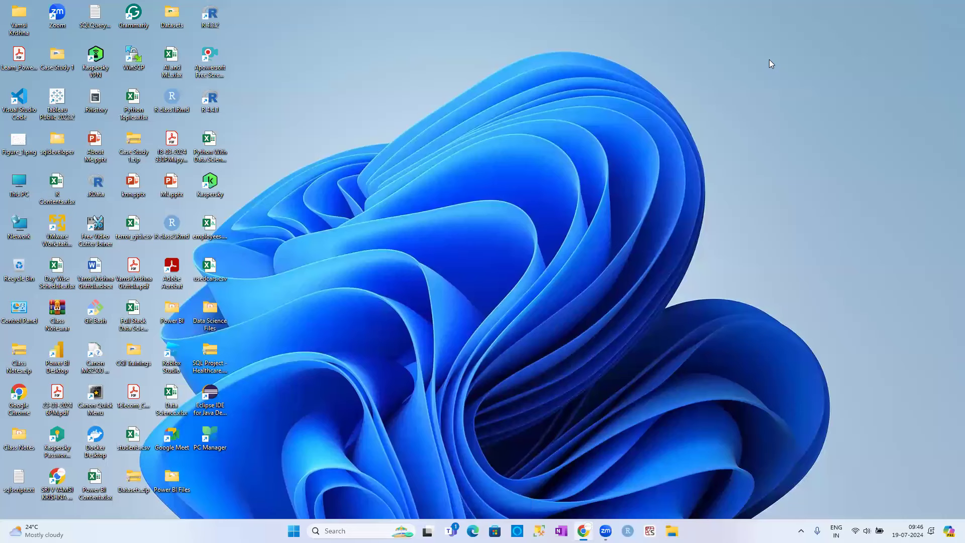
right_click(632, 125)
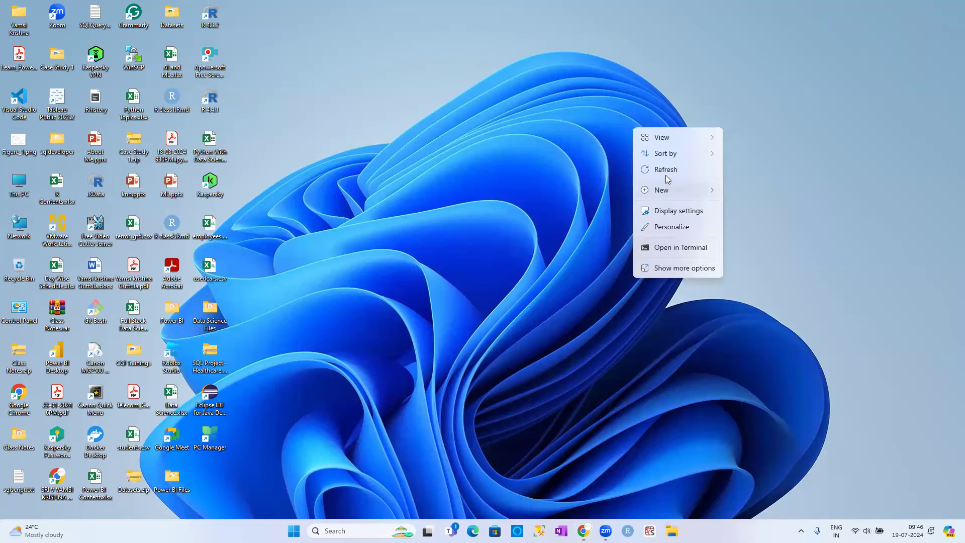
left_click(667, 171)
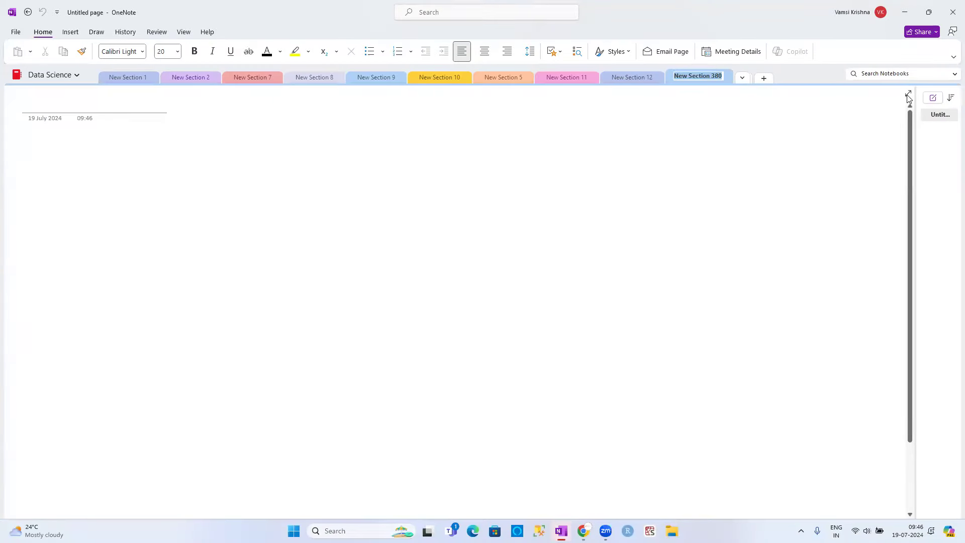
- Switch the blank OneNote page to full page view and handwrite "Inner (only matching)" near its upper left
left_click(908, 95)
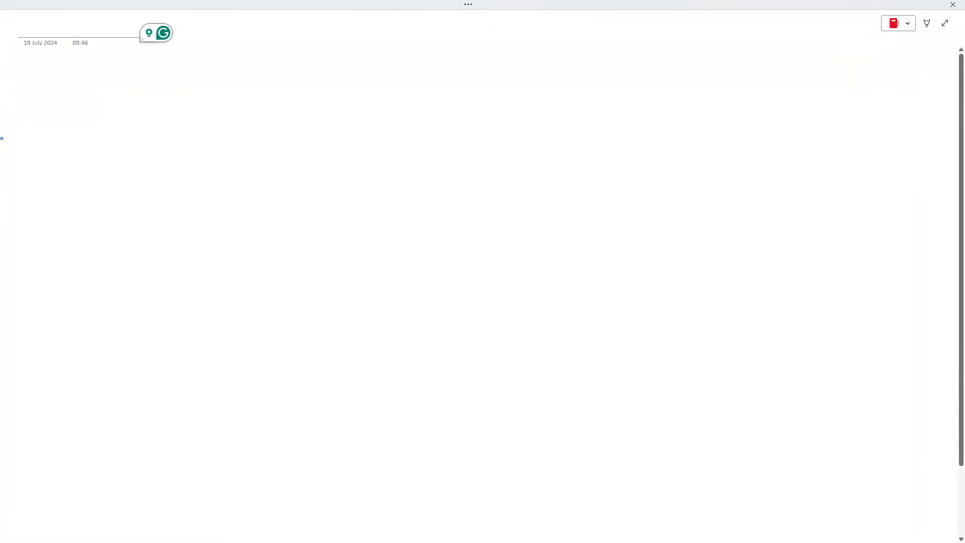
left_click_drag(104, 110, 104, 122)
left_click_drag(100, 111, 125, 121)
mouse_move(129, 121)
left_mouse_down()
mouse_move(163, 123)
mouse_move(192, 103)
mouse_move(205, 129)
mouse_move(267, 100)
mouse_move(274, 112)
mouse_move(289, 107)
mouse_move(287, 121)
left_mouse_up()
left_click_drag(293, 102, 293, 117)
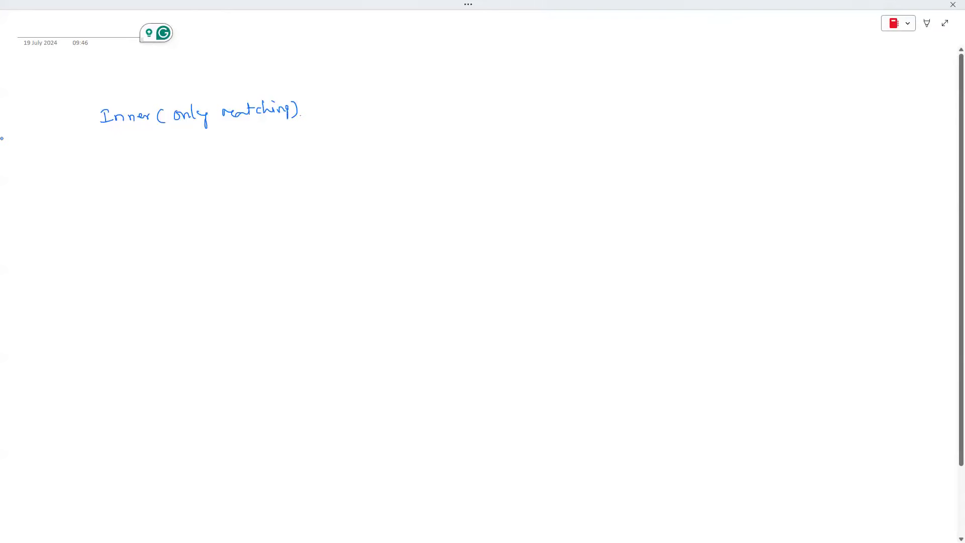
- Handwrite "Outer (Matching + Non Matching)" below the Inner line and put a check mark in front of both lines
left_click_drag(58, 118, 71, 114)
mouse_move(55, 200)
left_mouse_down()
mouse_move(69, 188)
mouse_move(112, 184)
left_mouse_up()
mouse_move(115, 176)
left_mouse_down()
mouse_move(116, 187)
mouse_move(125, 180)
left_mouse_up()
left_click_drag(130, 179, 140, 179)
mouse_move(154, 173)
left_mouse_down()
mouse_move(153, 189)
mouse_move(176, 171)
mouse_move(207, 177)
left_mouse_up()
left_click_drag(202, 171, 221, 174)
mouse_move(225, 164)
left_mouse_down()
mouse_move(252, 186)
mouse_move(267, 181)
left_mouse_up()
left_click_drag(264, 175, 291, 164)
mouse_move(299, 163)
left_mouse_down()
mouse_move(320, 168)
mouse_move(373, 147)
mouse_move(401, 156)
mouse_move(397, 166)
left_mouse_up()
left_click_drag(404, 147, 406, 161)
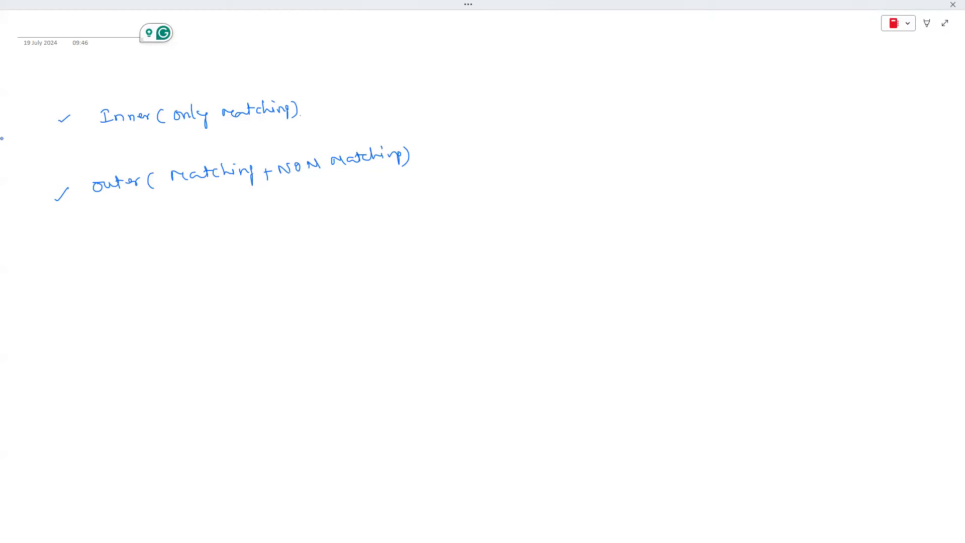
- Handwrite "Anti Join (Non-Matching)" below the Outer line, with a down arrow under the word "Matching"
left_click_drag(93, 248, 121, 234)
mouse_move(122, 231)
left_mouse_down()
mouse_move(135, 249)
mouse_move(155, 234)
left_mouse_up()
left_click_drag(159, 242, 175, 243)
left_click_drag(225, 185, 221, 196)
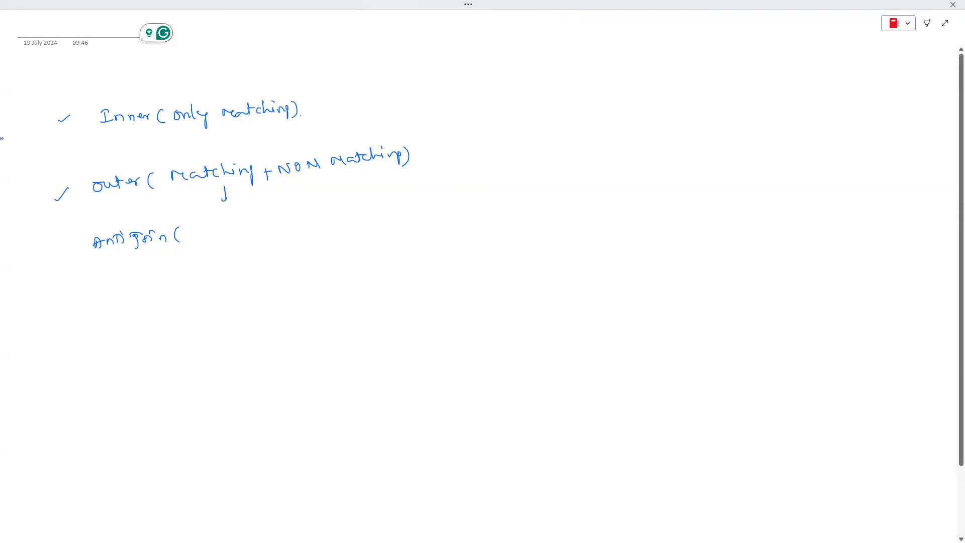
mouse_move(200, 237)
left_mouse_down()
mouse_move(300, 210)
mouse_move(337, 227)
left_mouse_up()
- Underline "only matching" and "Non Matching", and cross out "Matching" in the Outer line
left_click_drag(174, 130, 280, 116)
mouse_move(209, 163)
left_mouse_down()
mouse_move(234, 177)
mouse_move(212, 183)
left_mouse_up()
left_click_drag(290, 179, 377, 167)
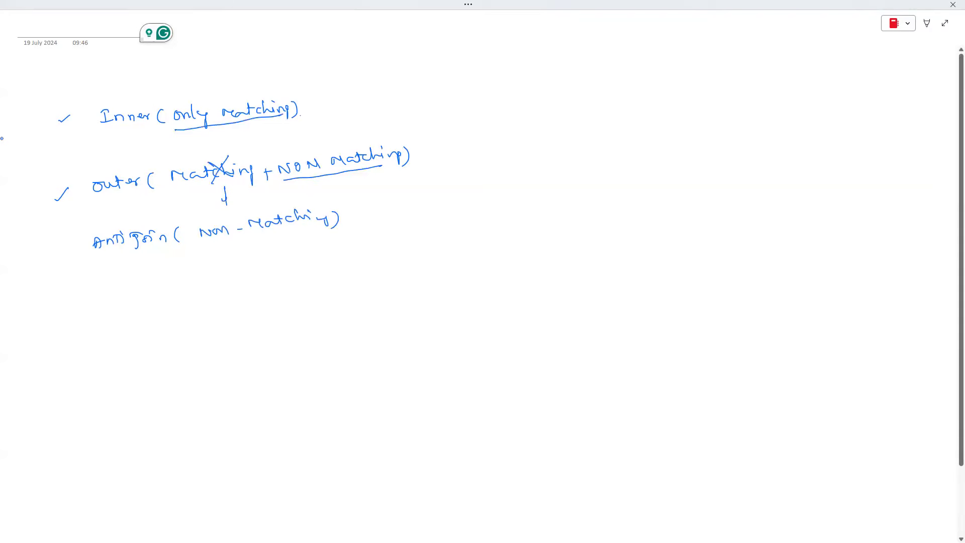
- Draw an arrow above the Outer line and handwrite the outer join types "left, Right, full" beside it
left_click_drag(242, 150, 289, 141)
mouse_move(295, 130)
left_mouse_down()
mouse_move(292, 141)
mouse_move(298, 136)
left_mouse_up()
mouse_move(300, 132)
left_mouse_down()
mouse_move(300, 142)
mouse_move(371, 123)
mouse_move(366, 131)
left_mouse_up()
left_click_drag(364, 125, 391, 120)
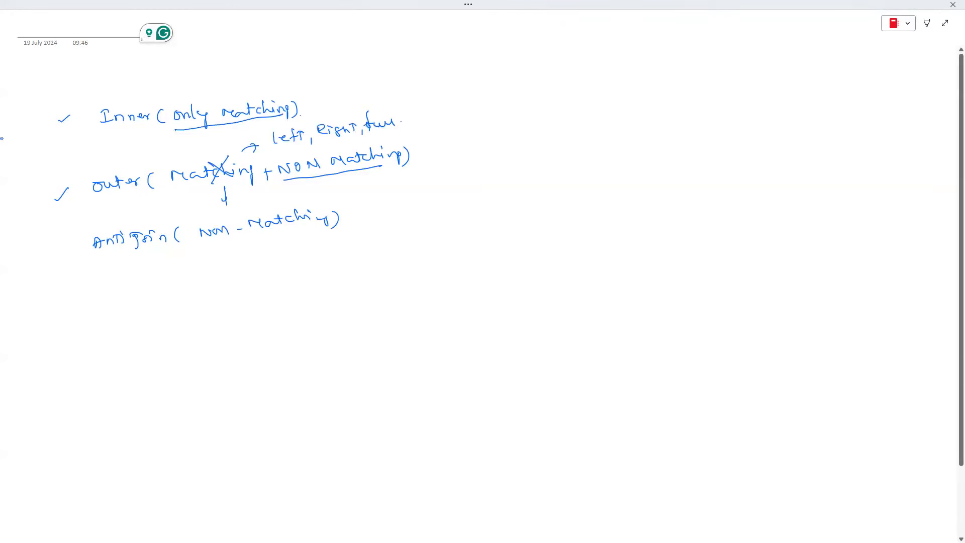
- Draw an arrow below the Anti Join line and handwrite its types "left, Right" beside it
left_click_drag(177, 259, 188, 270)
mouse_move(189, 266)
left_mouse_down()
mouse_move(192, 275)
mouse_move(225, 267)
left_mouse_up()
left_click_drag(233, 256, 225, 269)
mouse_move(222, 262)
left_mouse_down()
mouse_move(269, 253)
mouse_move(288, 266)
mouse_move(300, 248)
left_mouse_up()
left_click(307, 253)
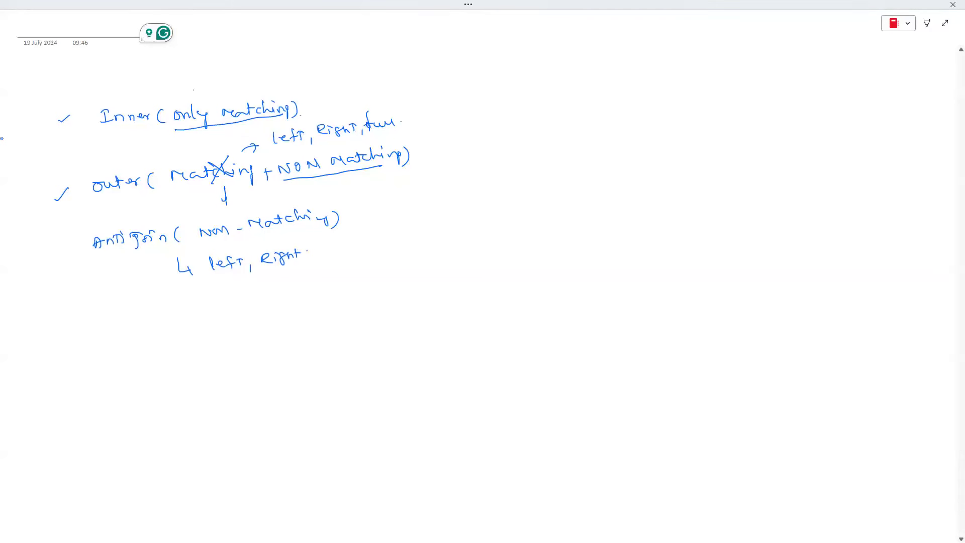
- Draw an arrow above the Inner line and handwrite the underlined heading "Joins in SQL" above the notes
left_click_drag(192, 89, 223, 76)
left_click_drag(219, 73, 225, 85)
mouse_move(272, 61)
left_mouse_down()
mouse_move(270, 71)
mouse_move(278, 60)
left_mouse_up()
mouse_move(285, 65)
left_mouse_down()
mouse_move(280, 72)
mouse_move(298, 73)
left_mouse_up()
mouse_move(304, 62)
left_mouse_down()
mouse_move(297, 72)
mouse_move(385, 64)
left_mouse_up()
left_click(317, 58)
left_click_drag(391, 55, 389, 59)
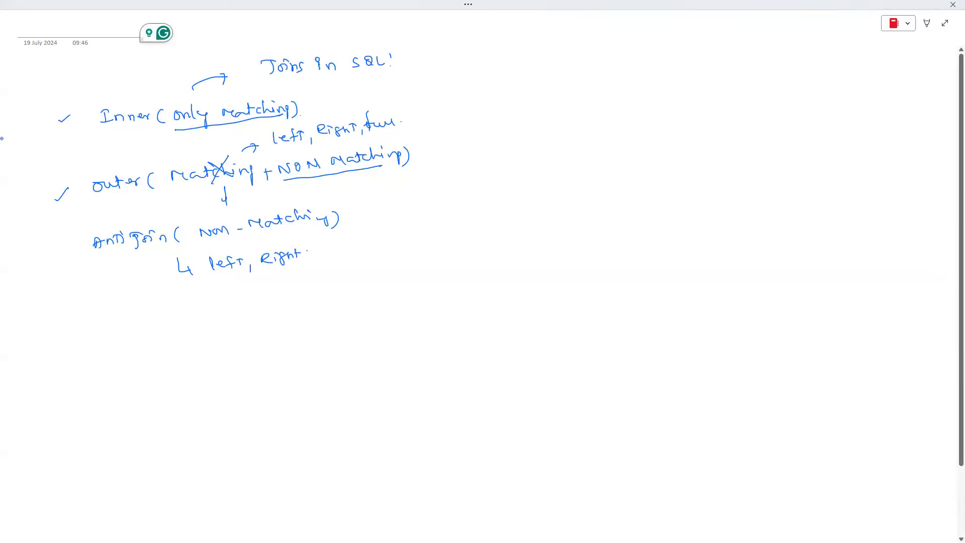
left_click_drag(266, 86, 386, 78)
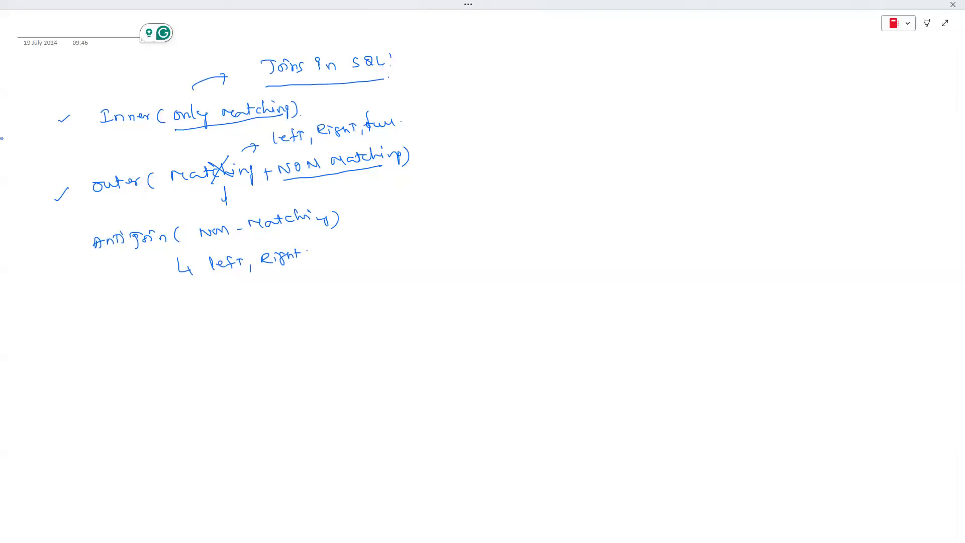
- Extend the heading with a slash and an underlined "Python", and write "Select" with an arrow below "SQL"
left_click_drag(392, 51, 387, 78)
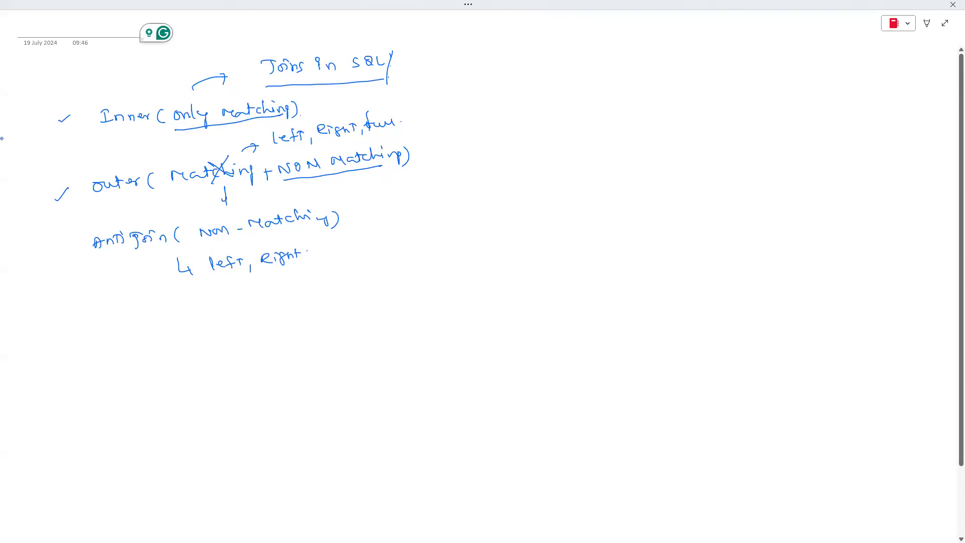
mouse_move(411, 56)
left_mouse_down()
mouse_move(422, 70)
mouse_move(428, 64)
left_mouse_up()
mouse_move(432, 55)
left_mouse_down()
mouse_move(458, 56)
mouse_move(415, 78)
mouse_move(457, 76)
left_mouse_up()
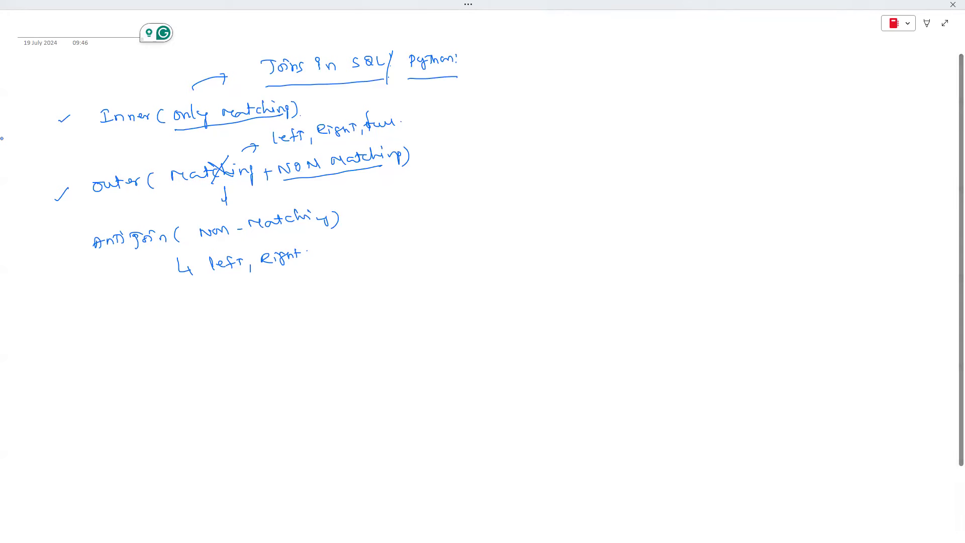
left_click_drag(329, 90, 345, 103)
mouse_move(342, 98)
left_mouse_down()
mouse_move(345, 108)
mouse_move(387, 101)
left_mouse_up()
mouse_move(390, 90)
left_mouse_down()
mouse_move(393, 102)
mouse_move(412, 99)
left_mouse_up()
left_click_drag(414, 89, 417, 98)
- Draw an arrow after "Python" and handwrite "df.merge(" beside it
left_click_drag(465, 57, 474, 57)
left_click_drag(464, 60, 474, 61)
mouse_move(471, 53)
left_mouse_down()
mouse_move(475, 64)
mouse_move(522, 63)
left_mouse_up()
left_click_drag(520, 57, 571, 50)
left_click(536, 59)
mouse_move(578, 50)
left_mouse_down()
mouse_move(575, 70)
mouse_move(588, 58)
left_mouse_up()
left_click_drag(596, 46, 594, 61)
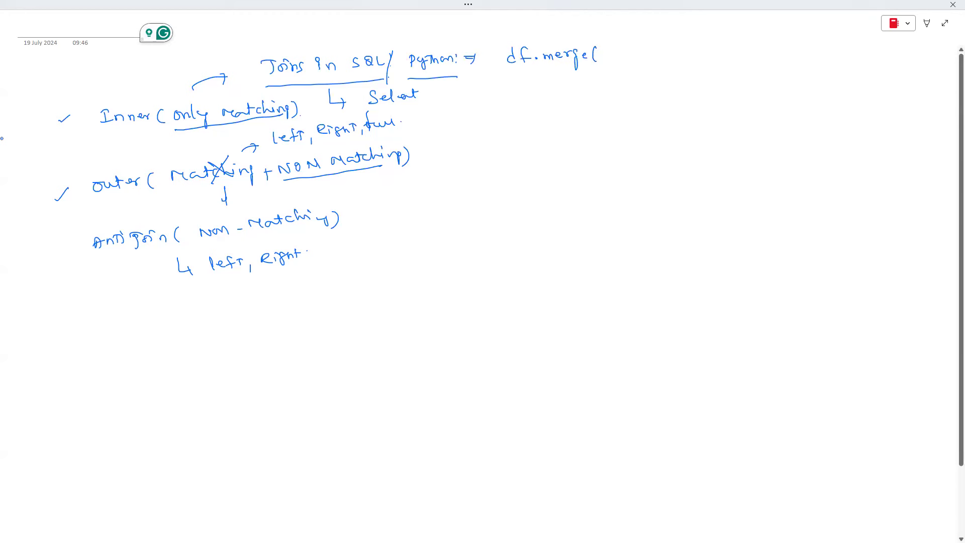
- Underline "df.merge" and handwrite its arguments "left, Right, how, on)" after the opening bracket
left_click_drag(511, 79, 586, 75)
left_click_drag(616, 55, 626, 59)
left_click_drag(635, 51, 642, 47)
left_click_drag(646, 55, 654, 46)
left_click_drag(656, 48, 665, 57)
mouse_move(673, 50)
left_mouse_down()
mouse_move(671, 61)
mouse_move(717, 50)
left_mouse_up()
mouse_move(722, 49)
left_mouse_down()
mouse_move(740, 59)
mouse_move(754, 46)
left_mouse_up()
left_click_drag(759, 52, 774, 56)
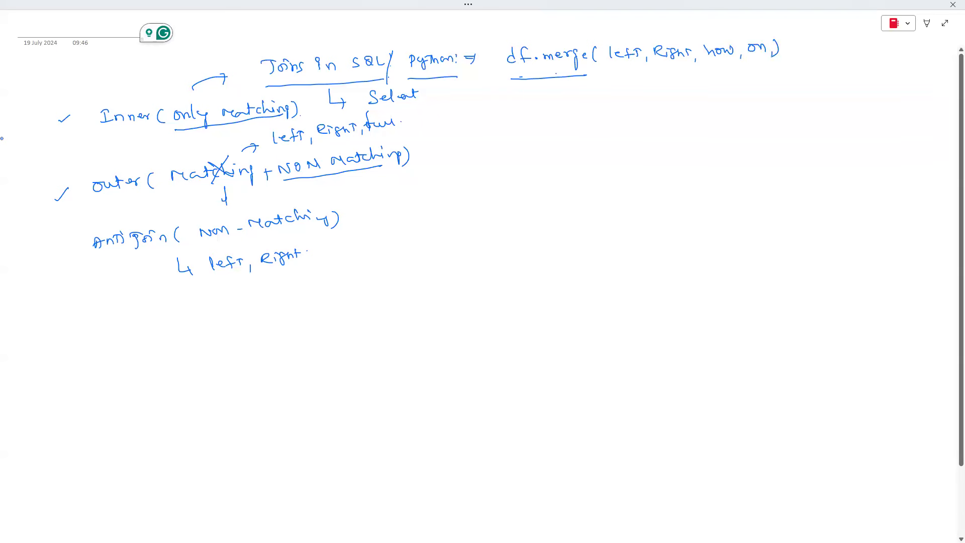
- Check off the left, Right and on arguments, and list "inner", "left" and "right" under an arrow from "how"
left_click_drag(610, 72, 671, 68)
mouse_move(754, 64)
left_mouse_down()
mouse_move(767, 59)
mouse_move(694, 91)
left_mouse_up()
mouse_move(696, 95)
left_mouse_down()
mouse_move(739, 94)
mouse_move(703, 125)
left_mouse_up()
left_click_drag(706, 121, 725, 125)
left_click_drag(721, 120, 736, 119)
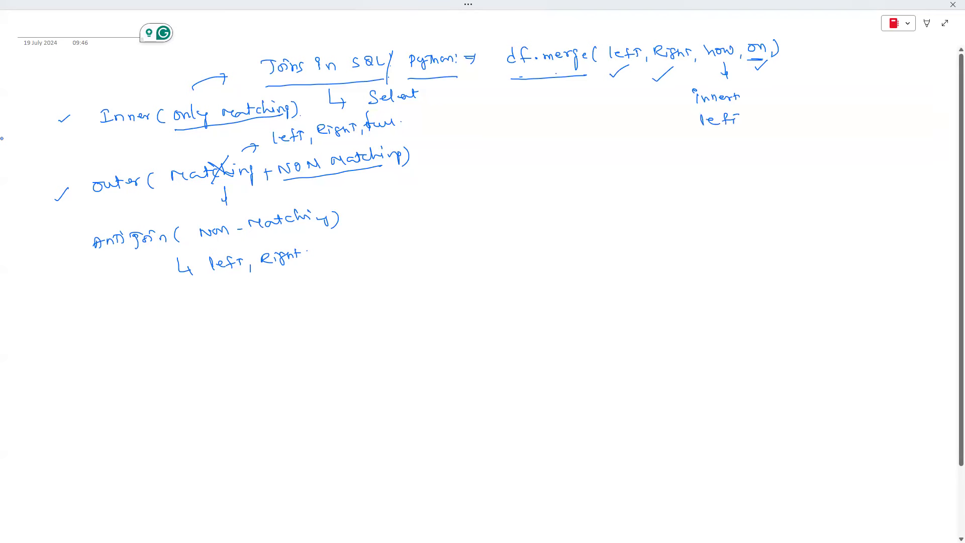
mouse_move(699, 145)
left_mouse_down()
mouse_move(722, 154)
mouse_move(735, 145)
mouse_move(720, 165)
left_mouse_up()
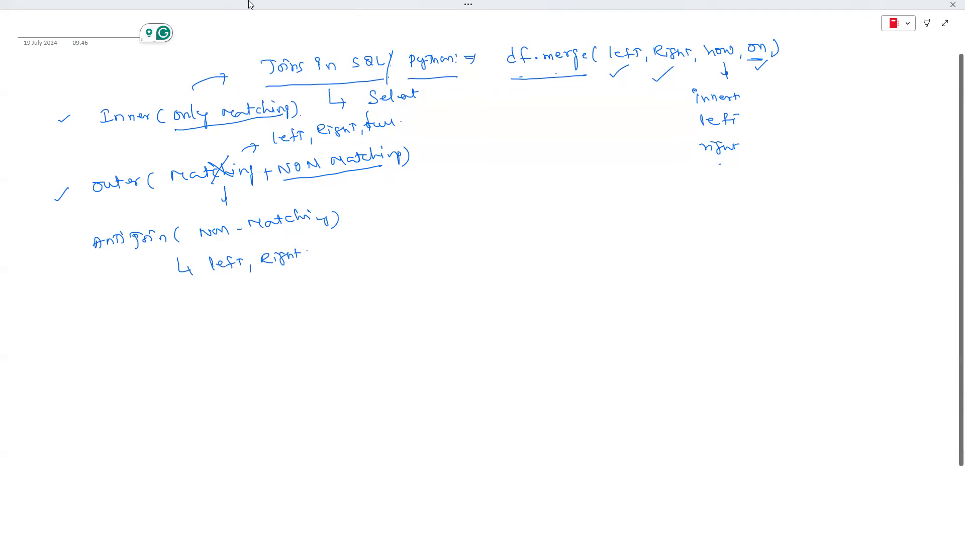
- Put the notes away and open Car_sales_transactions.csv from the Data\cars folder on the C: drive in Excel
left_click(944, 24)
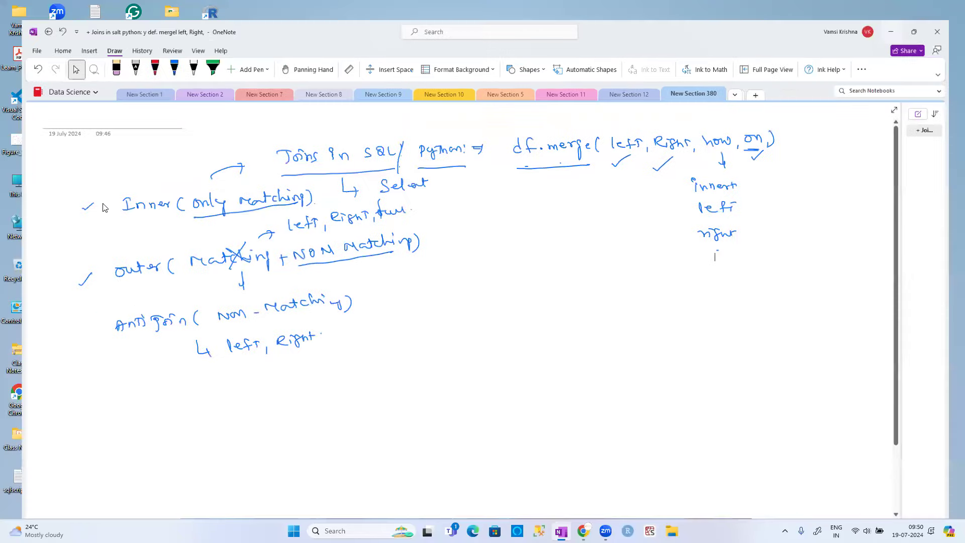
left_click(908, 14)
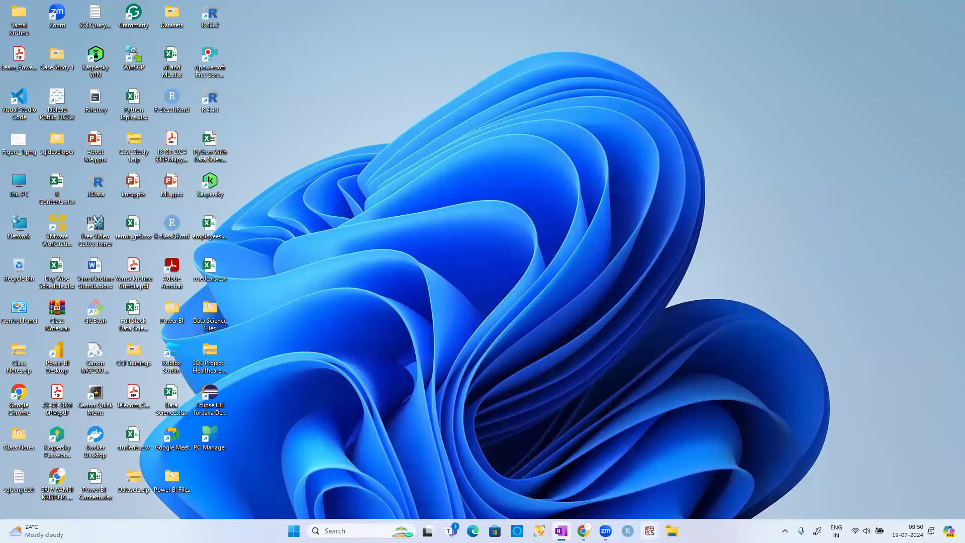
key("super+e")
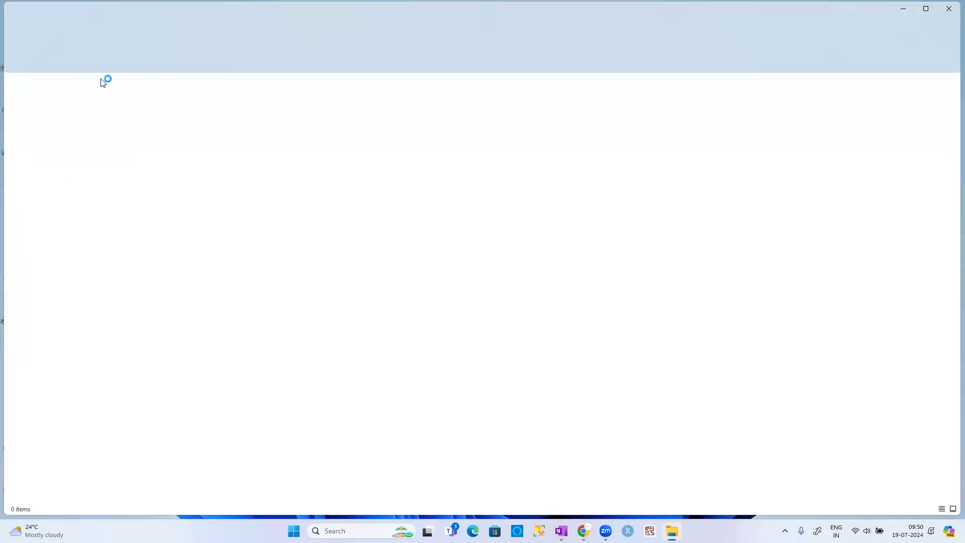
left_click(54, 151)
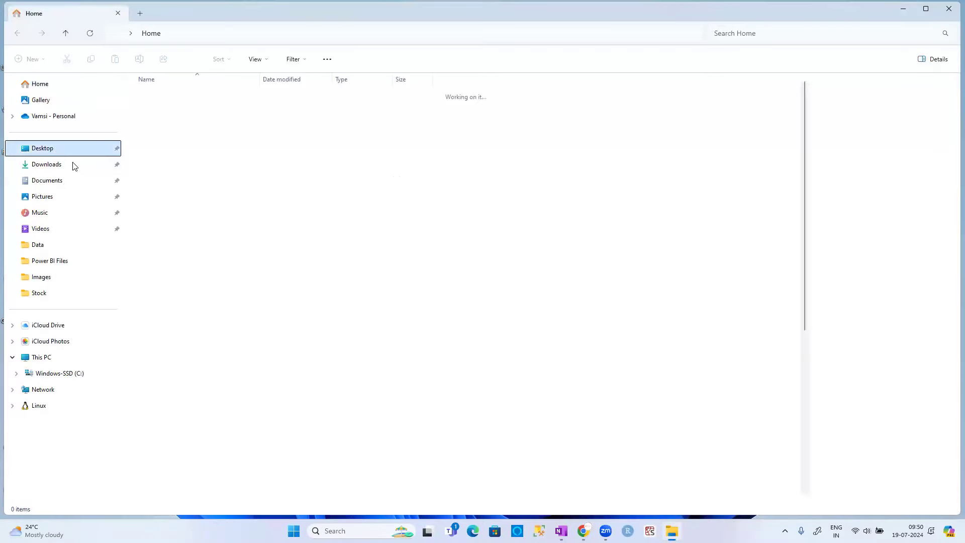
left_click(73, 372)
double_click(152, 107)
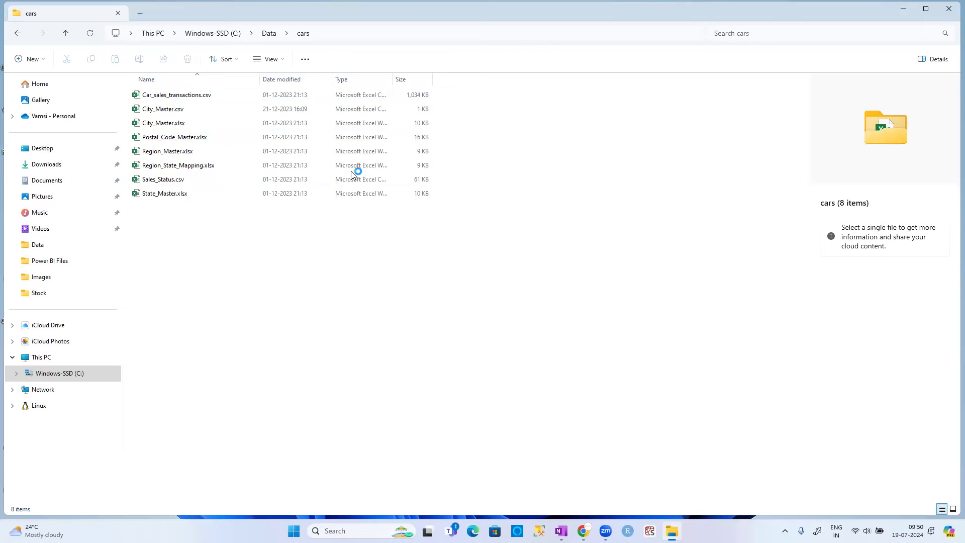
left_click(153, 100)
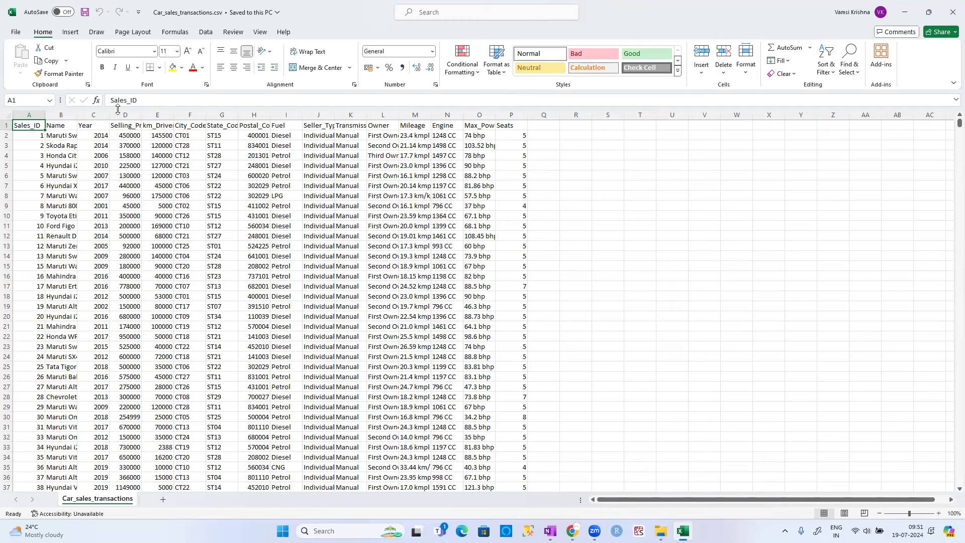
- Fit the Name column's width to its contents and look through the values in the Year column
double_click(77, 115)
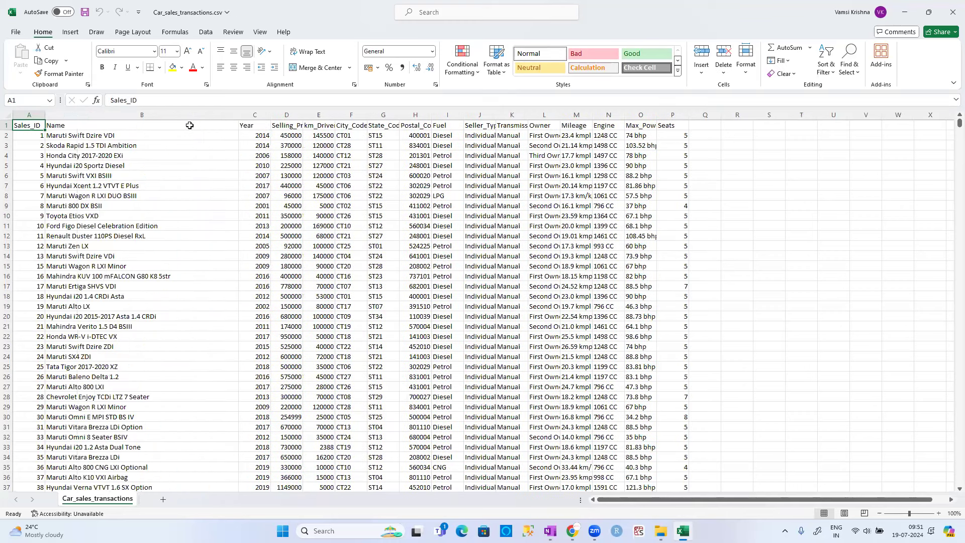
left_click(265, 144)
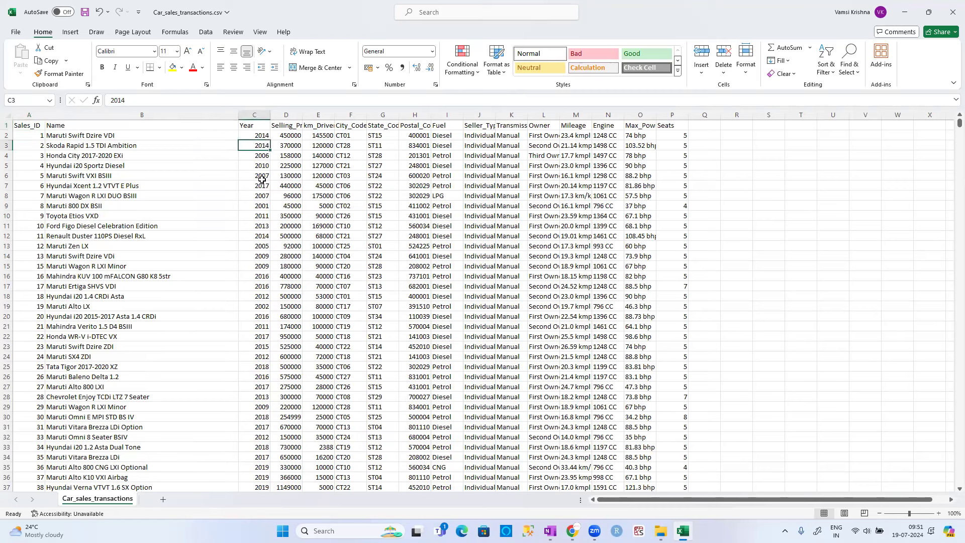
left_click(262, 256)
left_click_drag(265, 278, 262, 287)
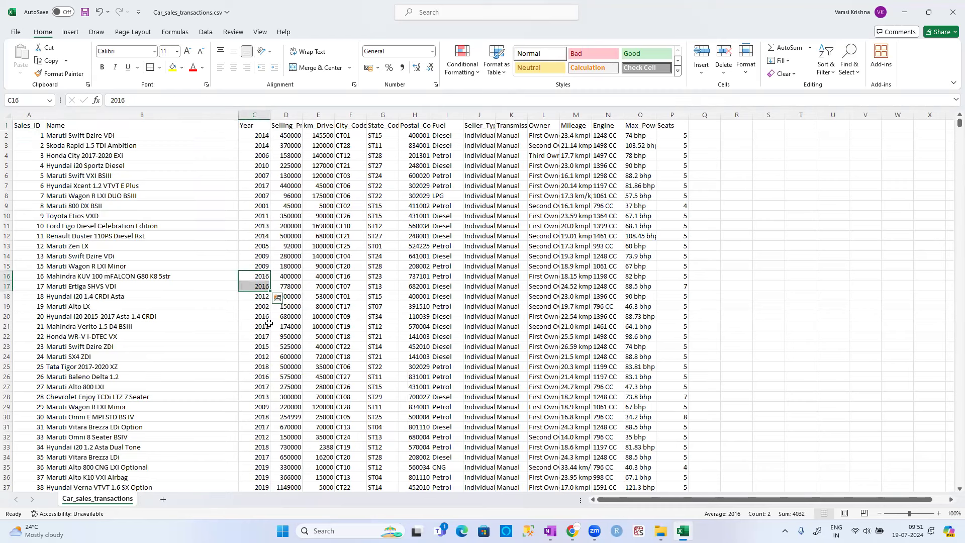
left_click(262, 299)
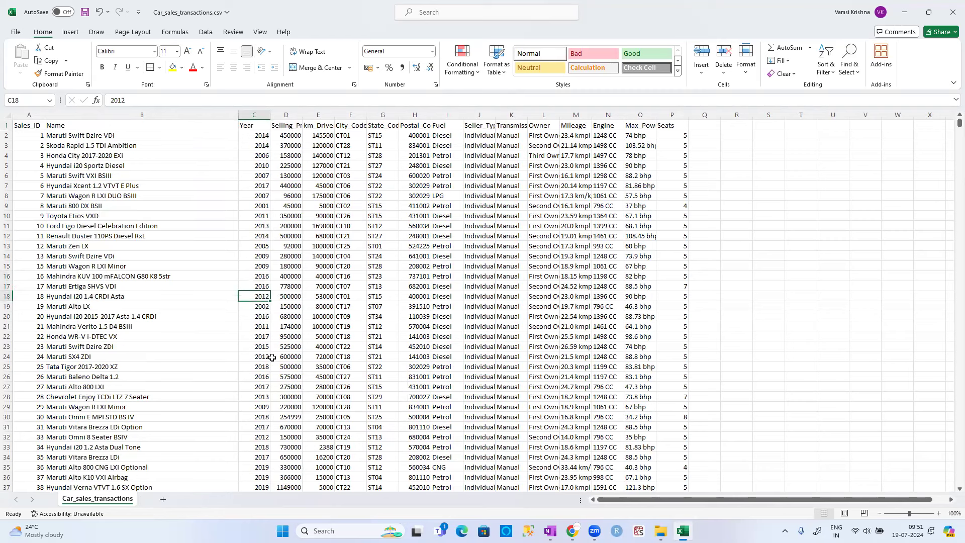
left_click(266, 415)
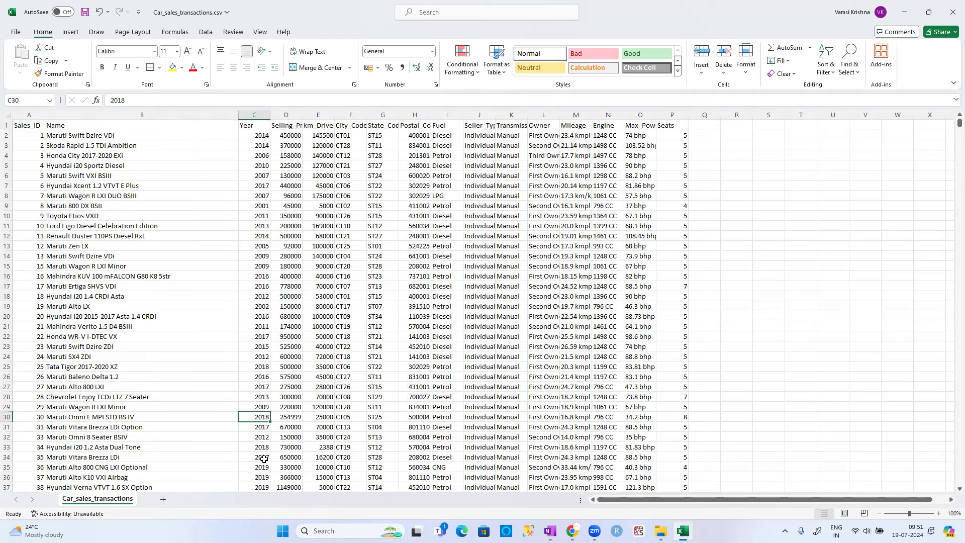
left_click_drag(262, 447, 262, 457)
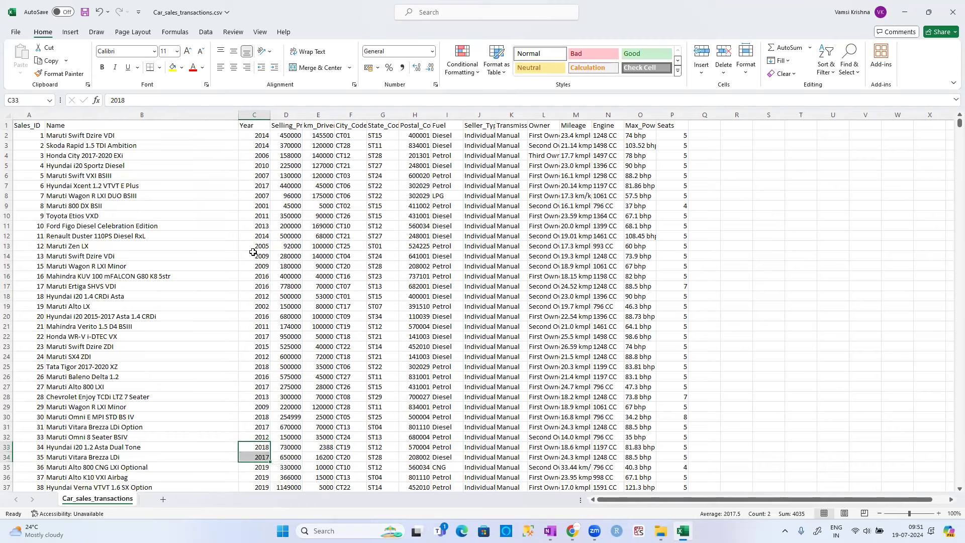
- Fit the Selling_Price, km_Driven and City_Code columns to their contents, look at the first city codes, and slightly narrow the Fuel column
double_click(302, 115)
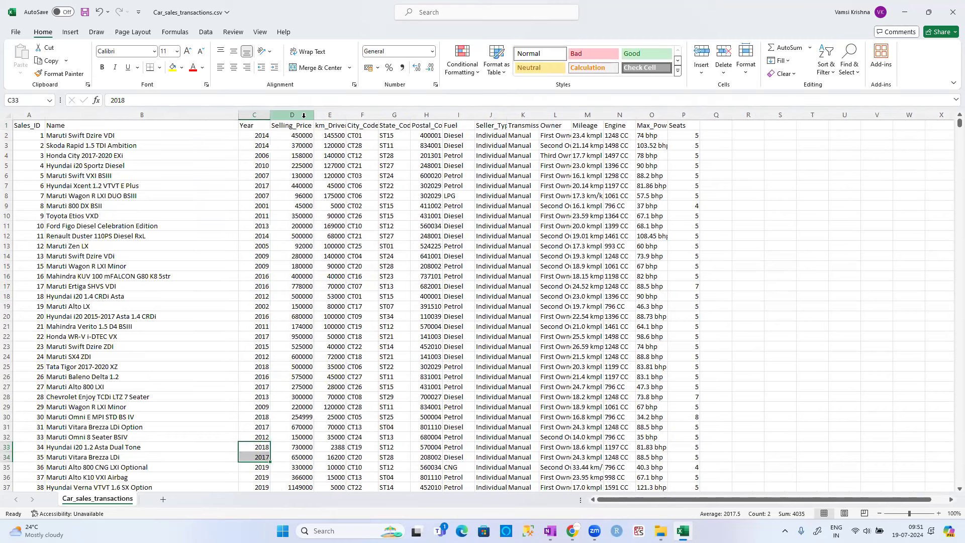
double_click(346, 115)
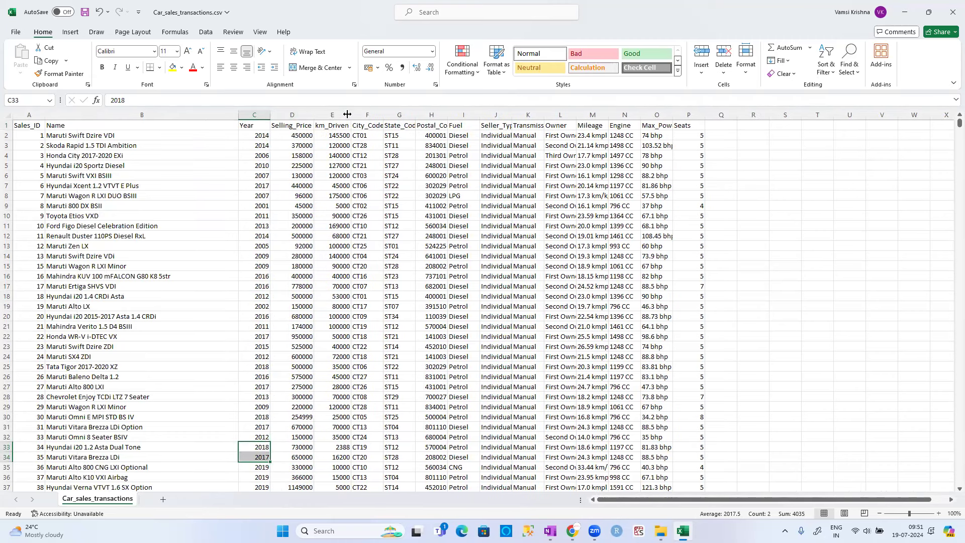
double_click(383, 115)
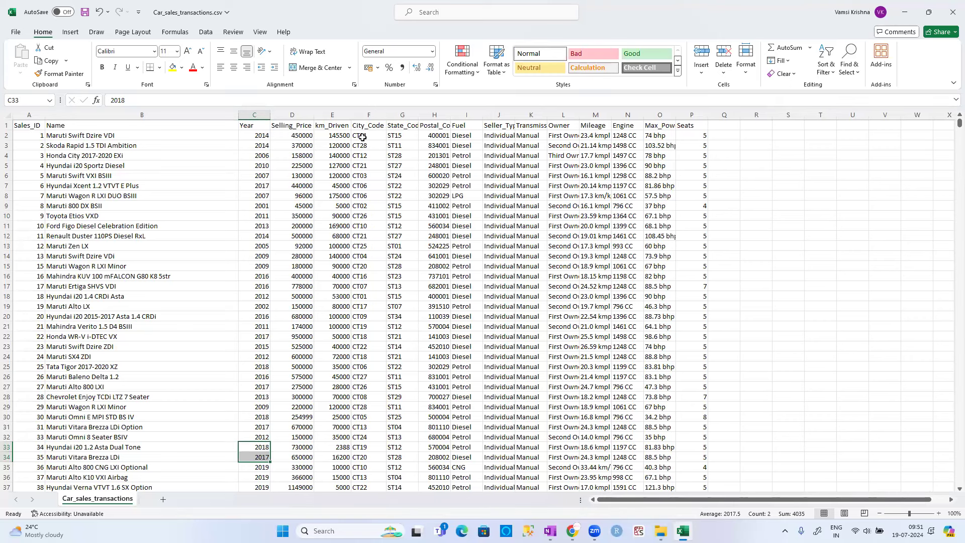
left_click(365, 136)
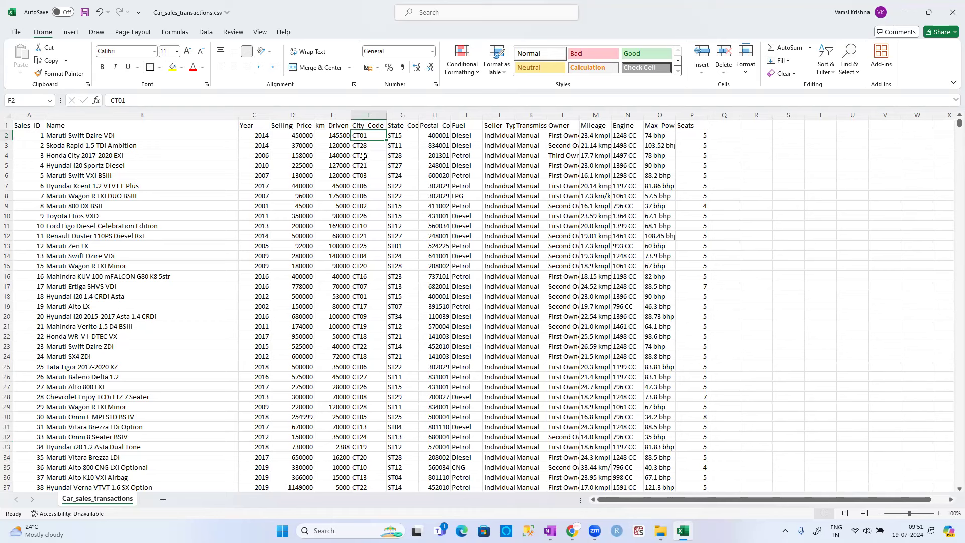
left_click(364, 148)
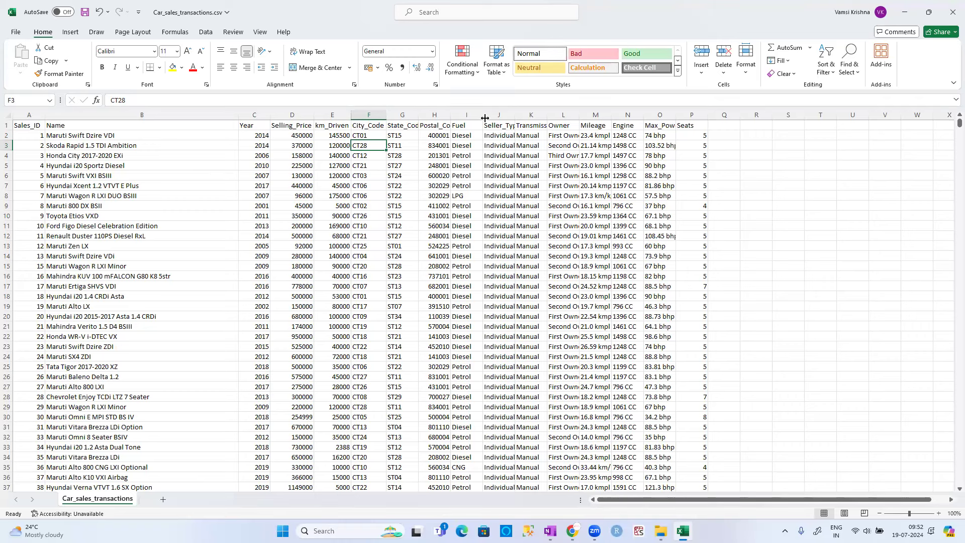
left_click_drag(484, 115, 476, 115)
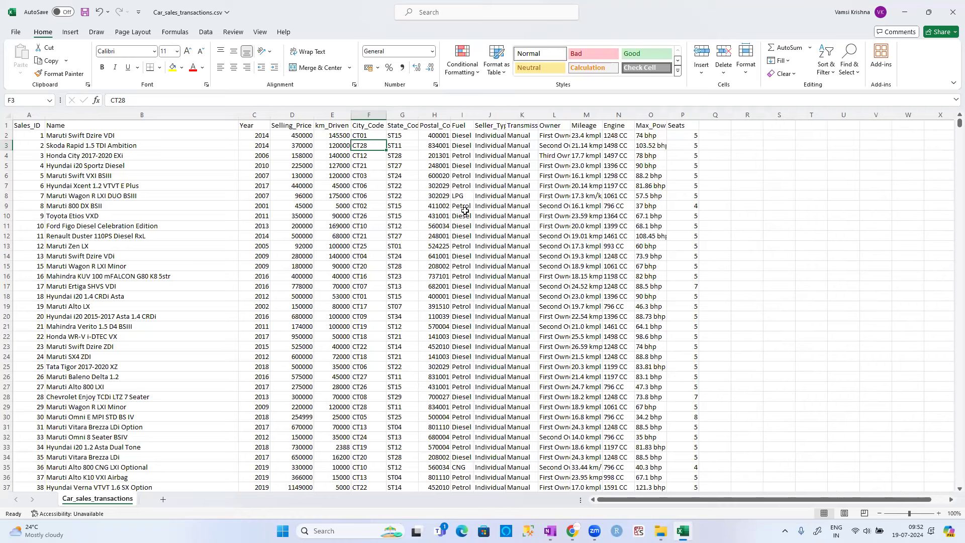
- Widen the Seller_Type column and fit the Owner, Mileage, Engine and Max_Power columns to their contents
left_click(463, 467)
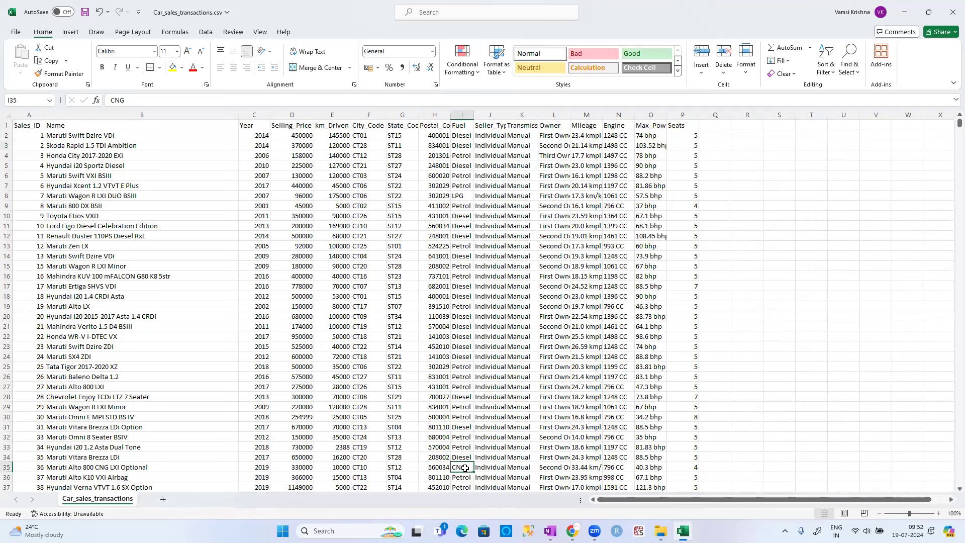
left_click_drag(506, 115, 532, 115)
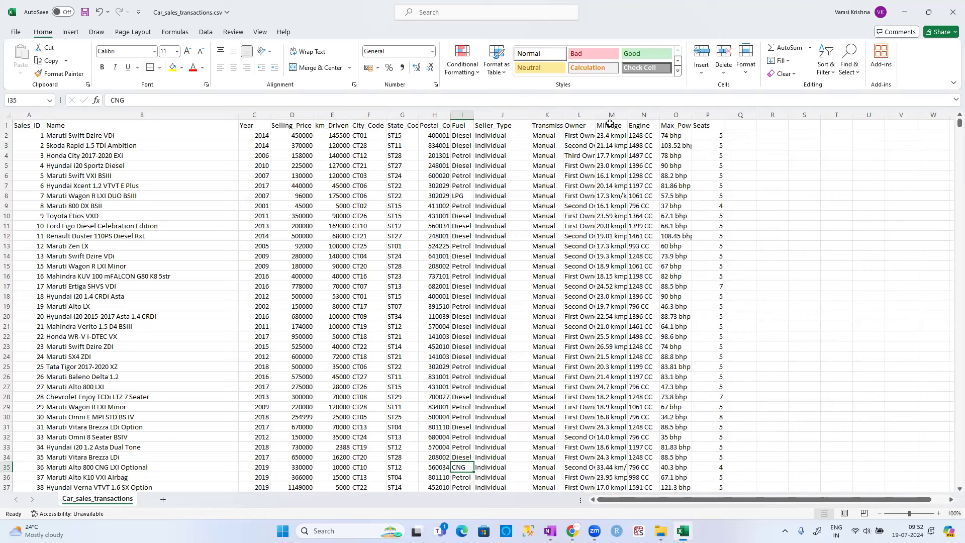
double_click(596, 115)
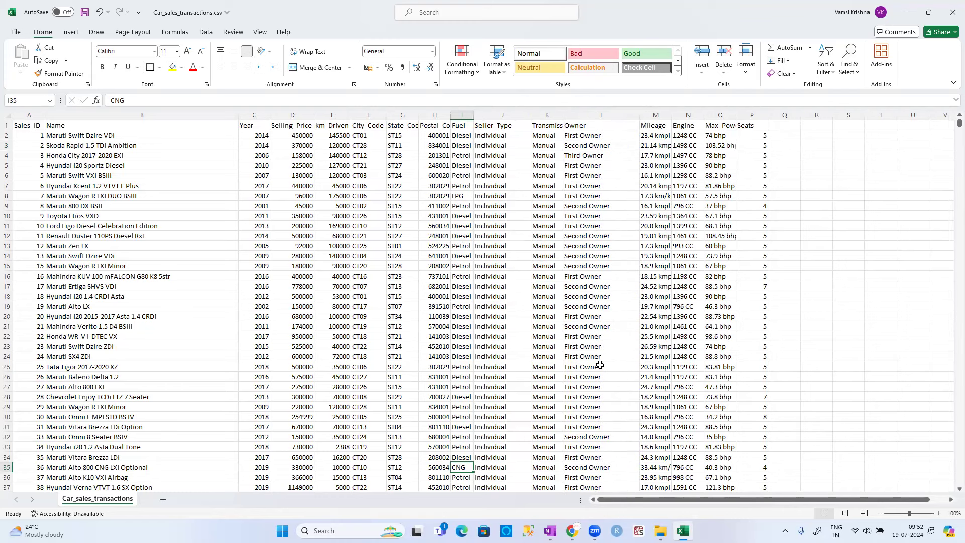
double_click(673, 115)
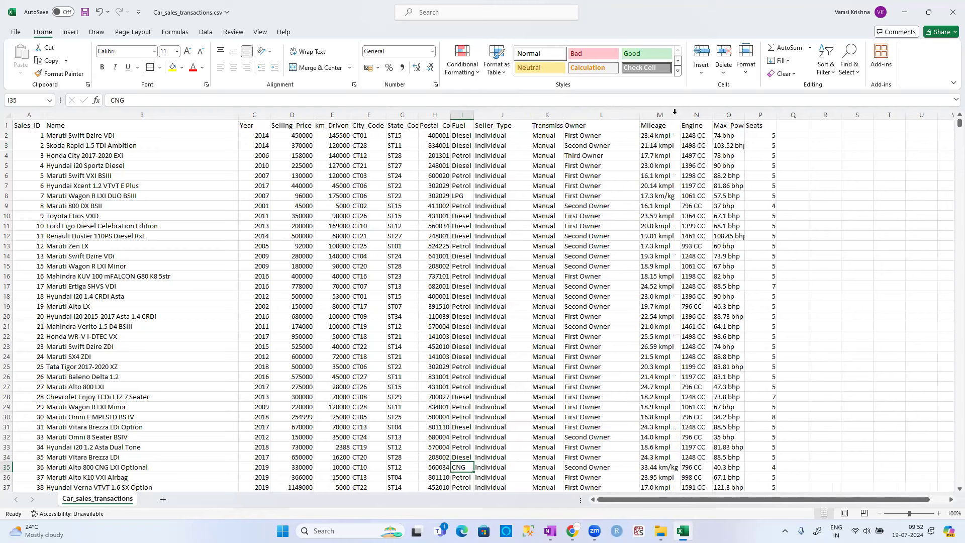
left_click(706, 124)
double_click(712, 115)
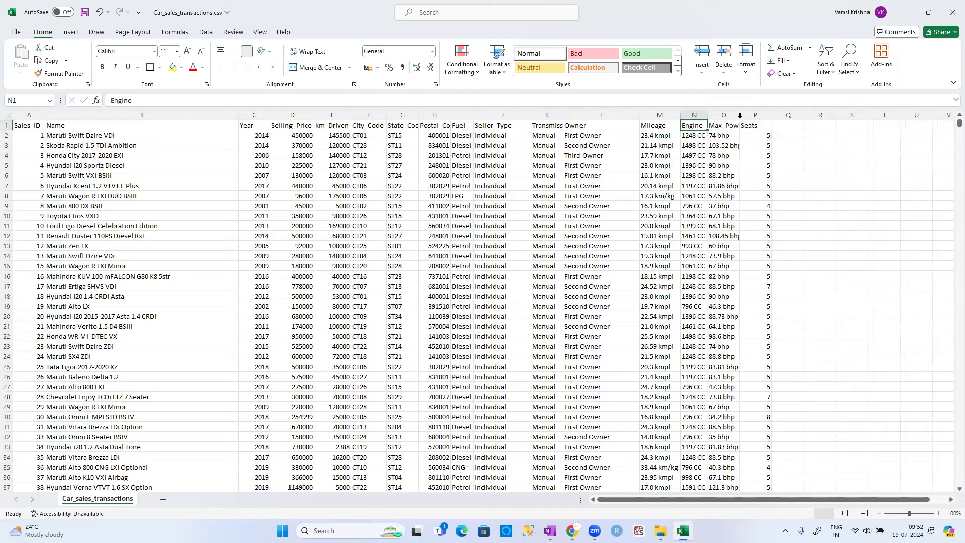
double_click(739, 116)
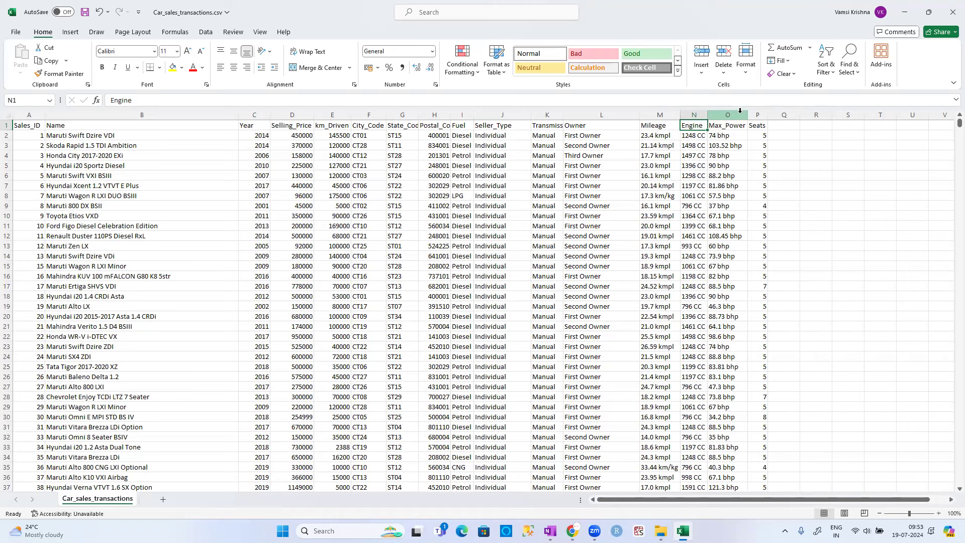
- Check the number of entries in the Sales_ID column and in the header row
left_click(28, 116)
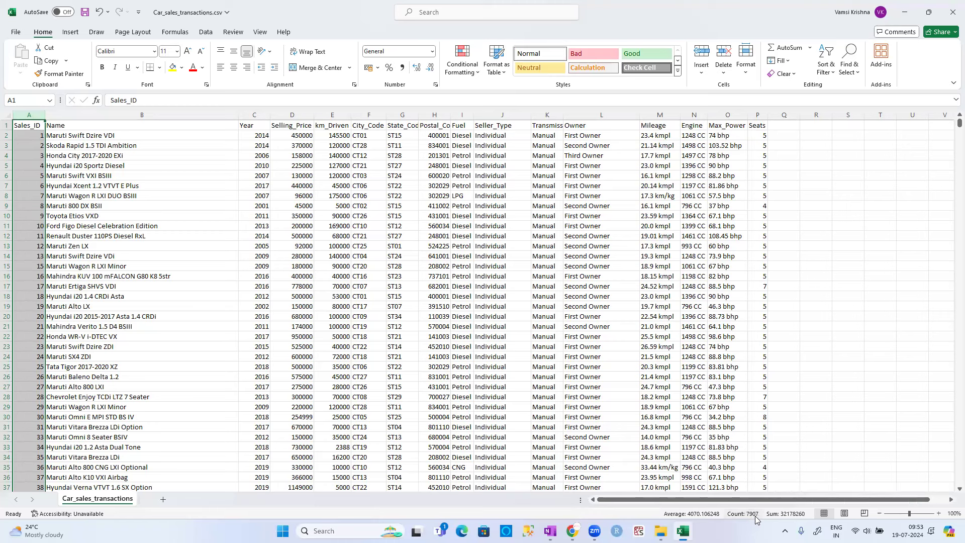
left_click(7, 125)
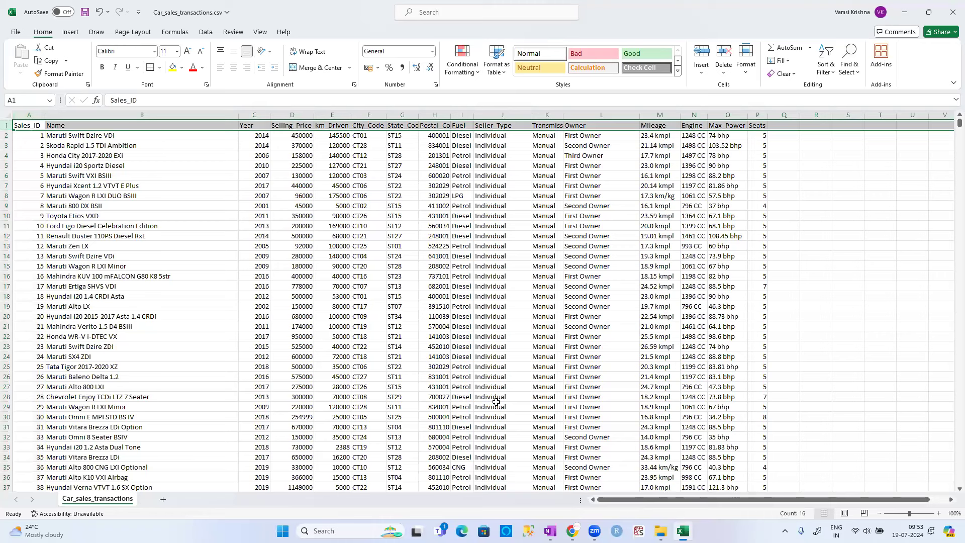
left_click(31, 116)
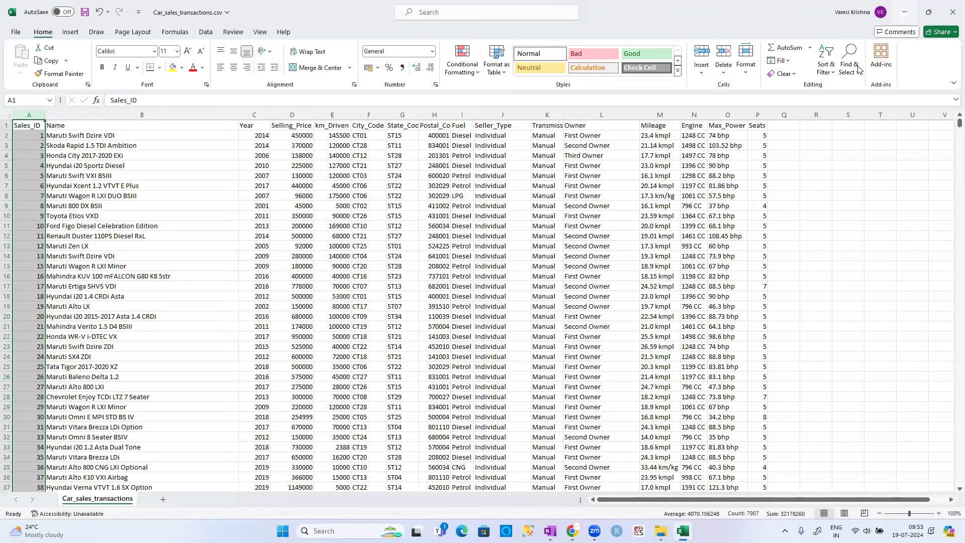
- Open Sales_Status.csv from the cars folder and look over its Sales_ID and Sold columns and the first record
key("alt+Tab")
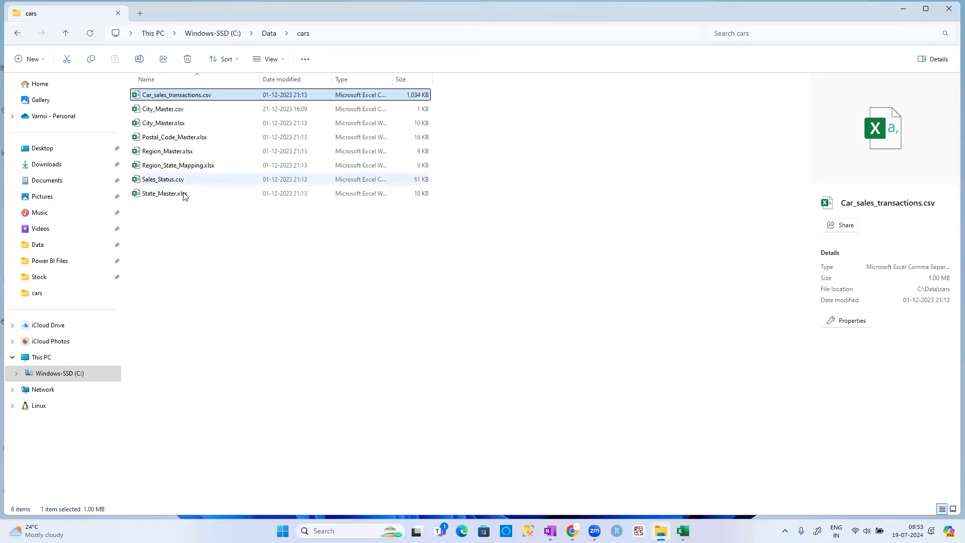
double_click(176, 179)
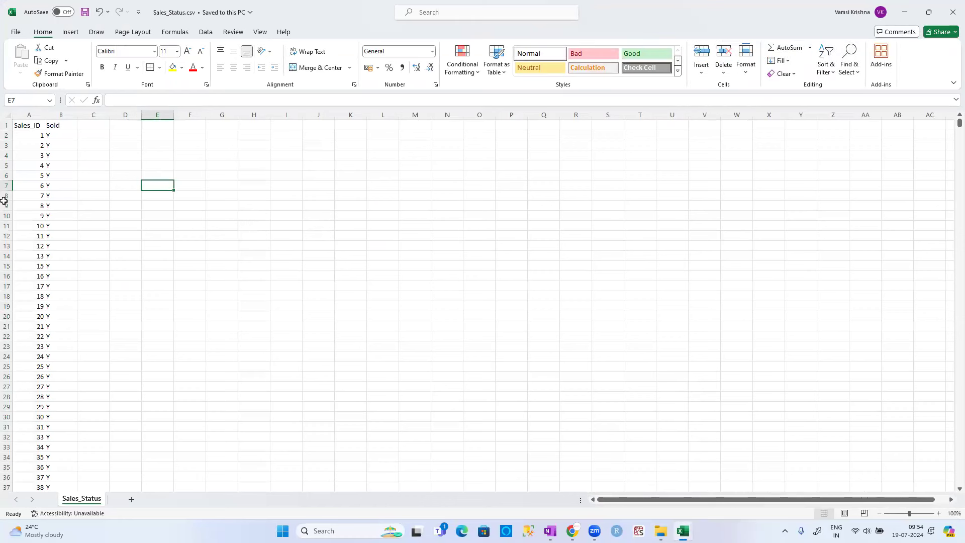
left_click(19, 116)
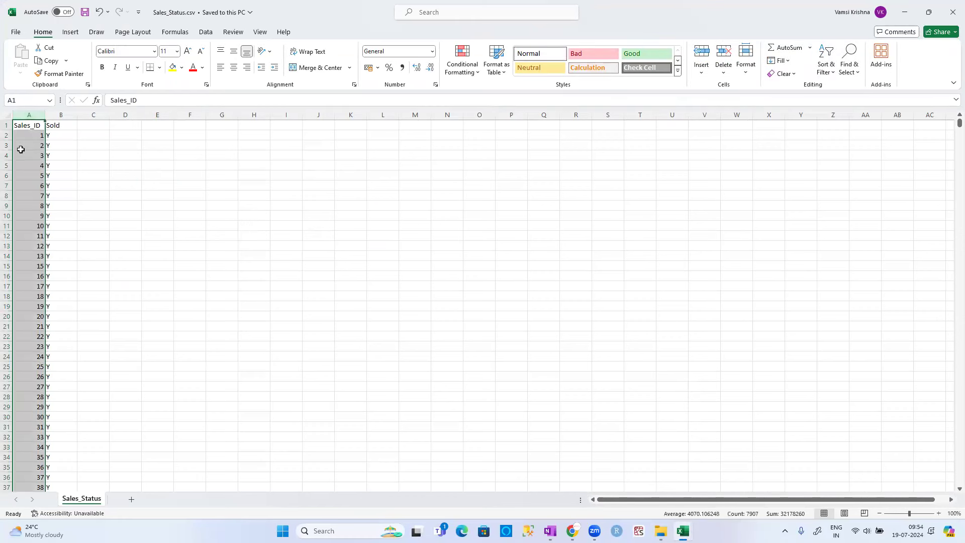
left_click(59, 115)
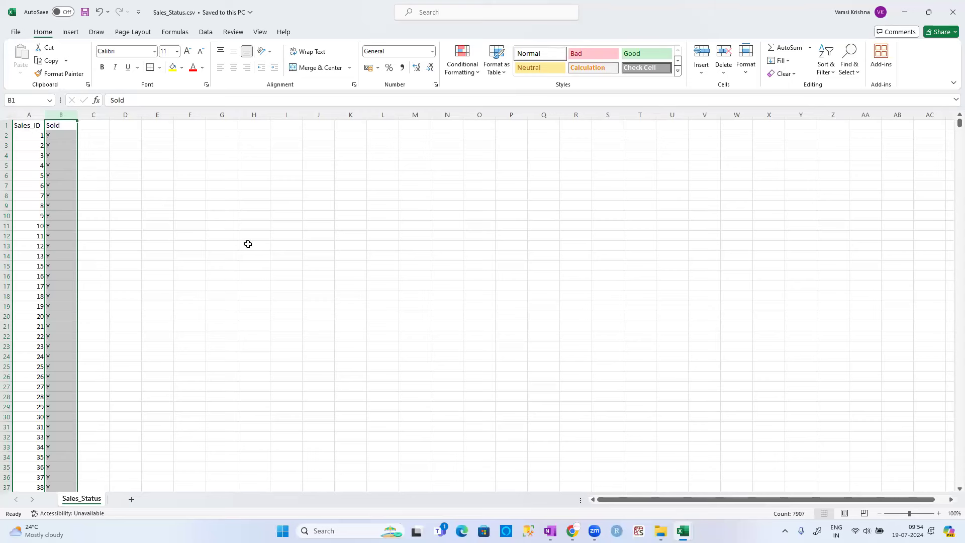
mouse_move(958, 125)
left_mouse_down()
mouse_move(950, 316)
mouse_move(932, 426)
mouse_move(950, 116)
left_mouse_up()
left_click(54, 137)
left_click(29, 136)
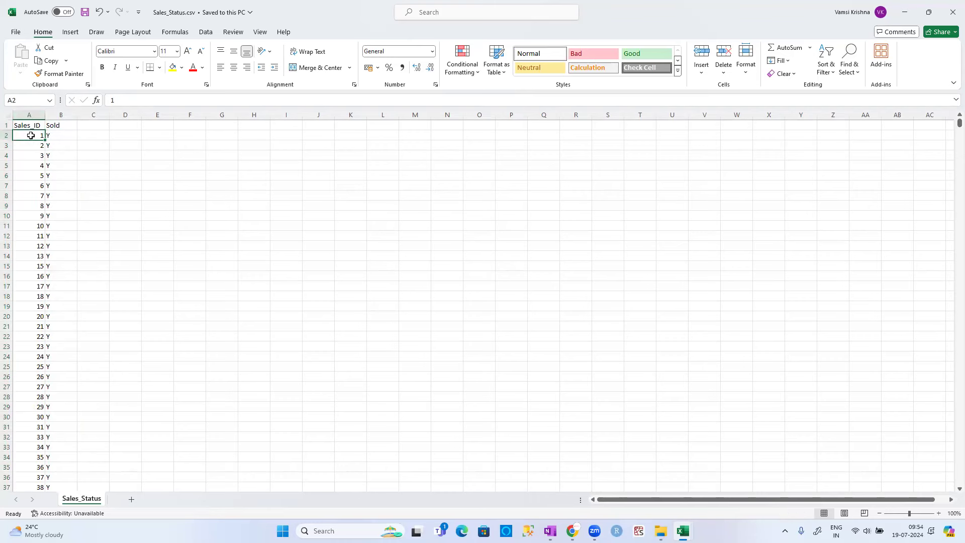
- Reduce the Sales_Status window to float over Car_sales_transactions, and alternate between both files to compare their Sales_ID columns
double_click(275, 13)
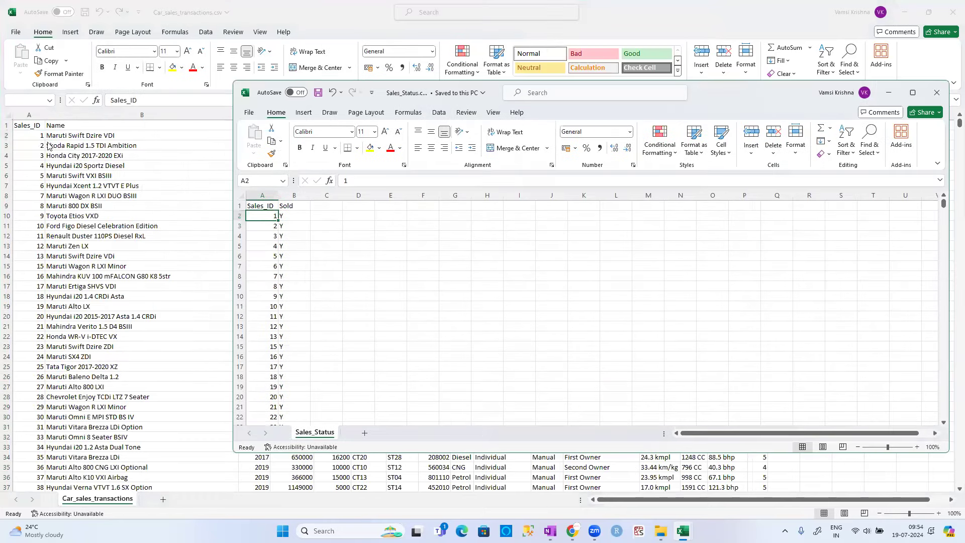
left_click(196, 177)
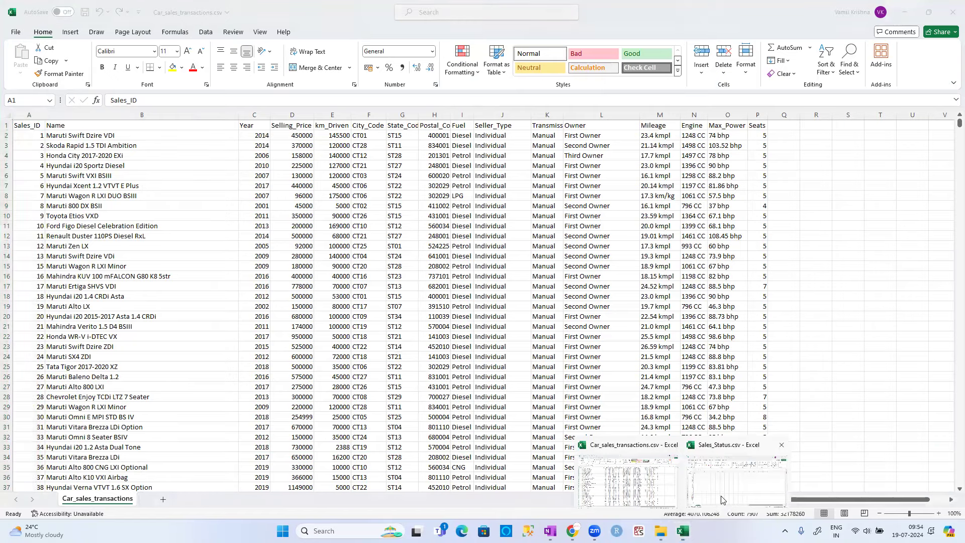
left_click(723, 478)
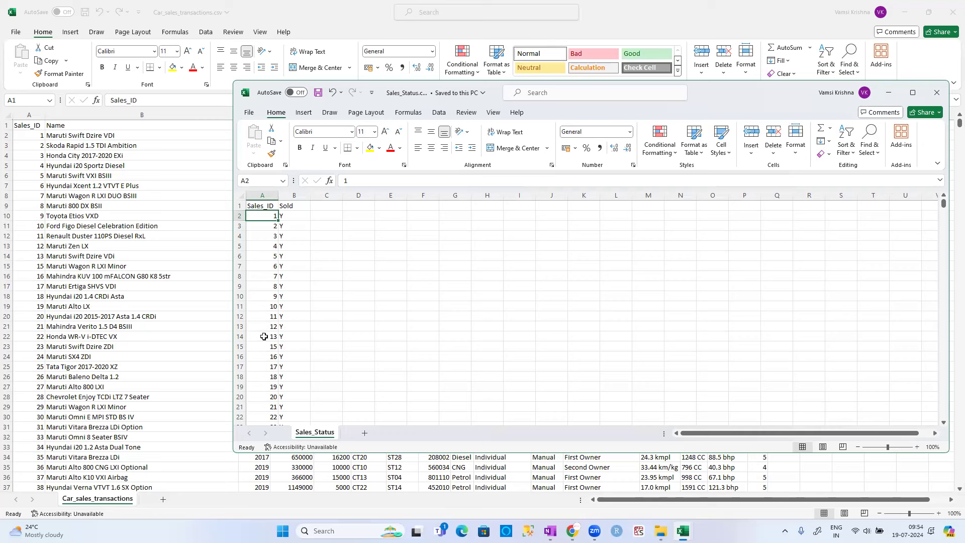
left_click(30, 112)
mouse_move(682, 530)
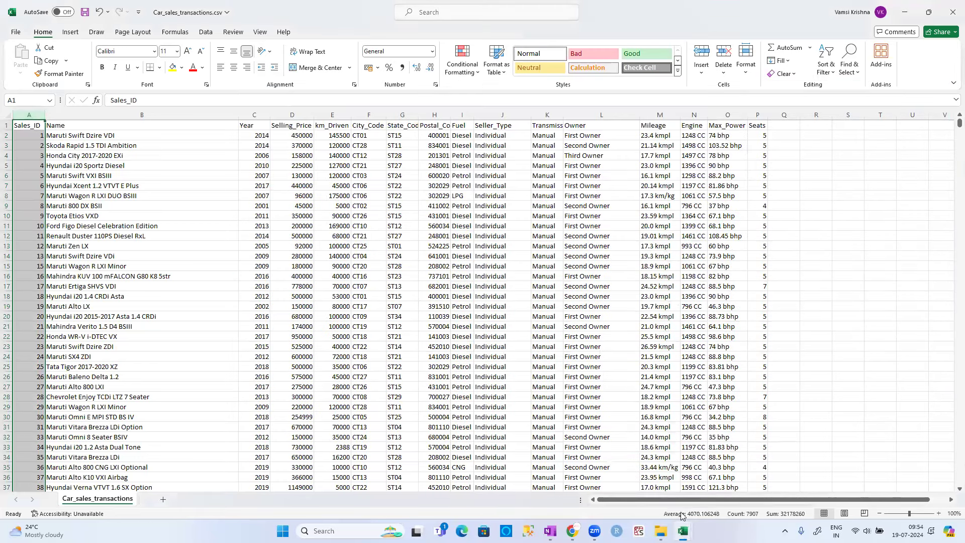
left_click(735, 455)
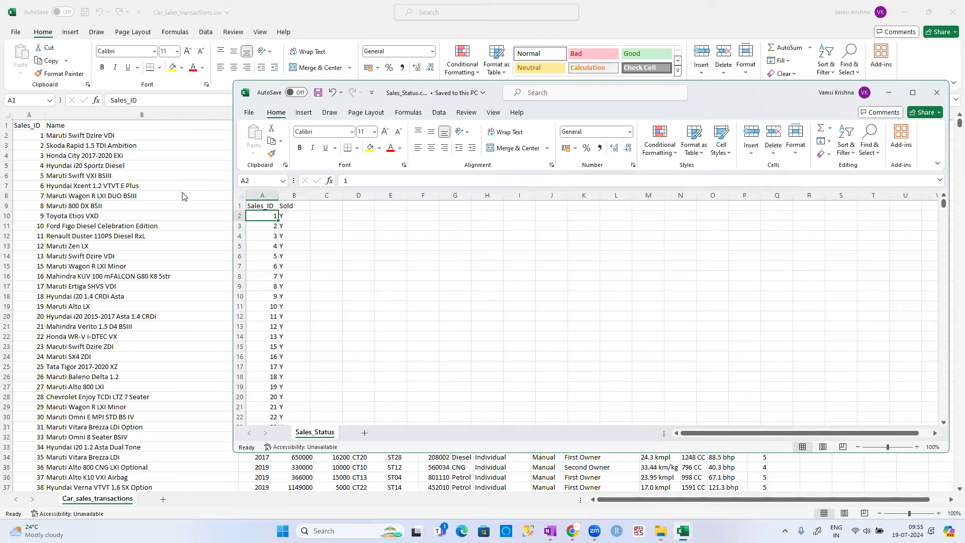
- Match the first Sales_ID in Car_sales_transactions with the same ID in Sales_Status and look at its Sold value
left_click(42, 137)
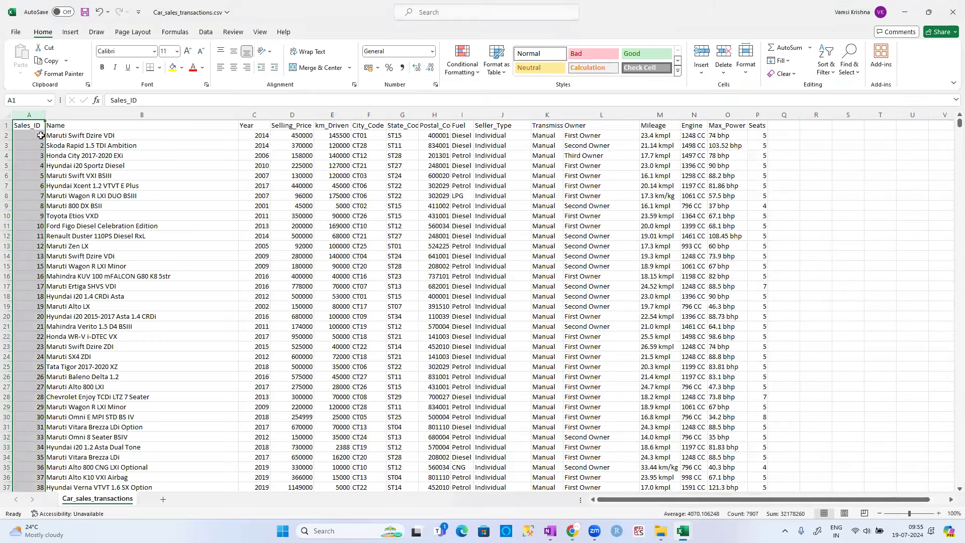
mouse_move(683, 530)
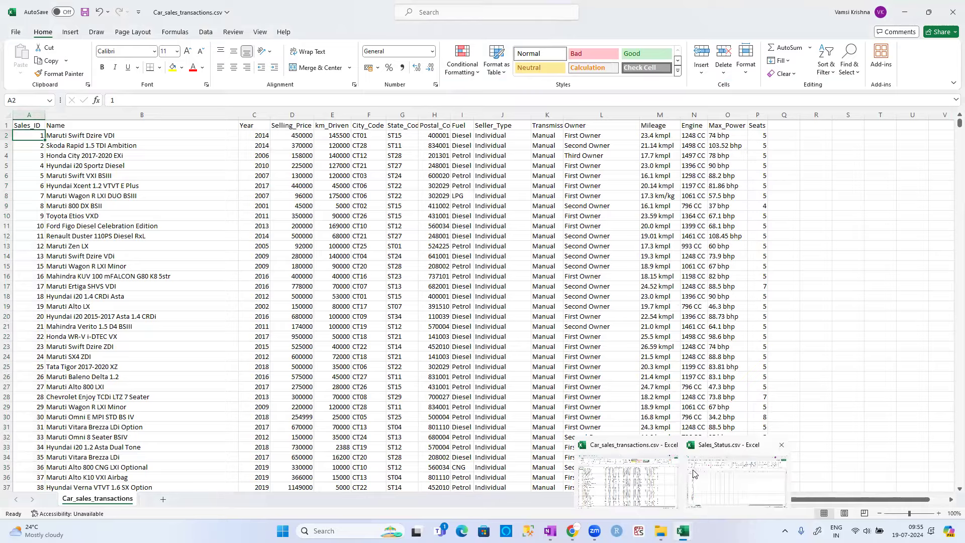
left_click(689, 472)
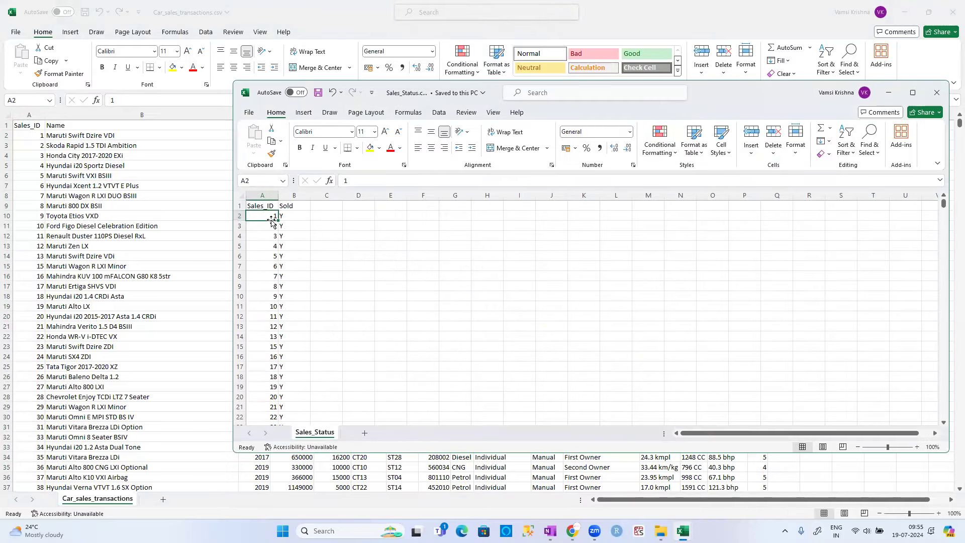
left_click(297, 215)
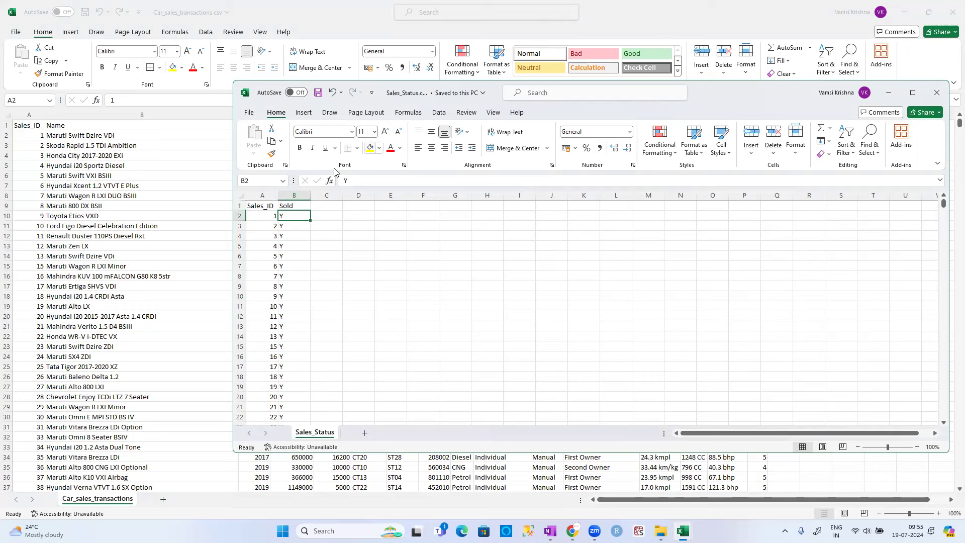
- Compare the Sales_ID entry counts of Sales_Status and Car_sales_transactions
left_click(262, 195)
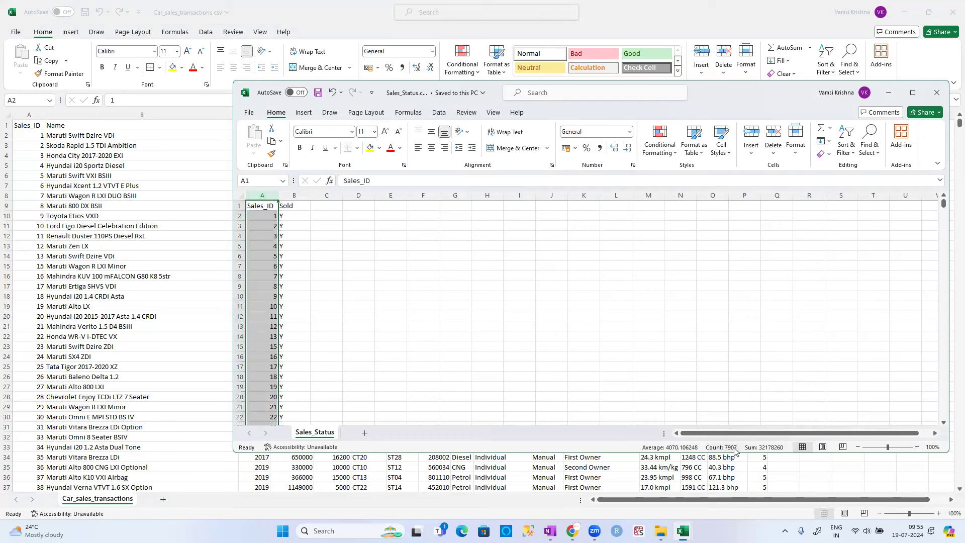
left_click(29, 111)
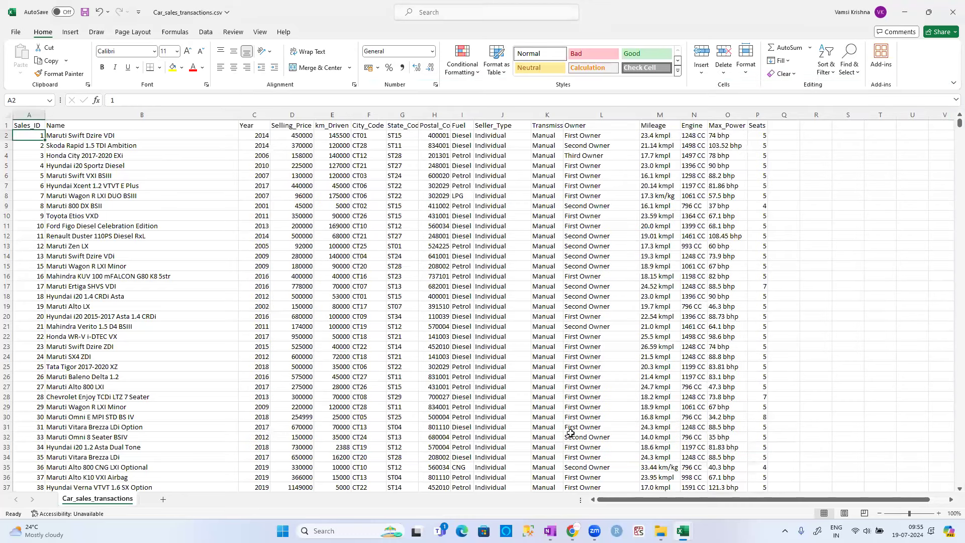
left_click(29, 114)
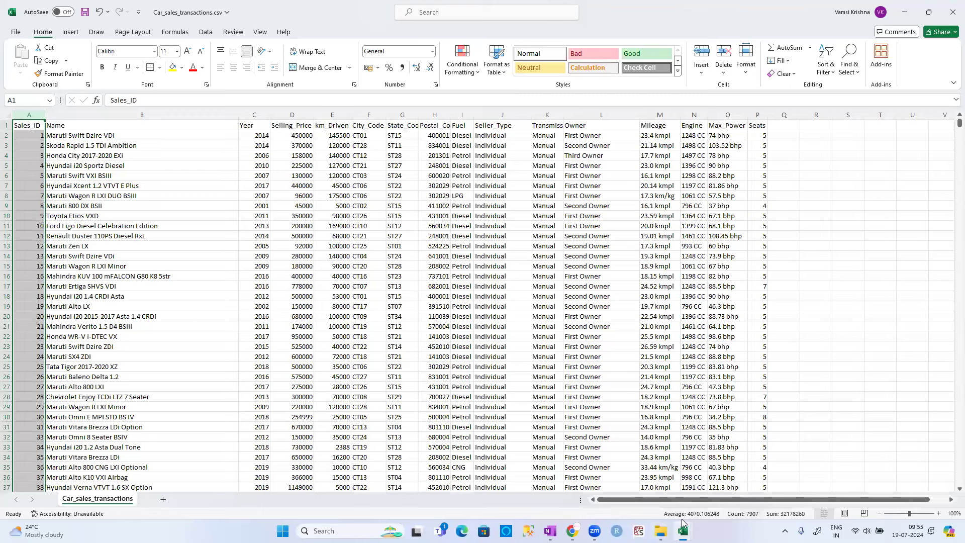
mouse_move(682, 523)
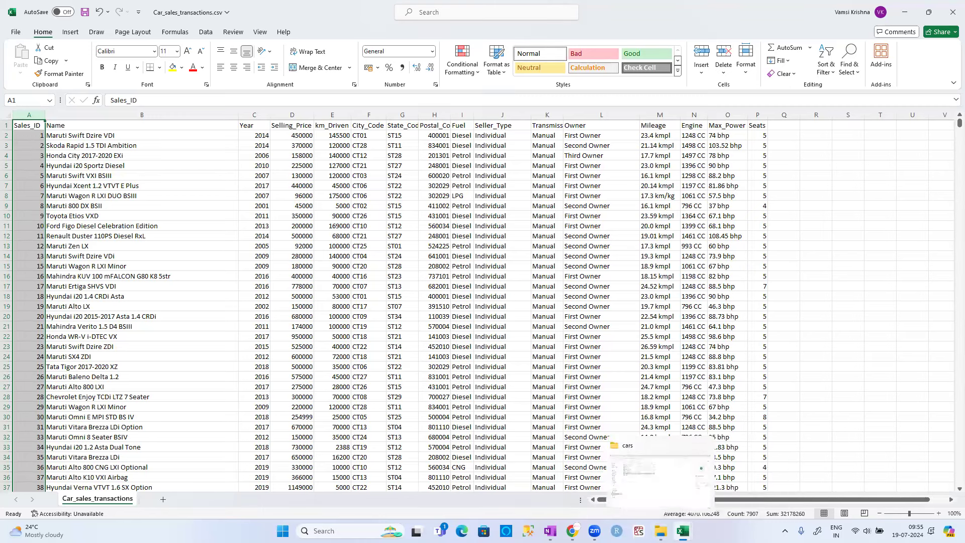
left_click(697, 498)
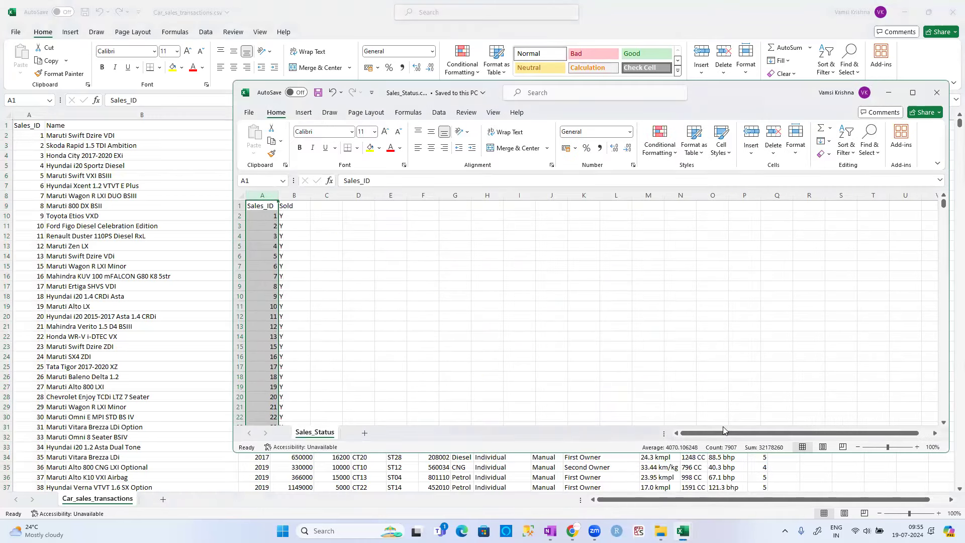
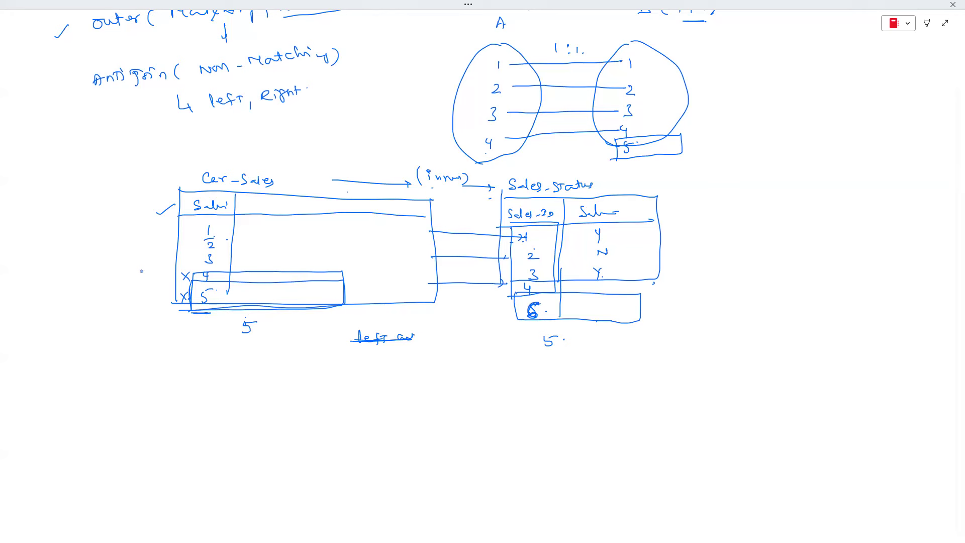
- Switch from the handwritten notes back to Car_sales_transactions in Excel and look at the Sales_ID of the last record
key("alt+Tab")
key("Tab")
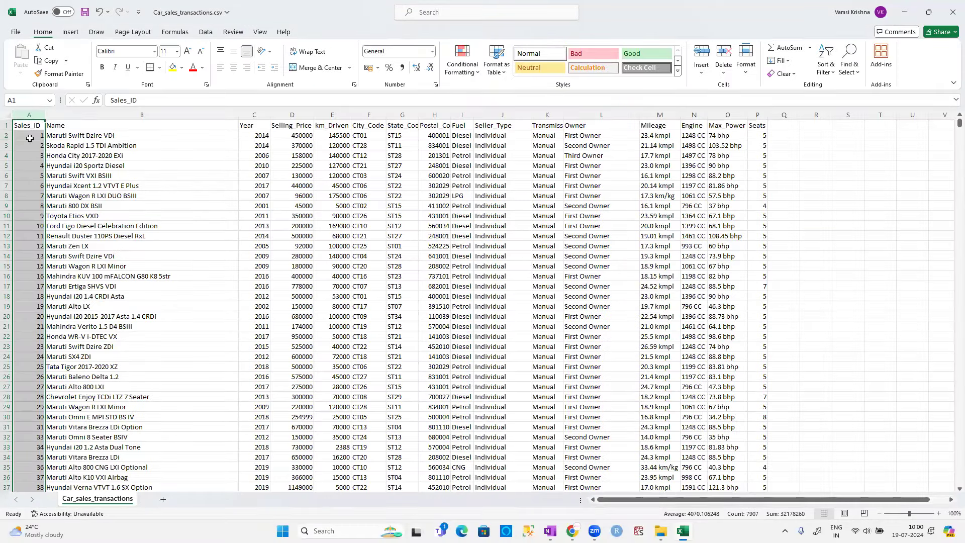
left_click(31, 126)
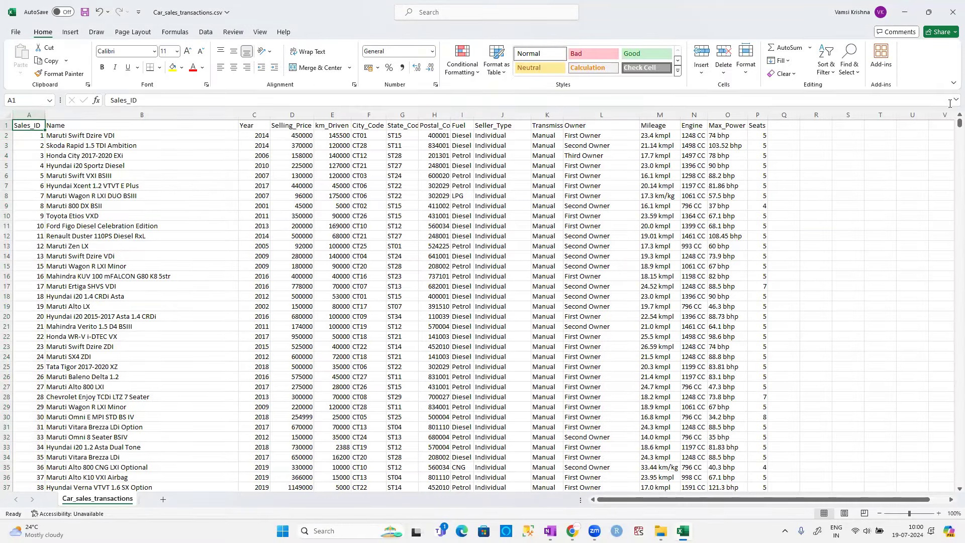
left_click(959, 123)
left_click_drag(949, 488, 110, 351)
left_click(39, 248)
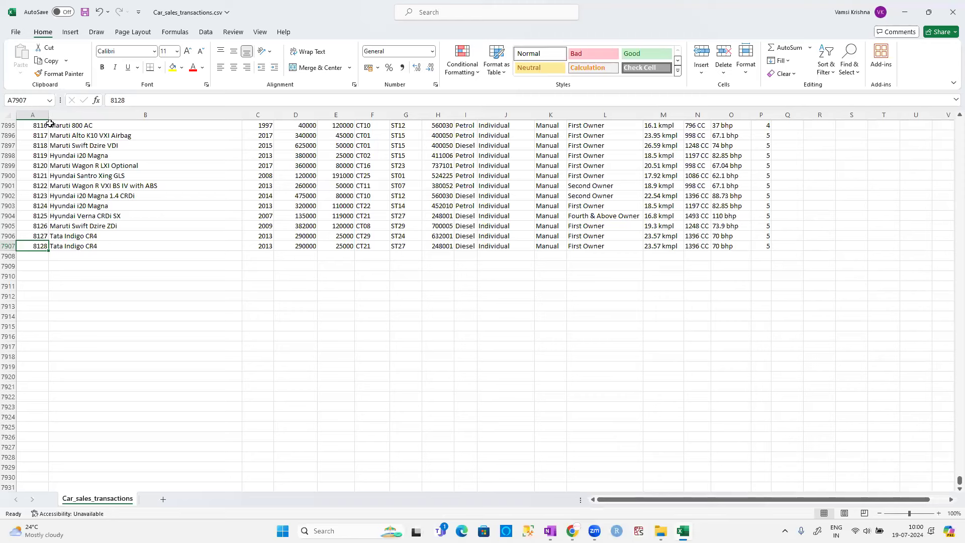
- Check the entry count of the whole Sales_ID column and look back through the IDs above the last rows
left_click(33, 115)
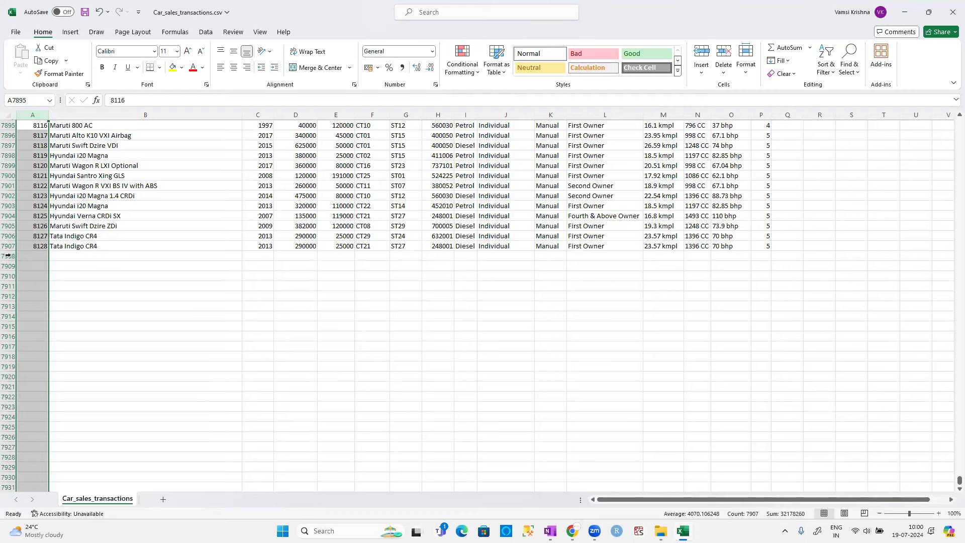
scroll(127, 265, "up", 10)
scroll(127, 266, "up", 20)
scroll(127, 268, "up", 19)
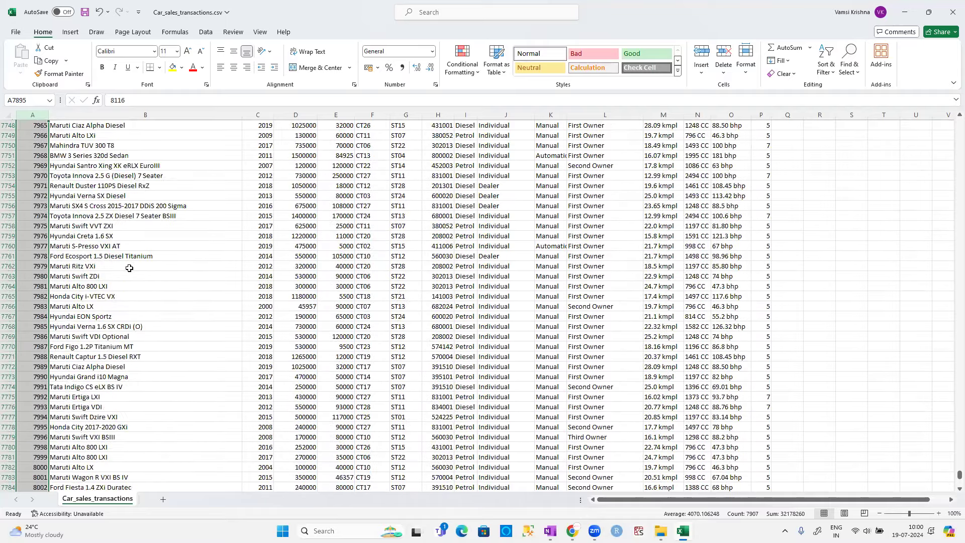
scroll(129, 268, "down", 2)
scroll(129, 268, "up", 4)
scroll(129, 322, "up", 3)
scroll(129, 291, "up", 4)
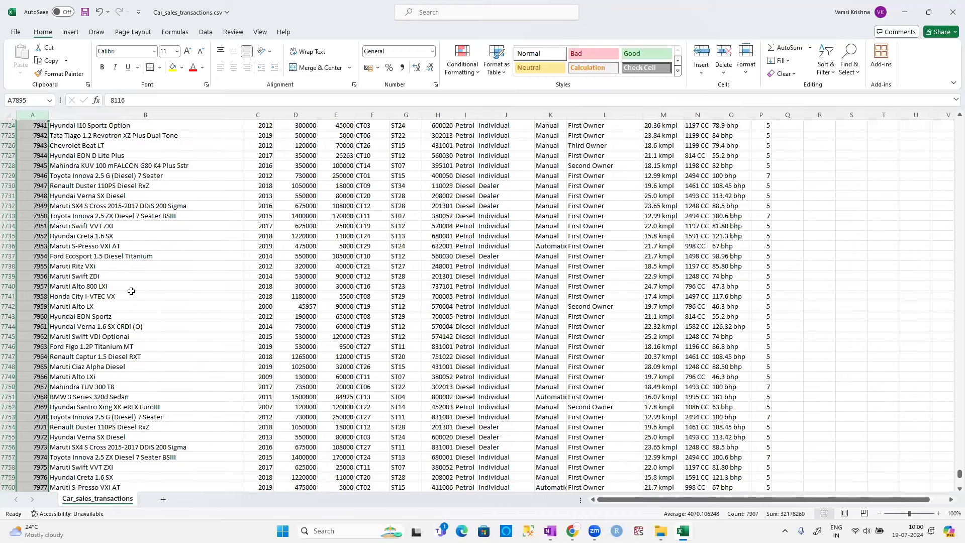
- Look back through the Sales_IDs in Car_sales_transactions and open Sales_Status.csv from the cars folder
scroll(131, 292, "up", 20)
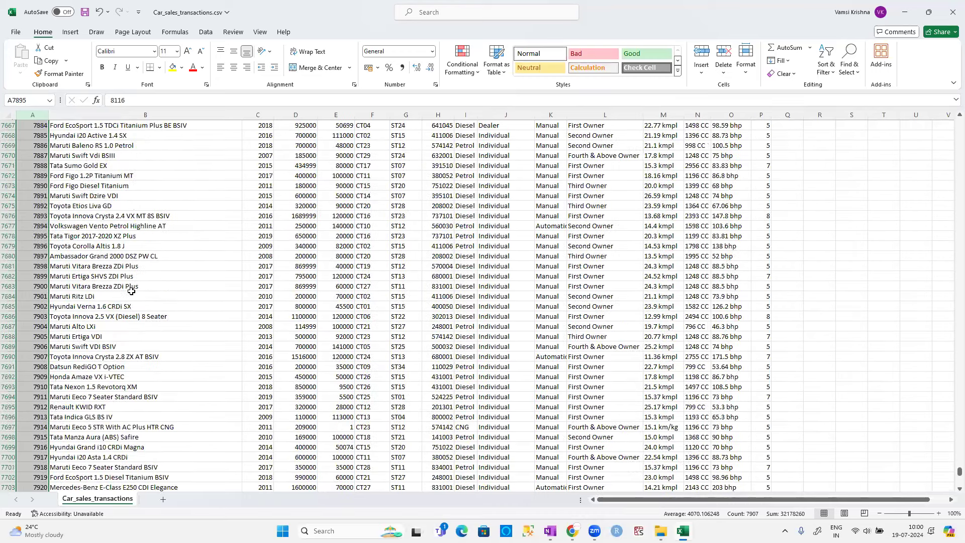
scroll(131, 292, "up", 13)
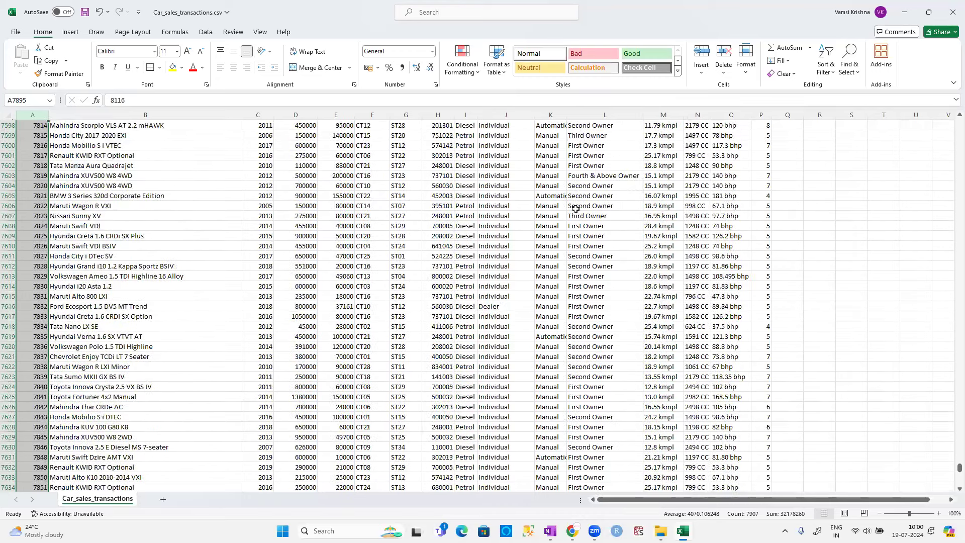
key("alt+Tab")
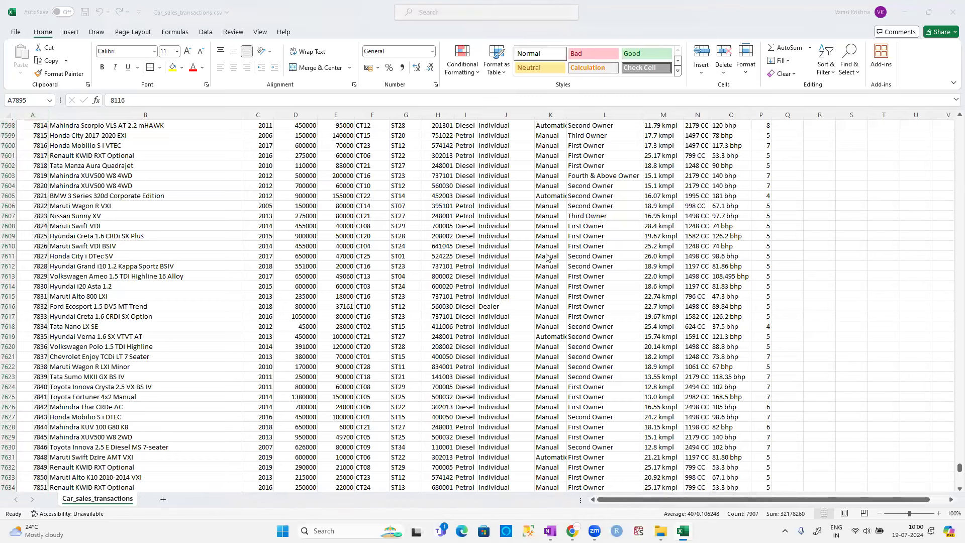
key("alt+Tab")
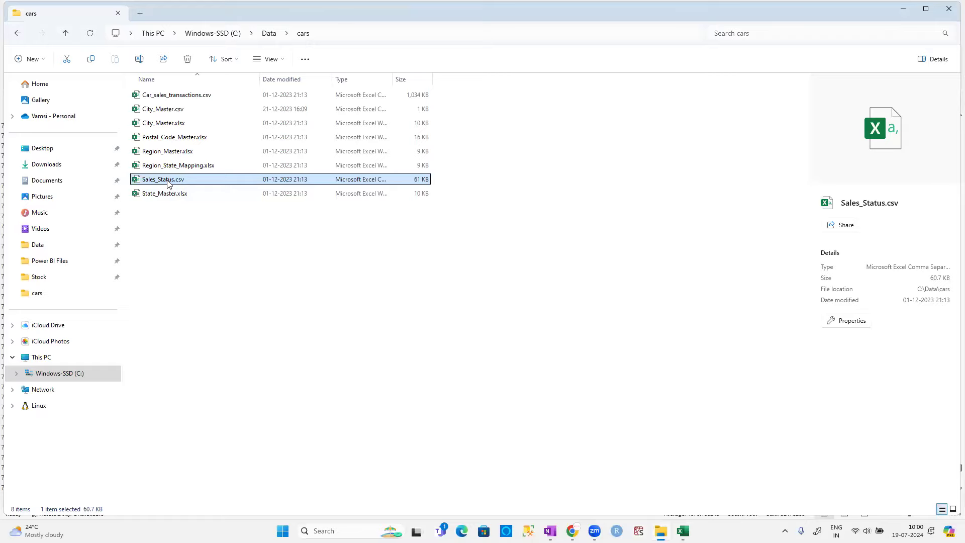
key("alt+Tab")
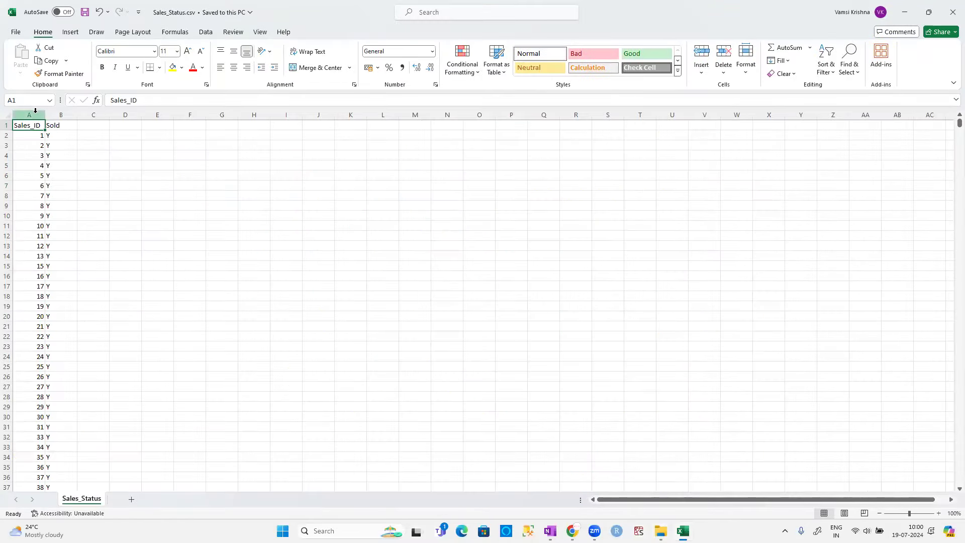
- Check the entry count of the Sales_ID column in Sales_Status, look at the last record and close the file
left_click(35, 110)
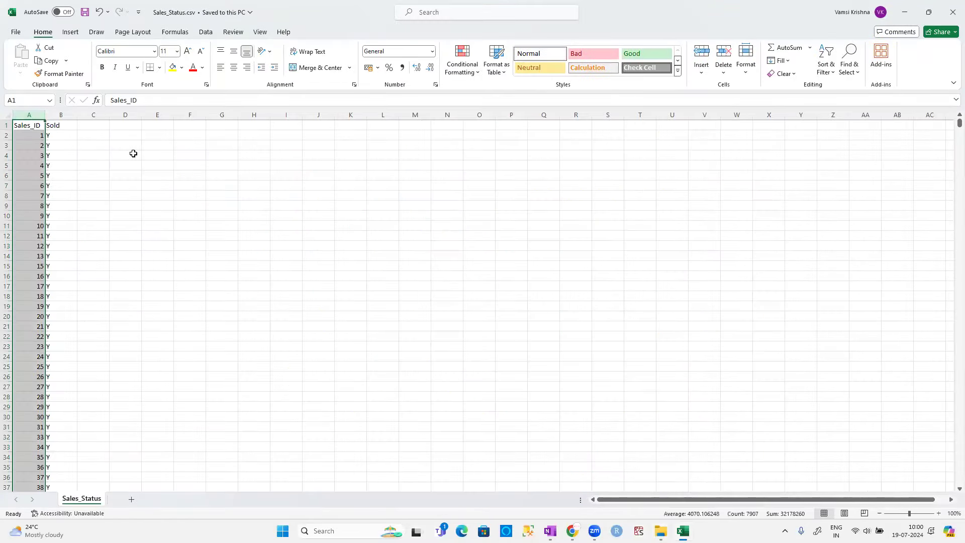
scroll(951, 155, "down", 20)
left_click_drag(951, 155, 951, 495)
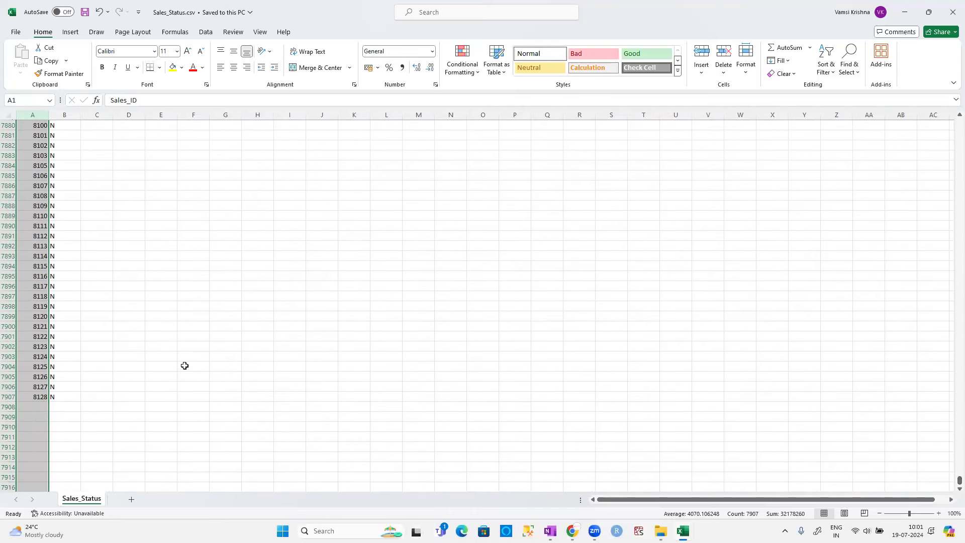
left_click(43, 398)
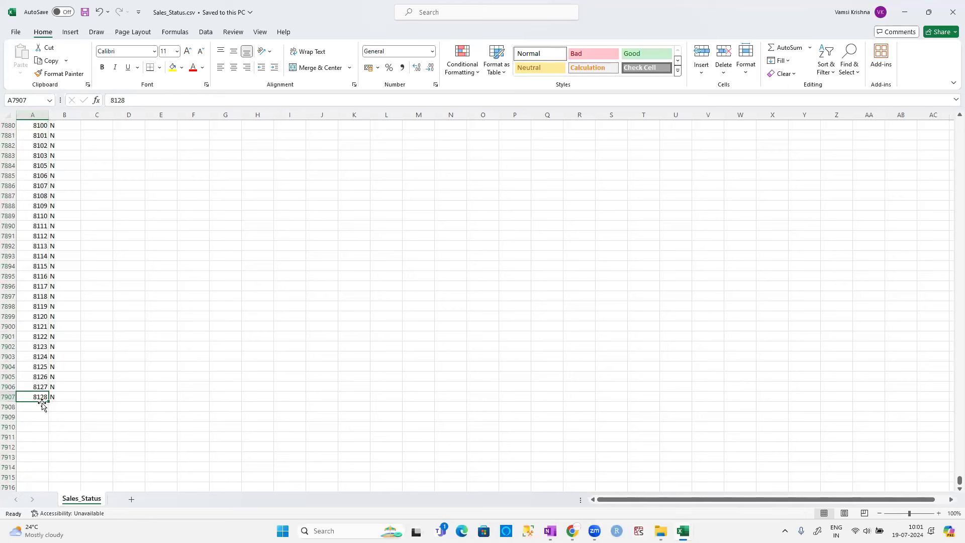
left_click(7, 396)
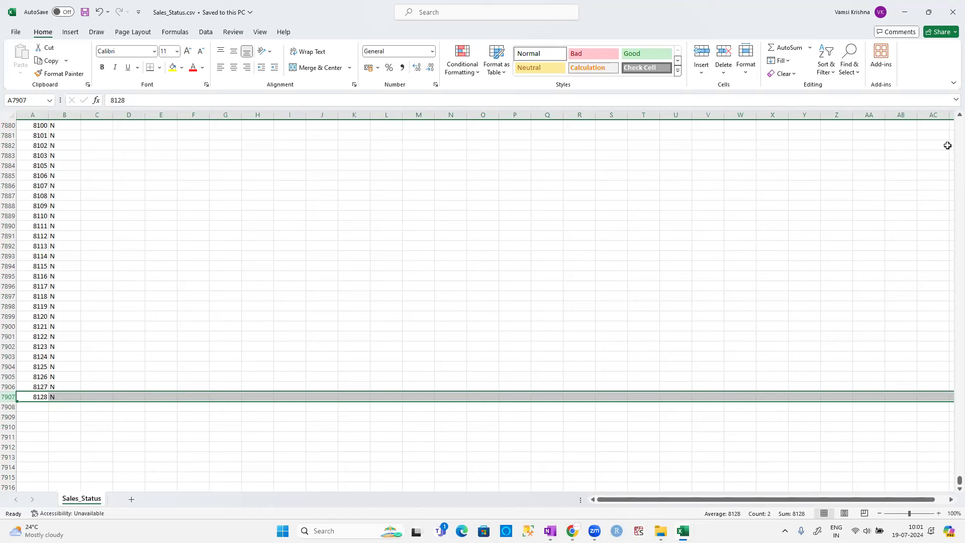
left_click(951, 15)
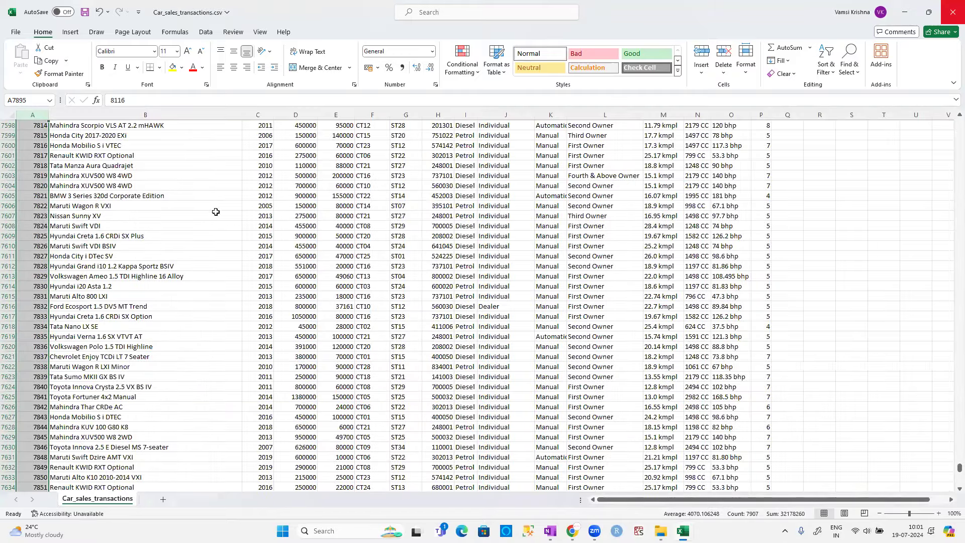
- Look at the City_Code column of Car_sales_transactions and go back up to its header
left_click(372, 115)
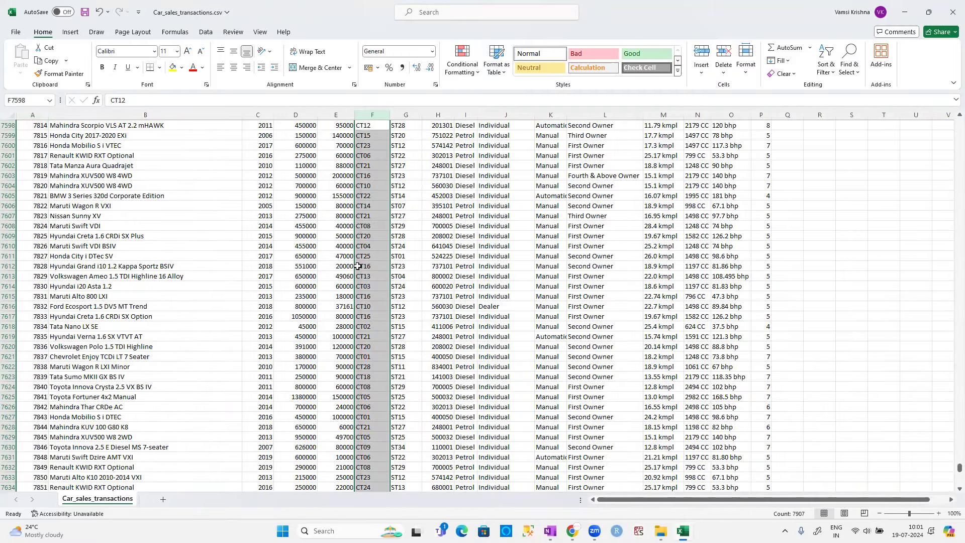
scroll(781, 321, "up", 15)
left_click_drag(959, 468, 368, 171)
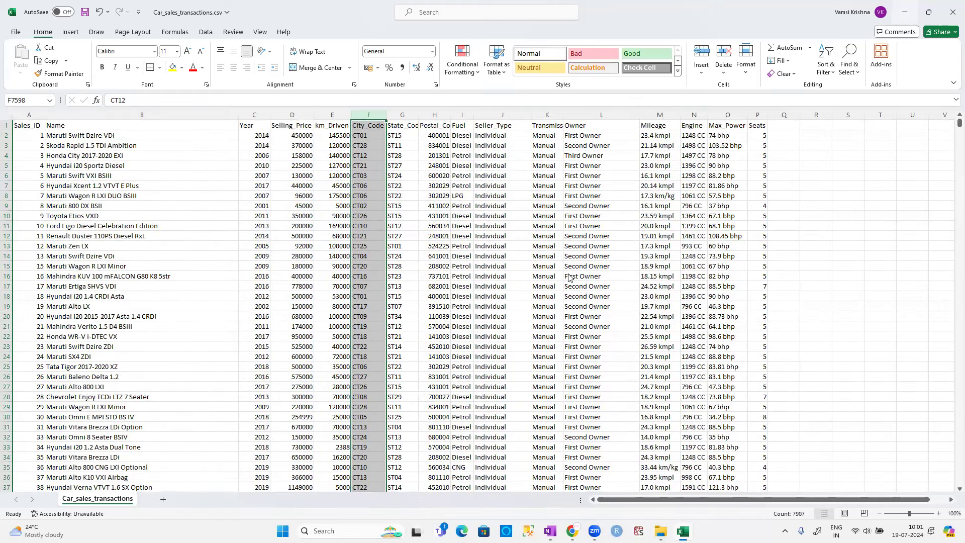
- Switch to the cars folder in File Explorer and open City_Master.csv
key("alt+Tab")
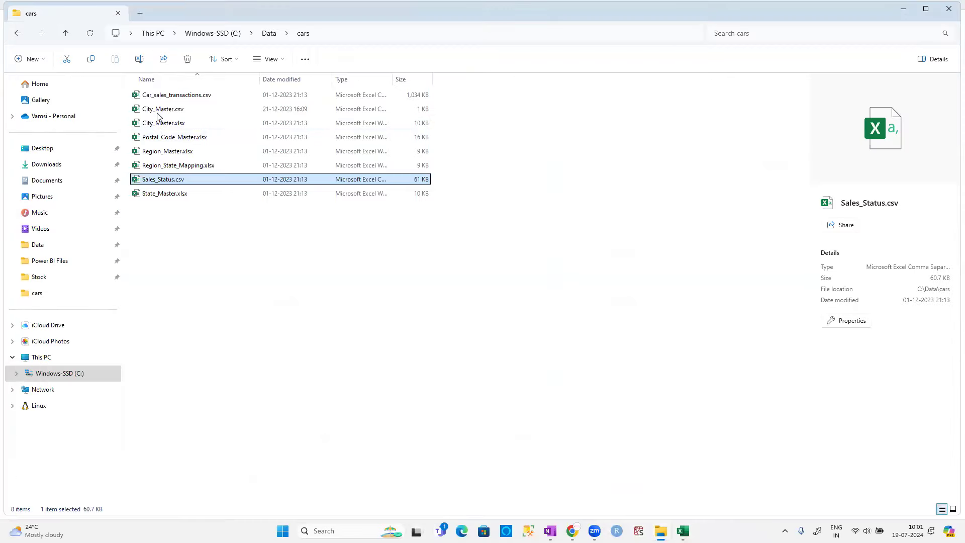
left_click(157, 112)
left_click(158, 123)
left_click(157, 111)
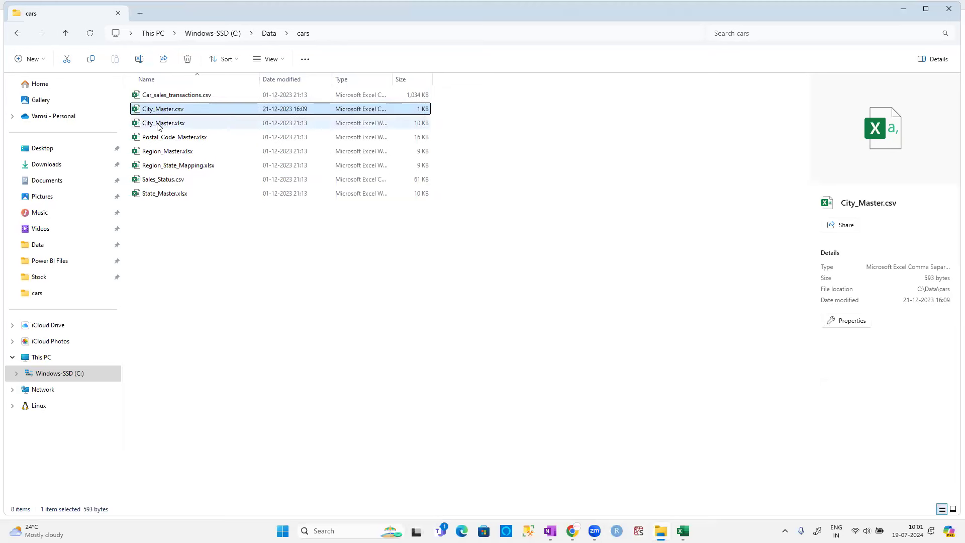
left_click(158, 125)
left_click(160, 111)
left_click(161, 125)
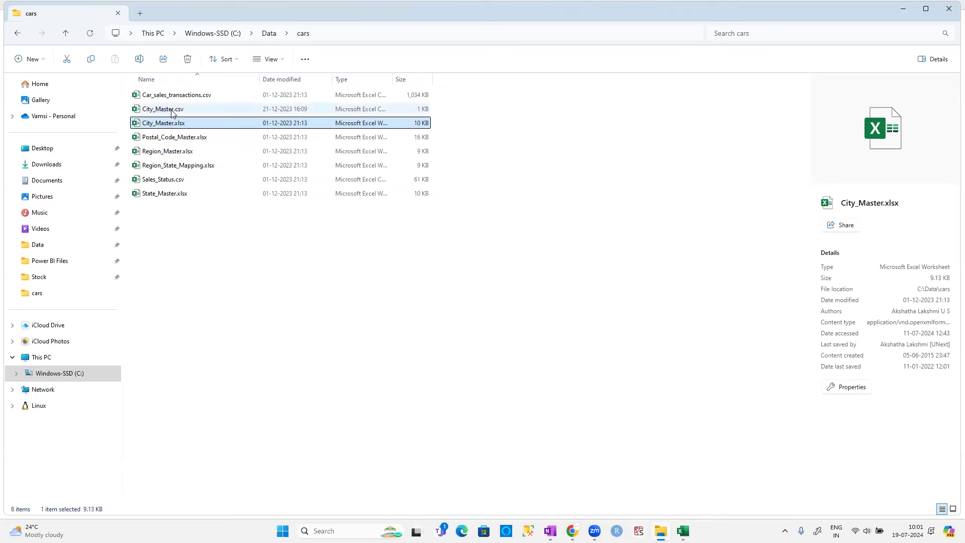
left_click(172, 113)
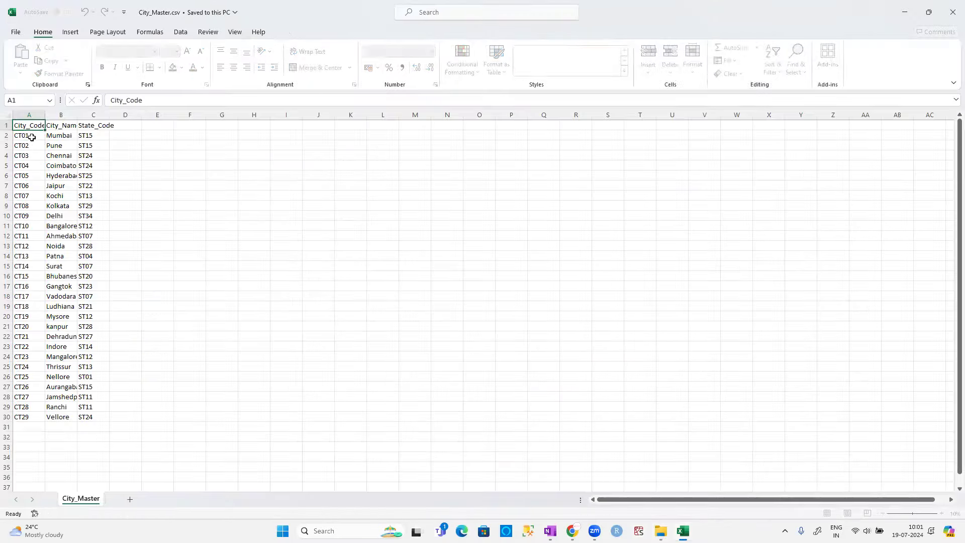
- Look at the first three City_Code entries in City_Master with their matching city names
left_click(22, 134)
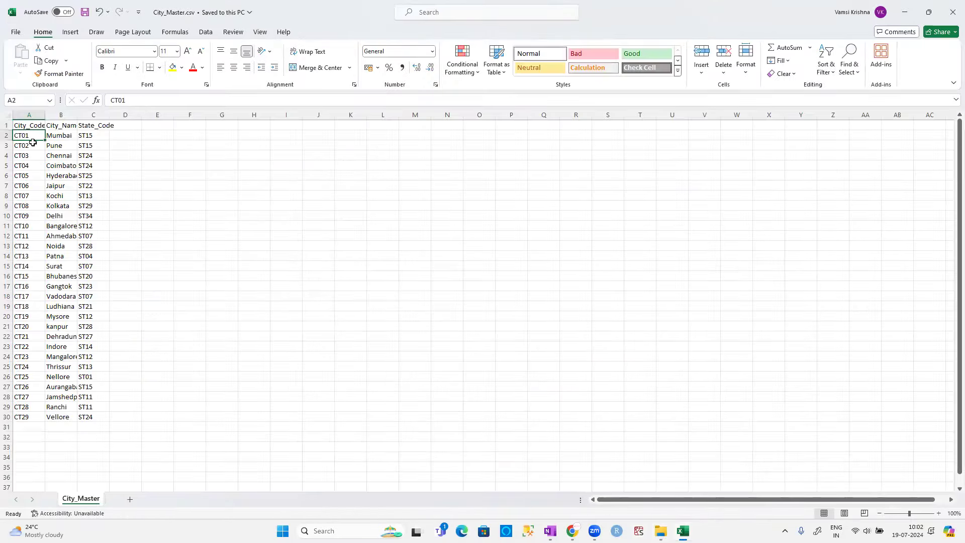
left_click(55, 140)
left_click(29, 148)
left_click(57, 148)
left_click(31, 159)
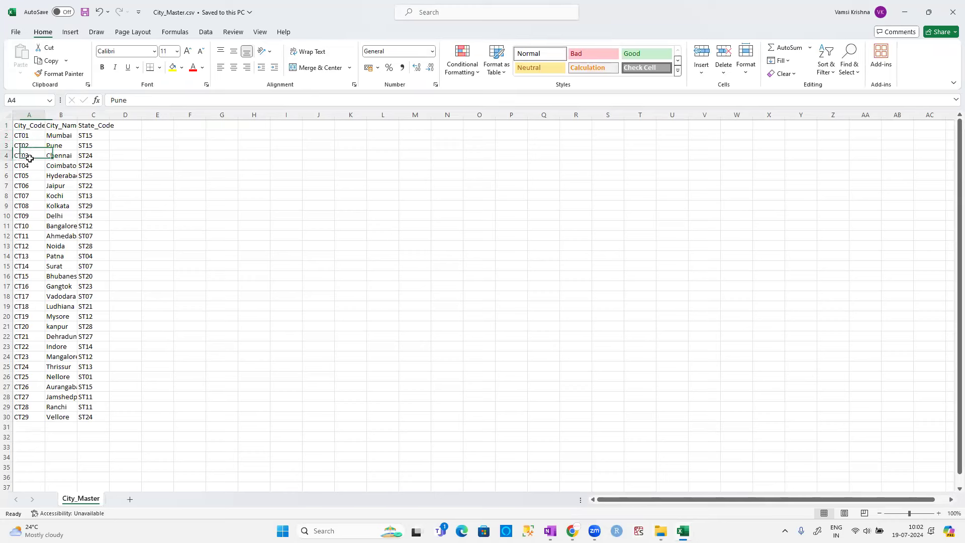
left_click(62, 159)
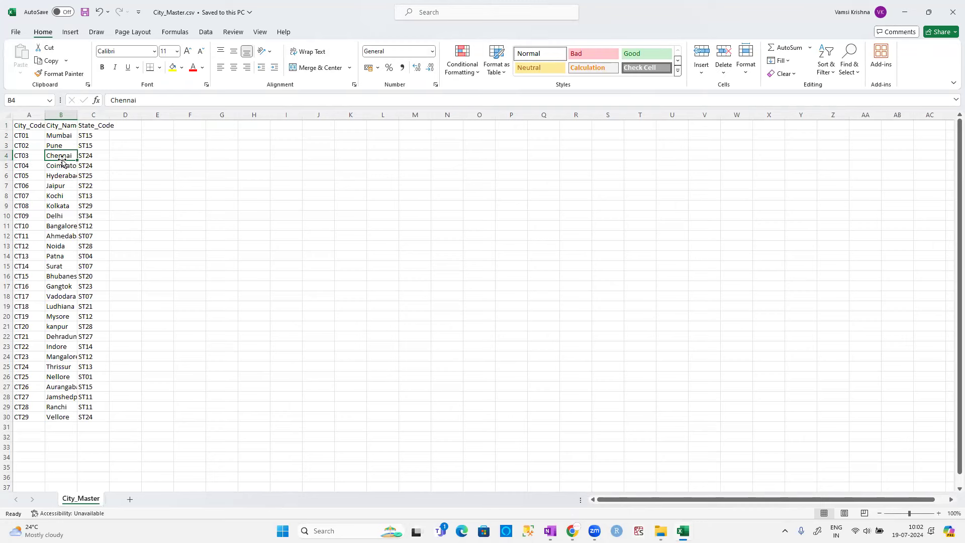
- Compare City_Master with the City_Code column of Car_sales_transactions and look at the city code of the second record
key("alt+Tab")
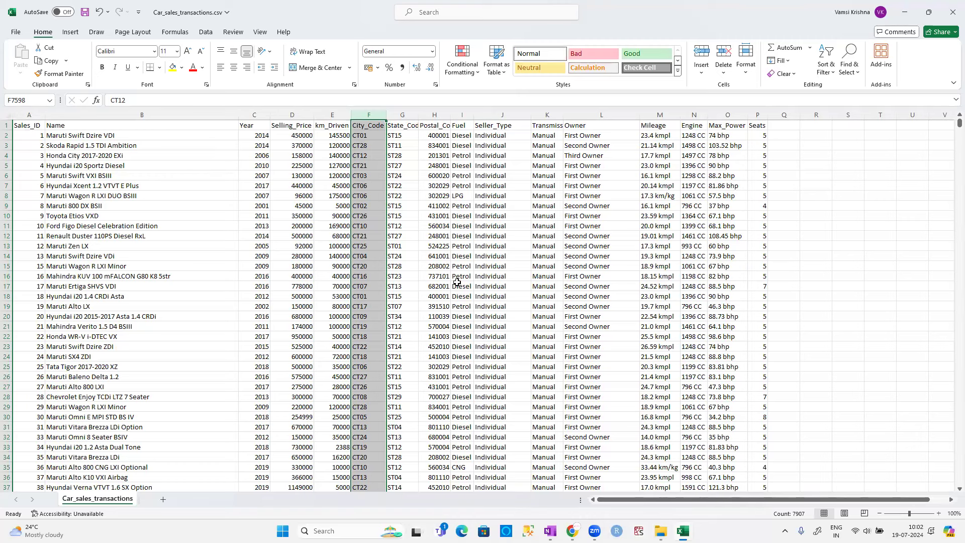
key("alt+Tab")
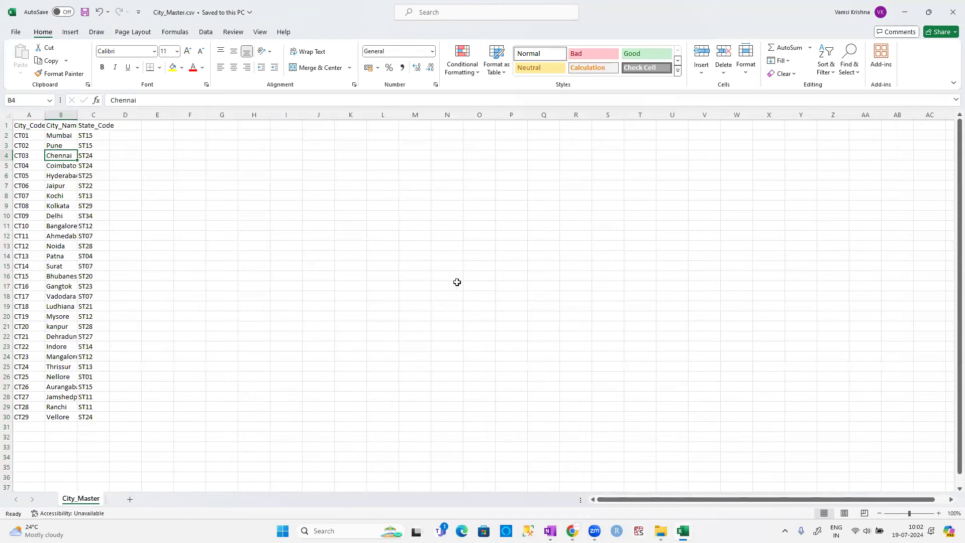
key("alt+Tab")
key("Tab")
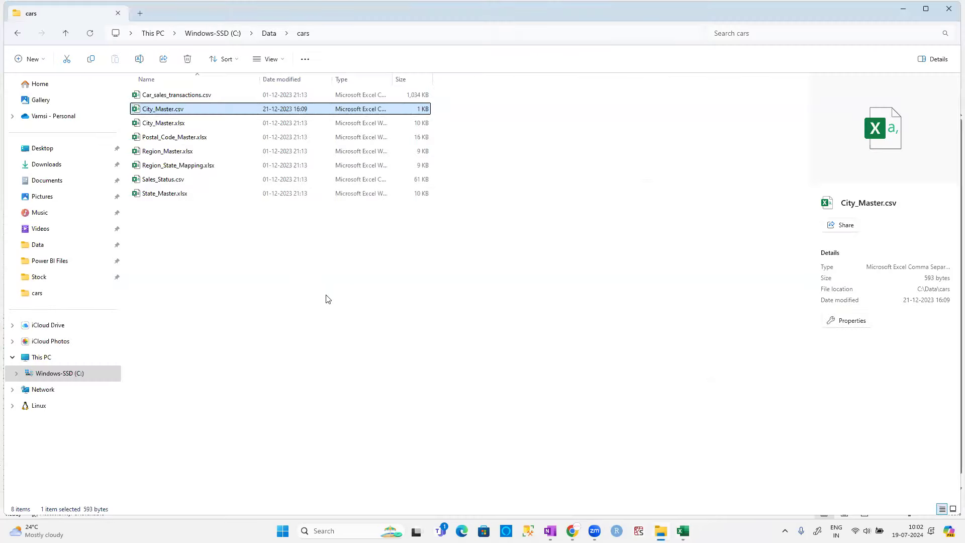
key("alt+Tab")
key("Tab")
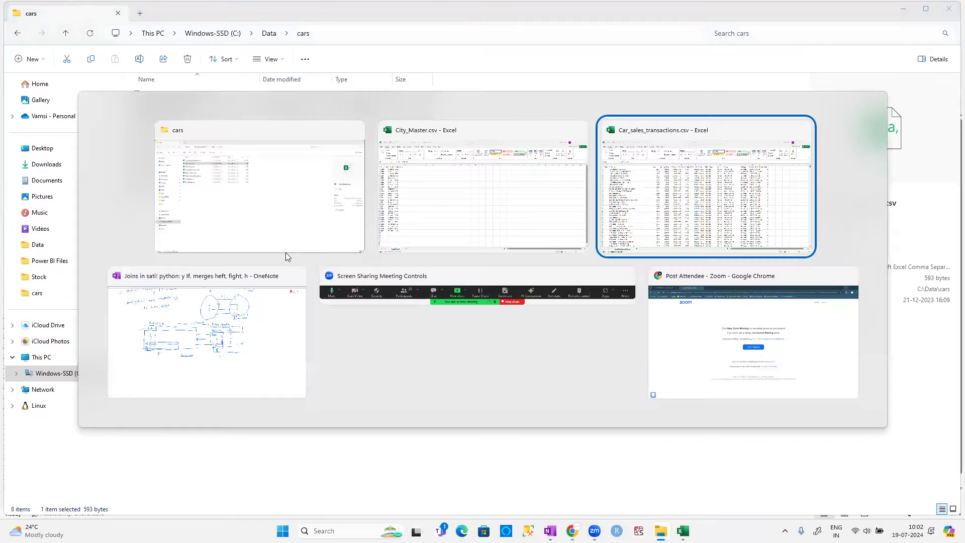
left_click(373, 143)
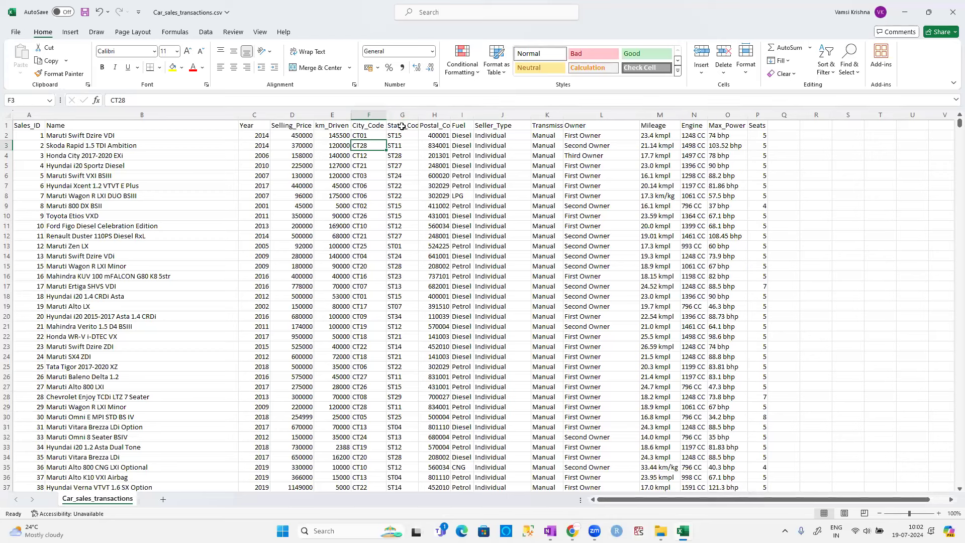
- Point out the State_Code column in Car_sales_transactions and open State_Master.xlsx from the cars folder
left_click(407, 125)
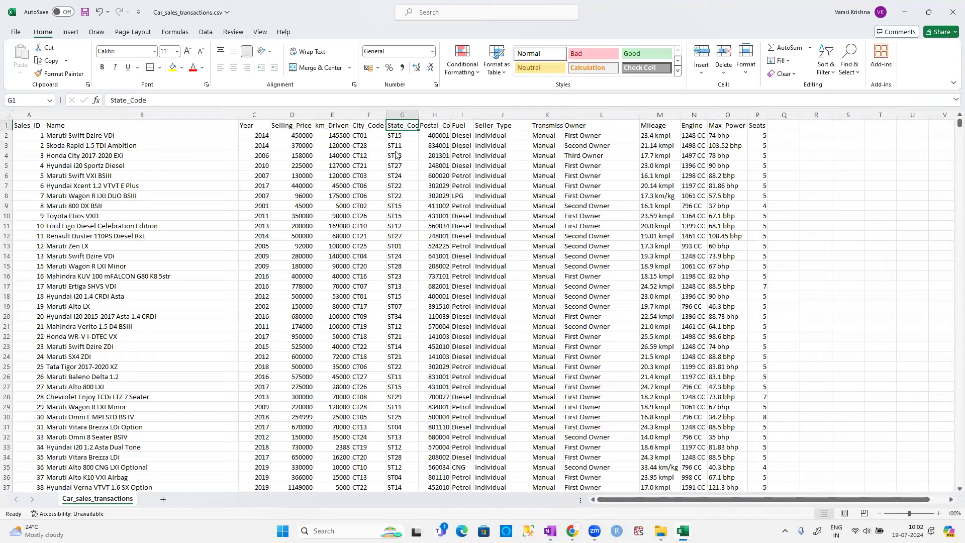
key("alt+Tab")
key("alt+Tab")
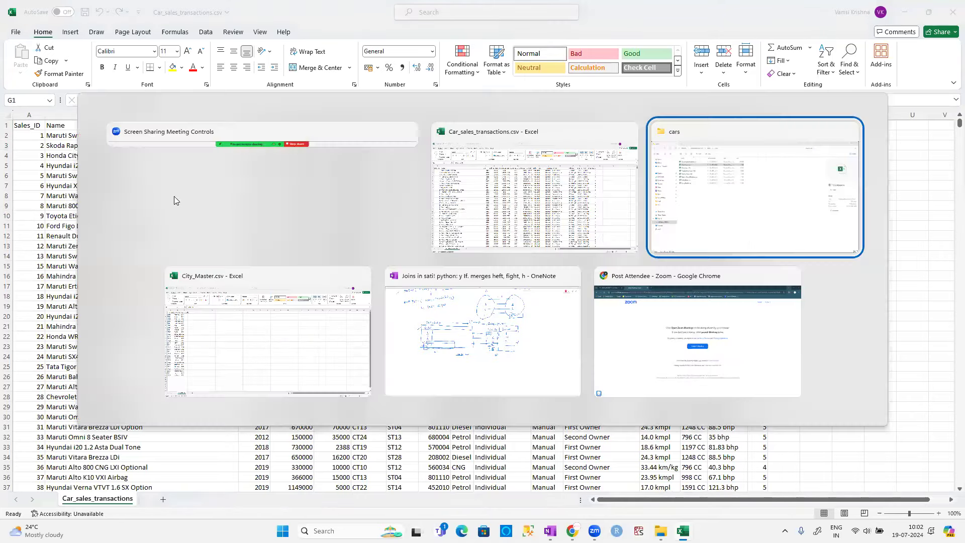
left_click(162, 180)
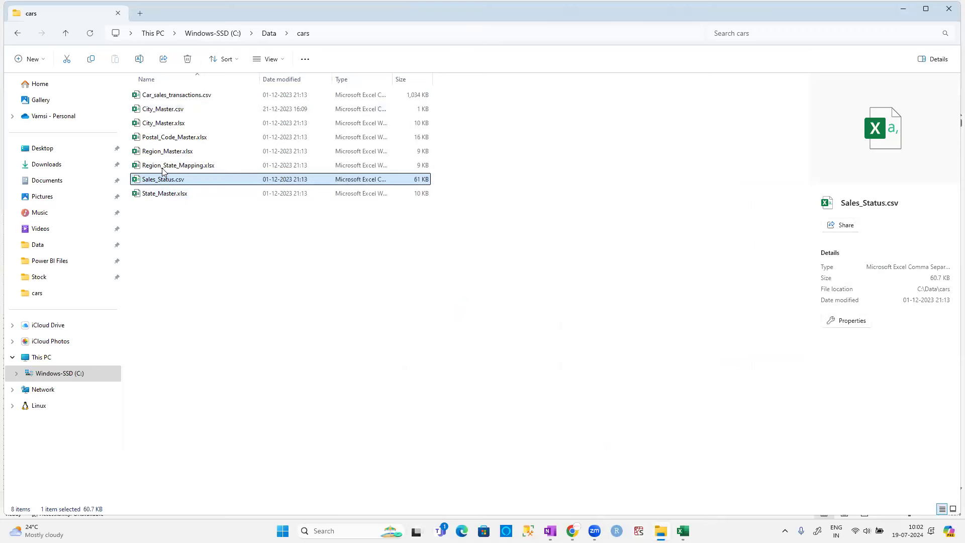
left_click(173, 195)
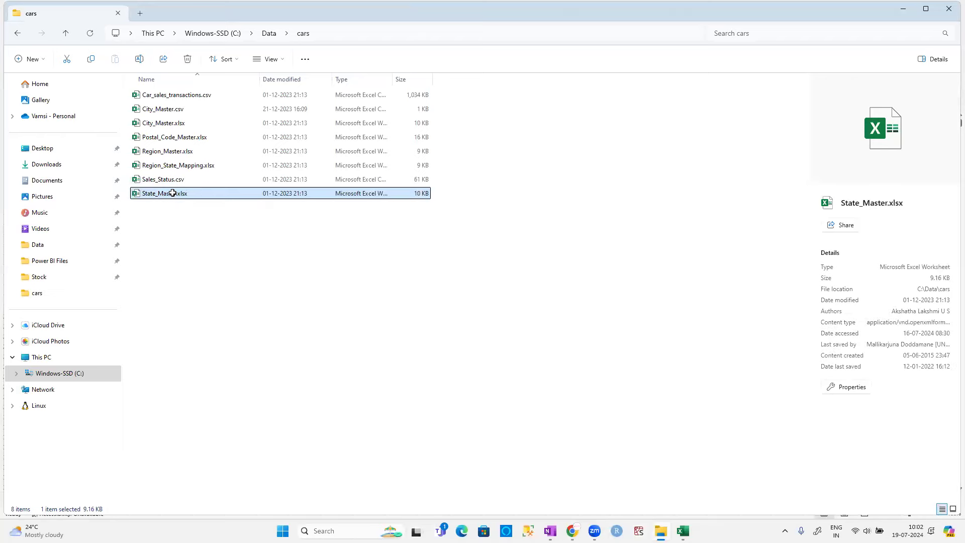
key("alt+Tab")
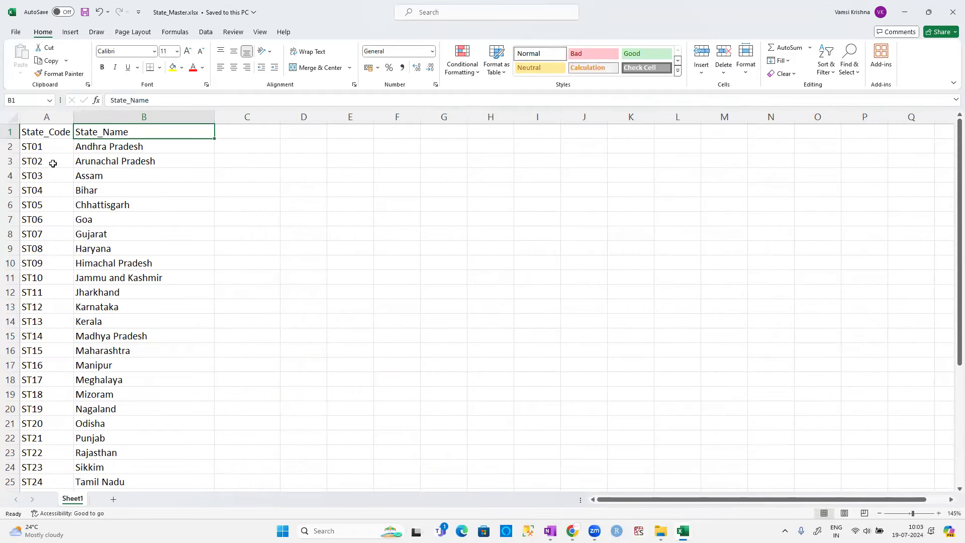
- Look through the State_Code entries in State_Master from the first to the last and close the workbook
left_click_drag(50, 150, 49, 160)
scroll(49, 246, "down", 5)
scroll(48, 261, "down", 1)
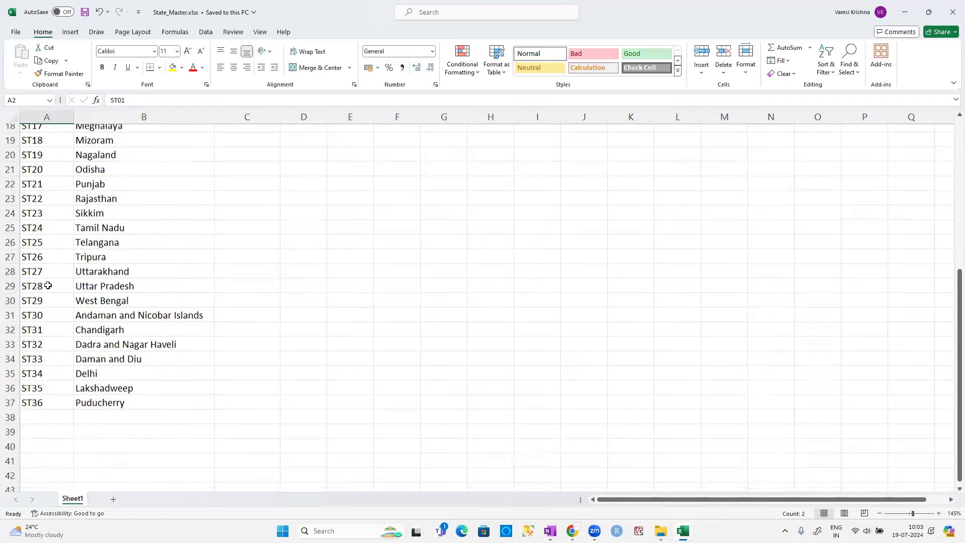
left_click(44, 394)
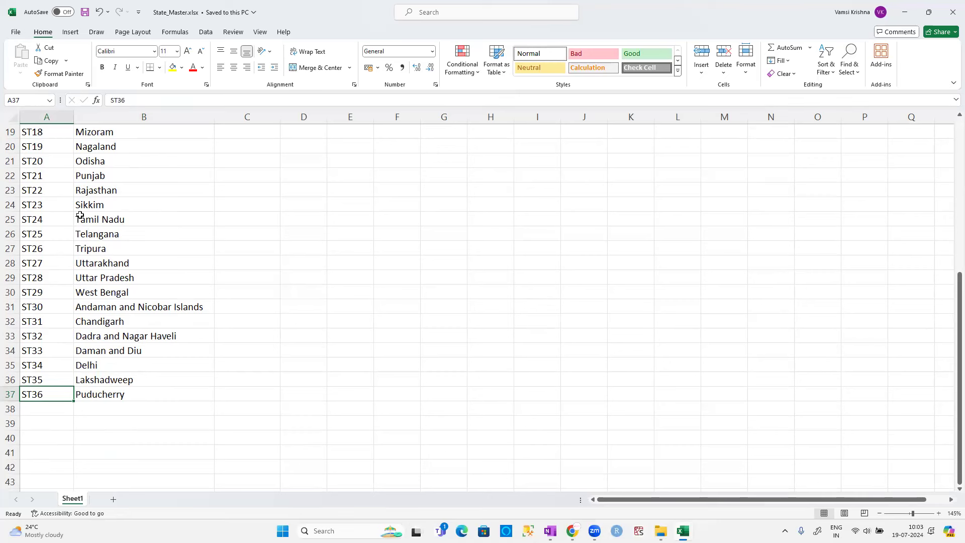
left_click(952, 13)
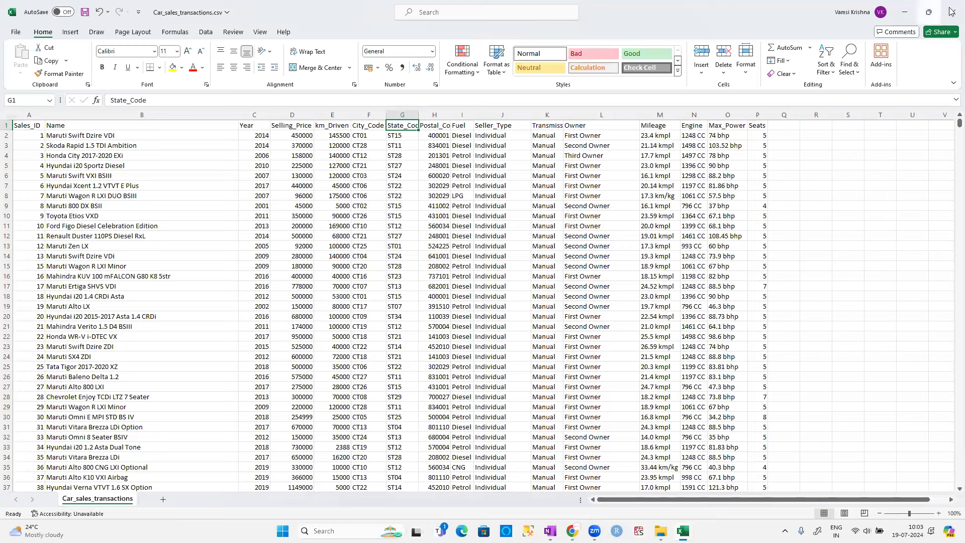
- Close Car_sales_transactions without saving, along with City_Master and the cars folder window
left_click(951, 12)
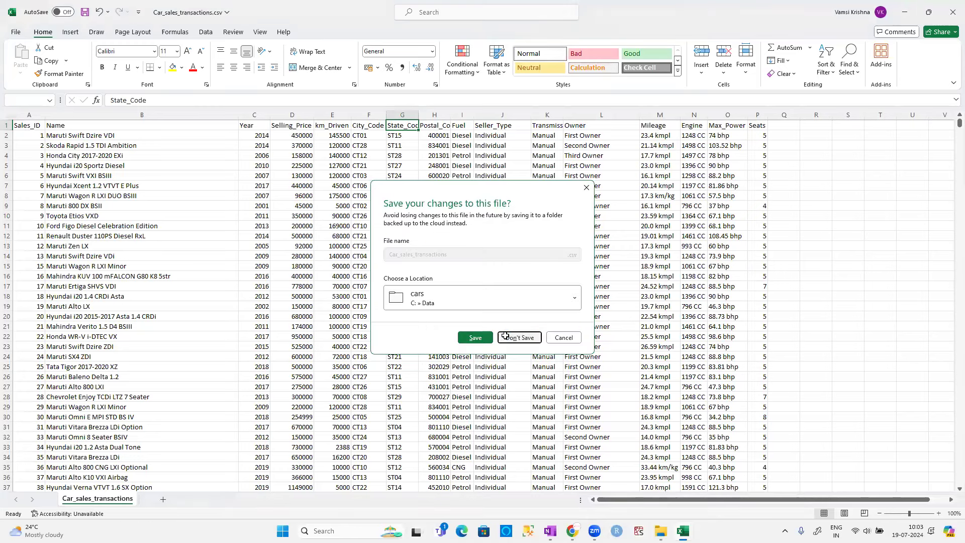
left_click(518, 336)
left_click(952, 12)
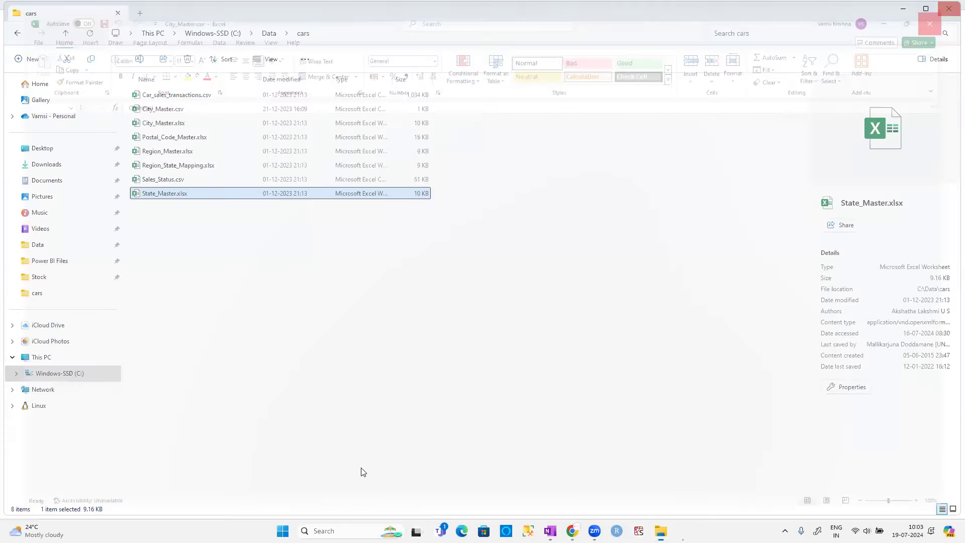
left_click(949, 8)
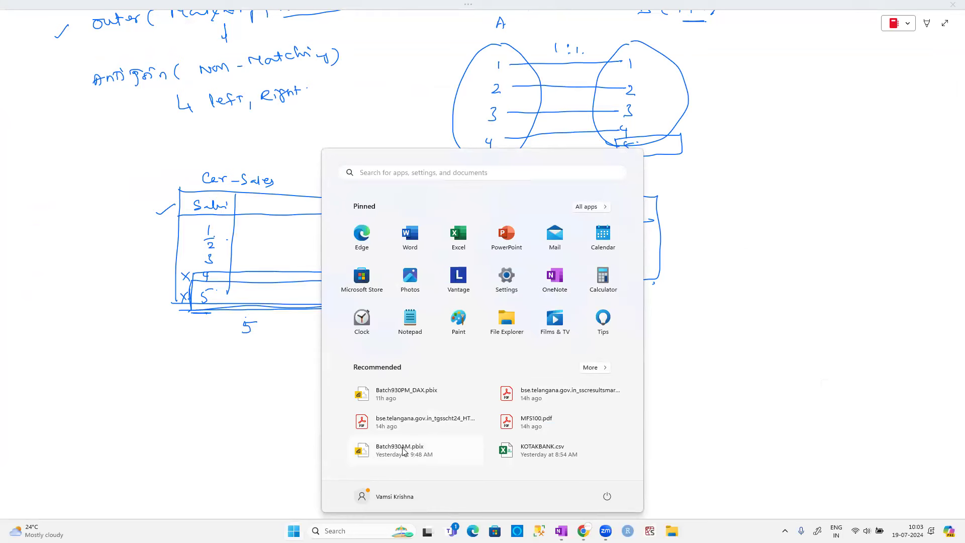
- Switch to the Batch930AM report in Power BI Desktop and open its queries in Power Query Editor
key("Escape")
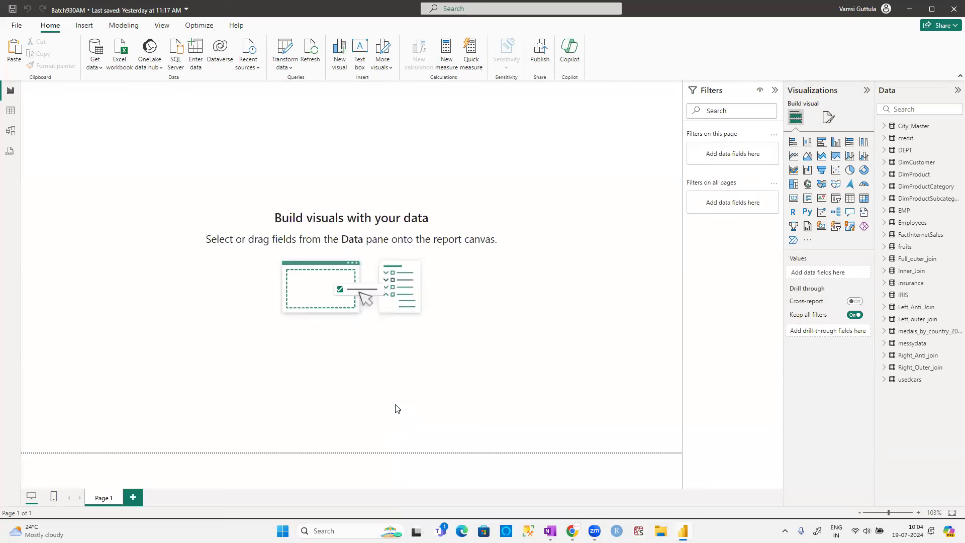
left_click(281, 63)
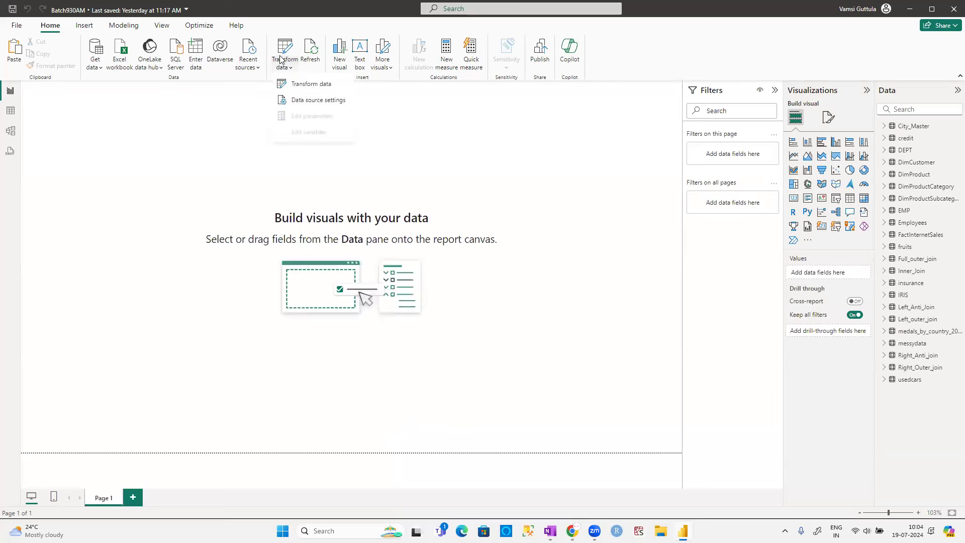
left_click(291, 85)
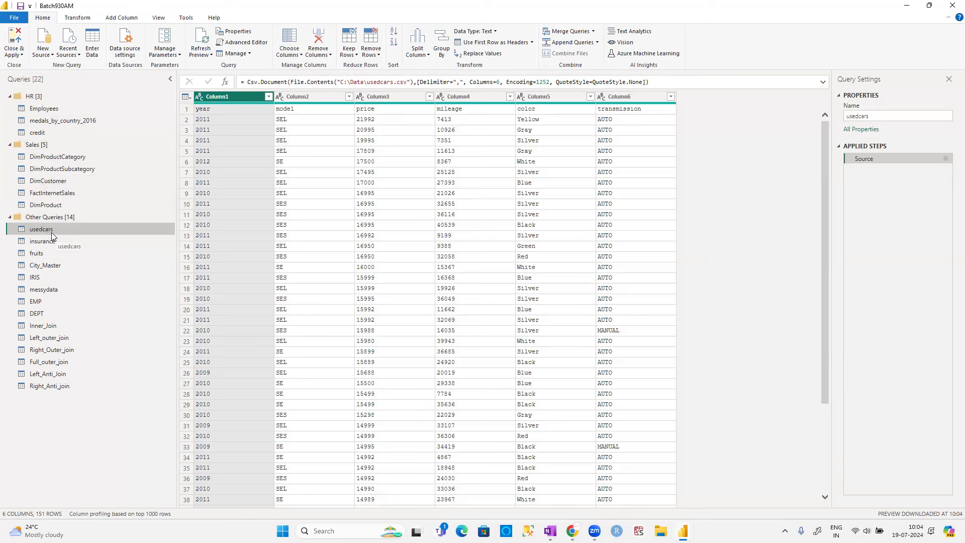
- Select the inner, outer and anti join queries together with EMP and DEPT in the Other Queries group
left_click(55, 327, "ctrl")
left_click(53, 338, "ctrl")
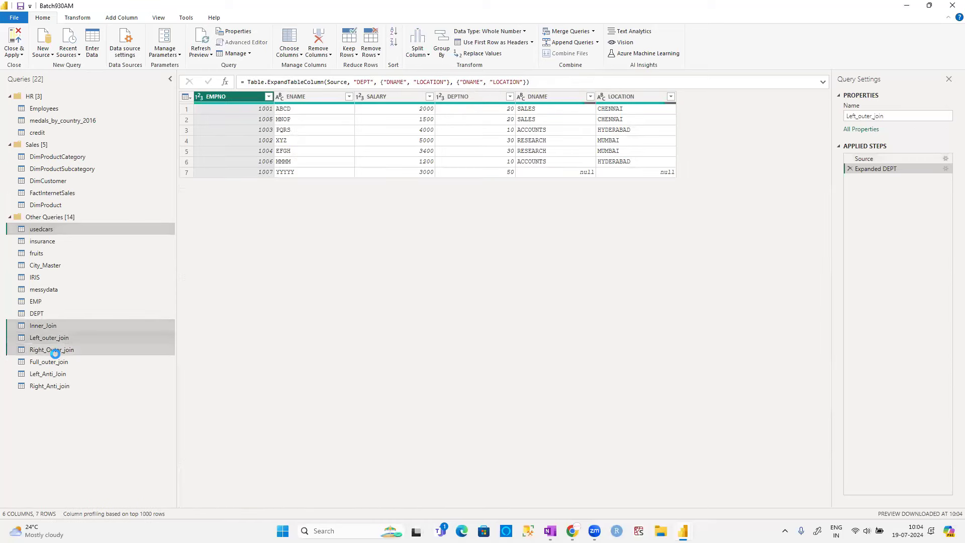
left_click(50, 362, "ctrl")
left_click(50, 374, "ctrl")
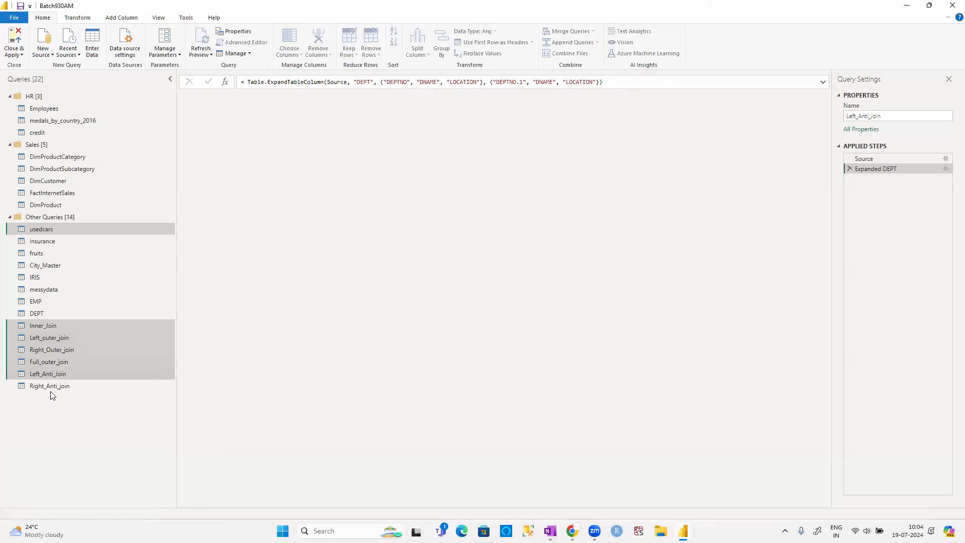
left_click(52, 387, "ctrl")
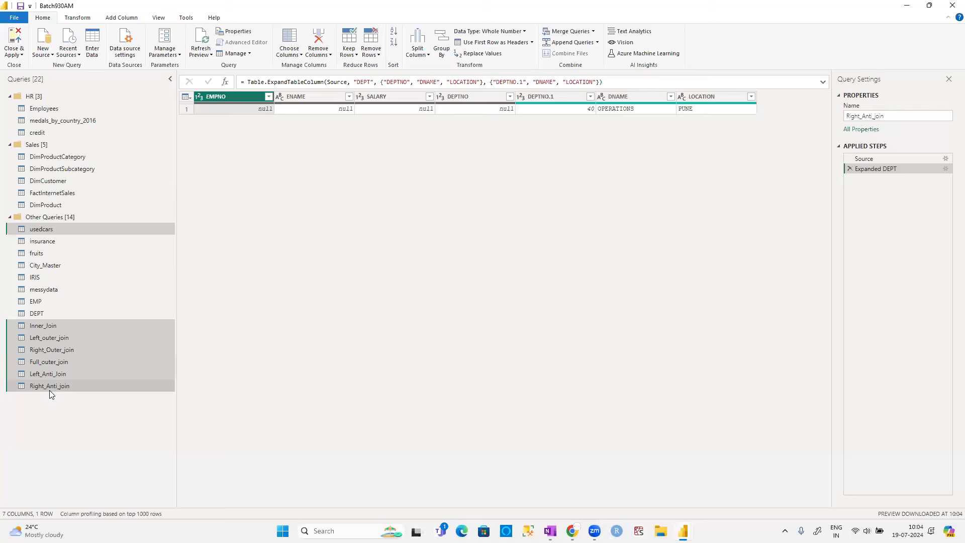
left_click(33, 301, "ctrl")
left_click(35, 312, "ctrl")
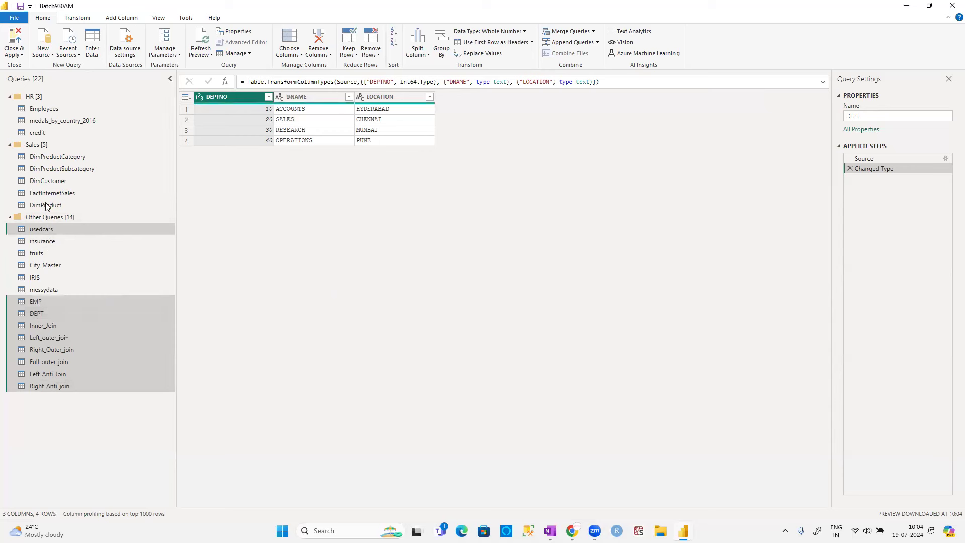
- Create a new query group named Merge Case Study
right_click(67, 451)
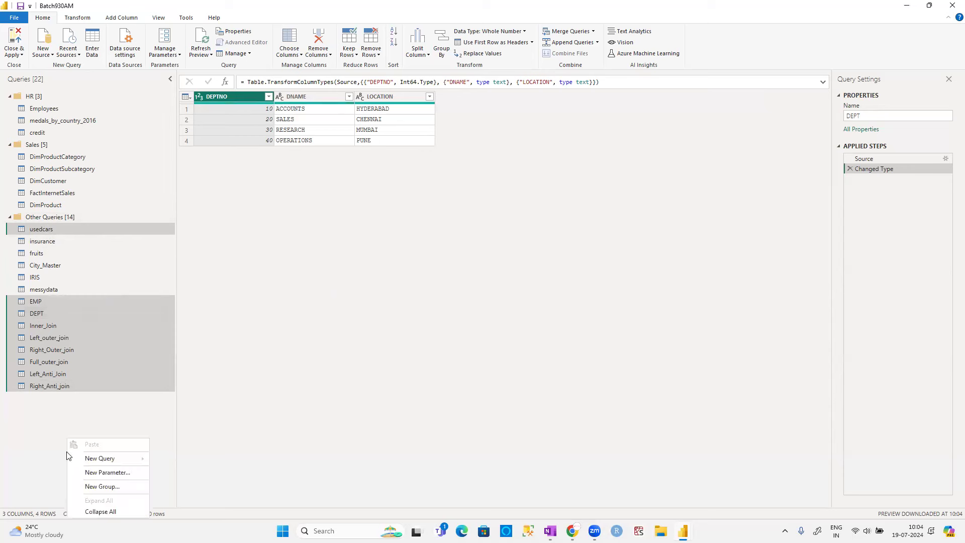
left_click(109, 485)
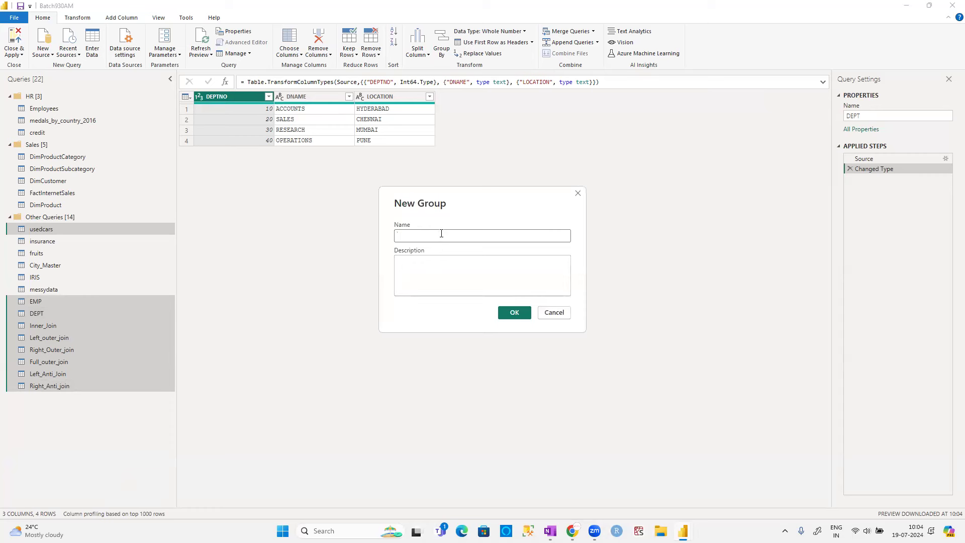
left_click(442, 234)
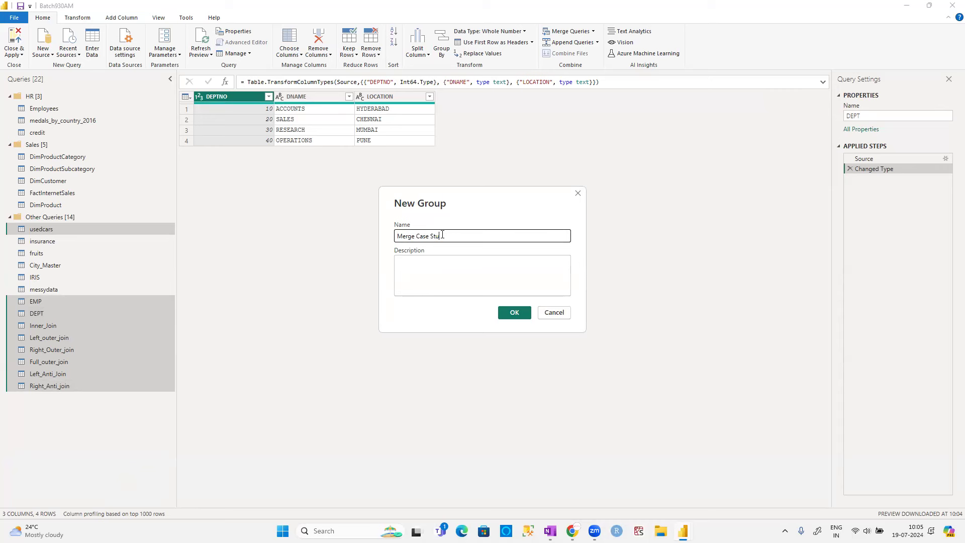
type("Merge Case Study")
key("Return")
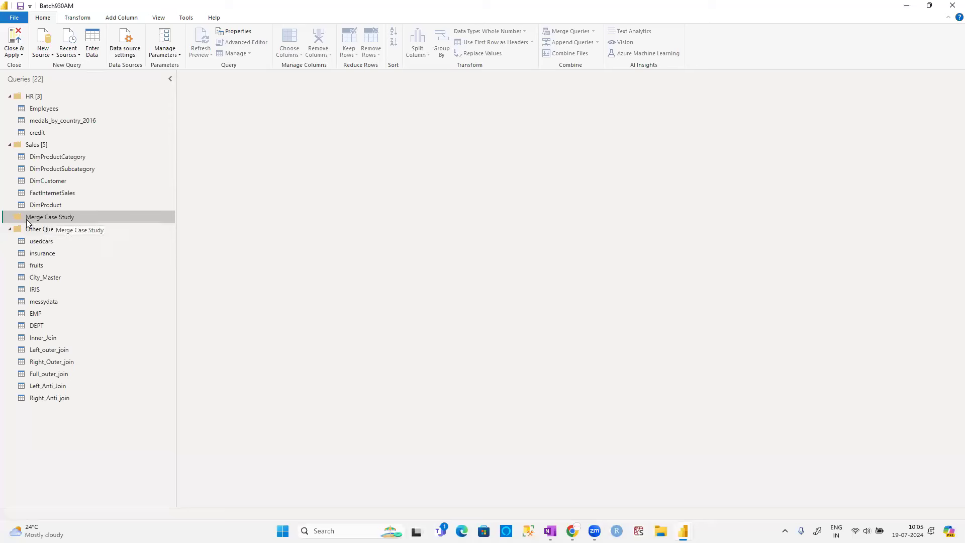
- Import Car_sales_transactions.csv from the cars folder in C:\Data as a new query in the Merge Case Study group
right_click(94, 218)
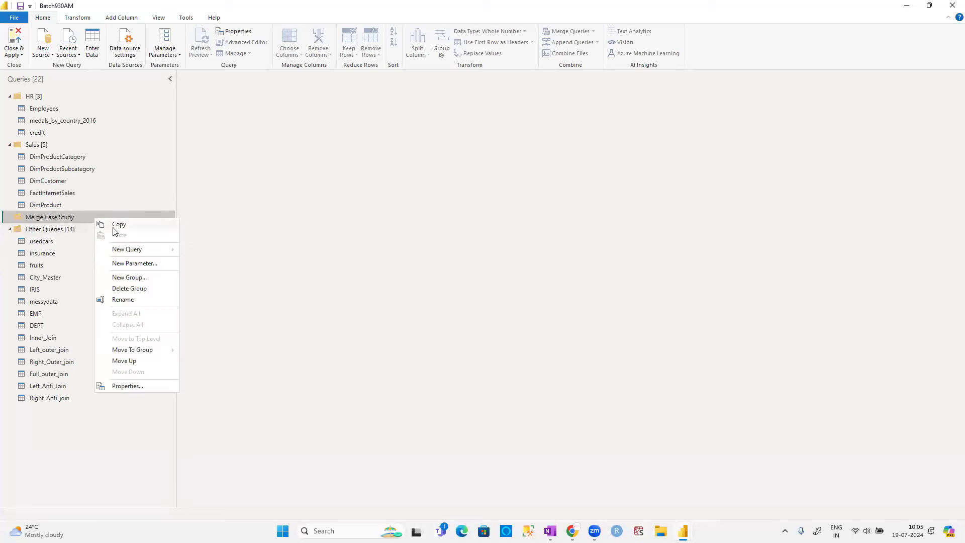
mouse_move(131, 249)
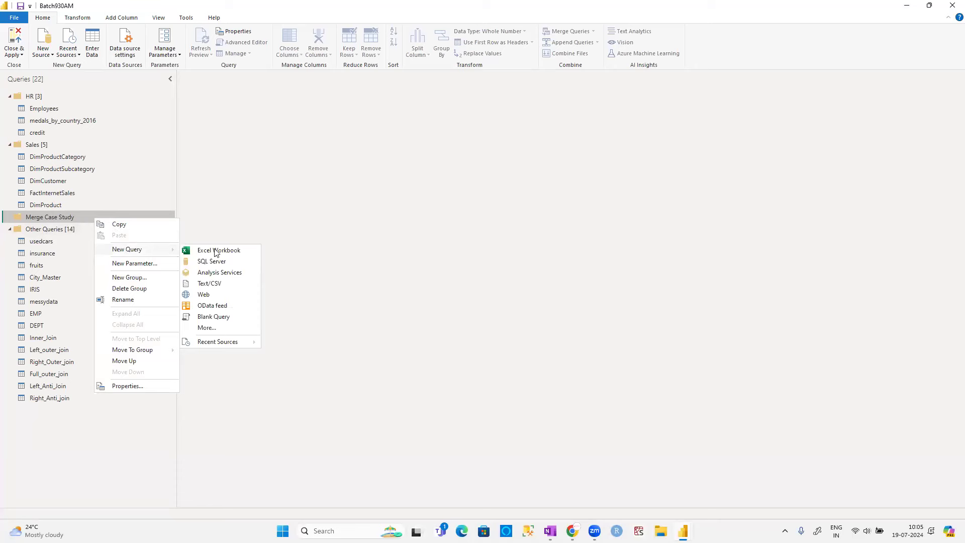
left_click(216, 284)
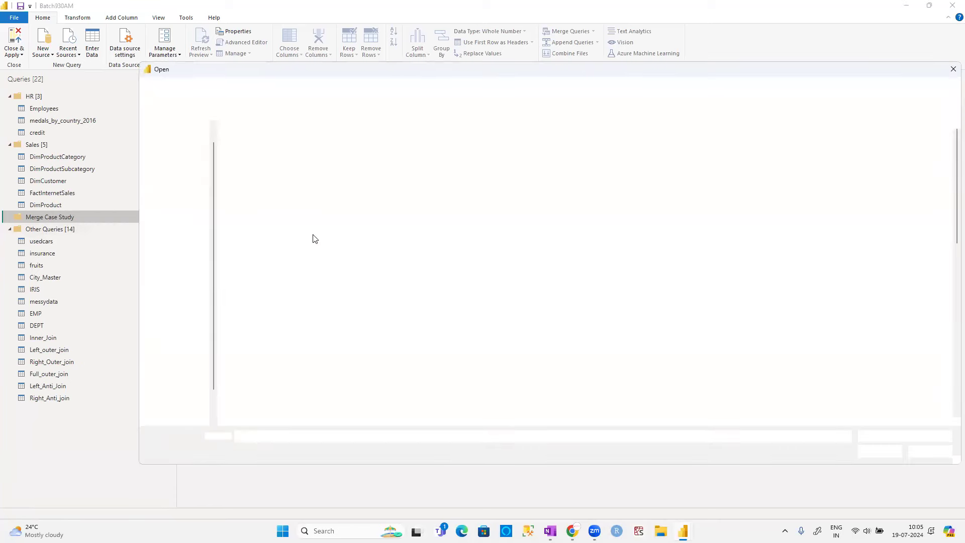
left_click(327, 90)
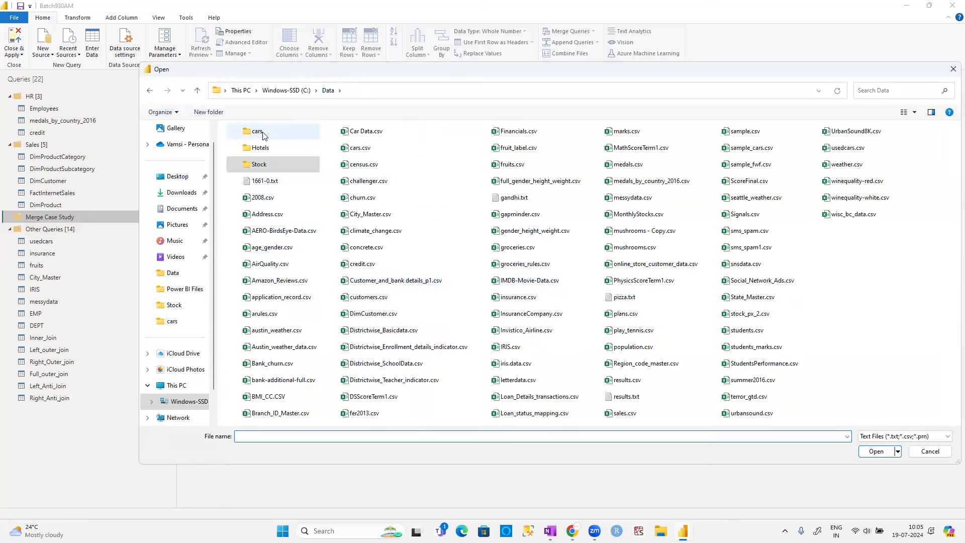
double_click(263, 134)
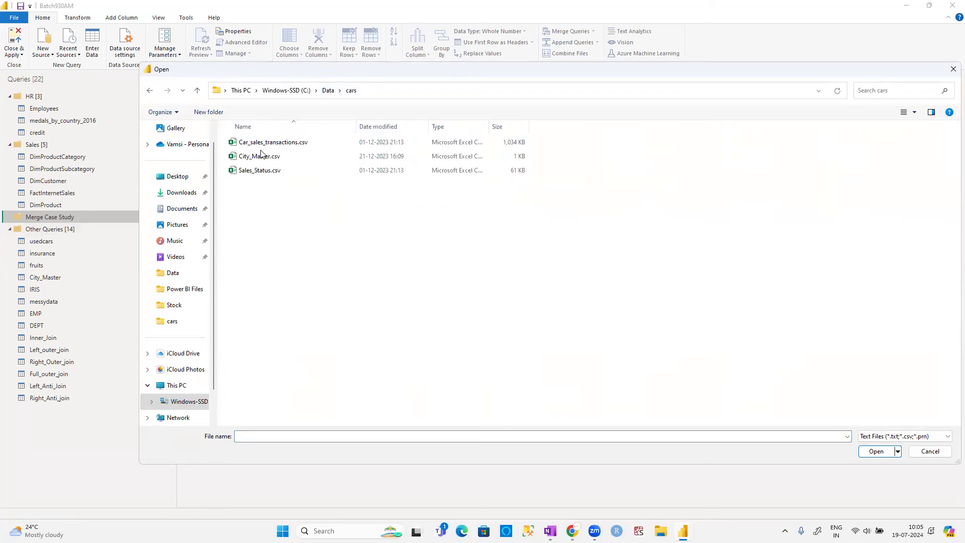
left_click(271, 142)
left_click(878, 451)
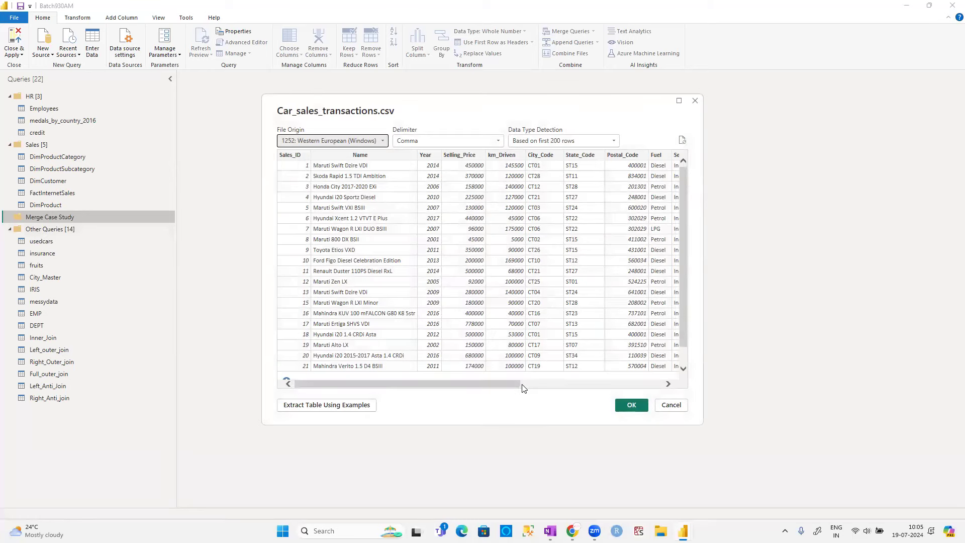
left_click_drag(482, 383, 390, 388)
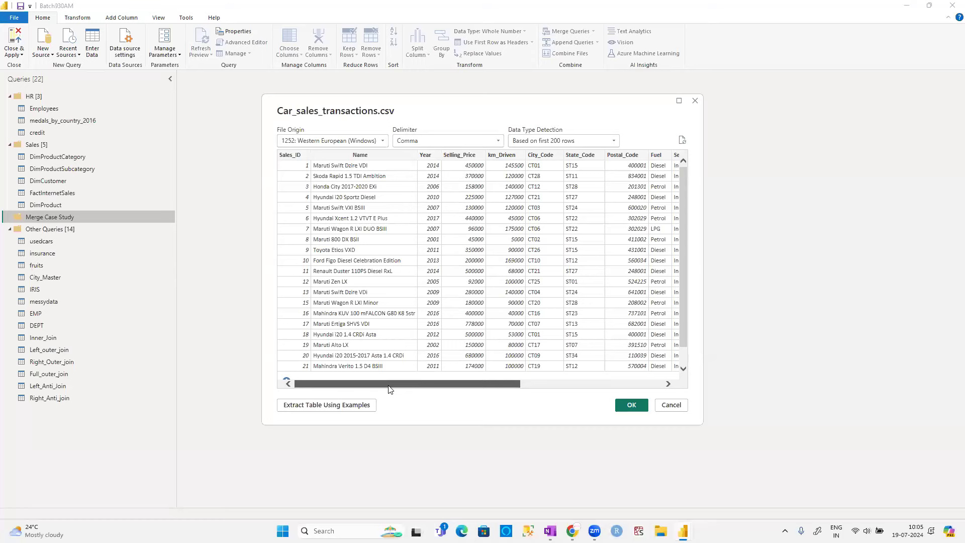
left_click(625, 406)
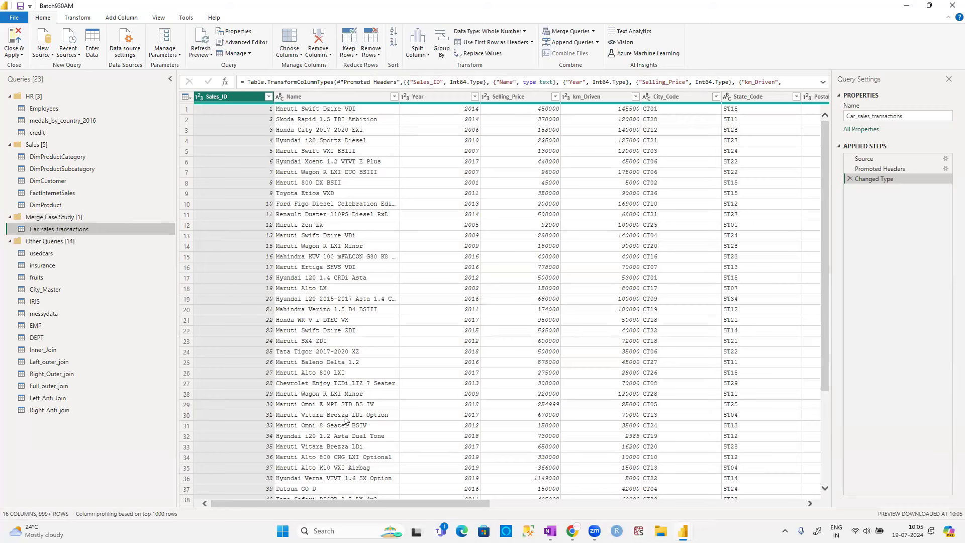
- Import Sales_Status.csv from the cars folder as a new query in the Merge Case Study group
right_click(76, 218)
mouse_move(93, 257)
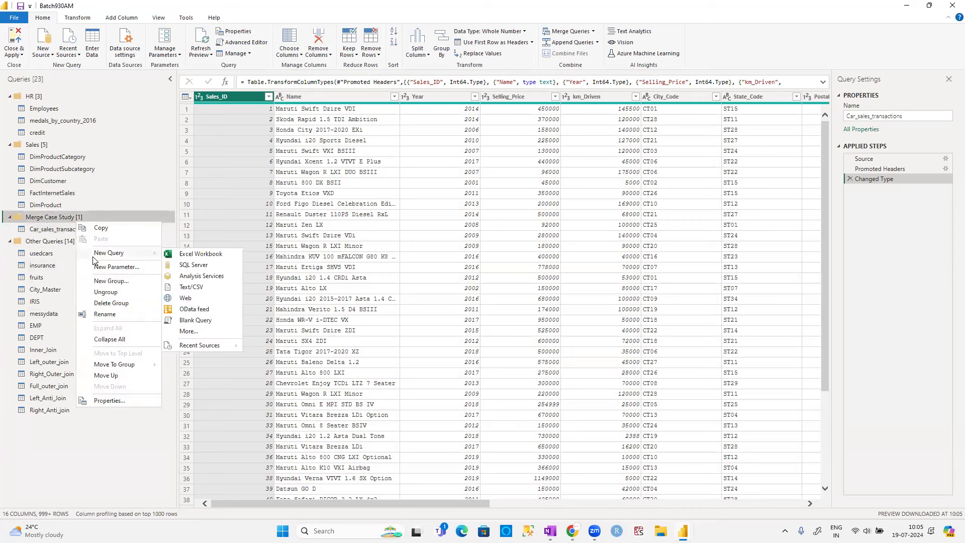
left_click(197, 291)
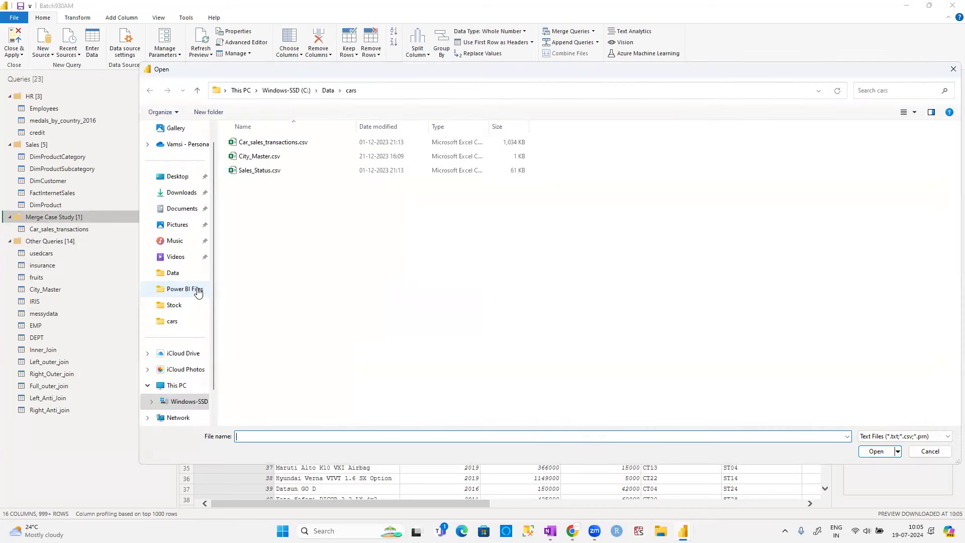
left_click(267, 171)
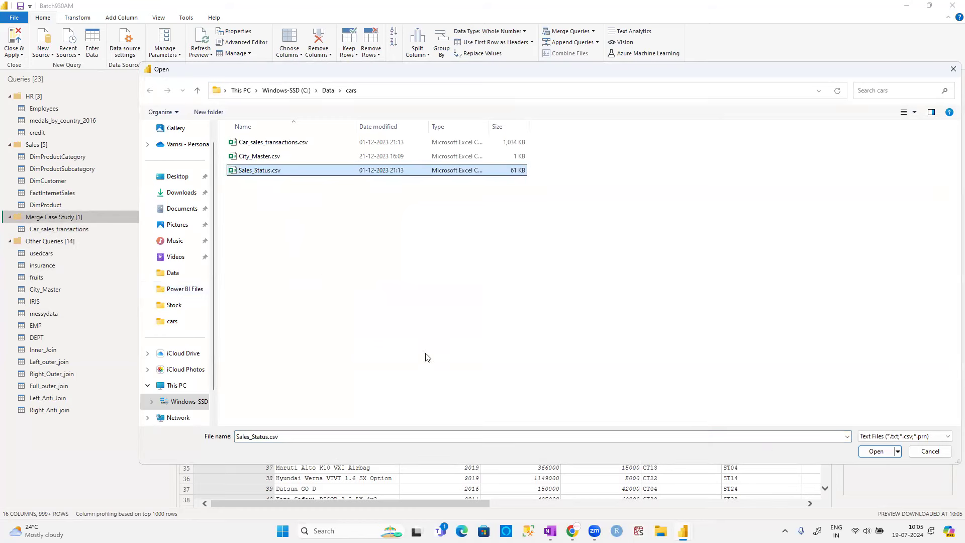
left_click(874, 451)
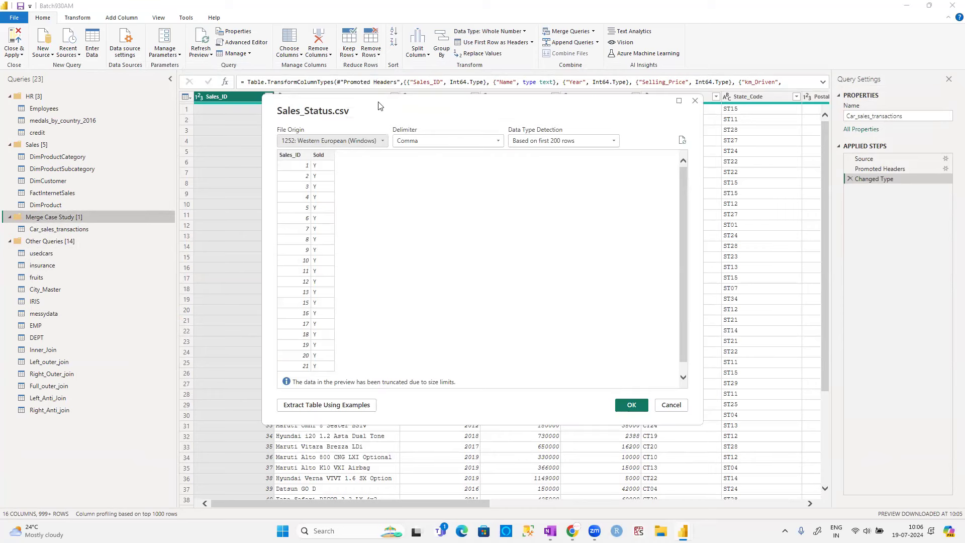
left_click_drag(387, 108, 486, 88)
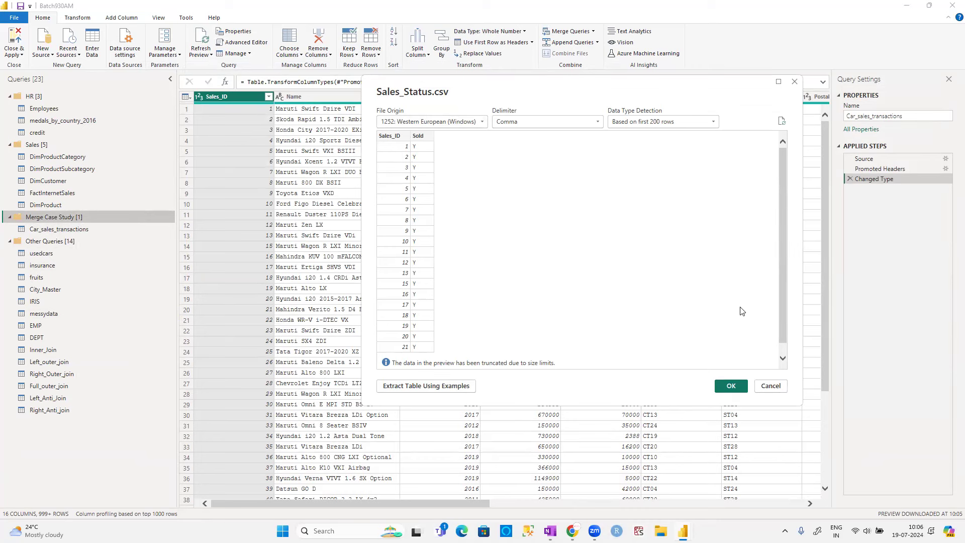
left_click(731, 386)
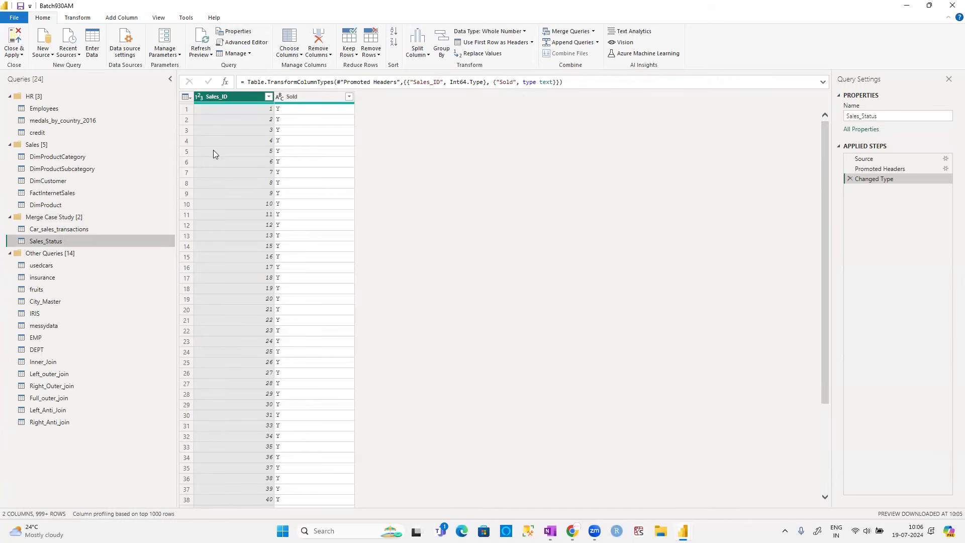
- Import Sheet1 of the City_Master.xlsx workbook from the cars folder as a new query
left_click(50, 54)
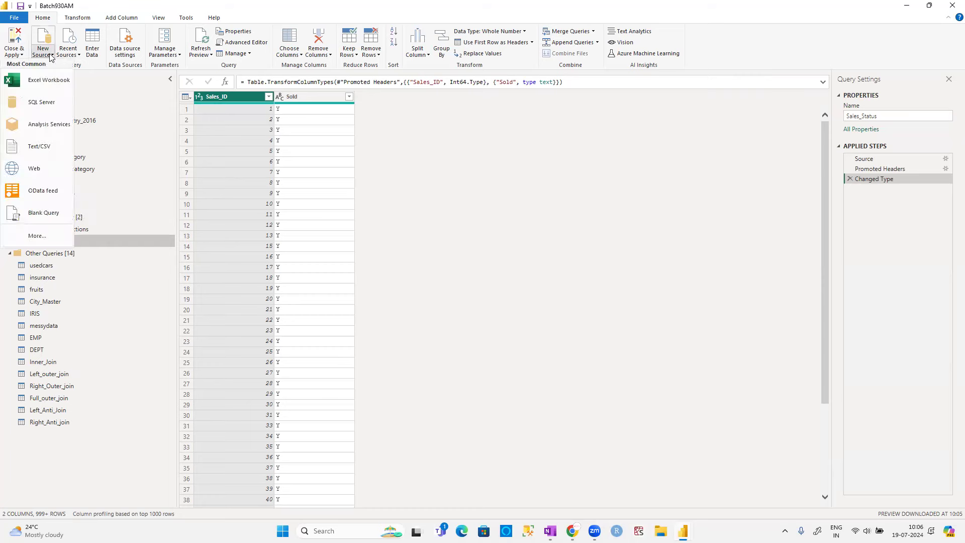
left_click(47, 79)
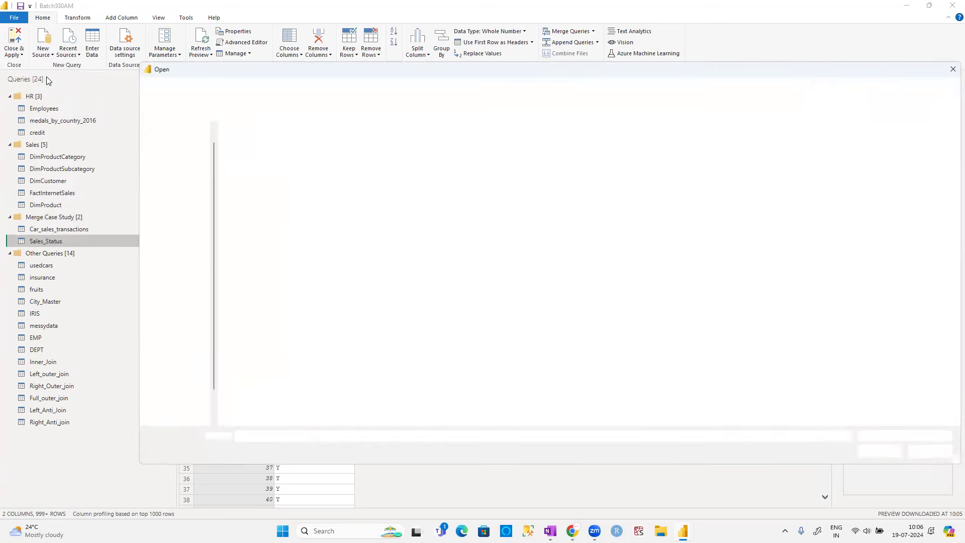
left_click(256, 143)
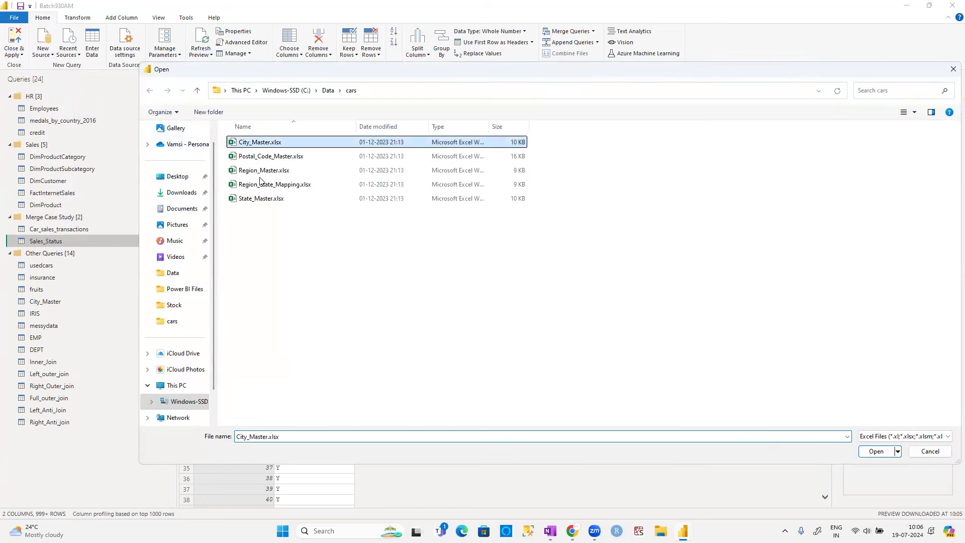
left_click(875, 450)
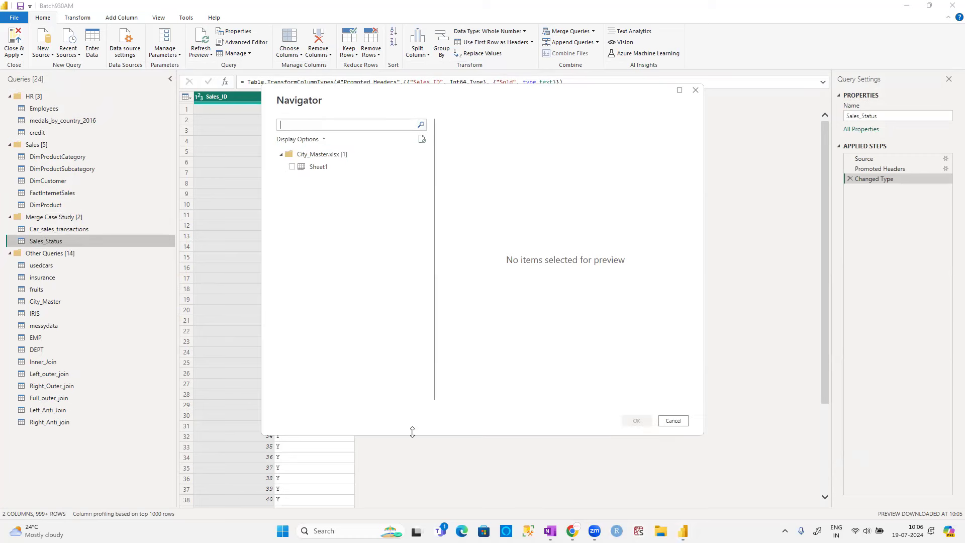
left_click(290, 171)
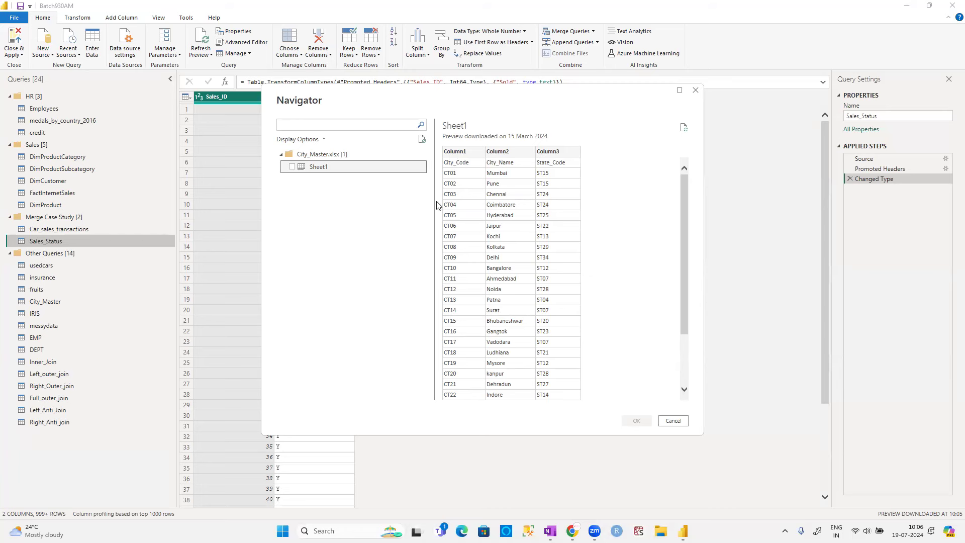
left_click(292, 167)
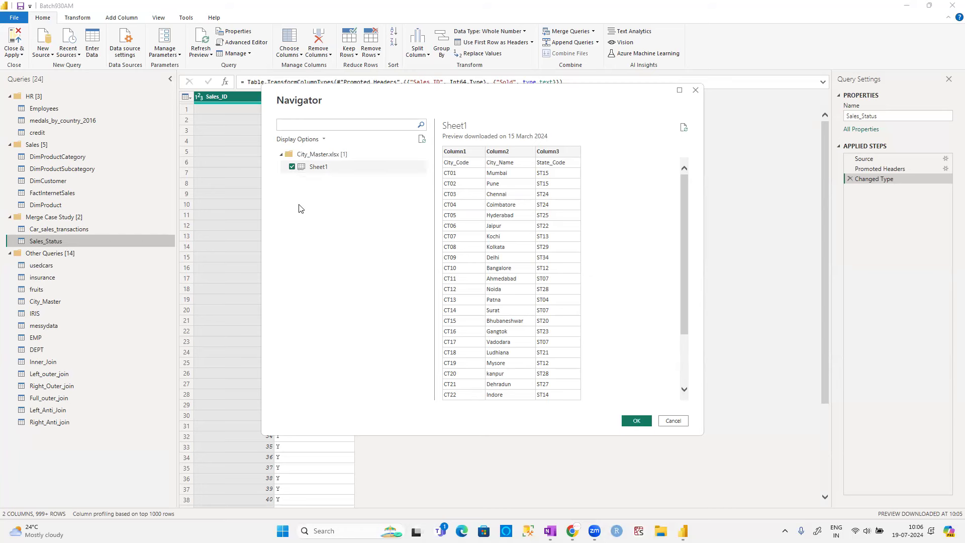
left_click(637, 421)
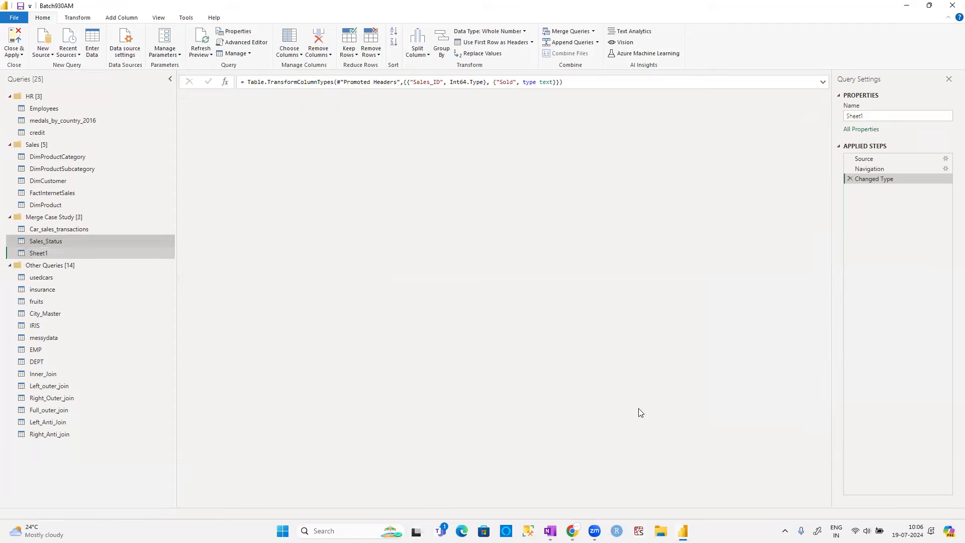
- Promote the first row of the Sheet1 query in the Merge Case Study group to column headers
left_click(328, 77)
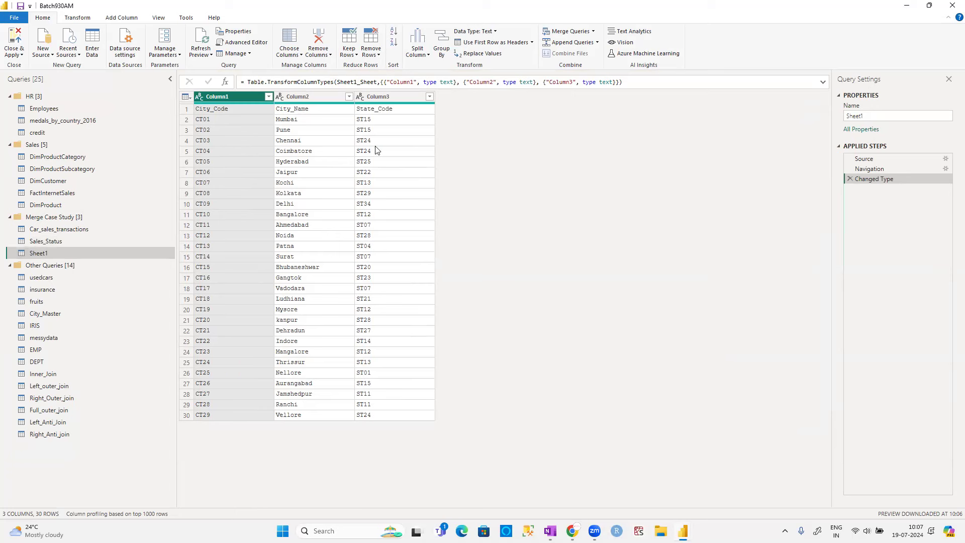
left_click(477, 46)
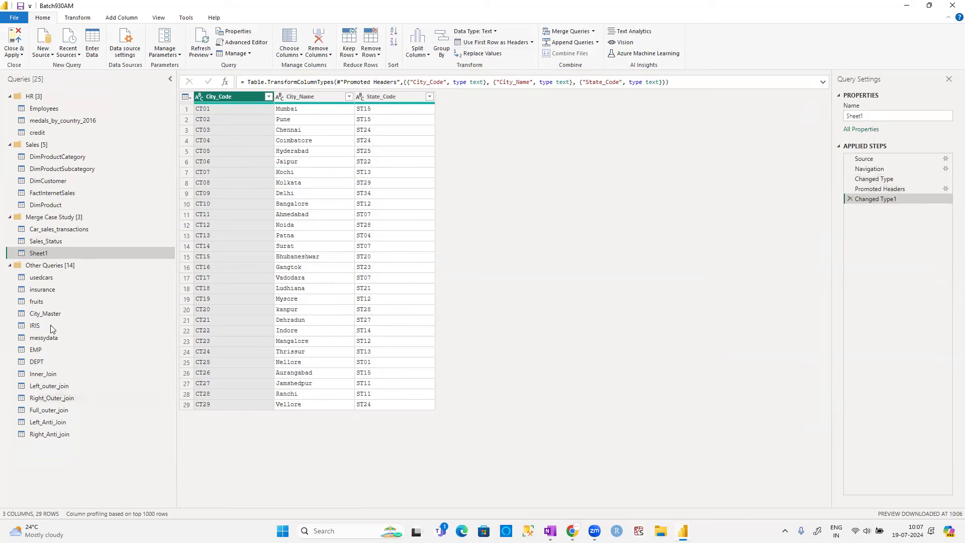
- Try to rename the Sheet1 query in the Merge Case Study group as City_Master
right_click(44, 256)
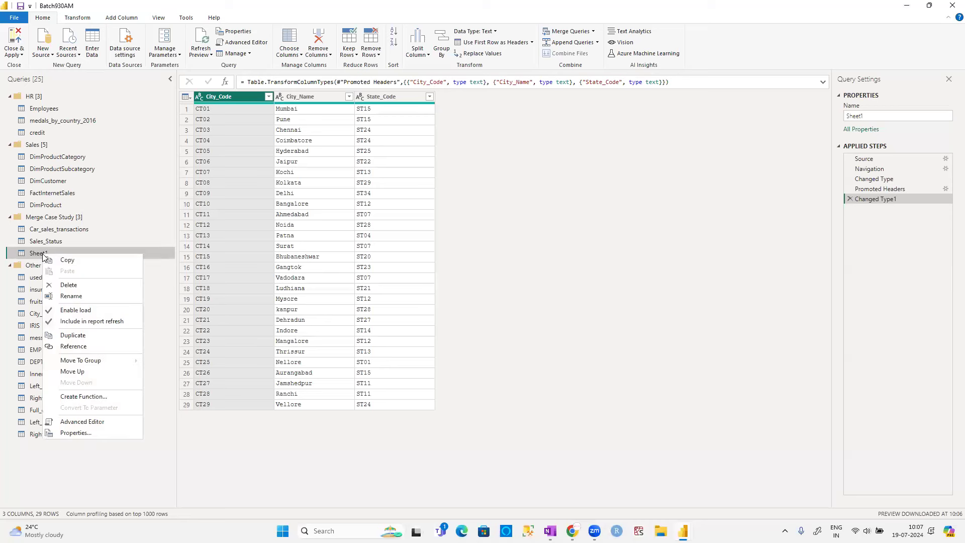
left_click(71, 296)
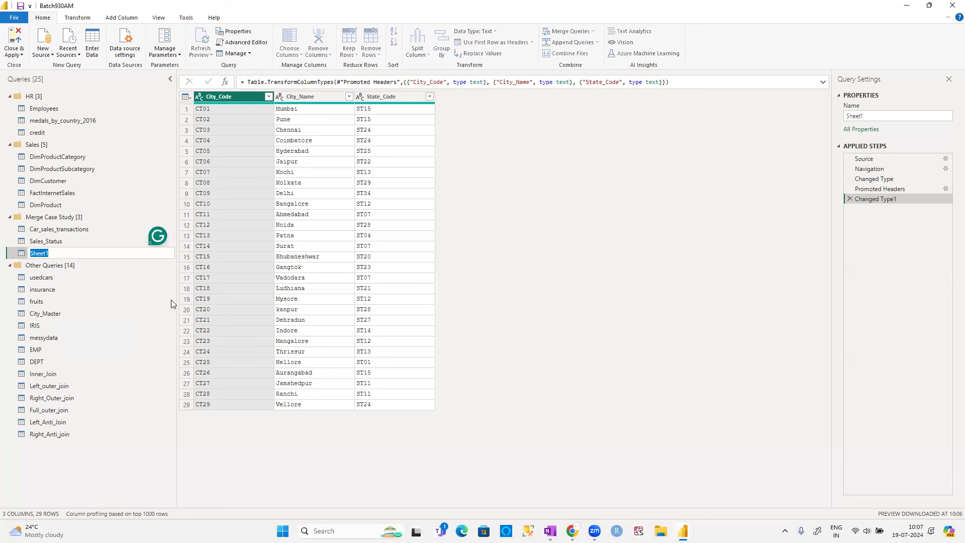
type("City_Master")
key("Return")
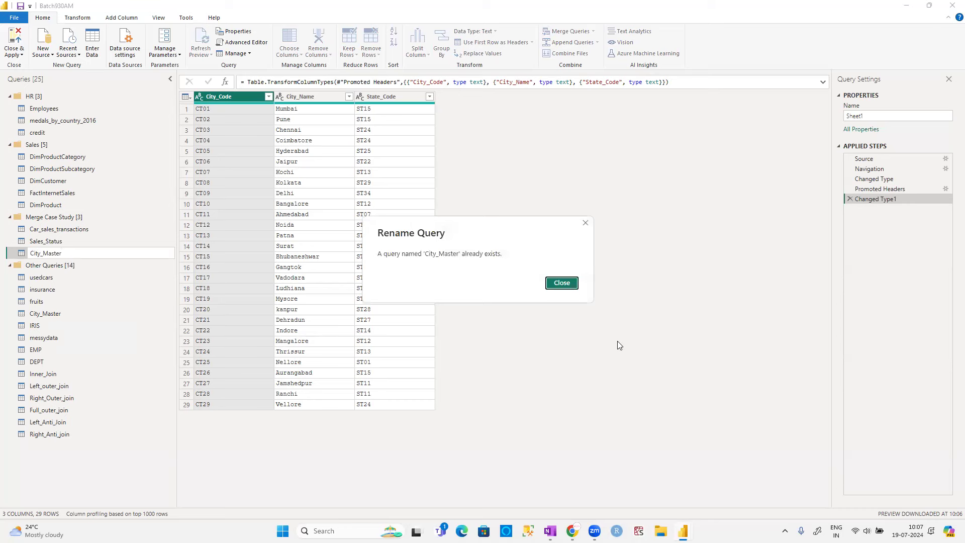
left_click(555, 285)
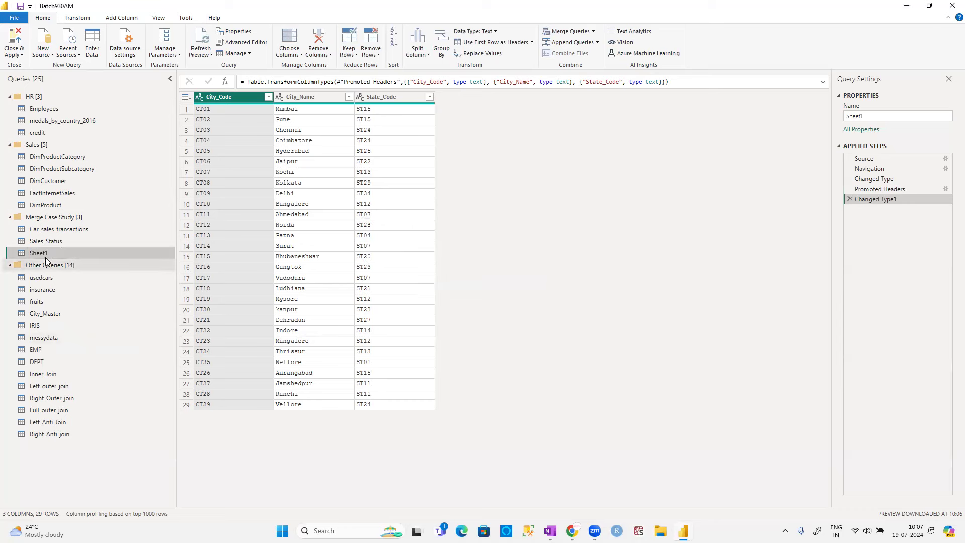
- Delete the City_Master query from the Other Queries group
left_click(59, 315)
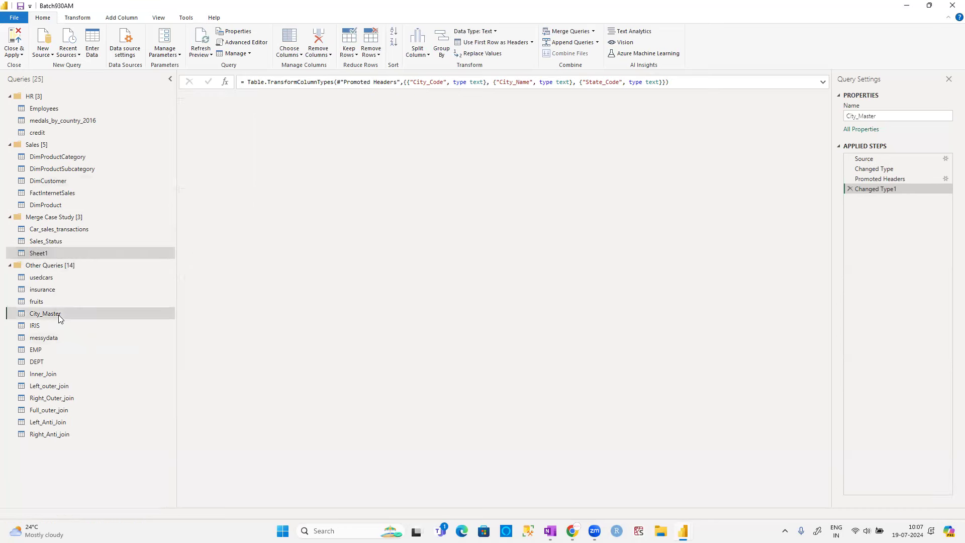
left_click(54, 253)
left_click(43, 314)
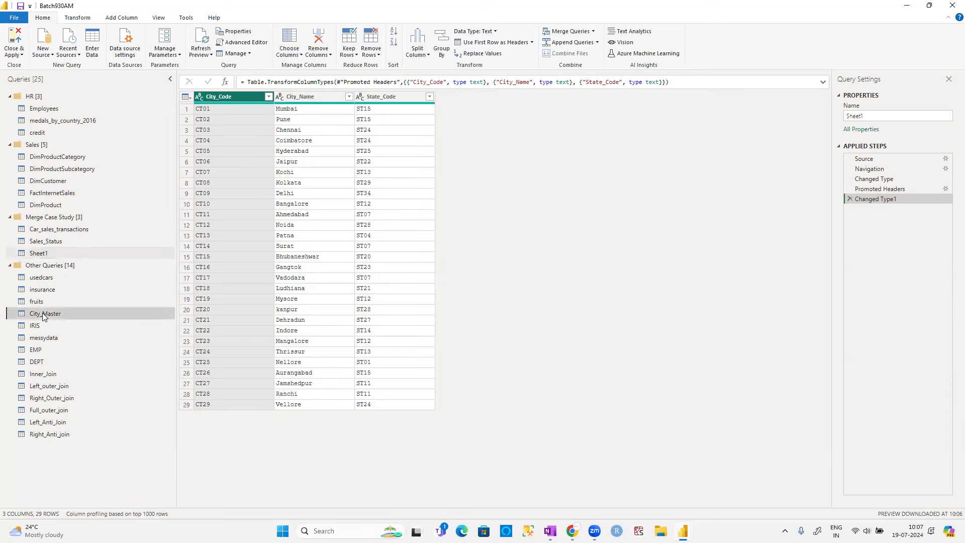
right_click(42, 312)
left_click(70, 345)
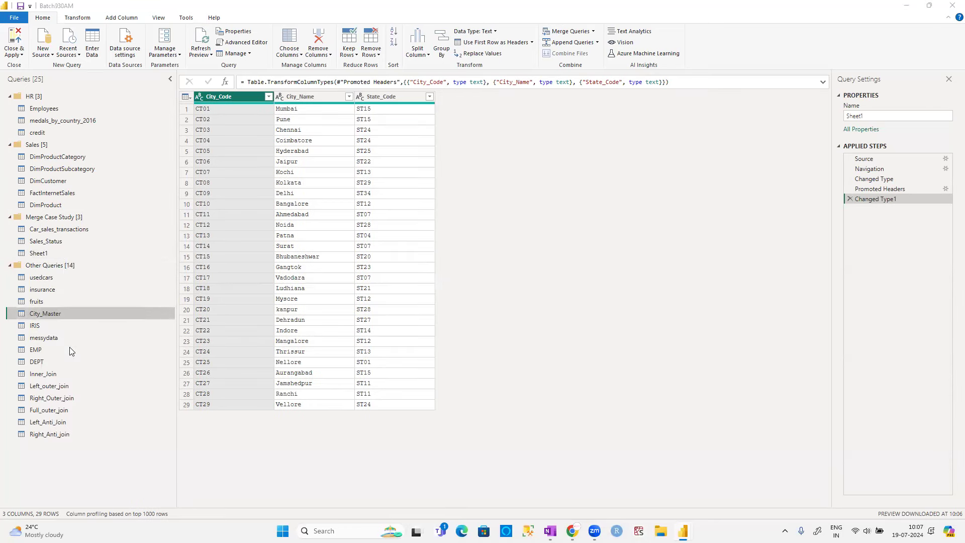
left_click(525, 283)
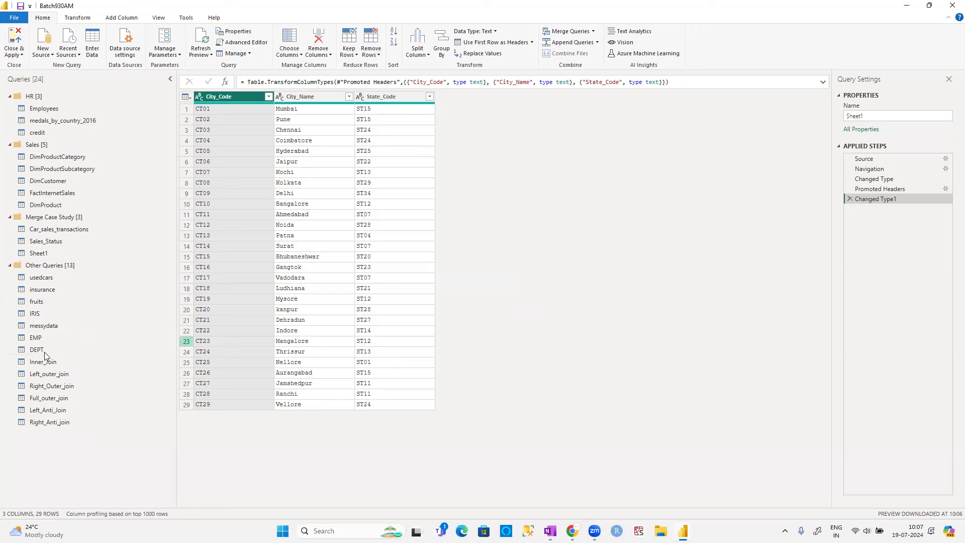
- Rename the Sheet1 query in the Merge Case Study group as City_Master
right_click(39, 255)
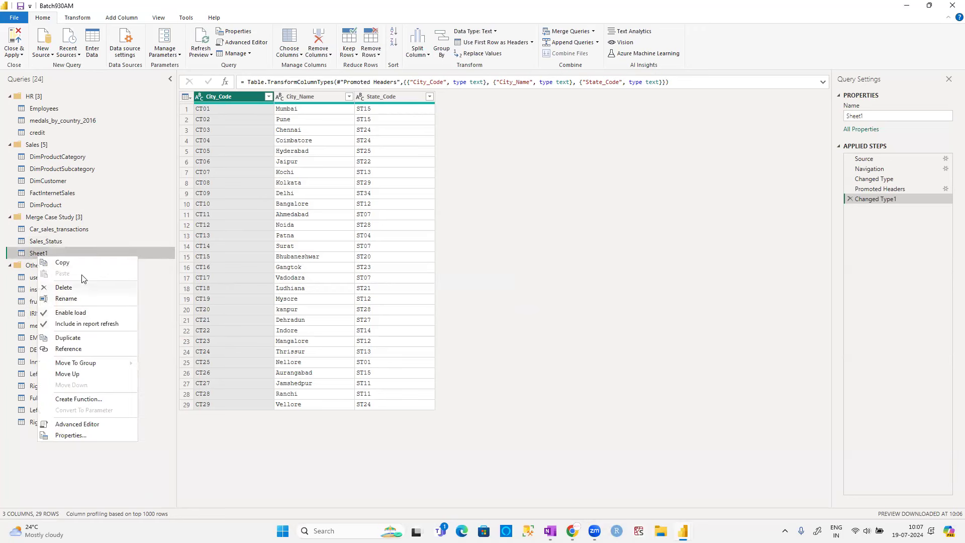
key("Escape")
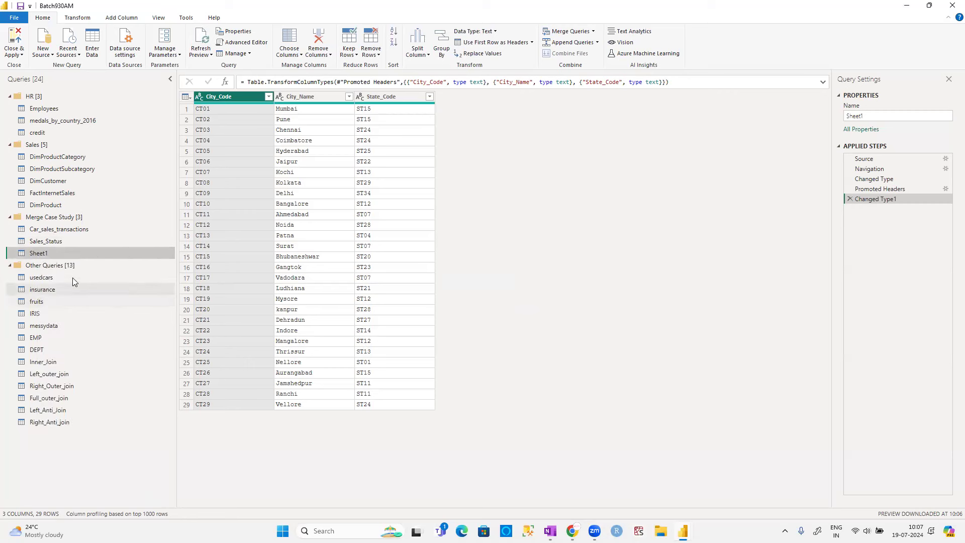
double_click(57, 253)
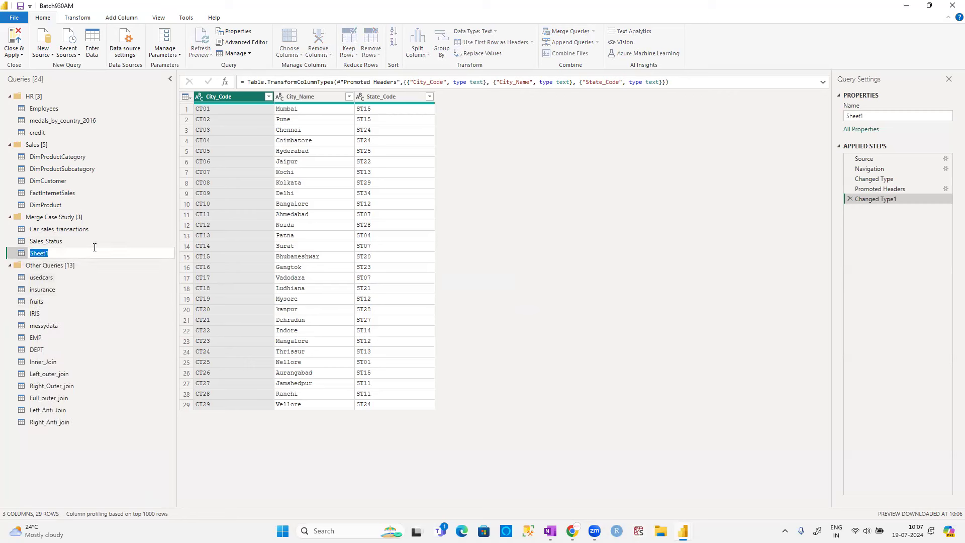
type("City_M")
type("s")
type("ster")
key("Return")
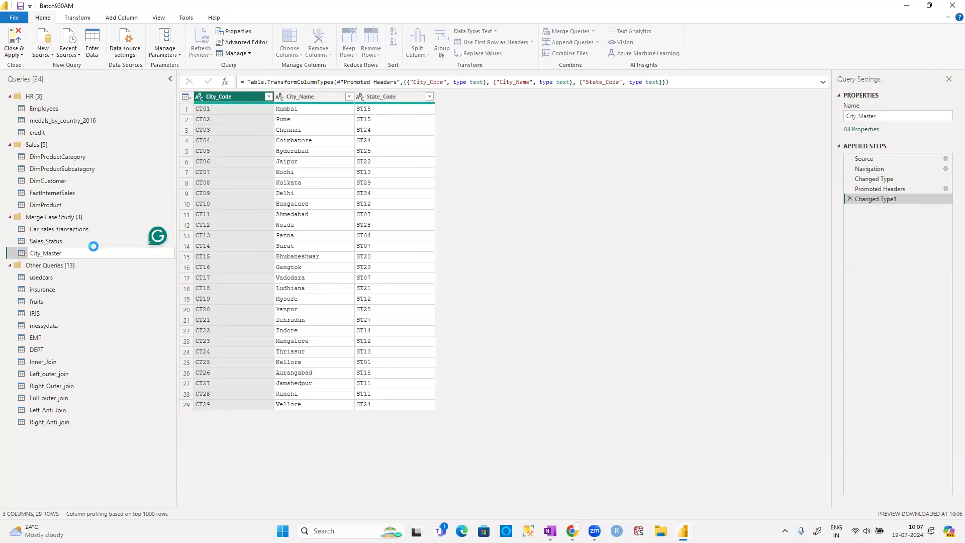
- Import Sheet1 of the State_Master.xlsx workbook from the cars folder as a new query in the Merge Case Study group
left_click(44, 52)
left_click(42, 81)
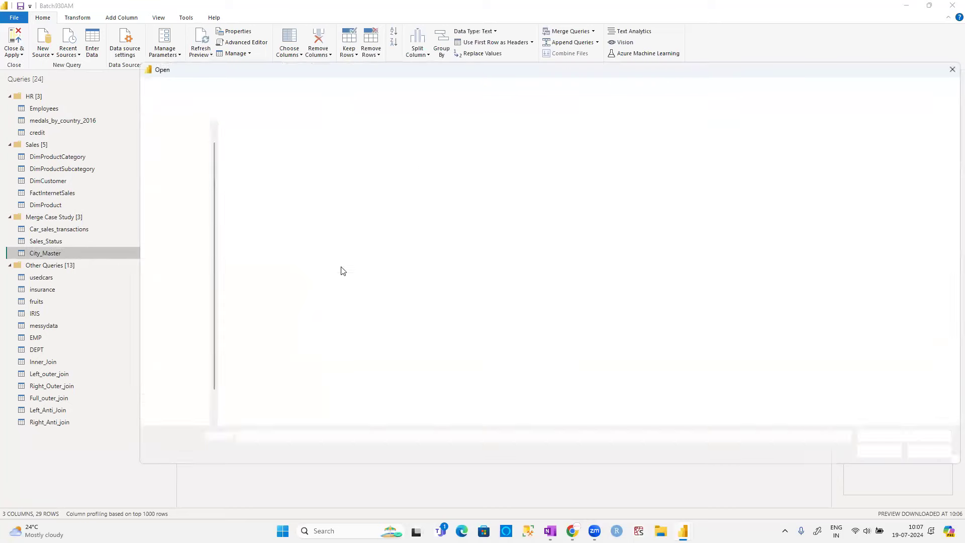
left_click(265, 200)
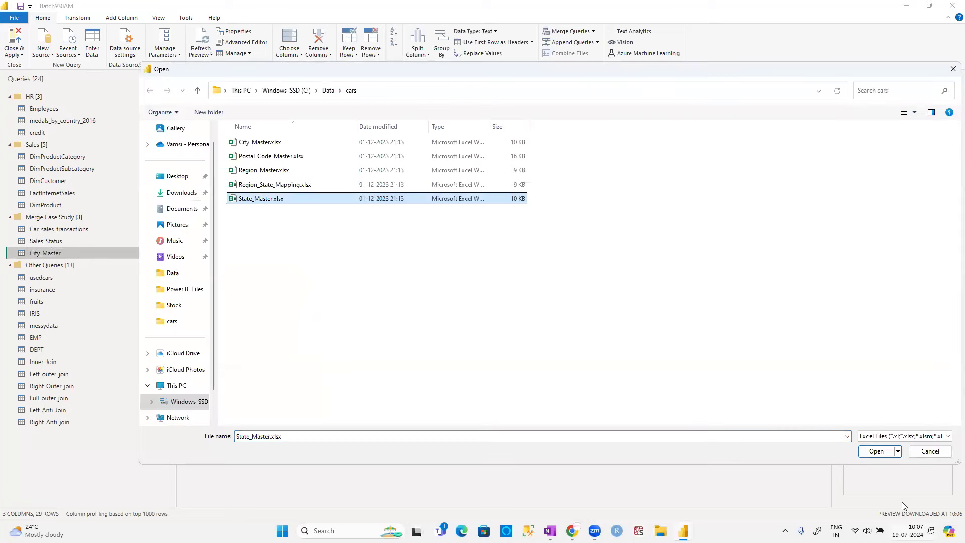
left_click(874, 451)
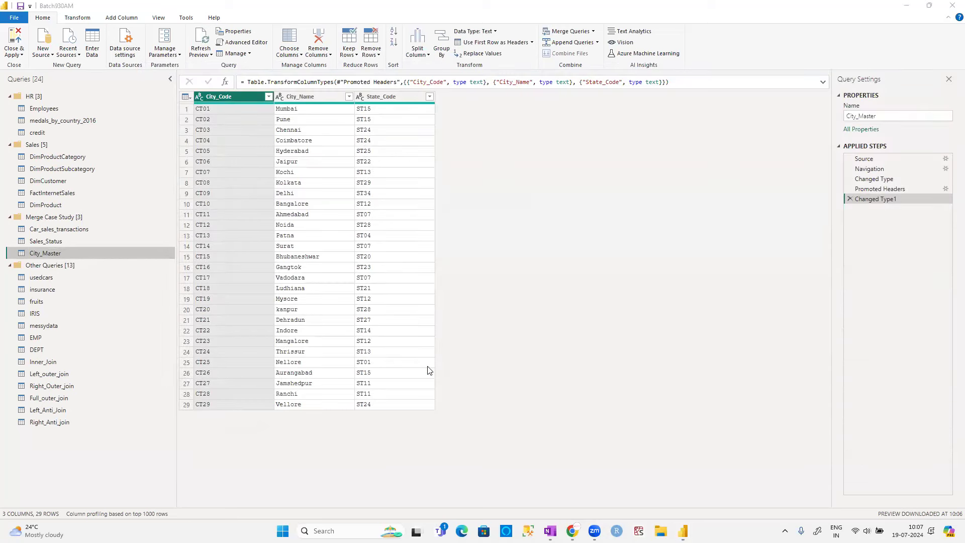
left_click(291, 167)
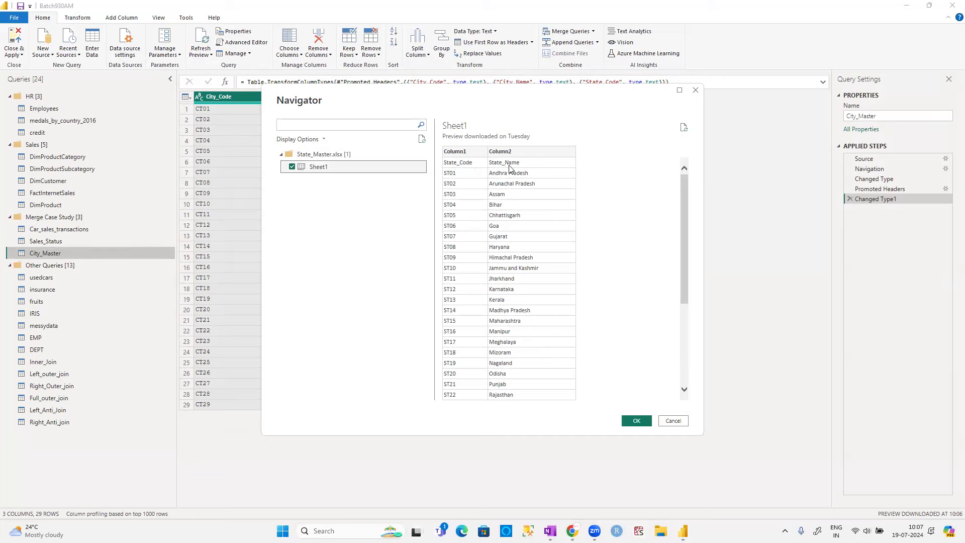
left_click(642, 423)
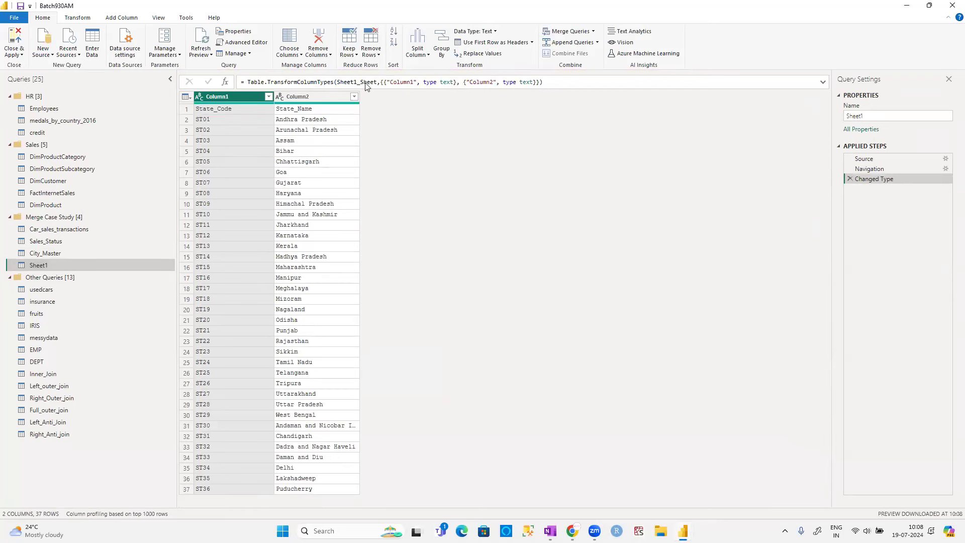
- Promote the first row of the new state query to headers and rename the query as State_Master
left_click(502, 44)
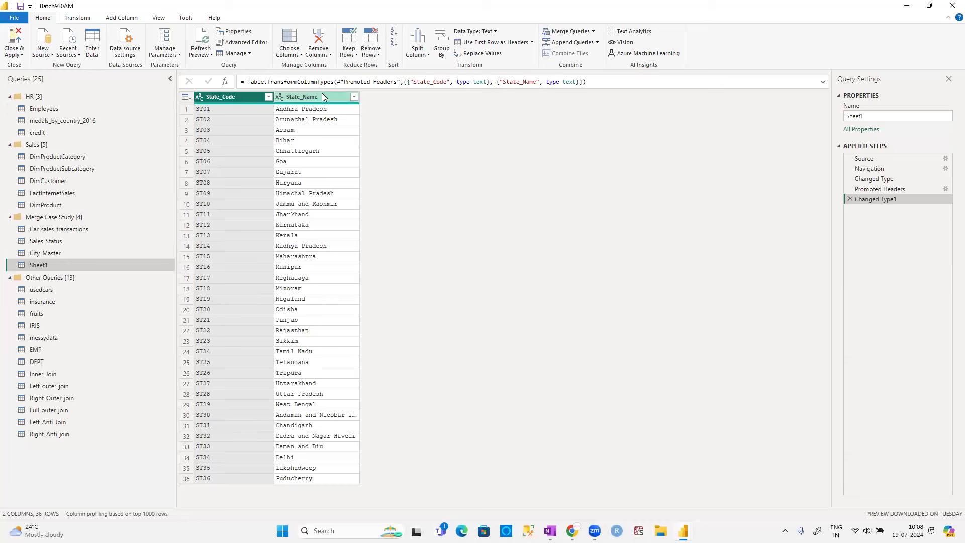
double_click(42, 267)
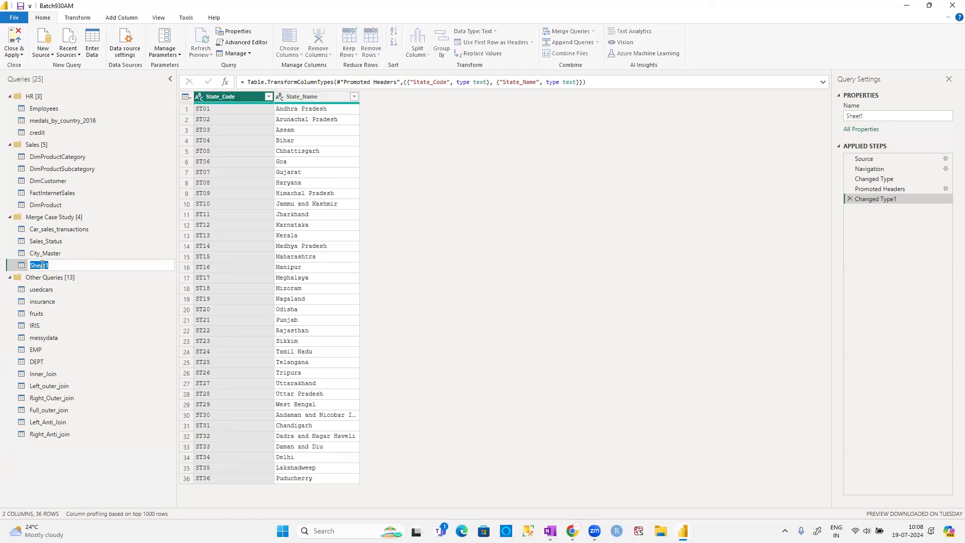
type("Sta")
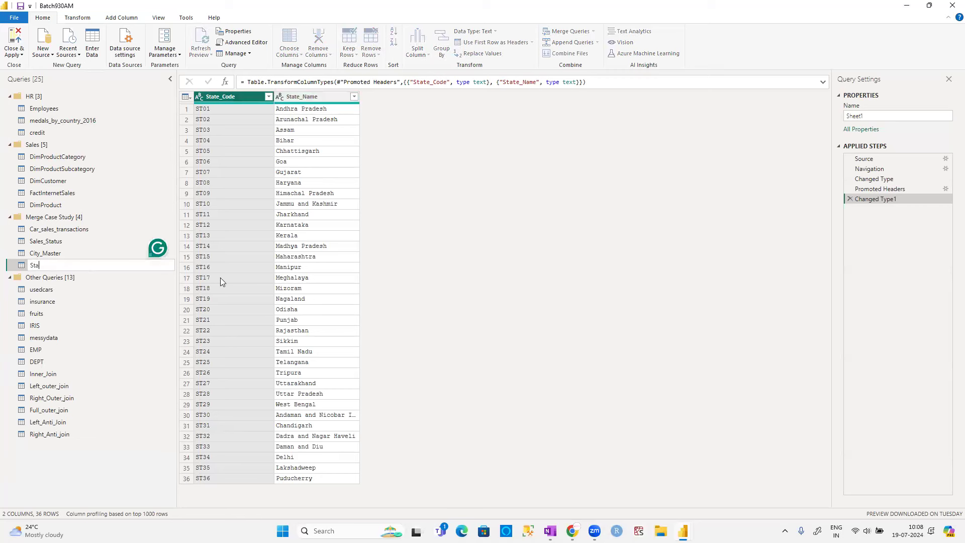
type("te_Master")
key("Return")
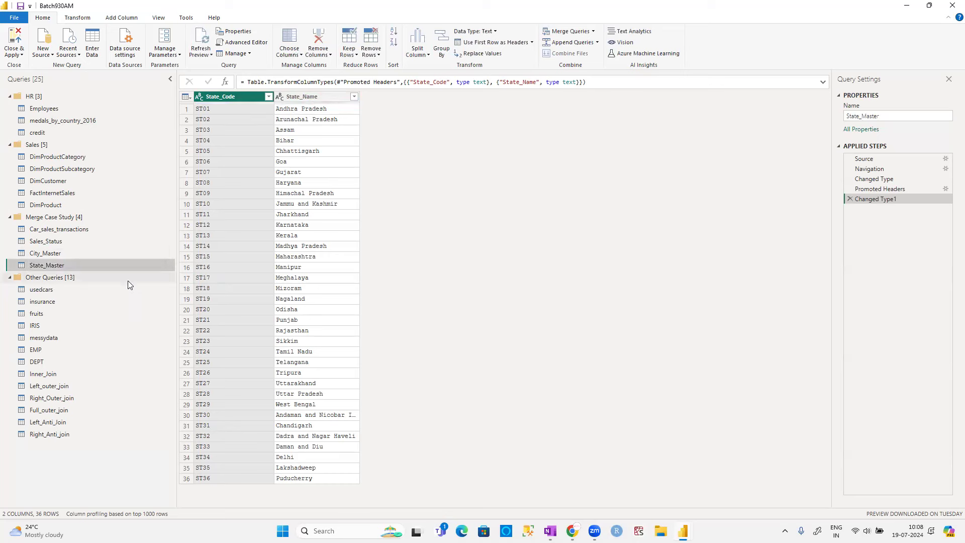
- Examine the columns of the Car_sales_transactions, Sales_Status, City_Master and State_Master queries for shared key columns
left_click(56, 229)
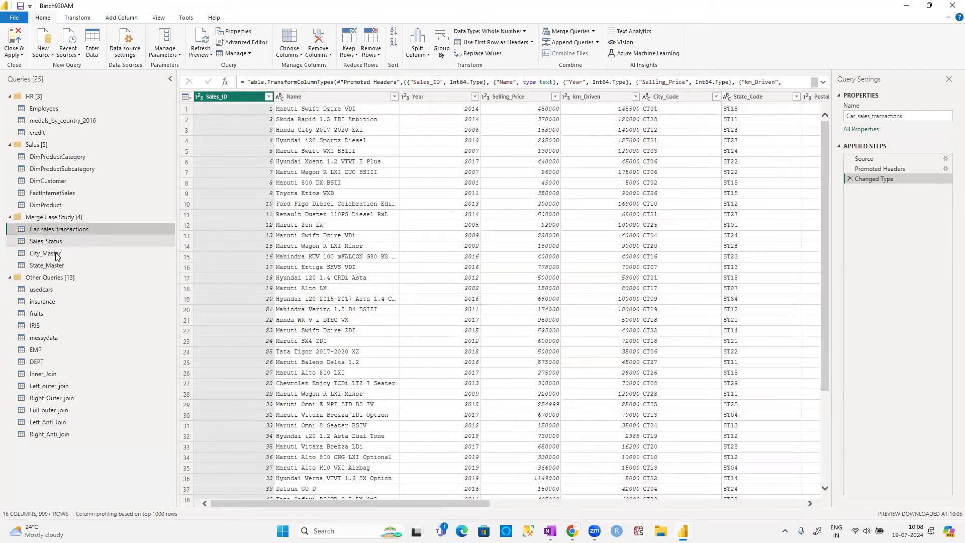
left_click(46, 241)
left_click(46, 253)
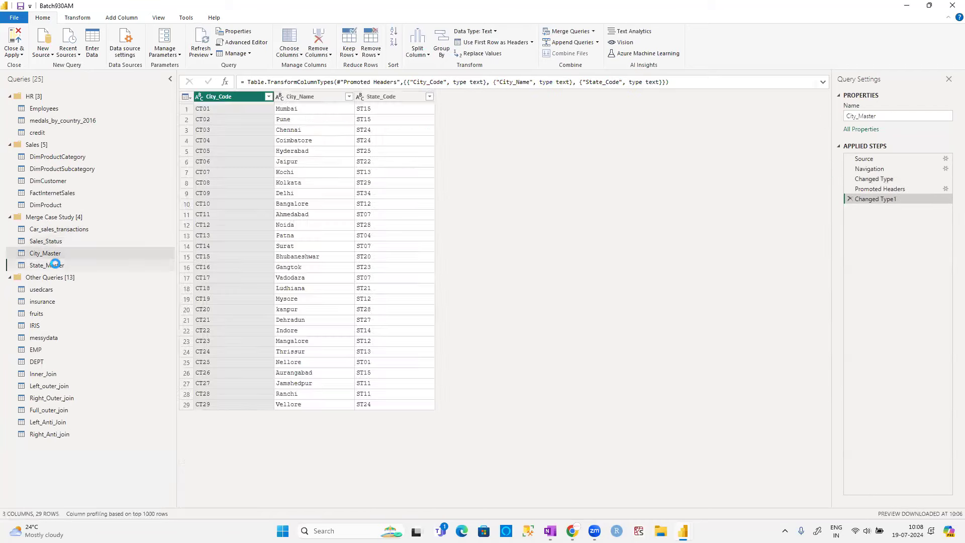
left_click(47, 265)
left_click(61, 232)
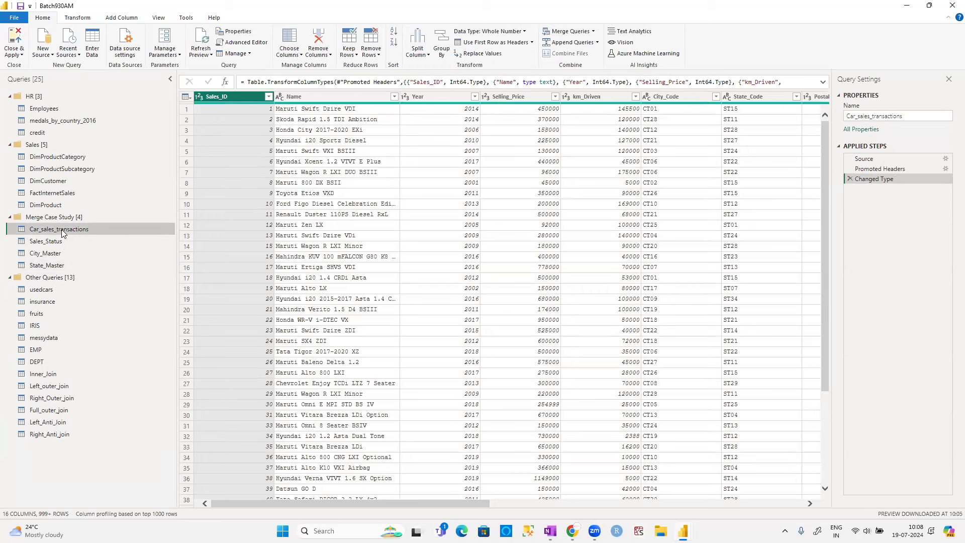
left_click(59, 242)
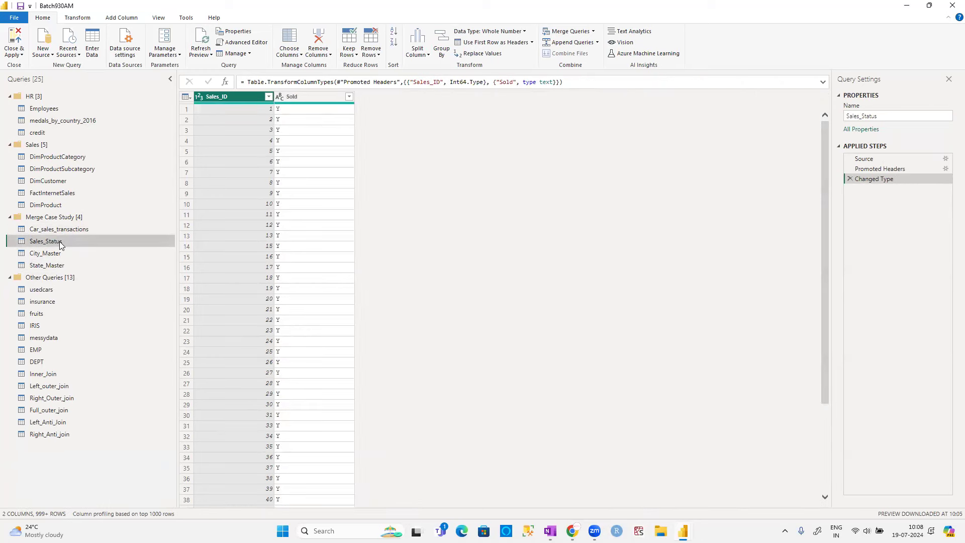
left_click(56, 255)
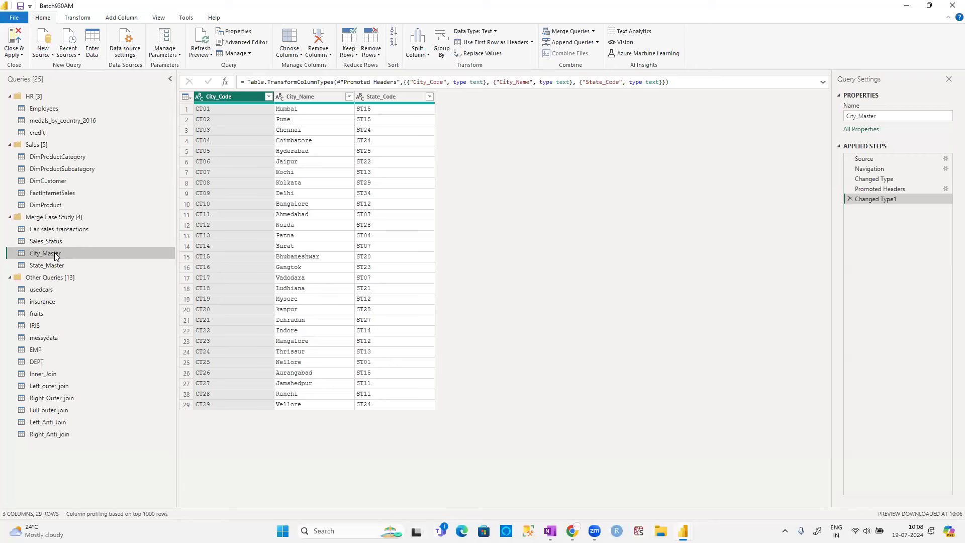
left_click(53, 263)
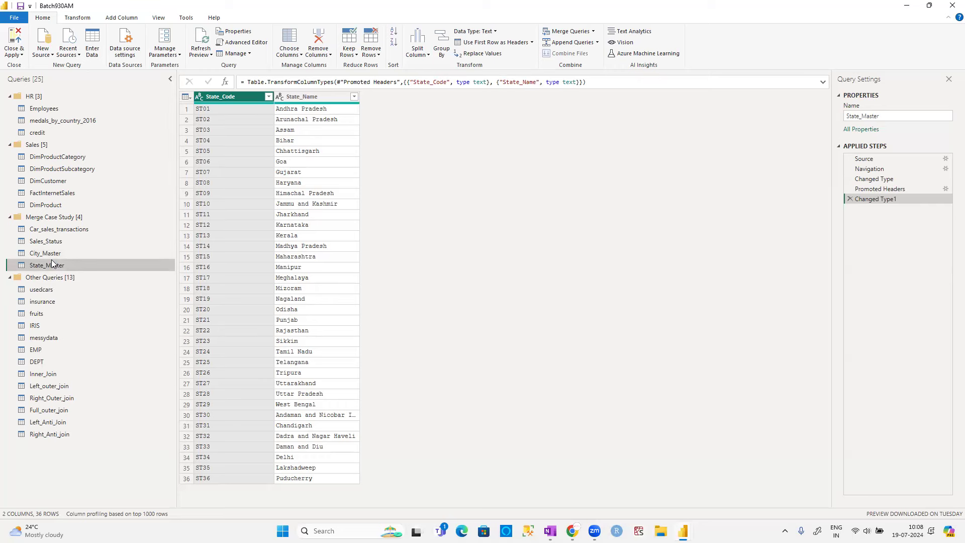
- Merge Car_sales_transactions with Sales_Status as a new query, matching on Sales_ID with an Inner (only matching rows) join
left_click(57, 232)
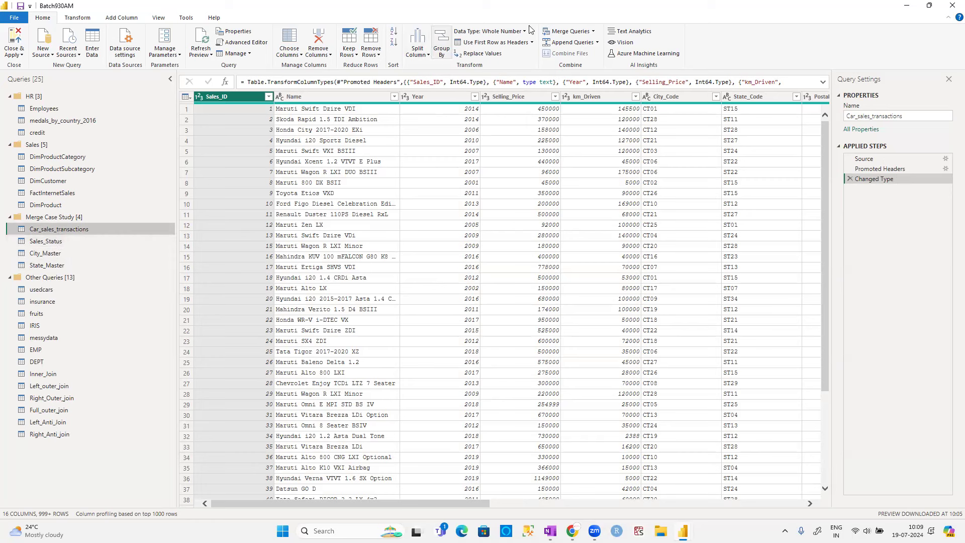
left_click(593, 31)
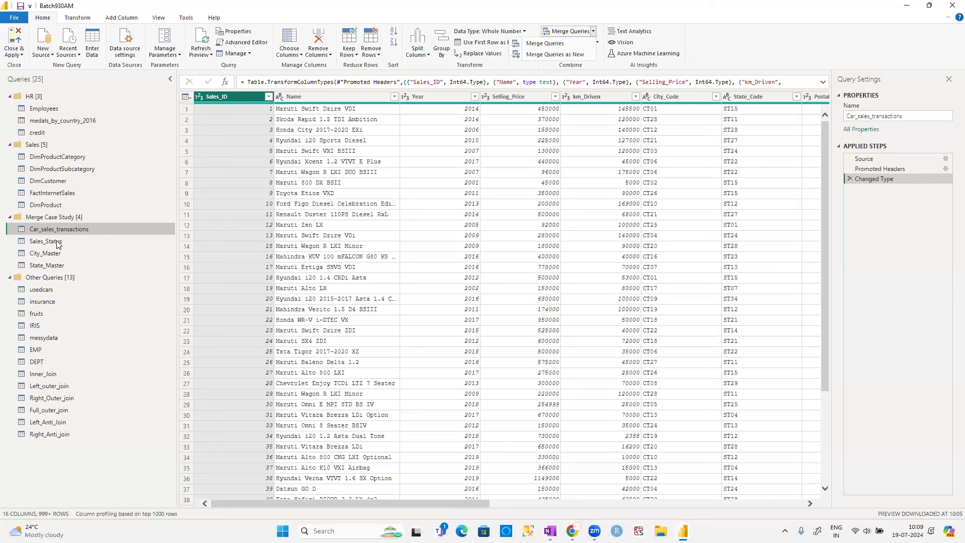
left_click(568, 55)
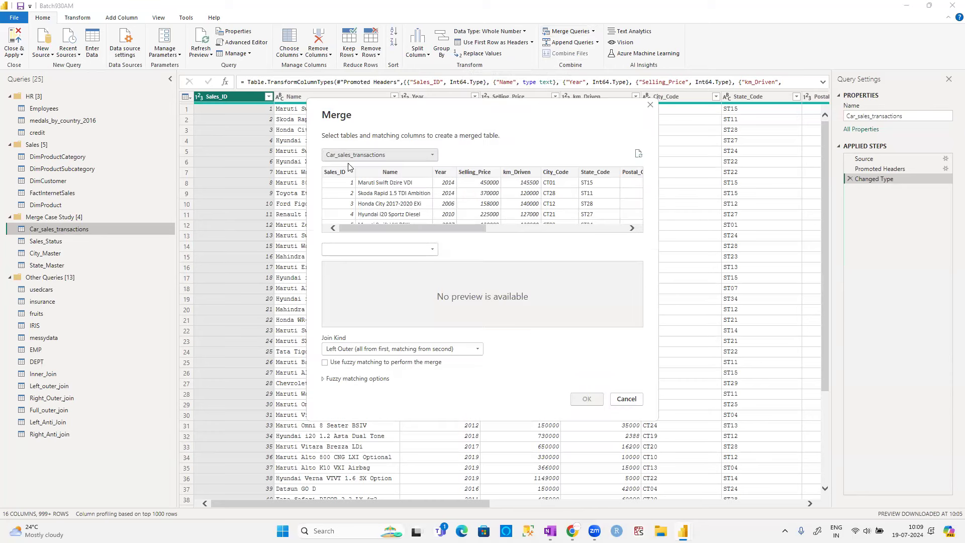
left_click(406, 250)
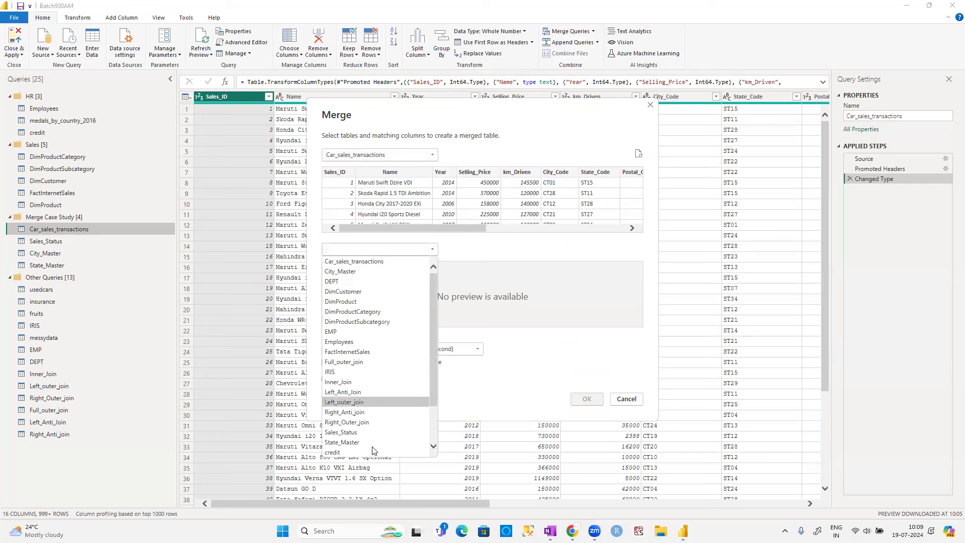
left_click(358, 432)
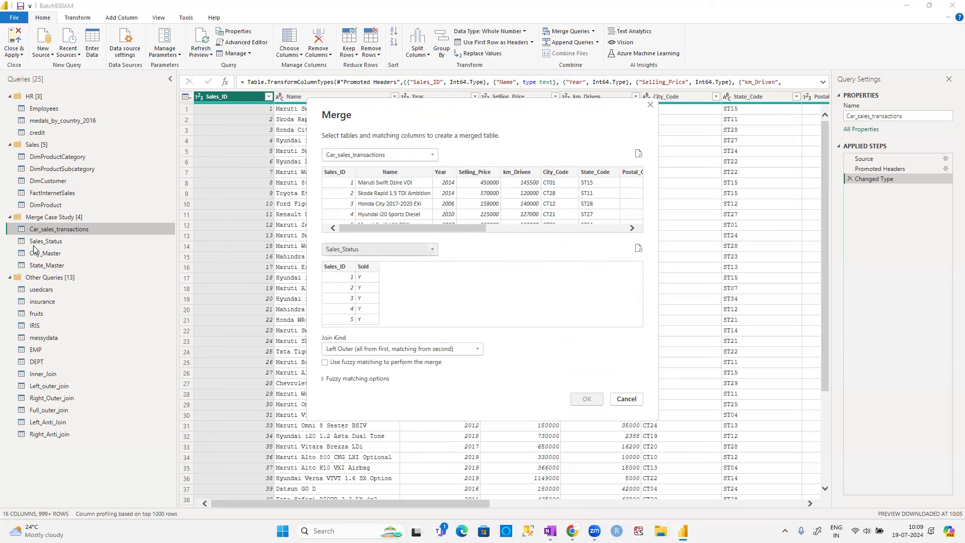
left_click(345, 175)
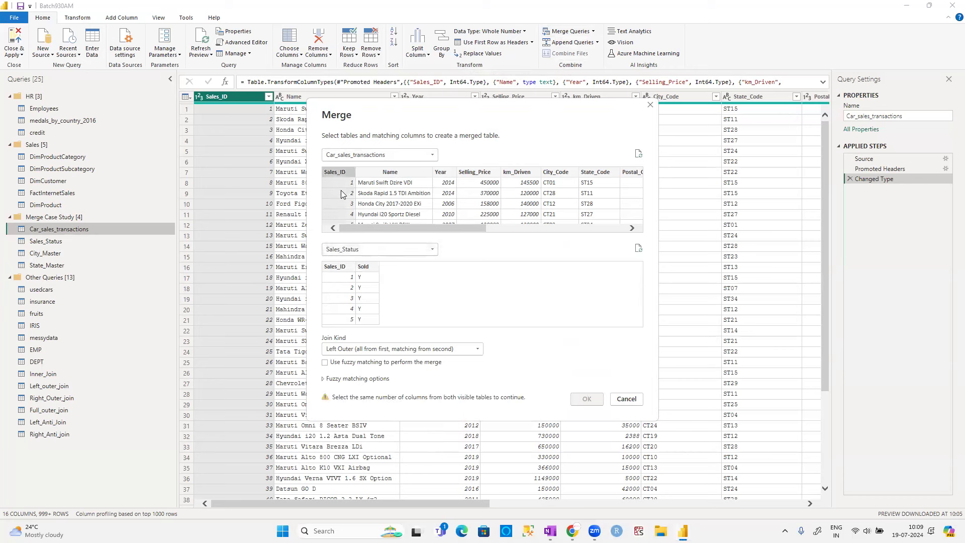
left_click(337, 269)
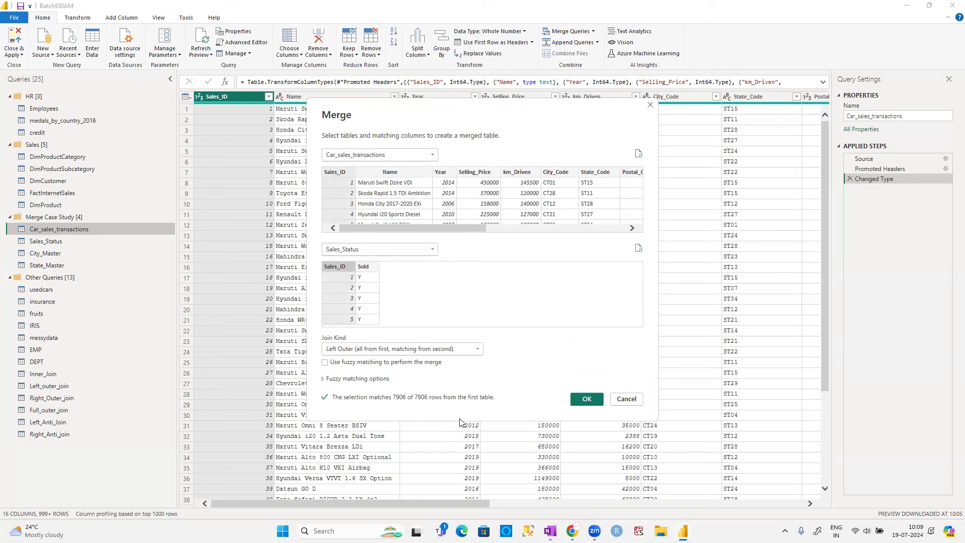
left_click(451, 354)
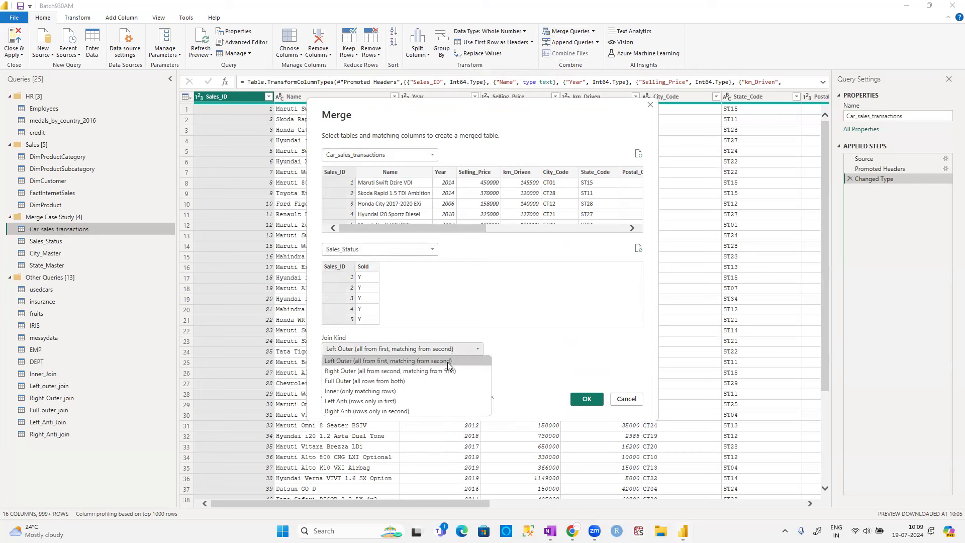
left_click(433, 390)
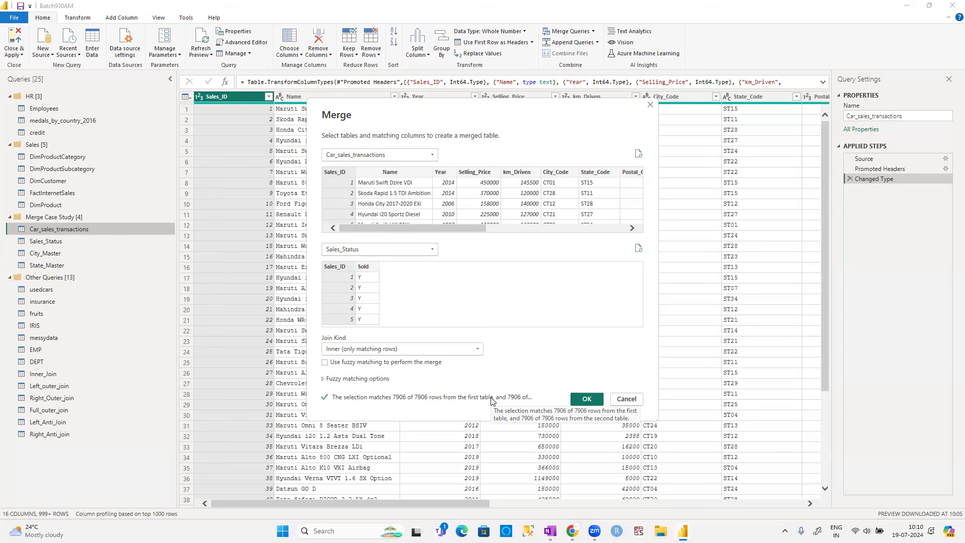
left_click(583, 400)
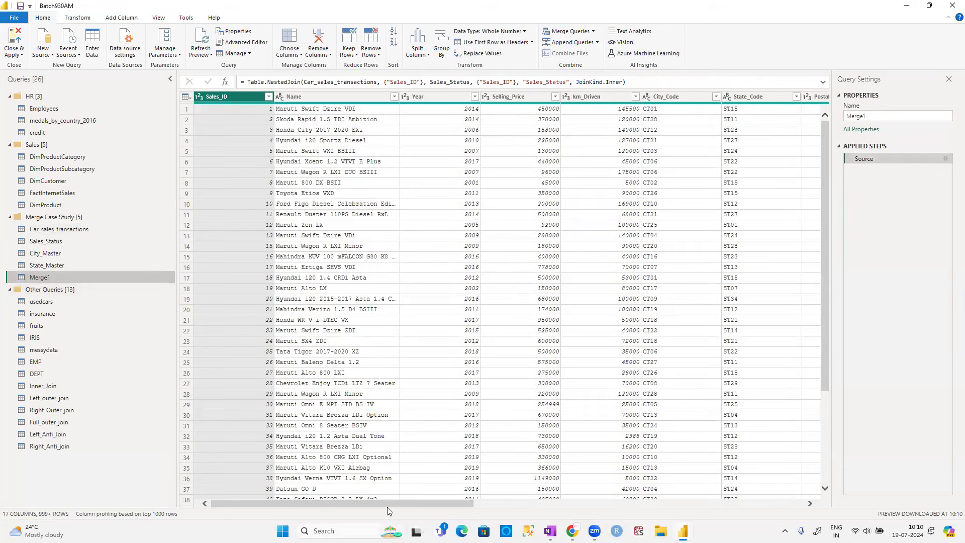
- Expand the Sales_Status column of the merged query to only the Sold column, without the original column name as prefix
left_click_drag(390, 504, 827, 497)
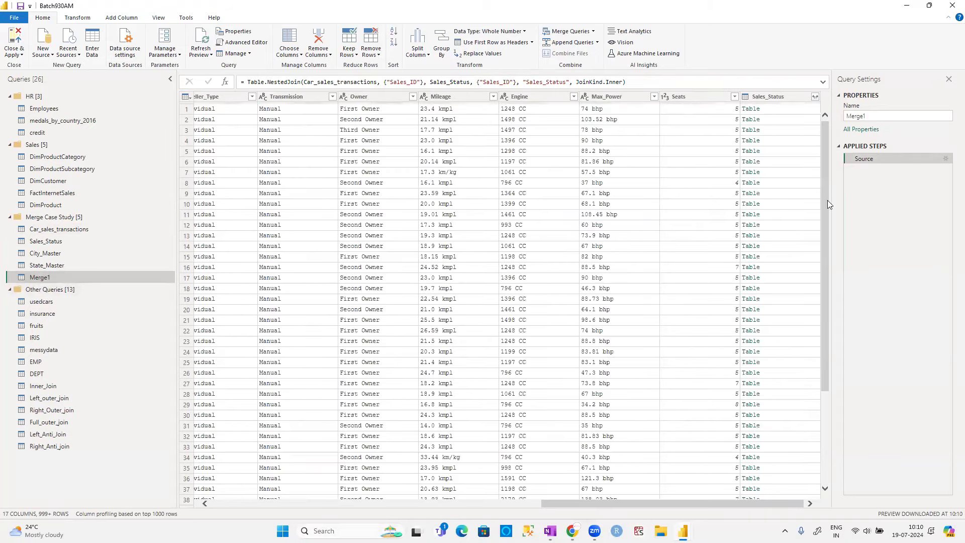
left_click(815, 96)
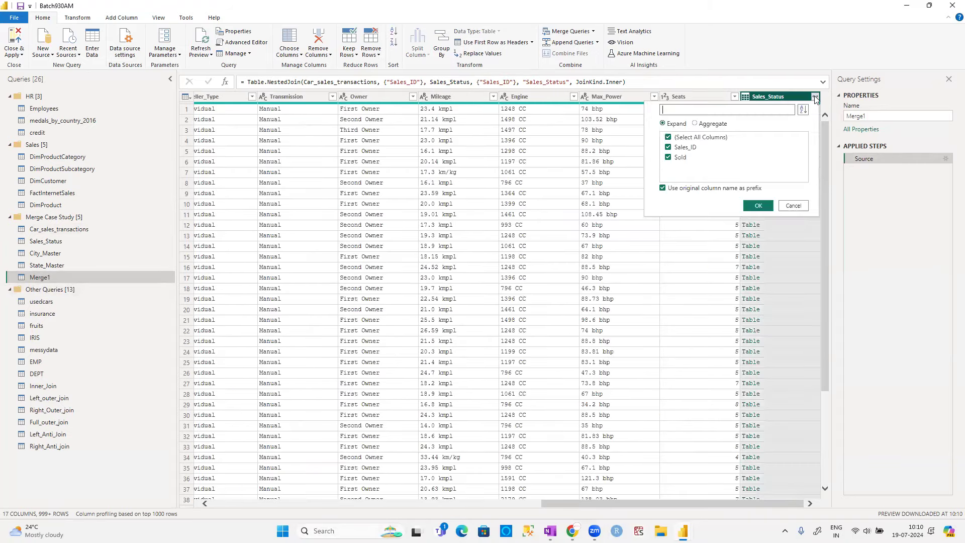
left_click(669, 137)
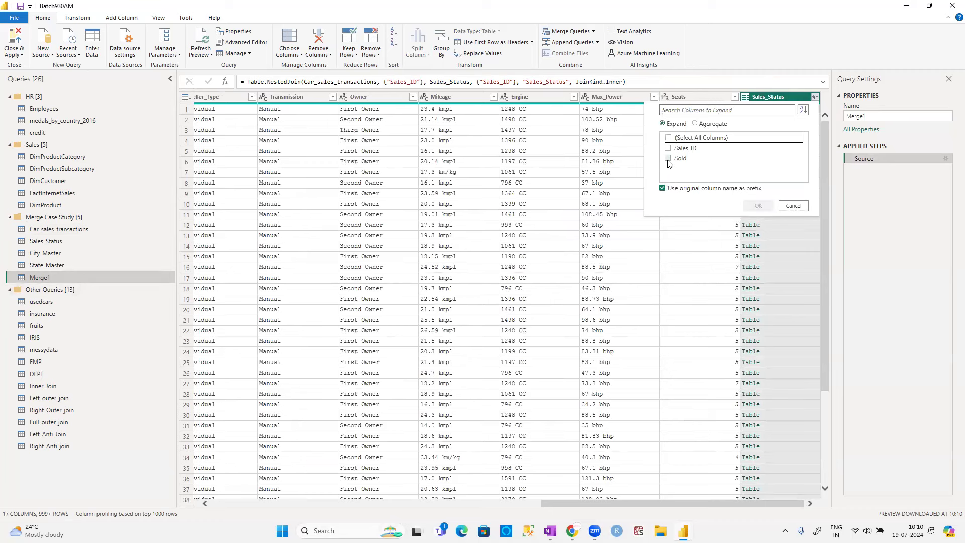
left_click(668, 159)
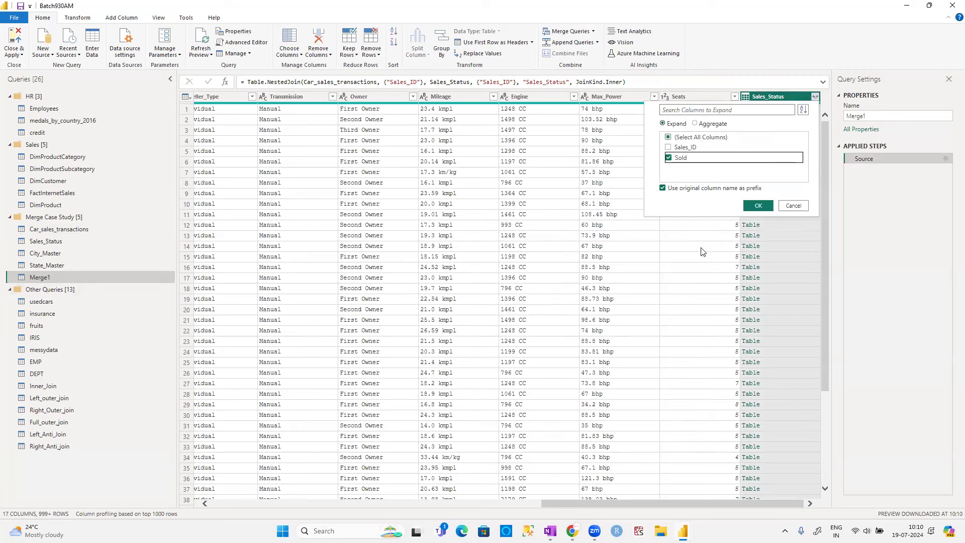
left_click(663, 189)
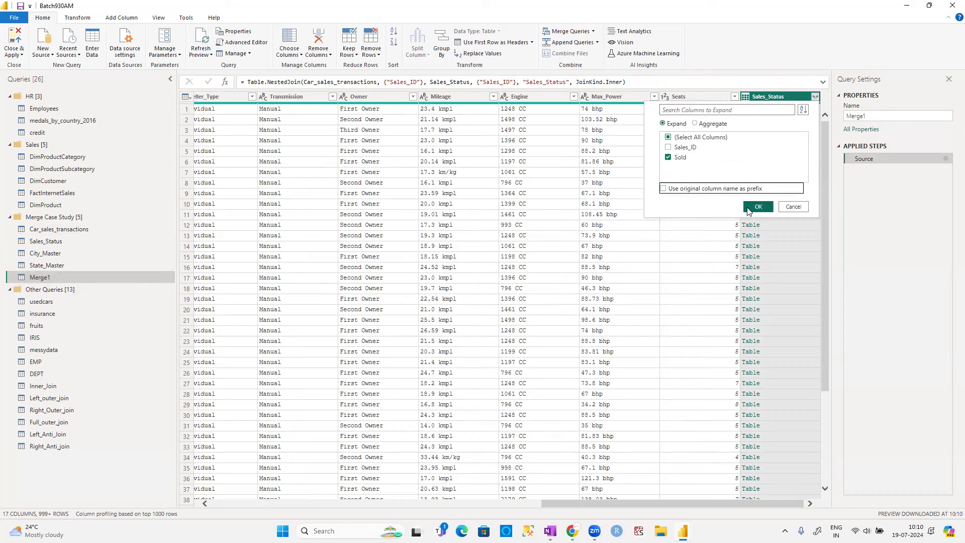
left_click(749, 206)
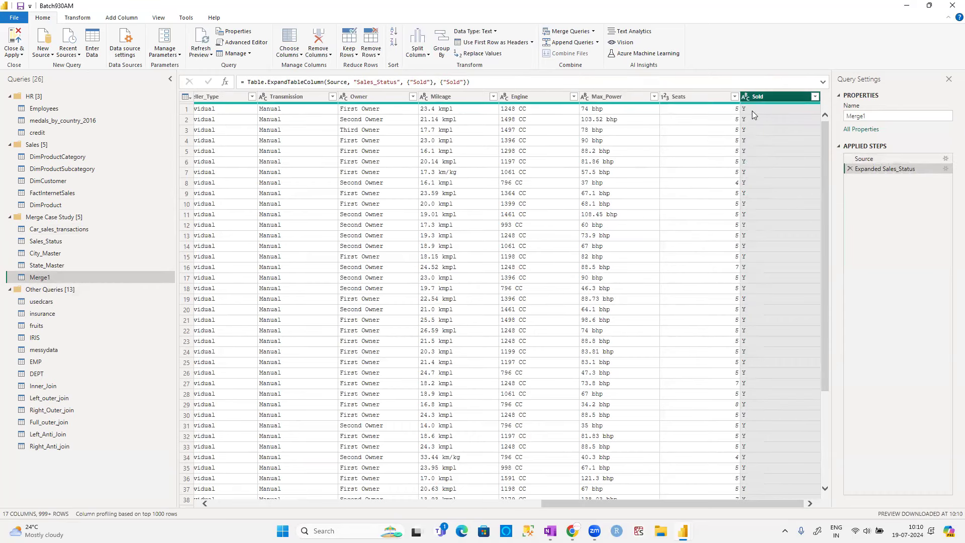
- Examine the Sold values down the rows of the merged query
left_click_drag(828, 201, 828, 502)
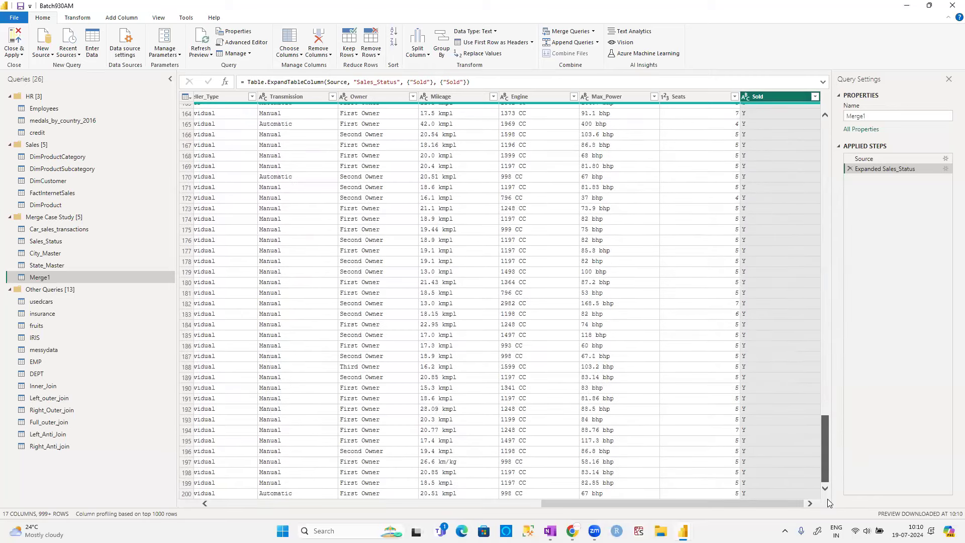
left_click_drag(824, 429, 824, 504)
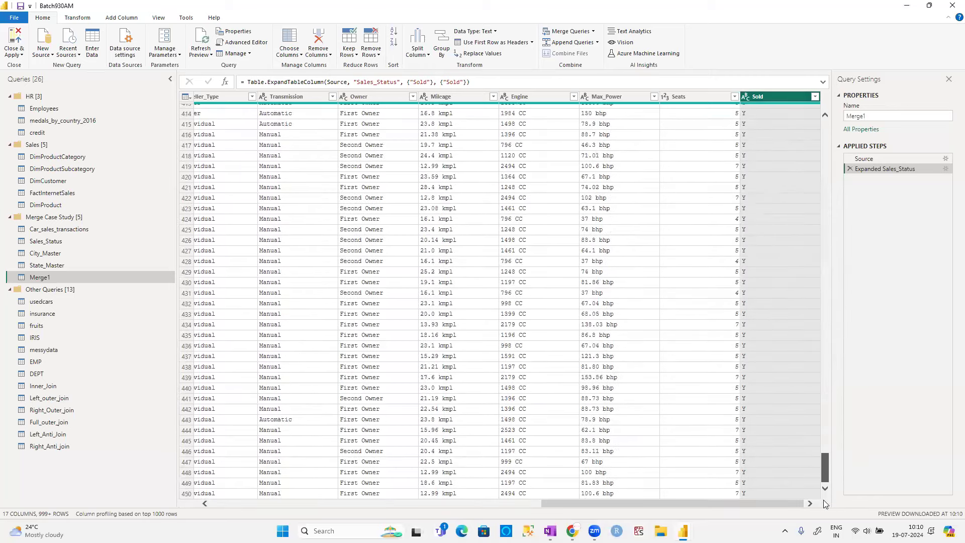
scroll(810, 433, "down", 20)
scroll(809, 438, "down", 20)
scroll(808, 433, "down", 20)
left_click_drag(828, 462, 825, 128)
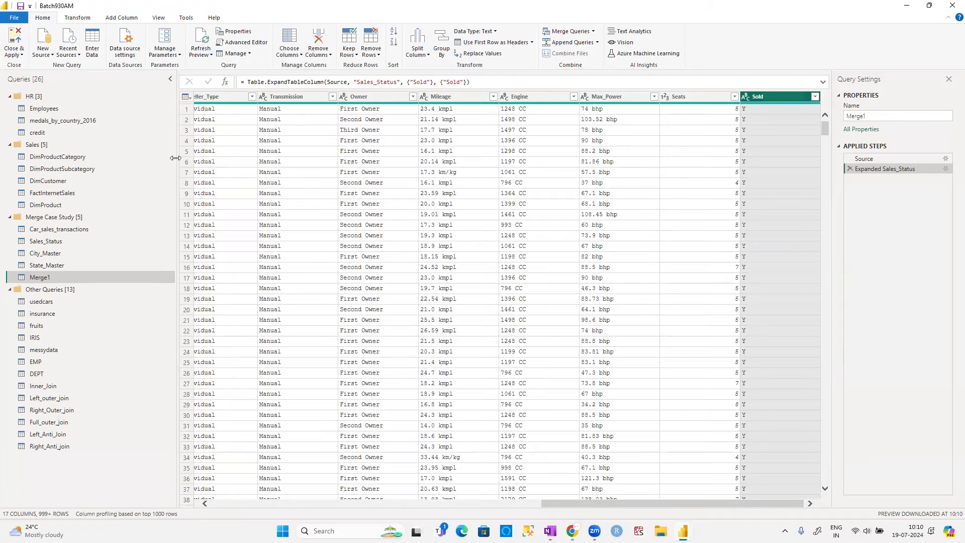
- Rename the Merge1 query in the Merge Case Study group as Car_Sales
double_click(45, 278)
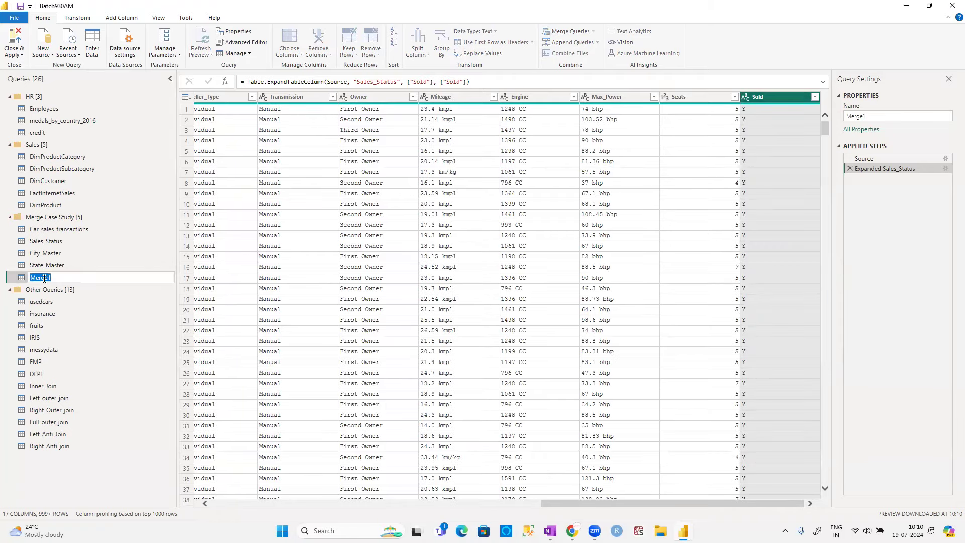
type("Ca")
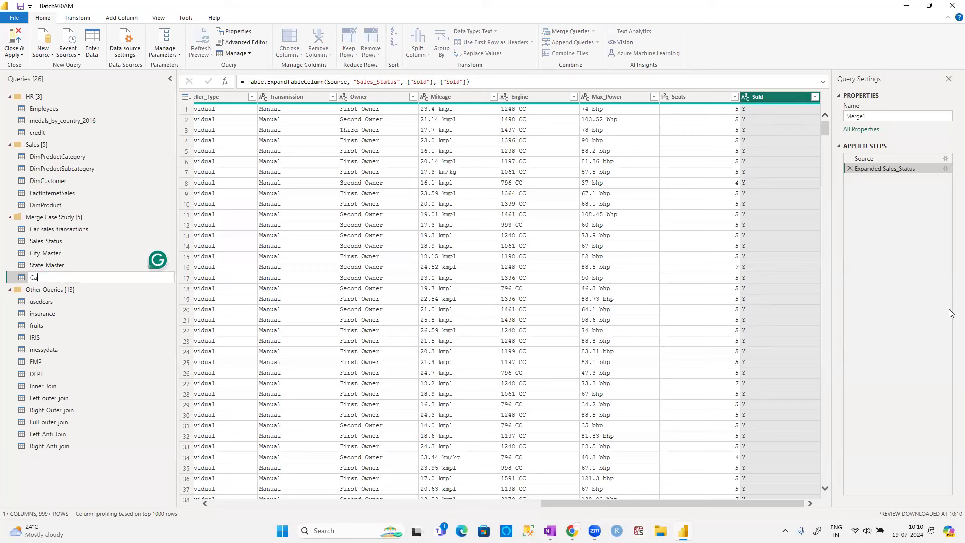
type("r_Sales")
key("Return")
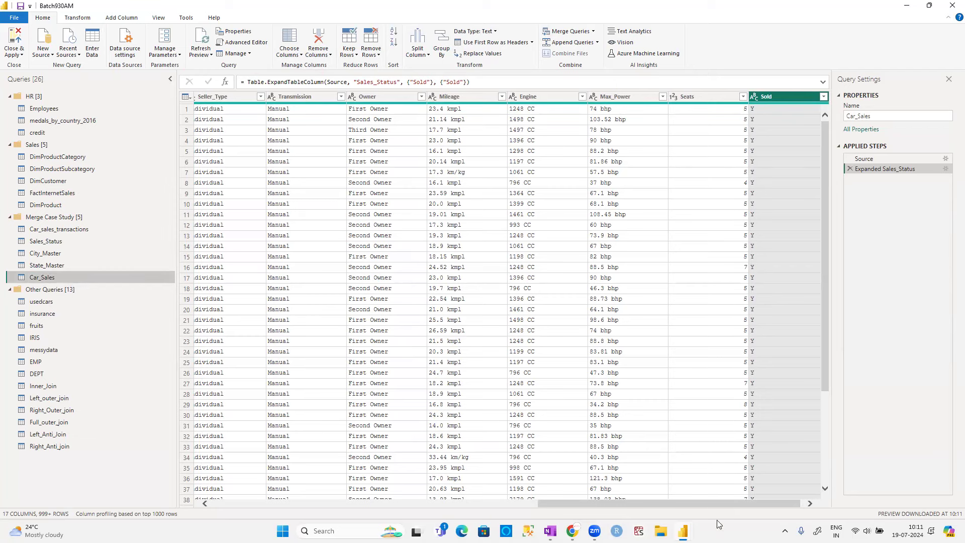
- Compare the source queries Car_sales_transactions and Sales_Status with the merged Car_Sales query
left_click_drag(541, 503, 299, 497)
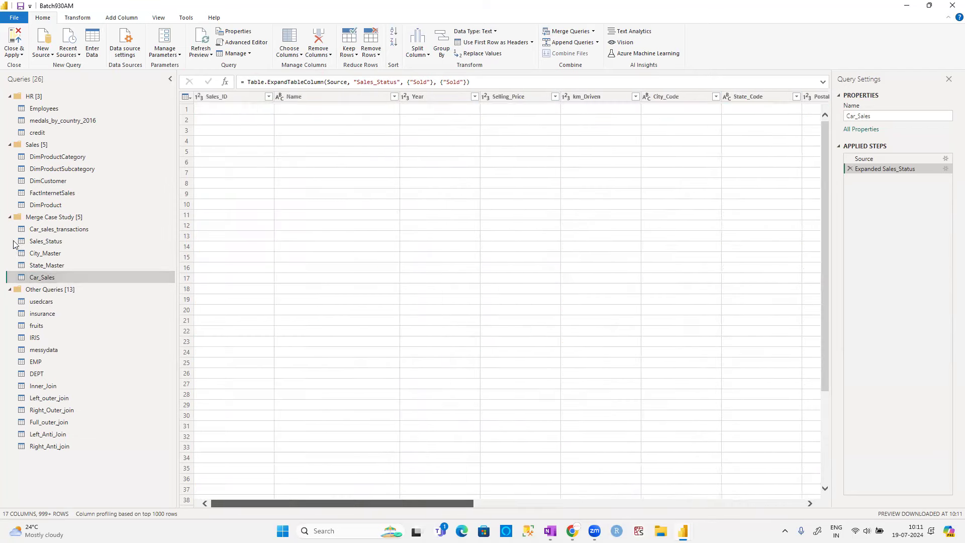
left_click(57, 230)
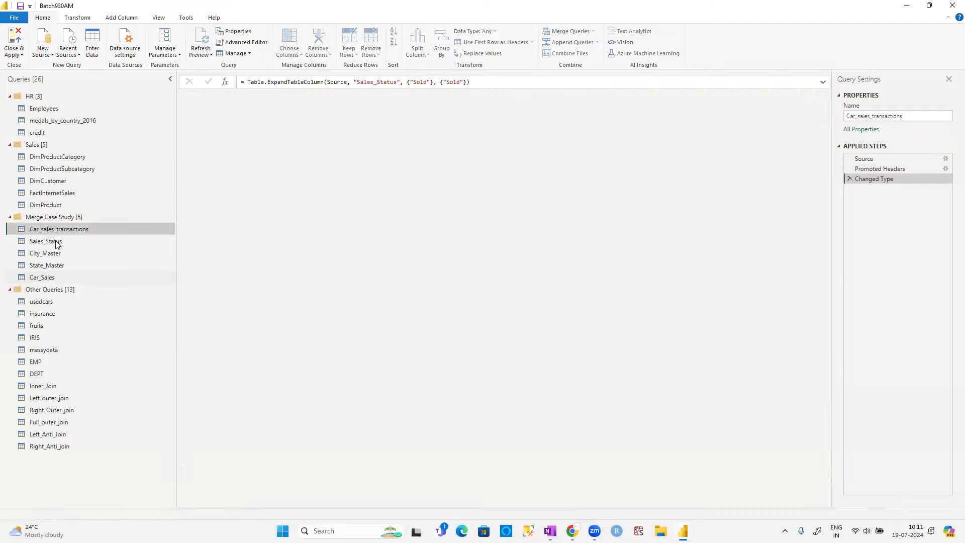
left_click(58, 243)
left_click(56, 229)
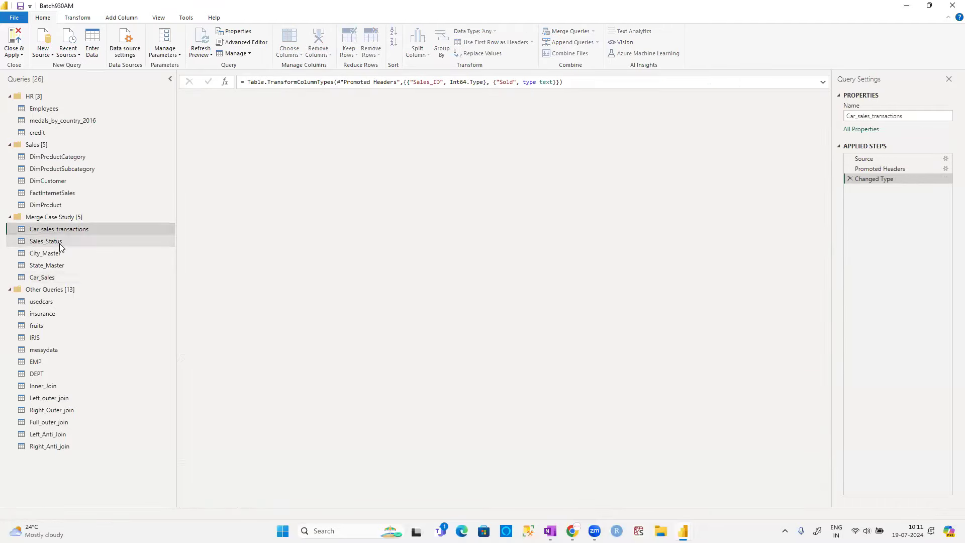
left_click(55, 241)
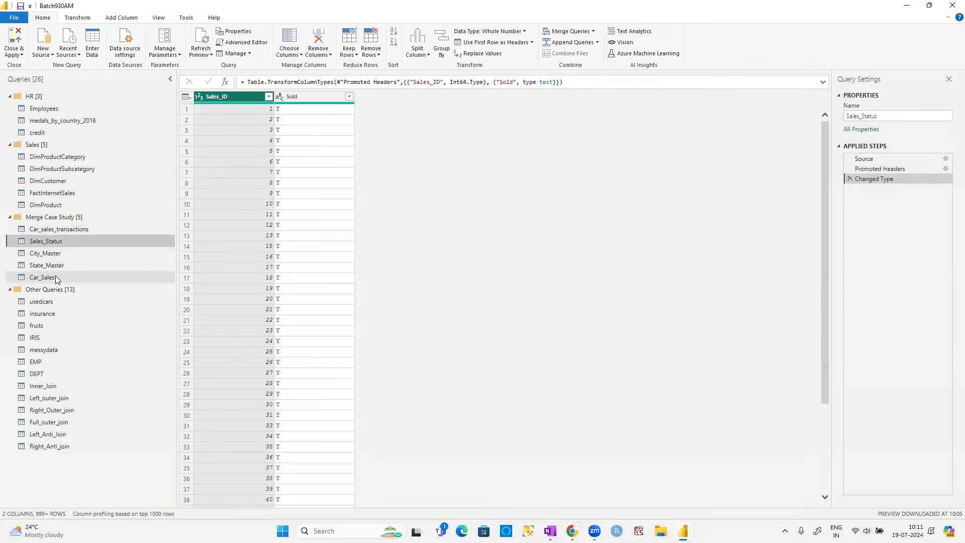
left_click(56, 278)
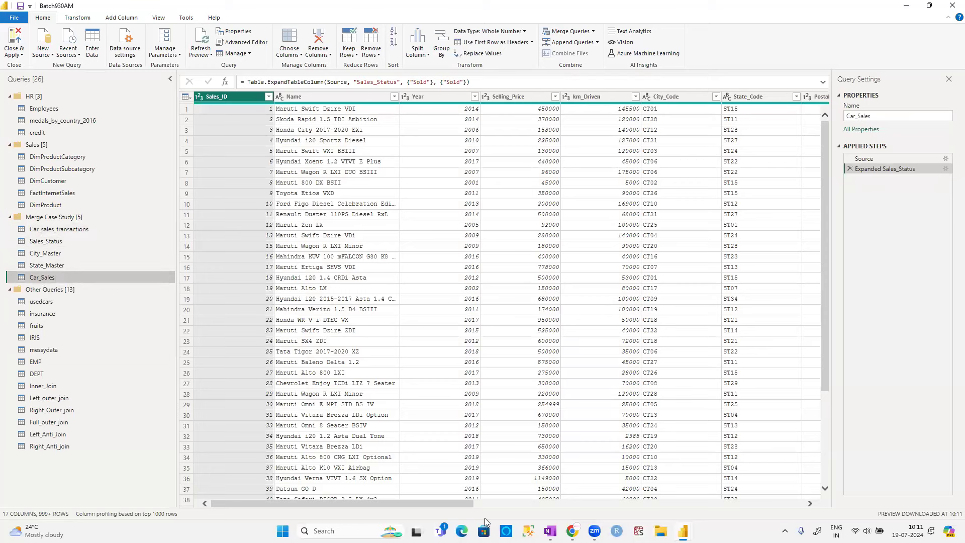
- Examine the Sold, Seats and City_Code column profiles in Car_Sales, and recheck the Sales_Status and Car_sales_transactions queries
left_click_drag(443, 502, 732, 507)
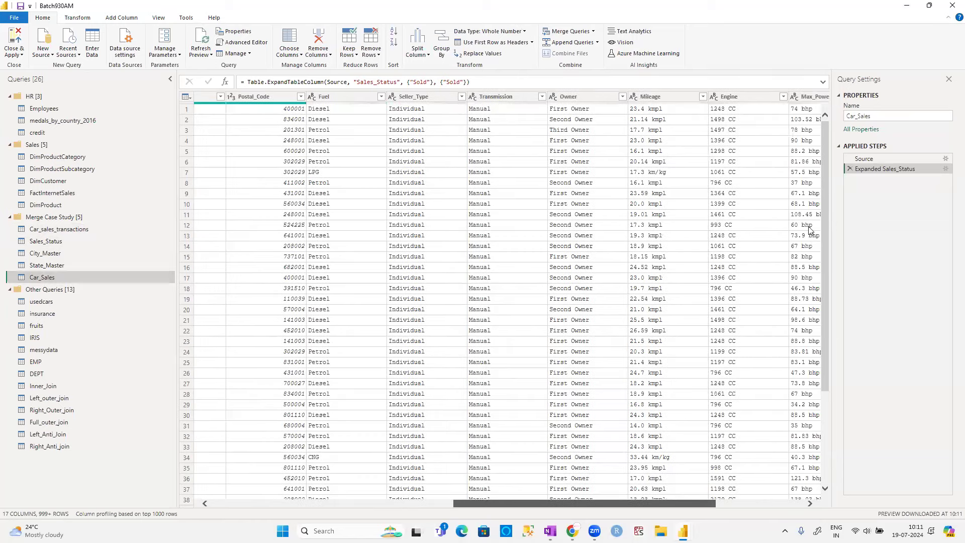
scroll(774, 98, "right", 3)
left_click(775, 97)
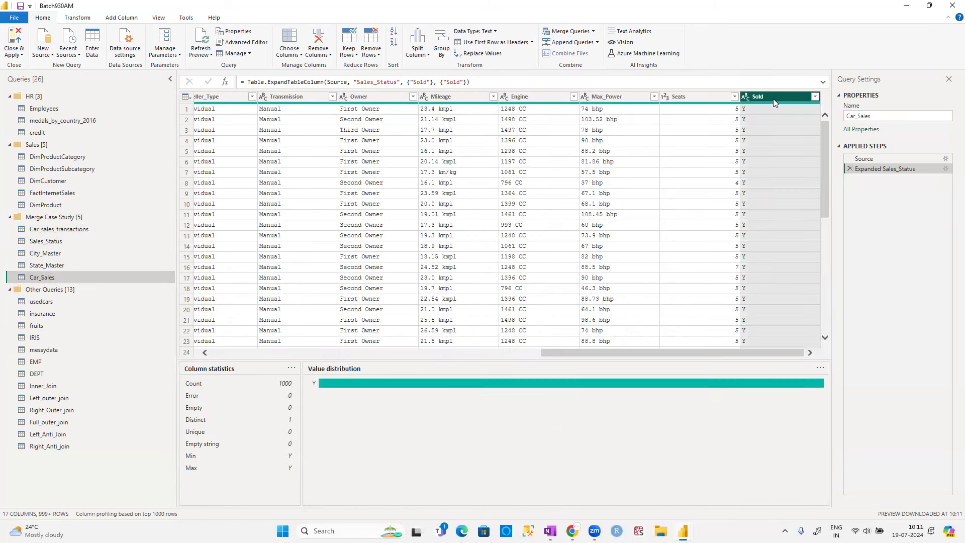
left_click(691, 98)
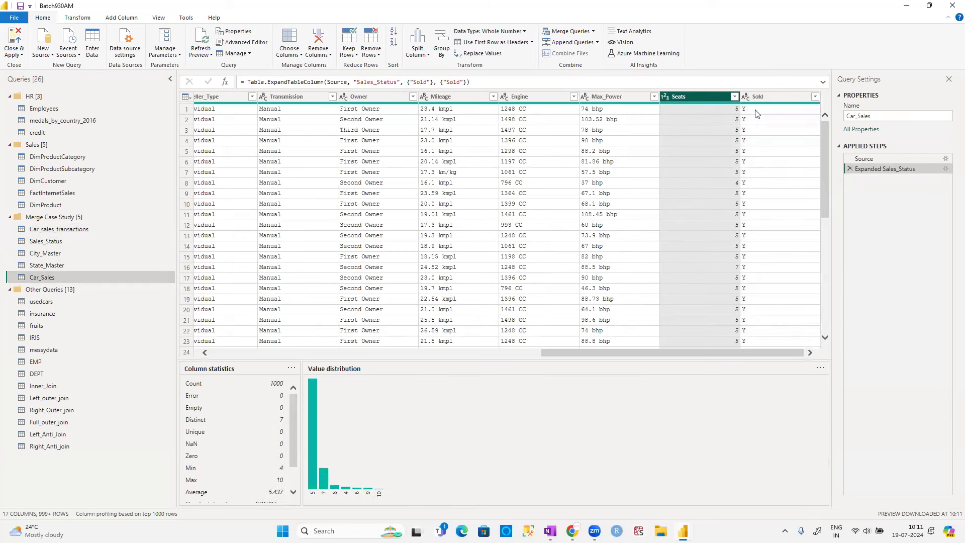
left_click(777, 102)
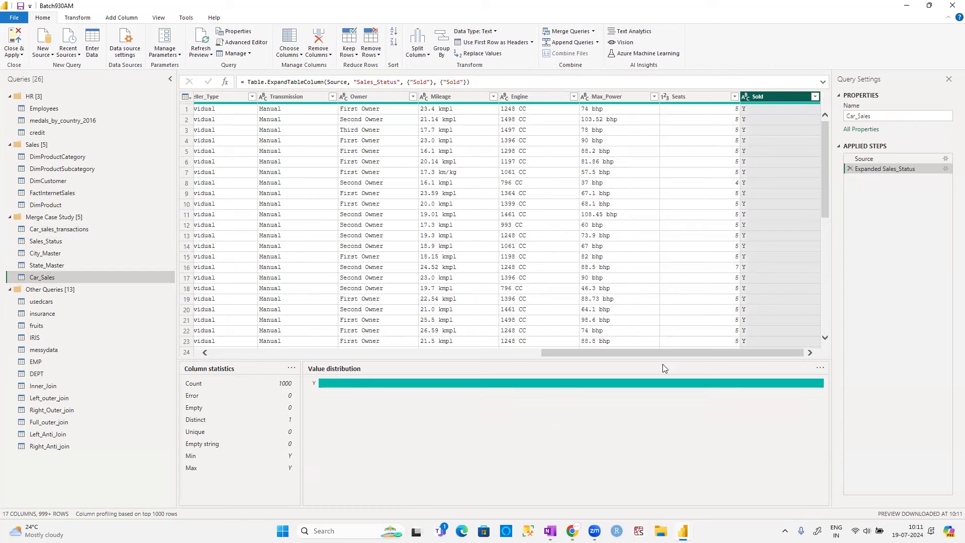
left_click_drag(661, 354, 514, 96)
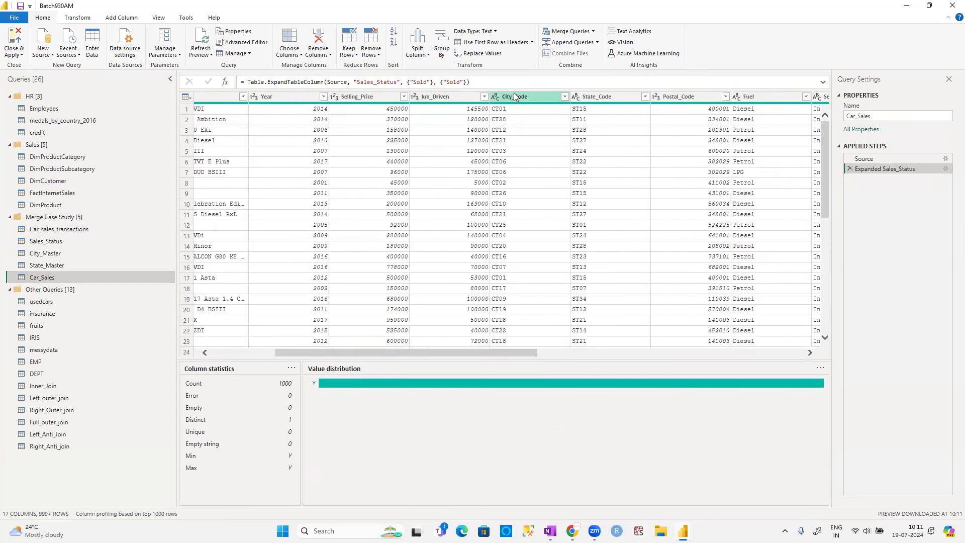
left_click(514, 97)
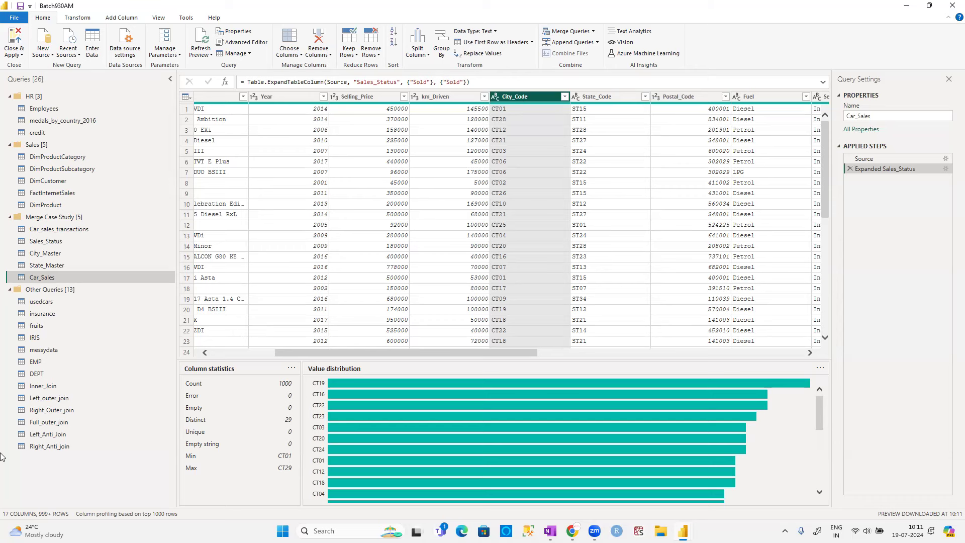
left_click(43, 241)
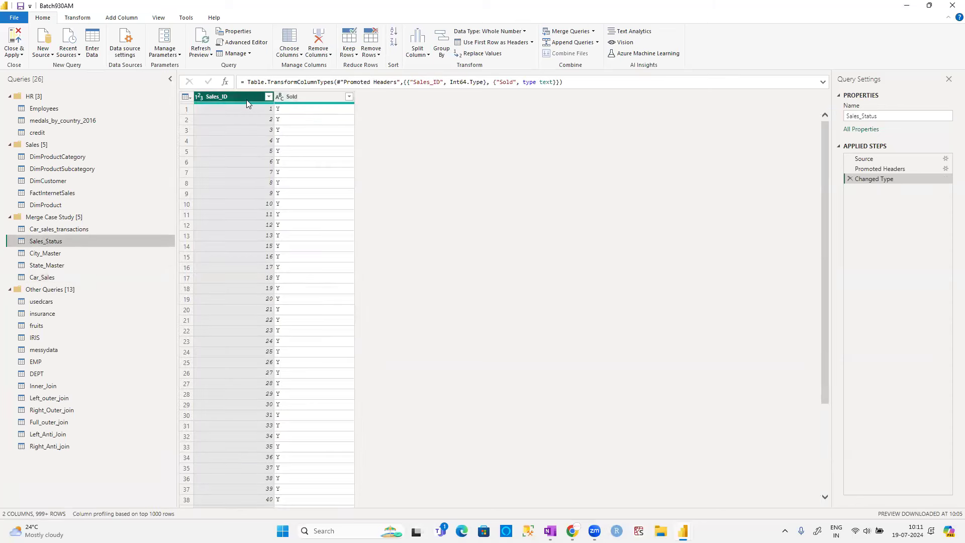
left_click(46, 230)
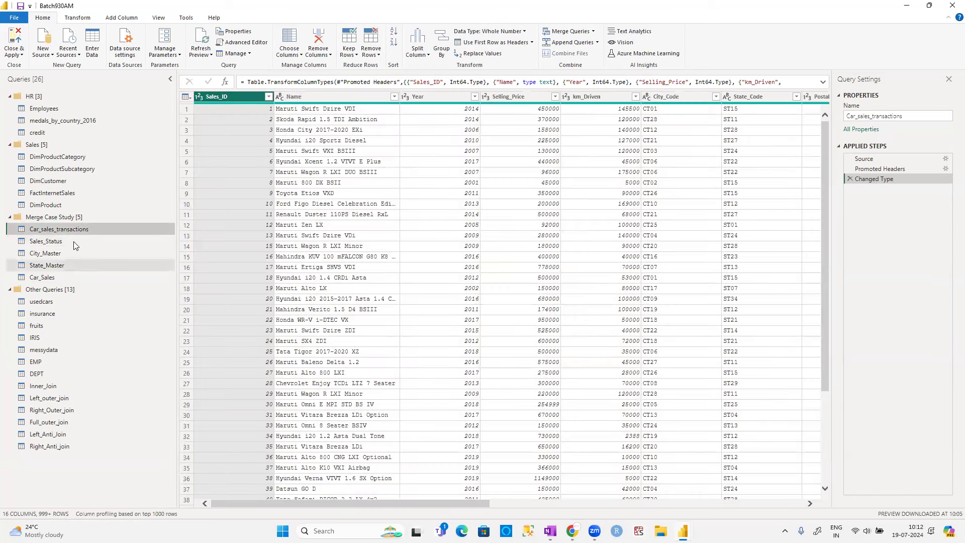
- Review which Sales_Status columns are expanded in the Car_Sales query, leaving the expansion settings as they are
left_click(902, 169)
left_click(41, 277)
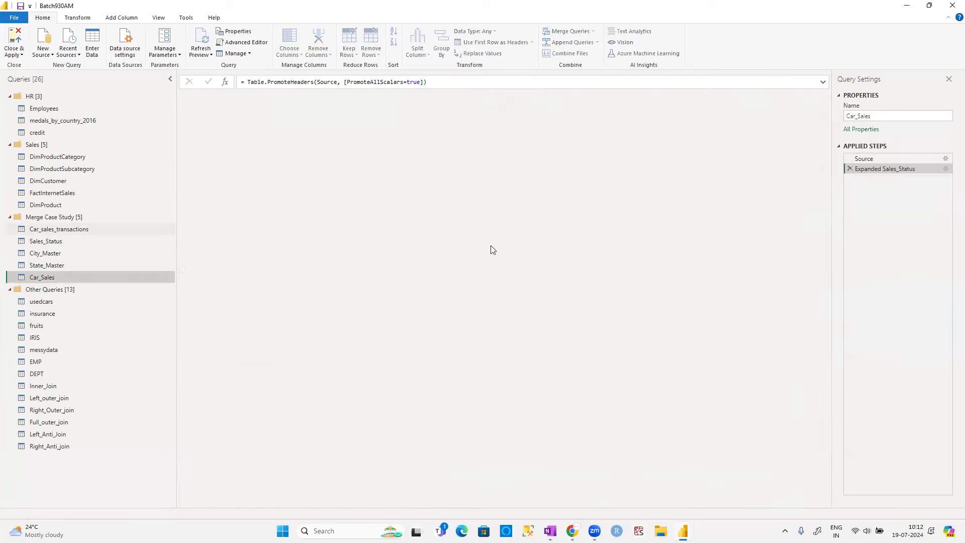
left_click(943, 170)
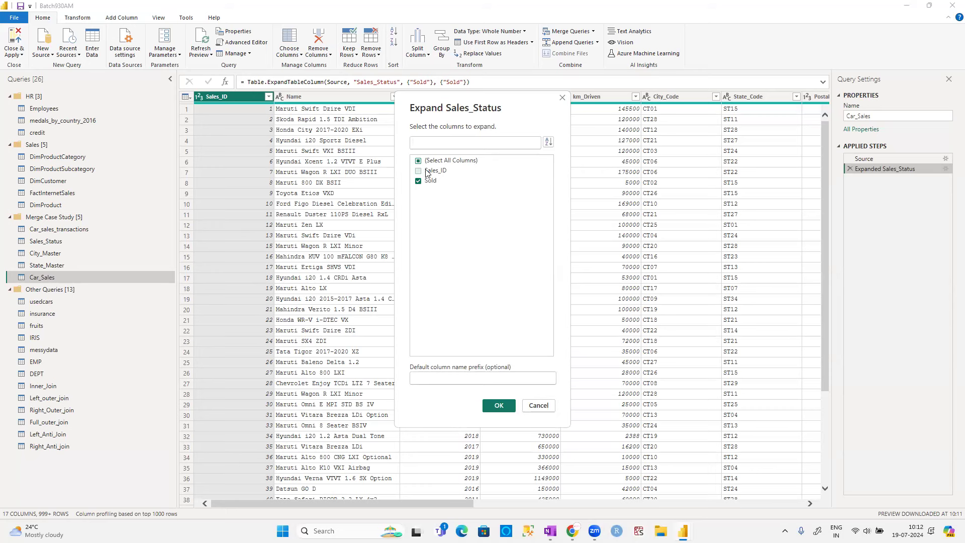
left_click(528, 405)
- Group the Sales_Status query by Sold, with a Count column that counts rows
left_click(36, 243)
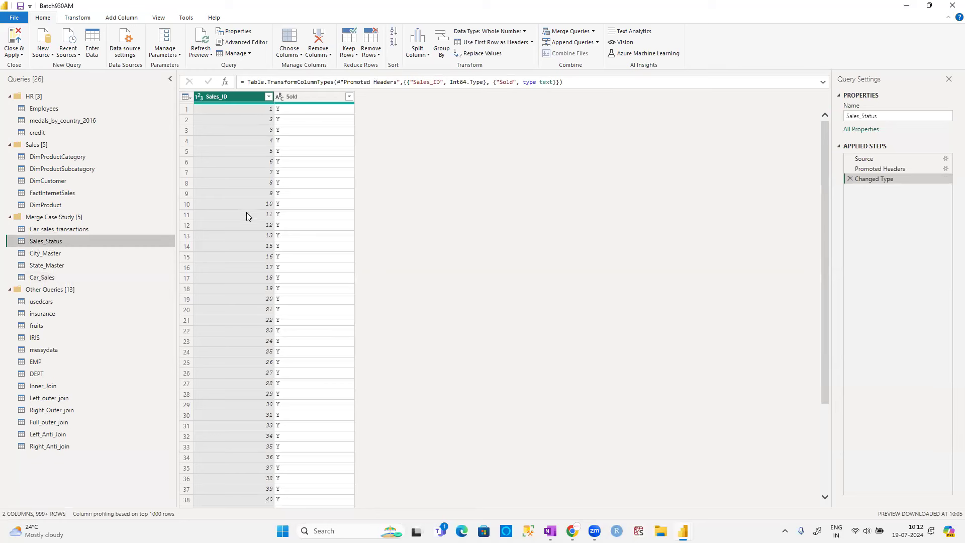
left_click(308, 99)
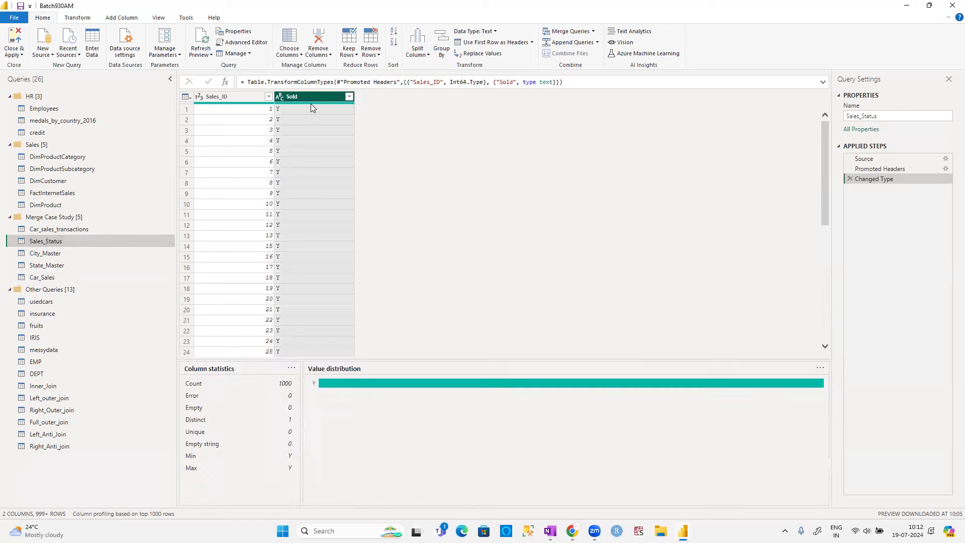
left_click(441, 50)
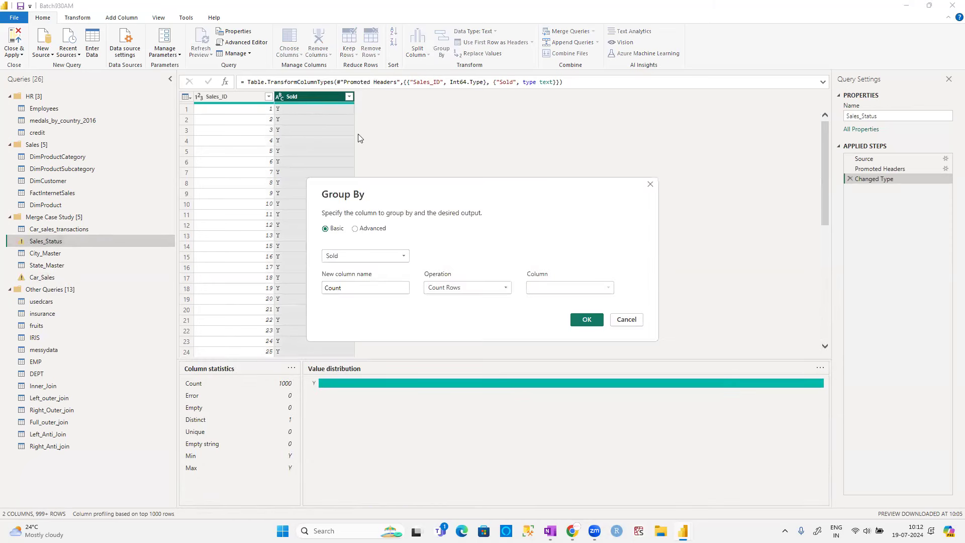
left_click(577, 326)
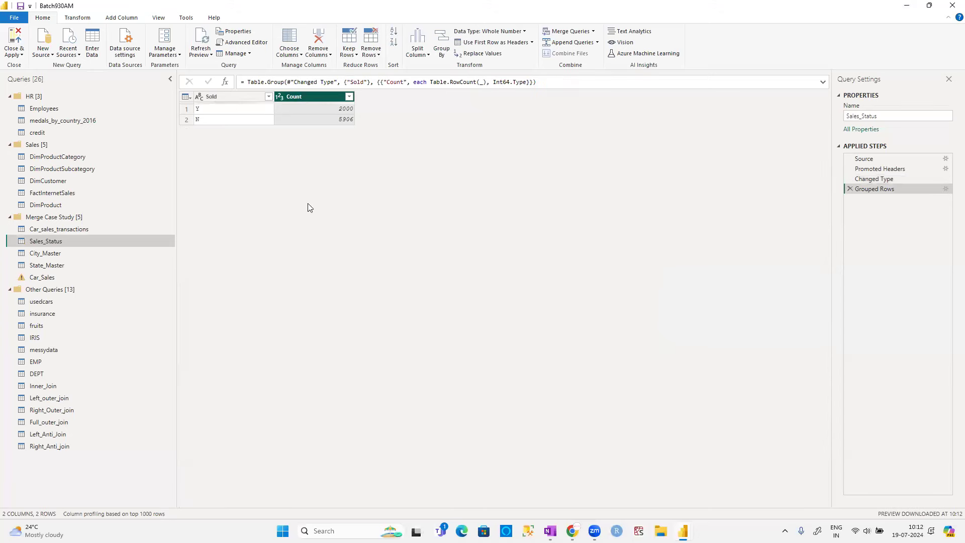
- Check the counts for Y and N, and delete the Grouped Rows step from Sales_Status
left_click(213, 110)
left_click(212, 122)
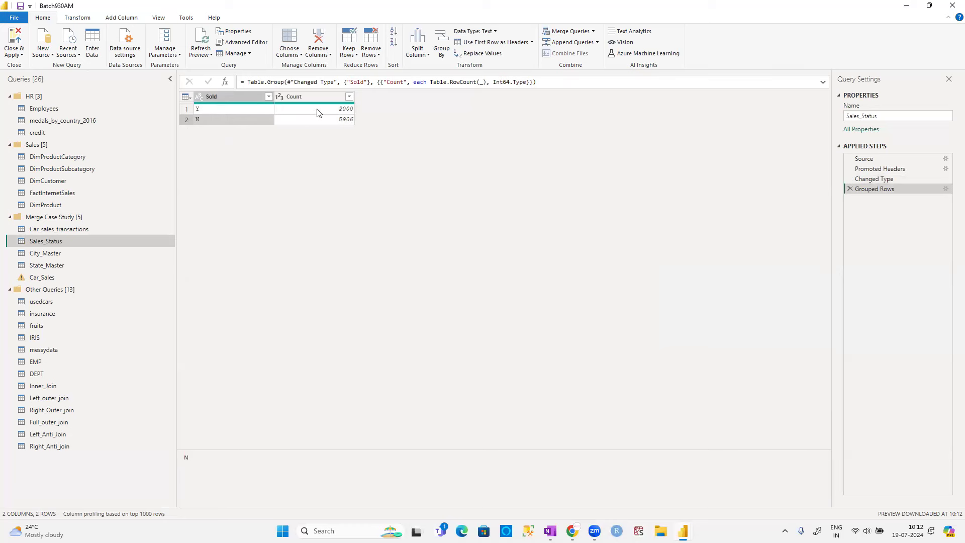
left_click(345, 108)
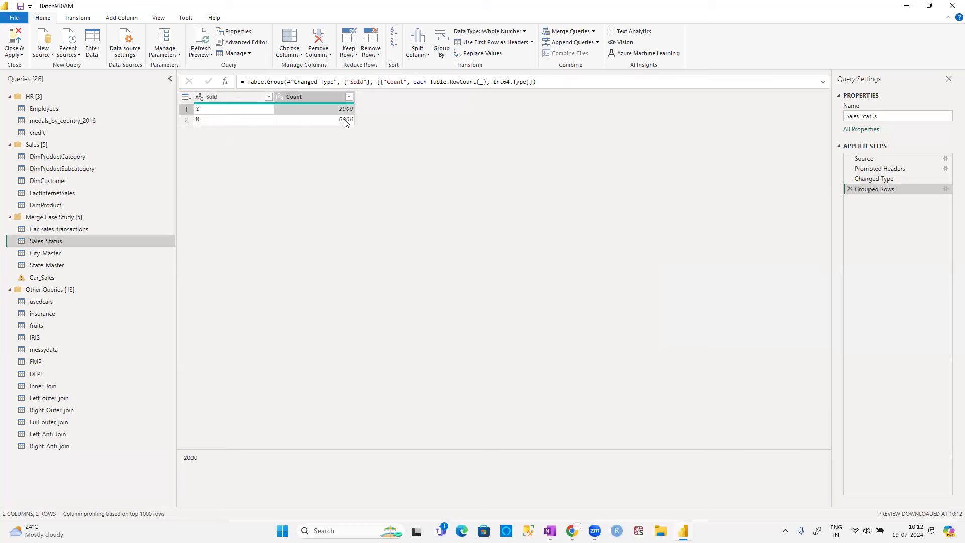
left_click(345, 121)
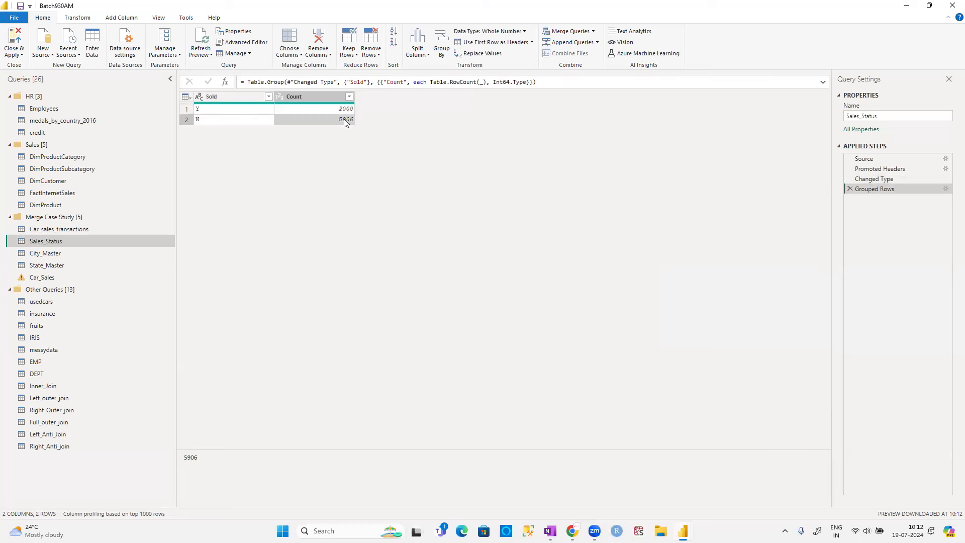
left_click(850, 189)
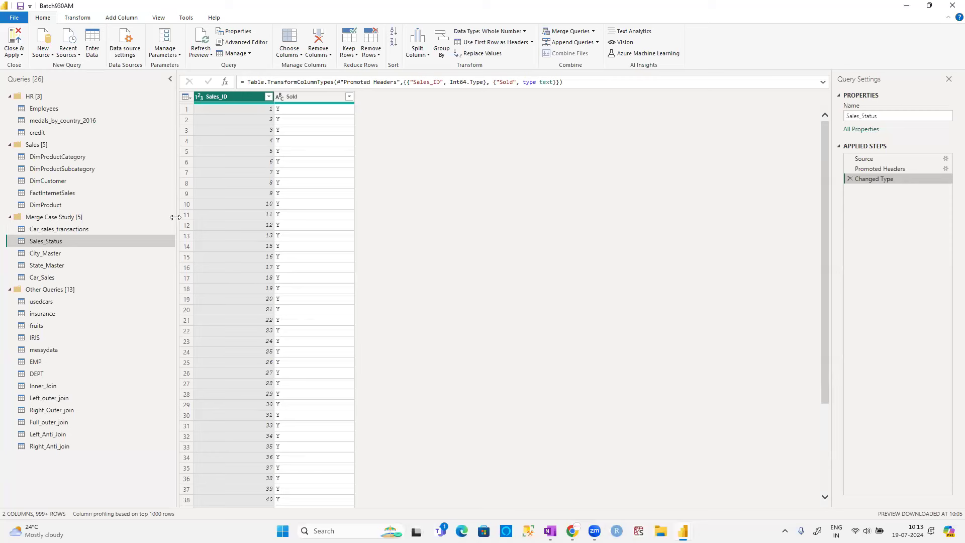
- Compare the Car_sales_transactions query with the Sales_Status query
left_click(74, 230)
left_click(74, 240)
left_click(74, 230)
left_click(73, 240)
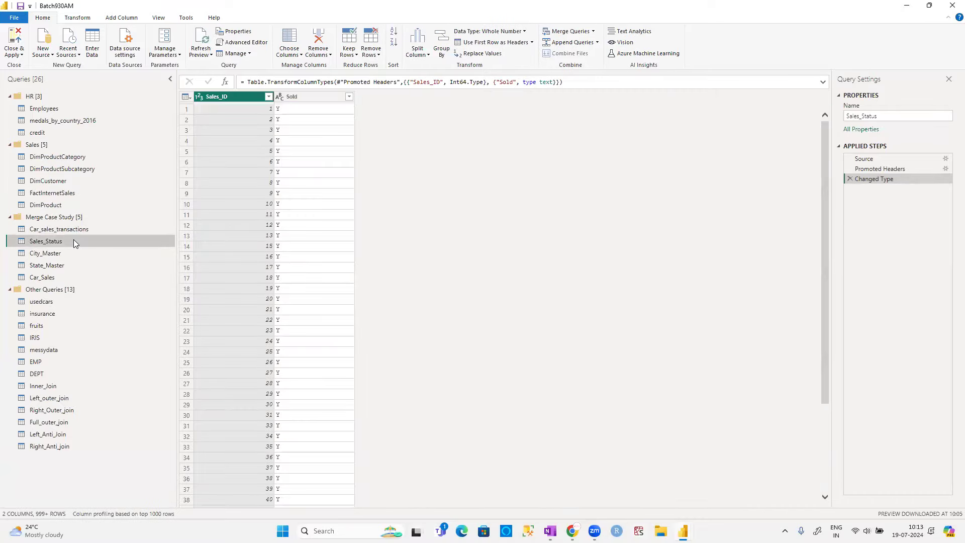
- Examine the rows of Car_Sales and the profile of its Sold column
left_click(59, 278)
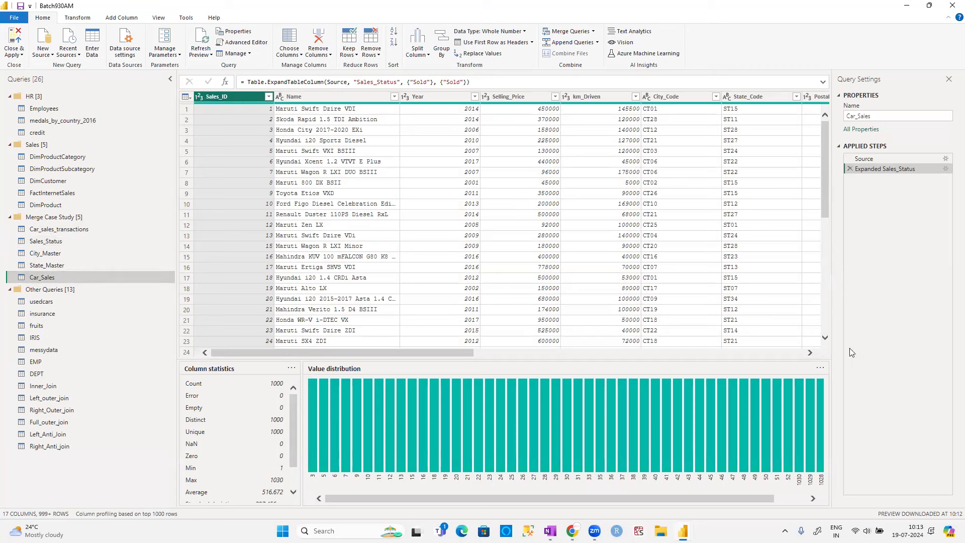
scroll(827, 249, "down", 9)
scroll(825, 301, "down", 14)
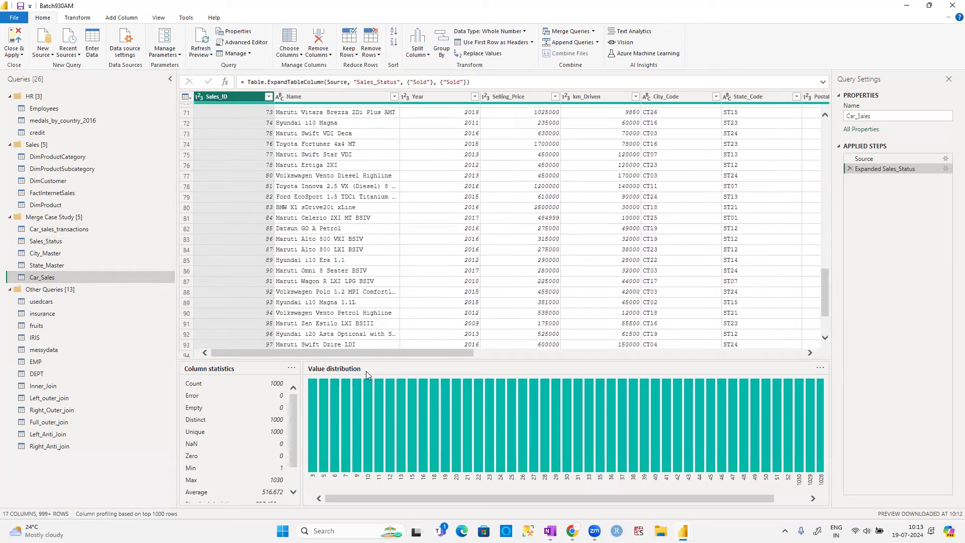
left_click(546, 353)
left_click(546, 352)
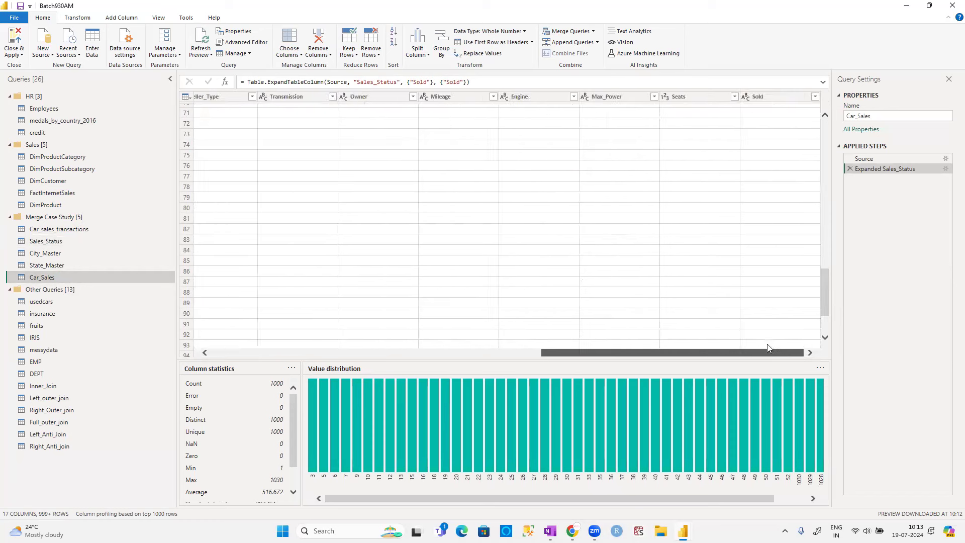
left_click(777, 99)
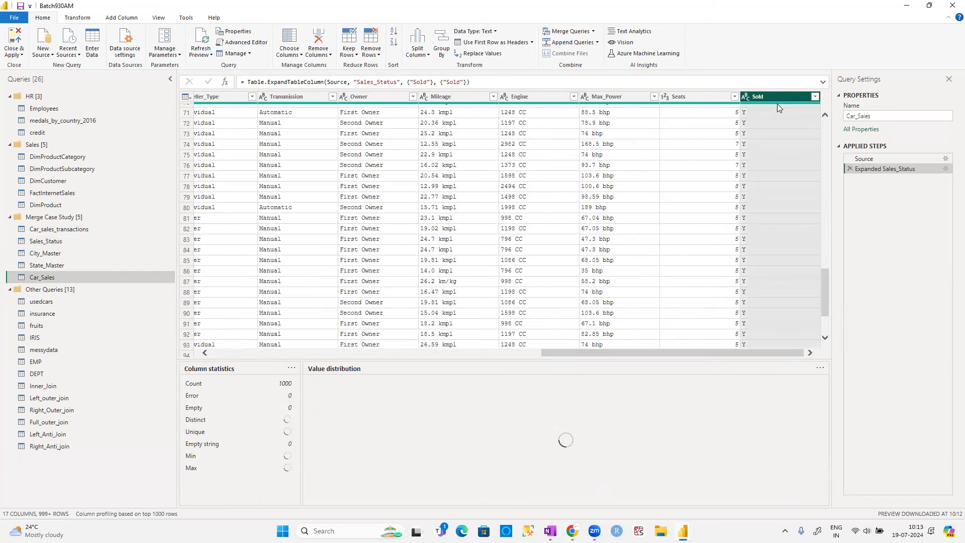
mouse_move(778, 107)
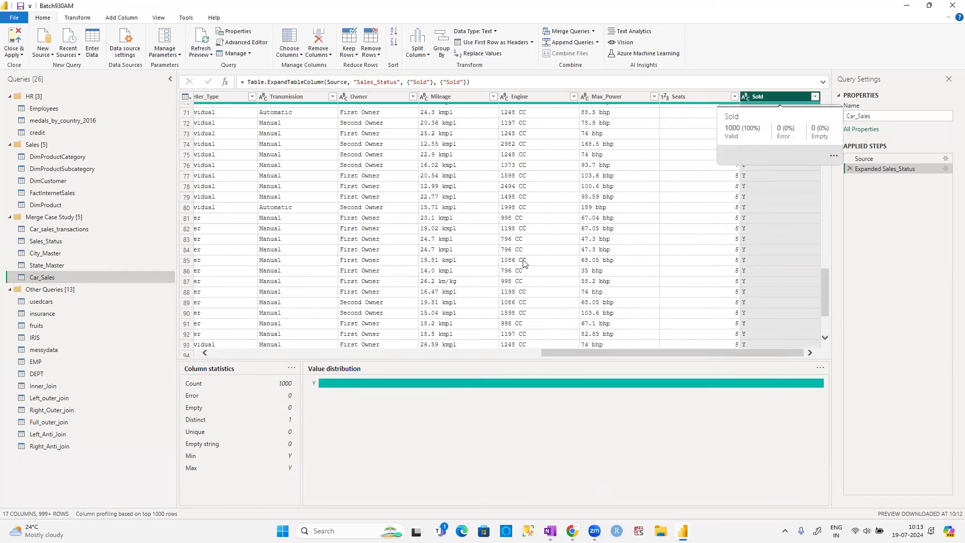
- Turn off the column profile display in the data preview
left_click(158, 18)
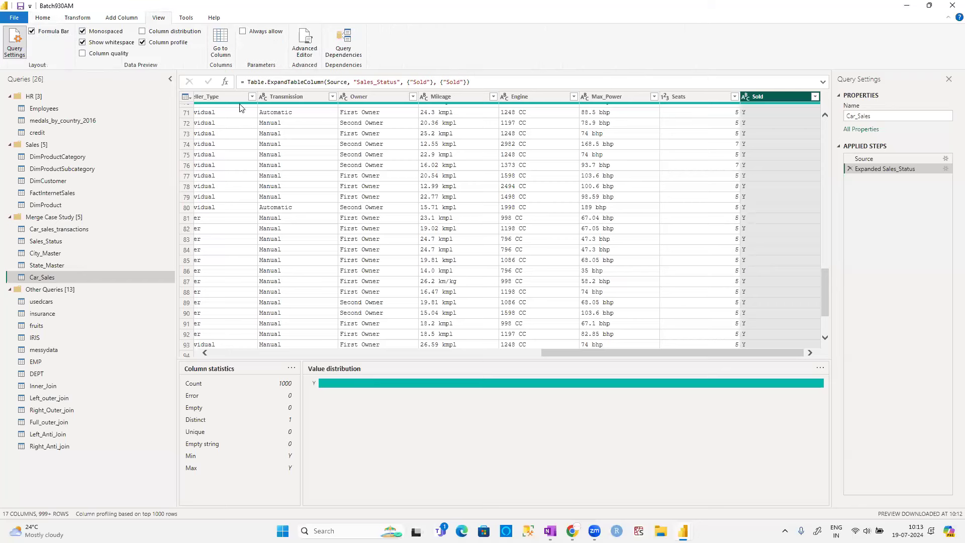
left_click(142, 42)
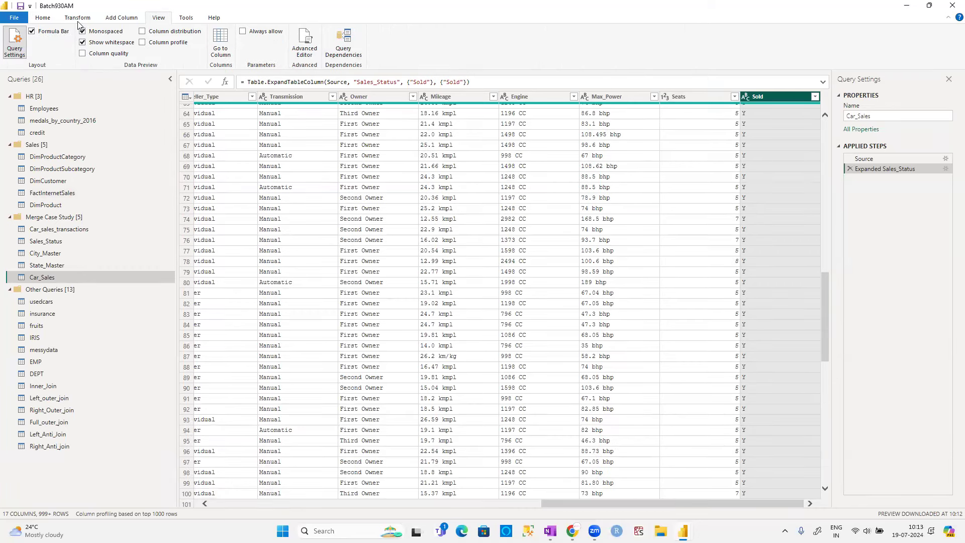
left_click(51, 19)
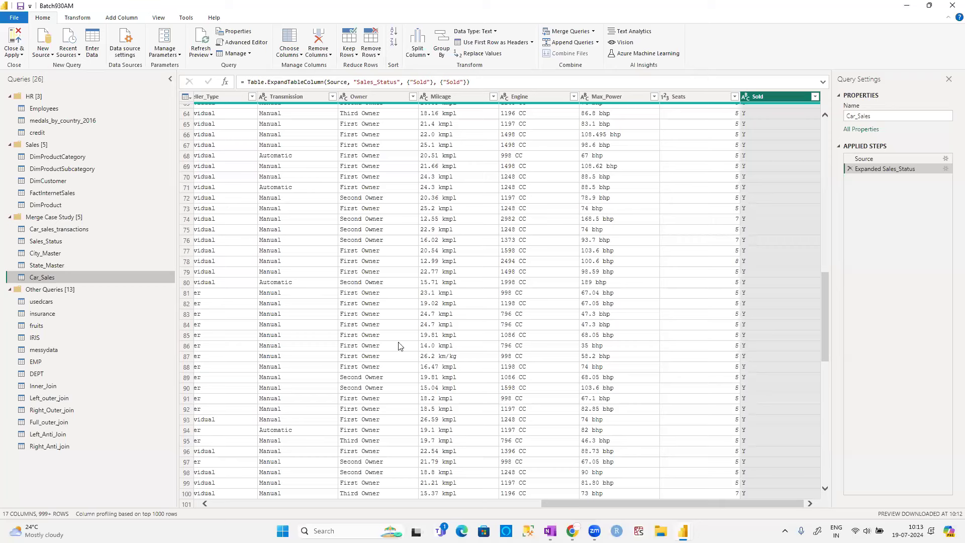
- Examine the City_Code and State_Code columns in Car_Sales, and compare the query with Car_sales_transactions and City_Master
left_click(224, 98)
left_click_drag(593, 501, 448, 134)
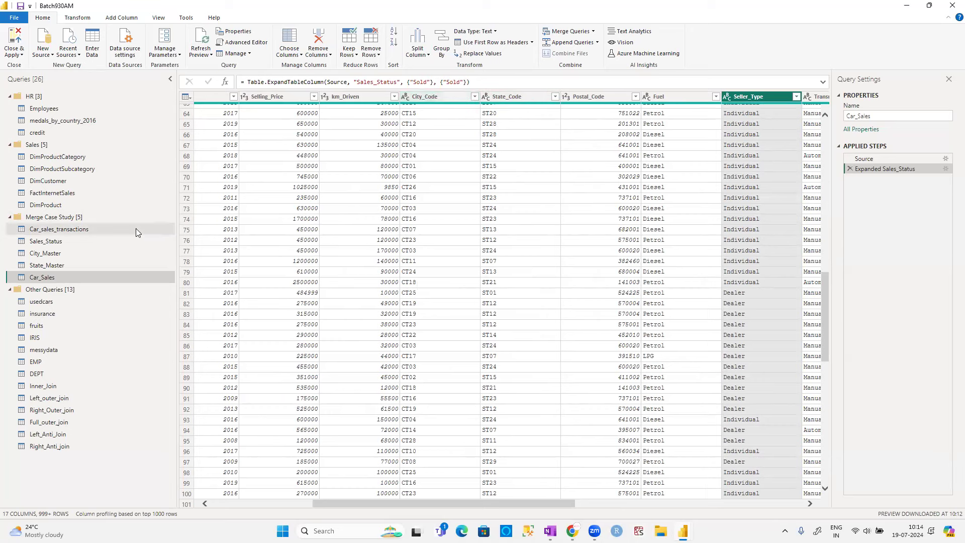
left_click(59, 233)
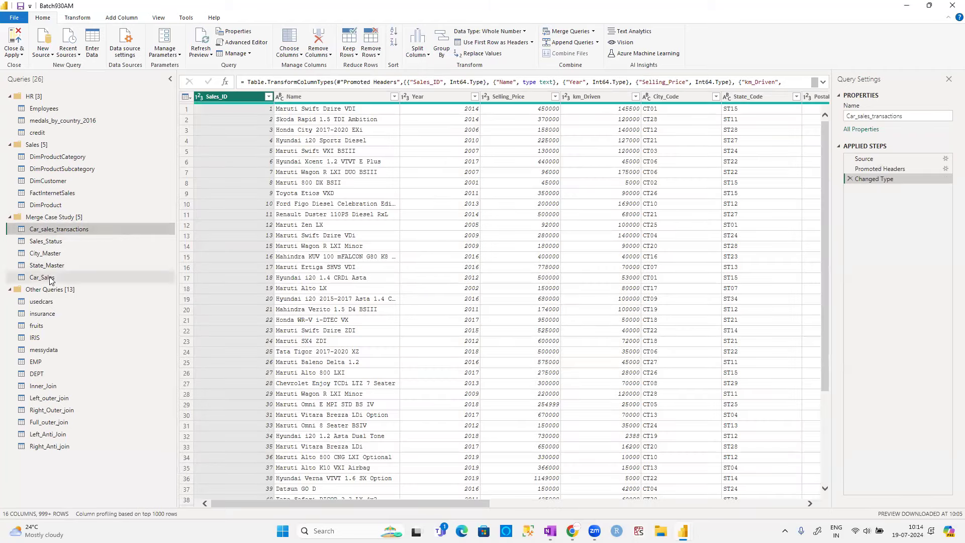
left_click(53, 279)
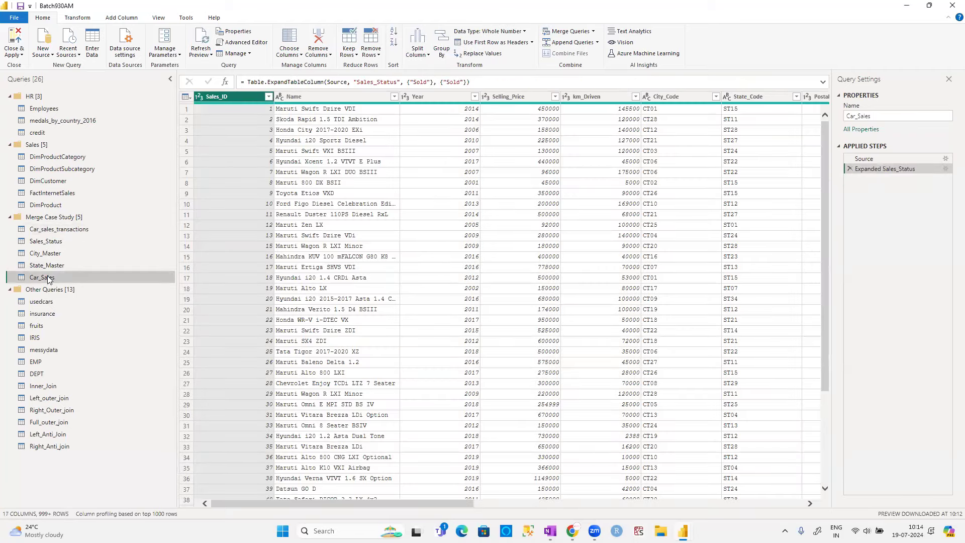
left_click(50, 255)
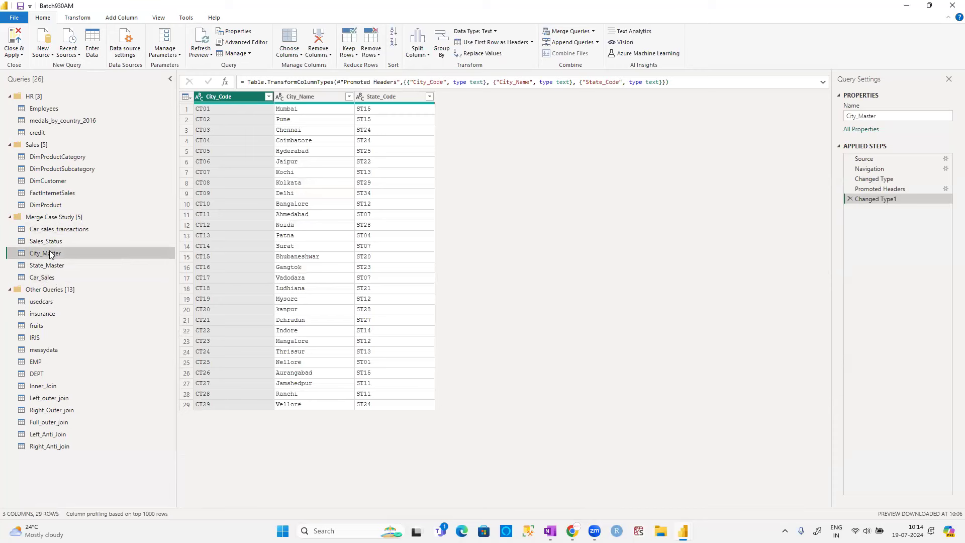
left_click(46, 280)
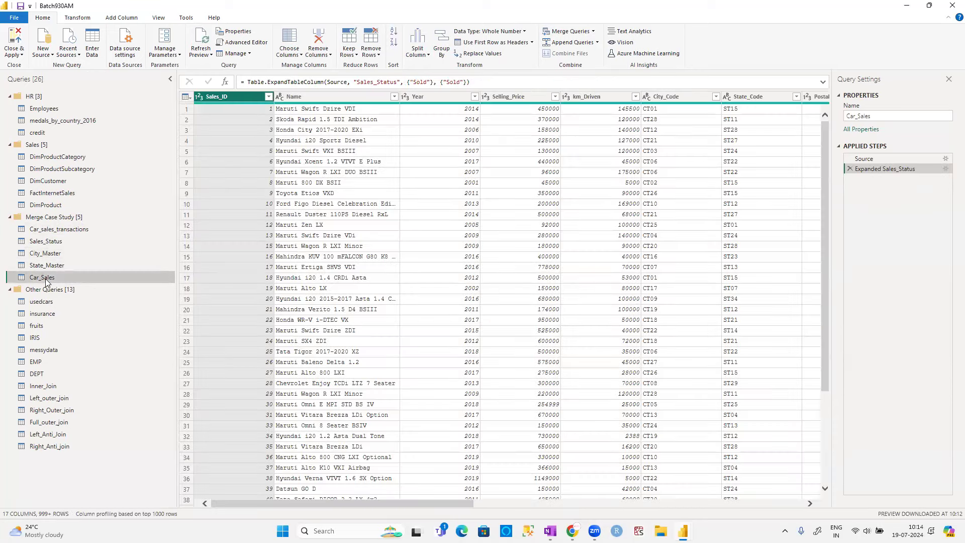
left_click(58, 229)
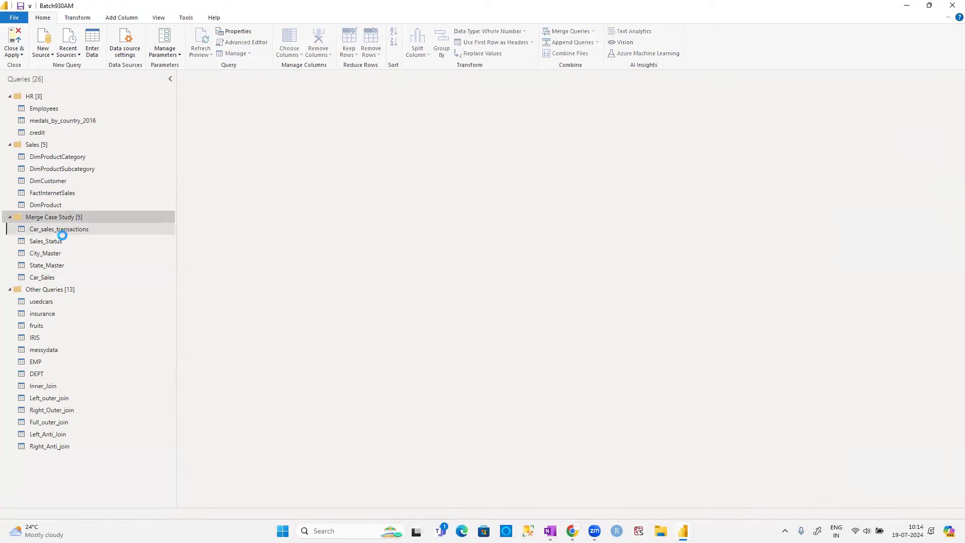
left_click(55, 278)
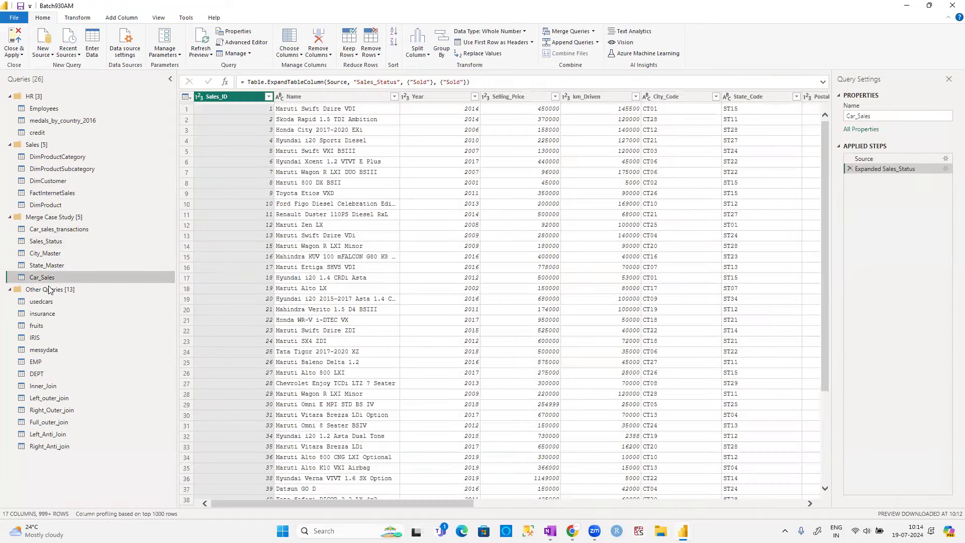
left_click(45, 252)
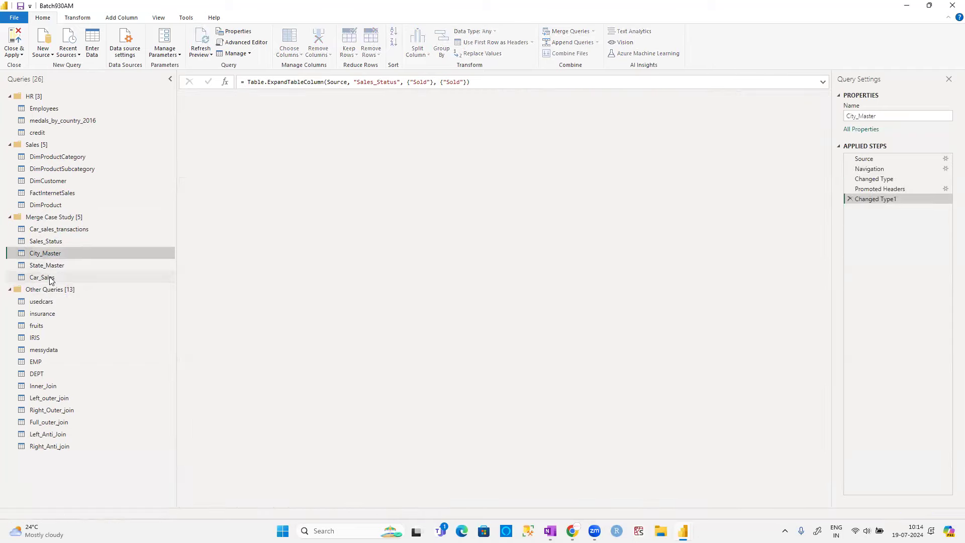
- Start merging Car_Sales with State_Master within the same query, matching on State_Code in both tables
left_click(51, 280)
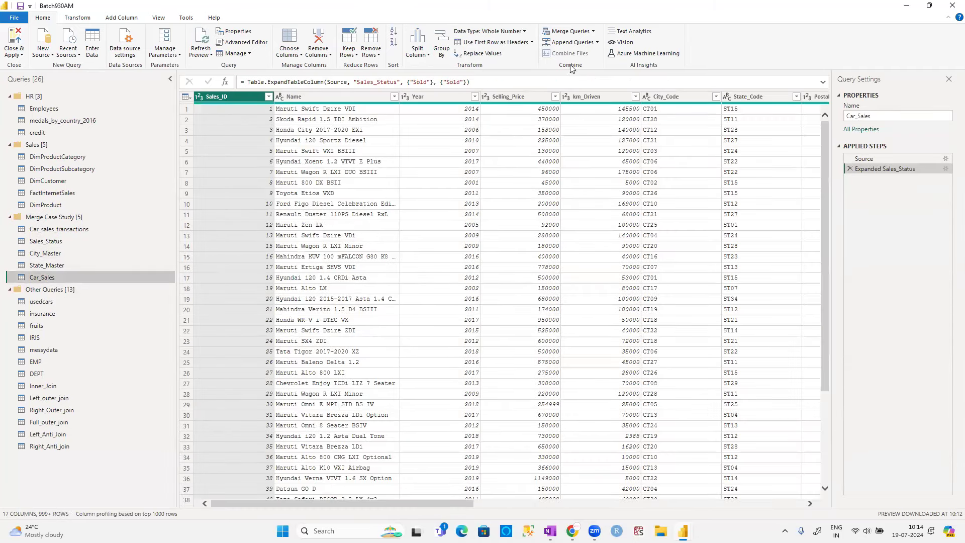
left_click(593, 33)
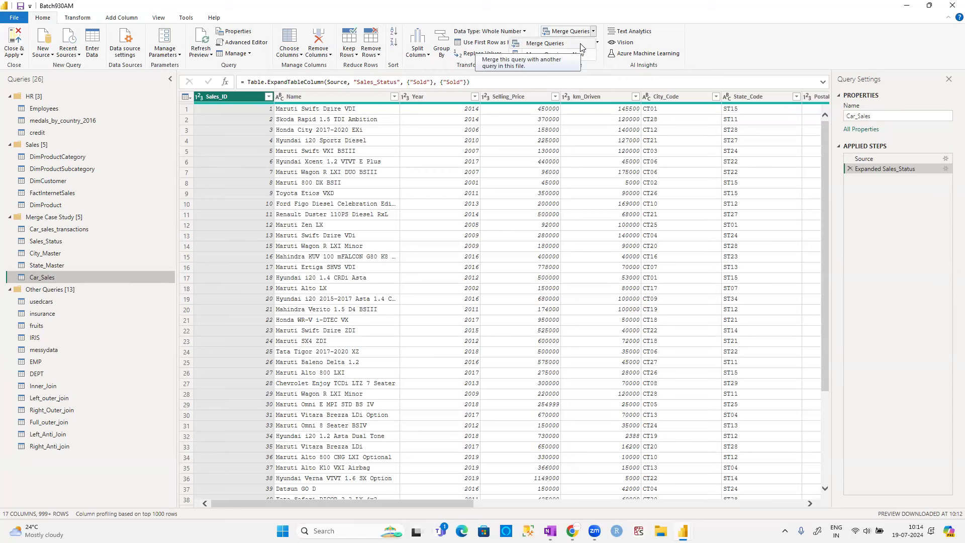
left_click(580, 44)
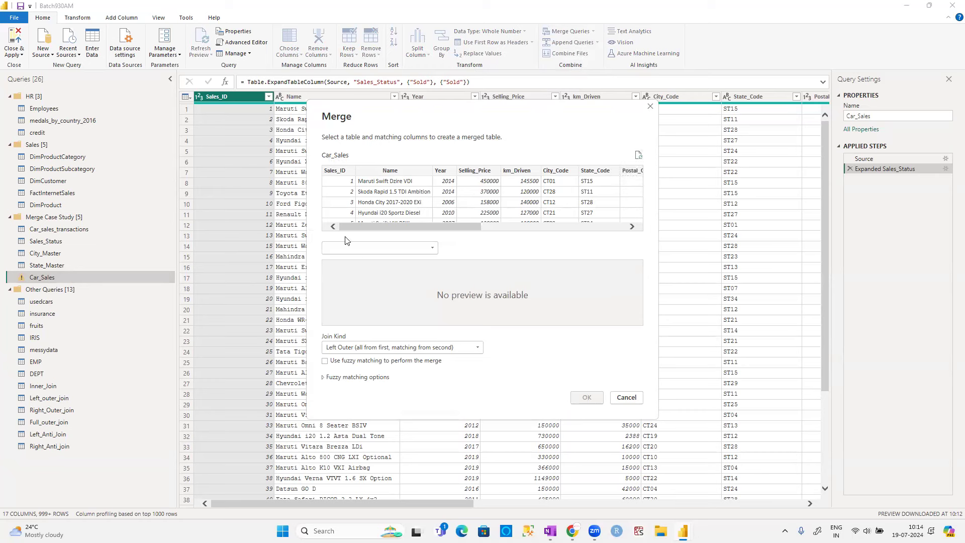
left_click(432, 247)
left_click_drag(431, 288, 435, 328)
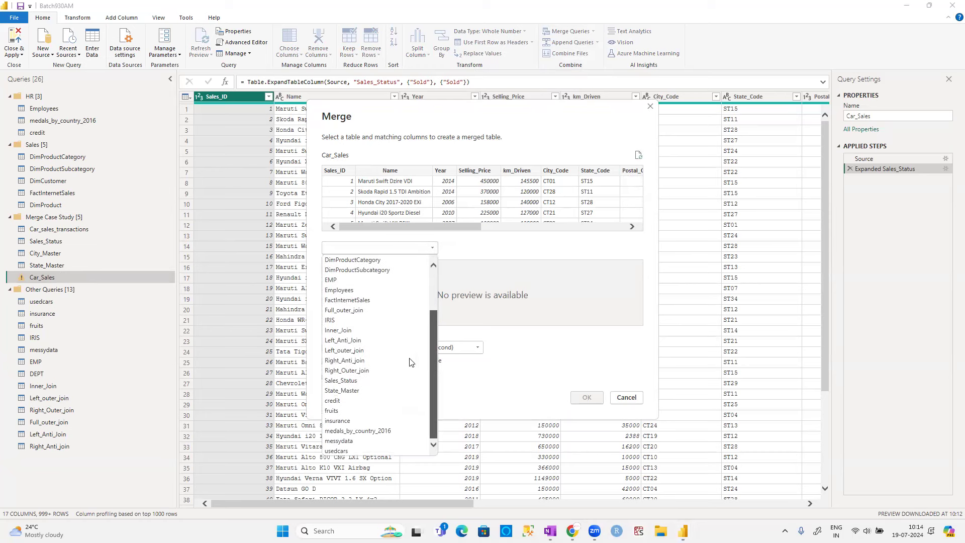
scroll(360, 338, "up", 2)
scroll(361, 334, "down", 2)
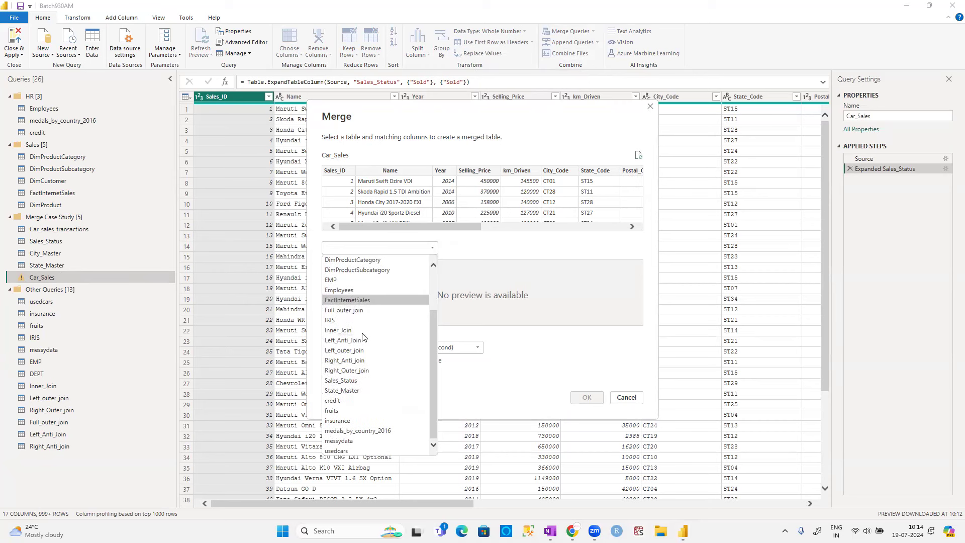
left_click(358, 390)
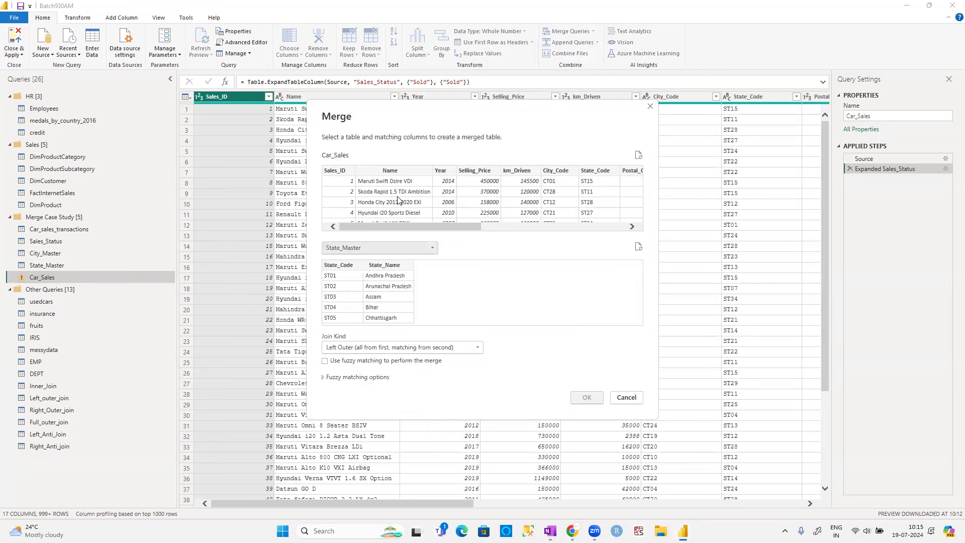
left_click(608, 171)
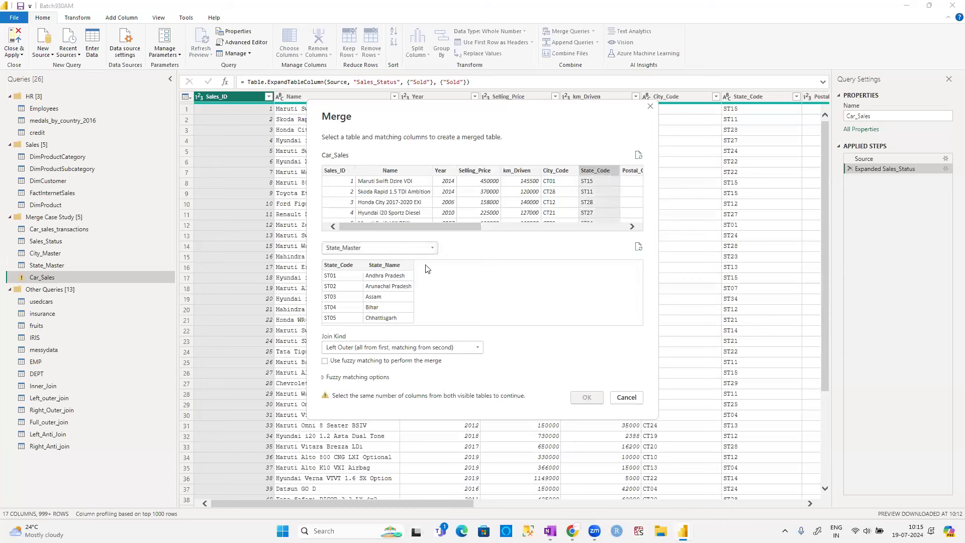
left_click(353, 265)
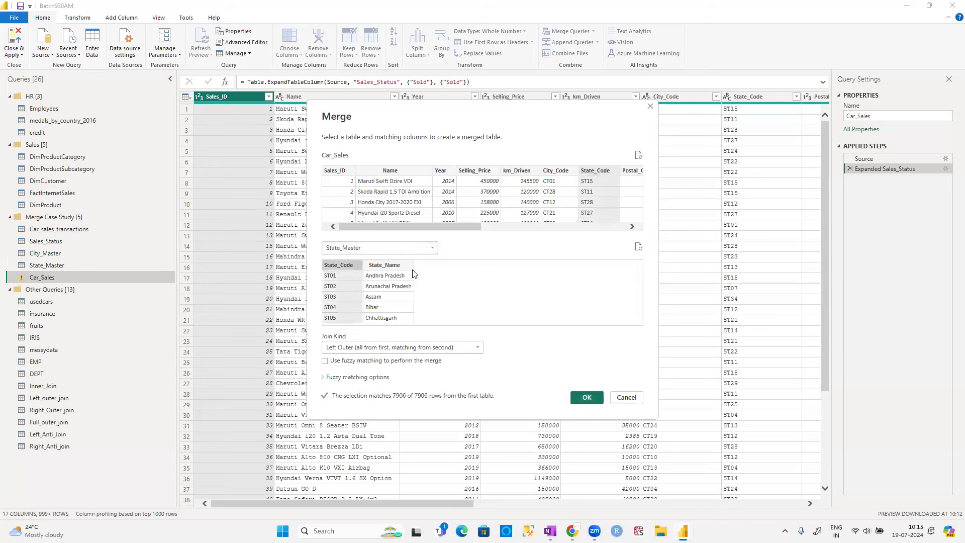
- Compare the estimated row matches of the State_Master merge under the Inner and Right Outer join kinds
left_click(424, 347)
left_click(424, 389)
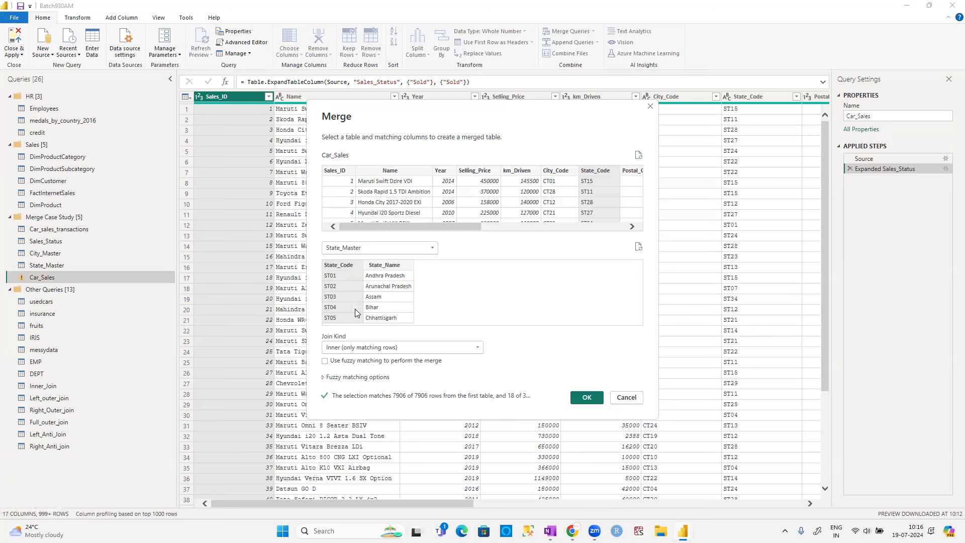
left_click(397, 349)
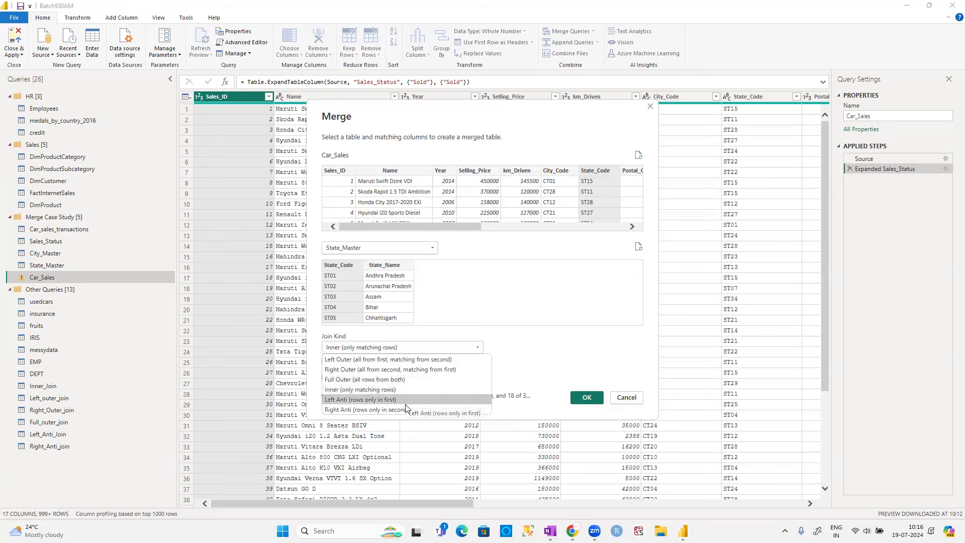
left_click(403, 369)
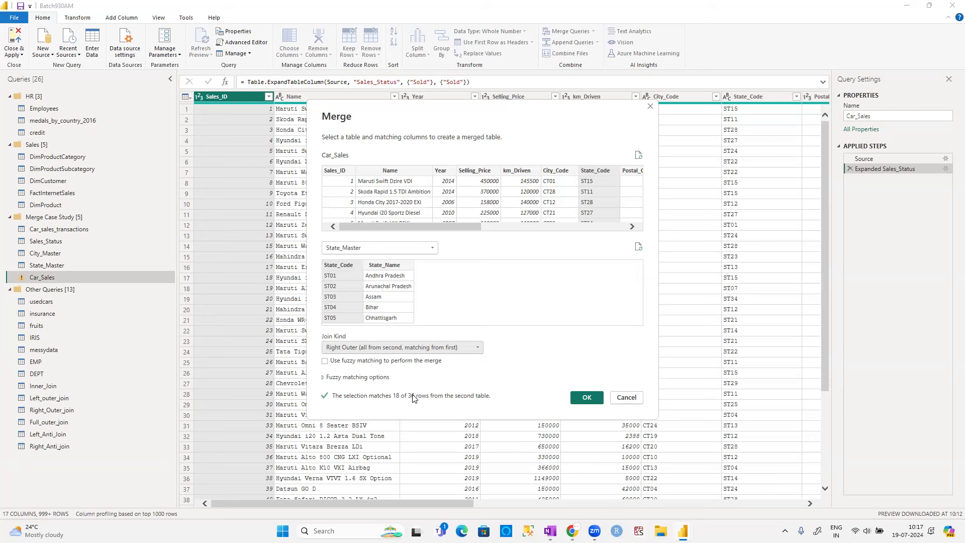
left_click(412, 349)
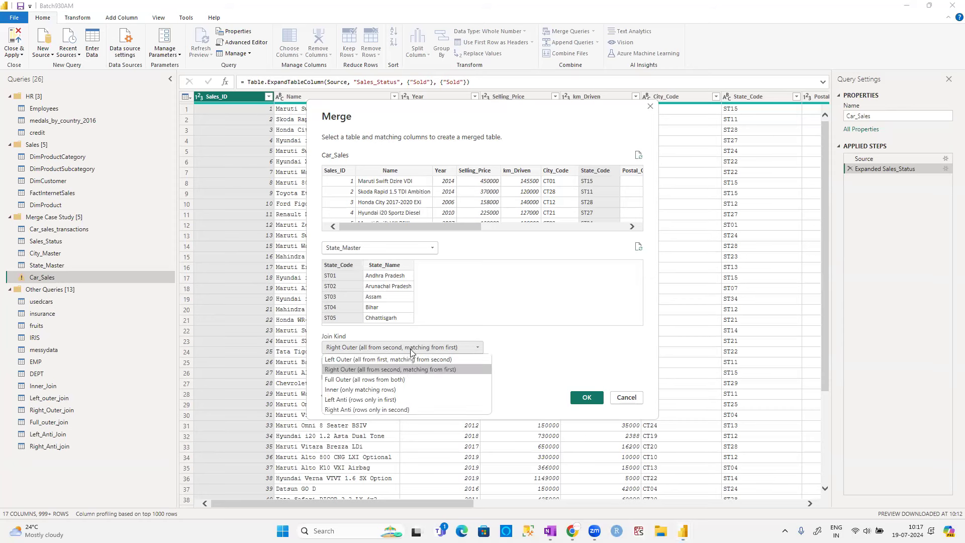
left_click(406, 392)
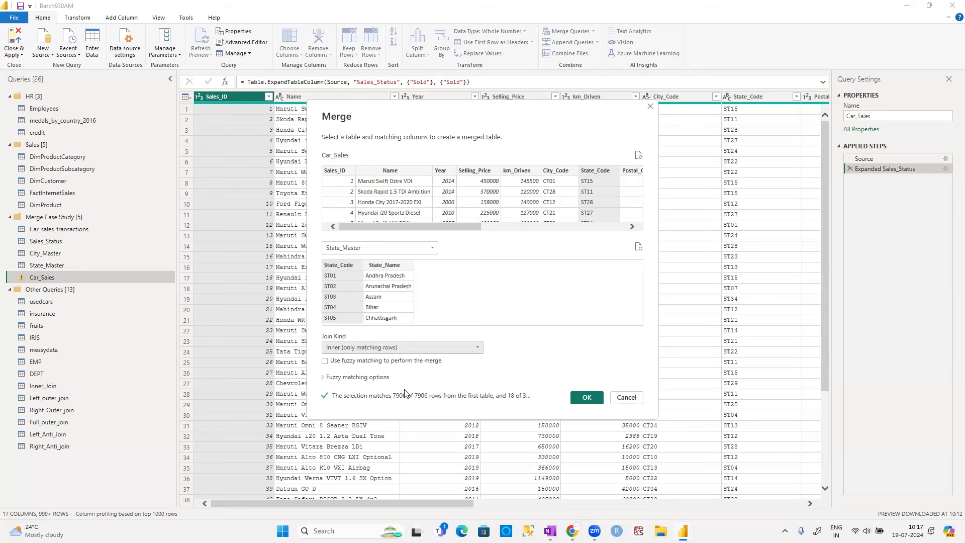
left_click(432, 352)
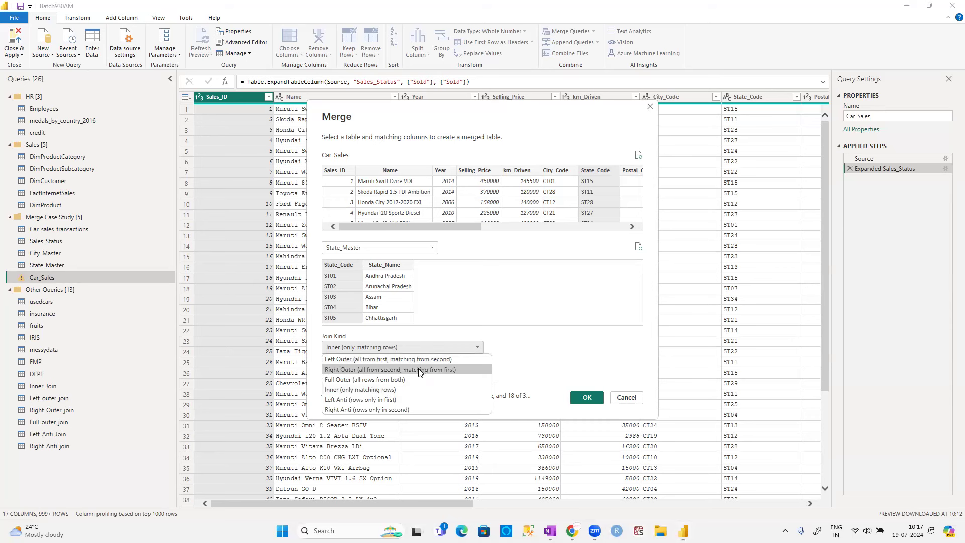
left_click(418, 368)
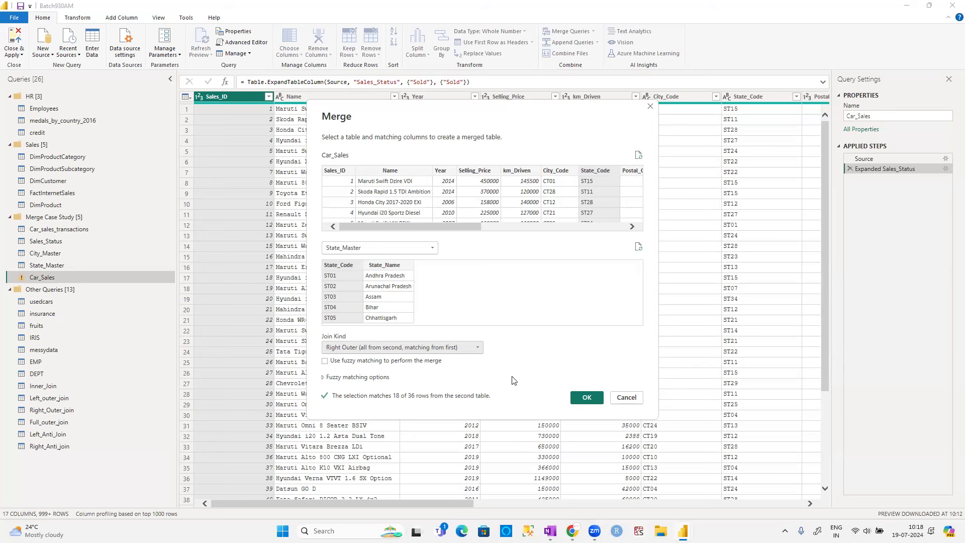
left_click(473, 350)
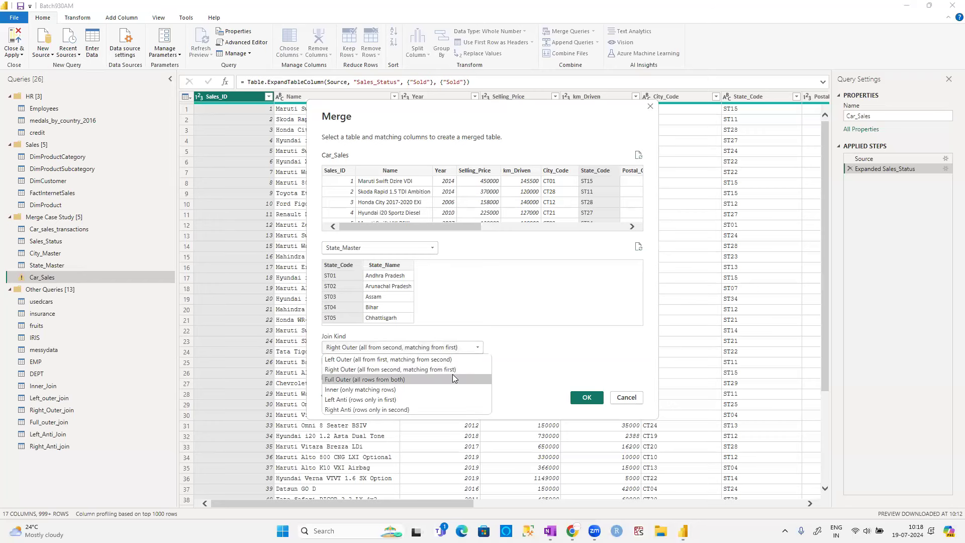
left_click(441, 389)
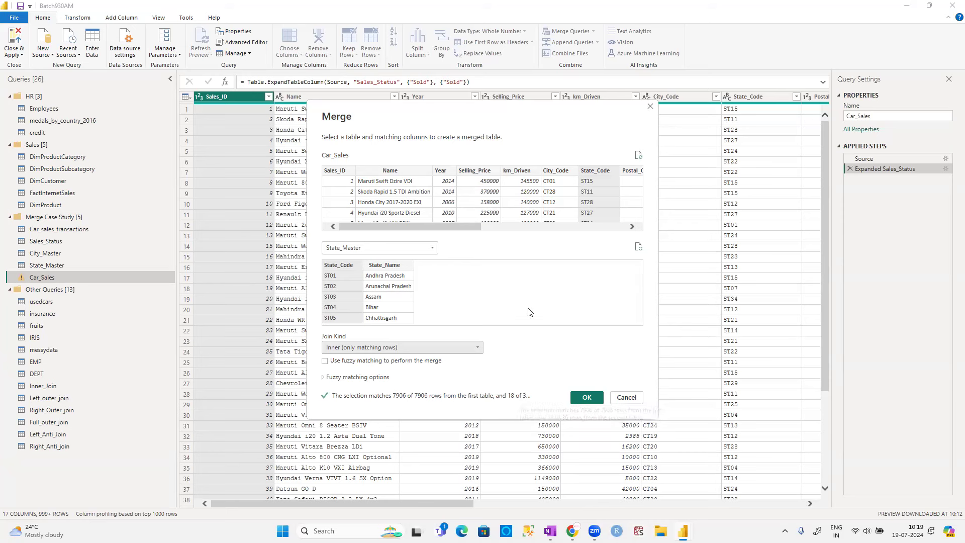
- Compare the merge's row matches under the Right Outer, Left Outer and Inner join kinds
left_click(468, 347)
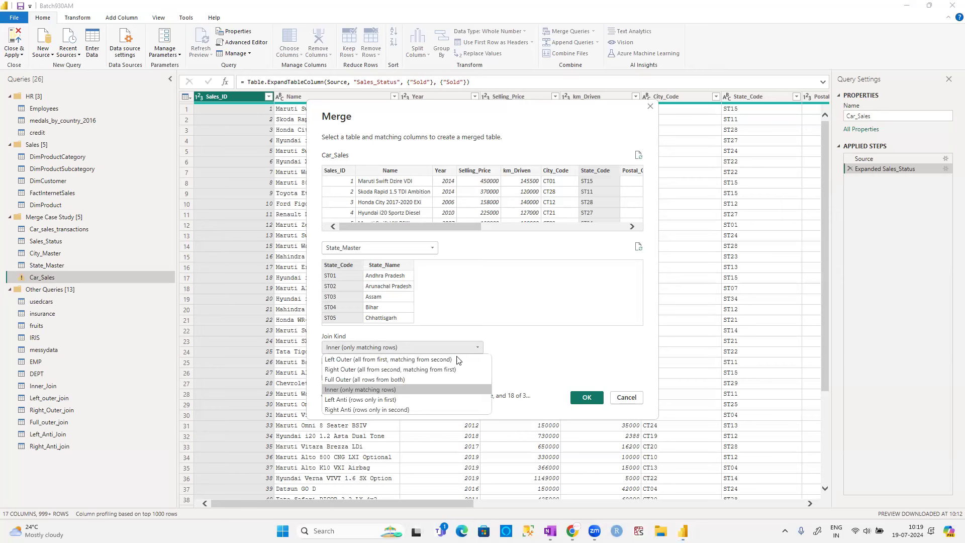
key("Escape")
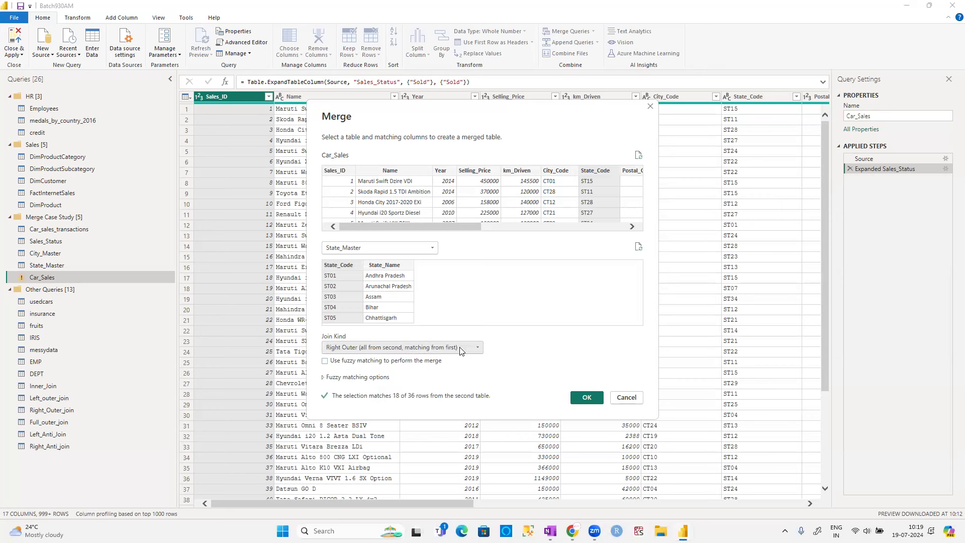
left_click(461, 348)
left_click(448, 359)
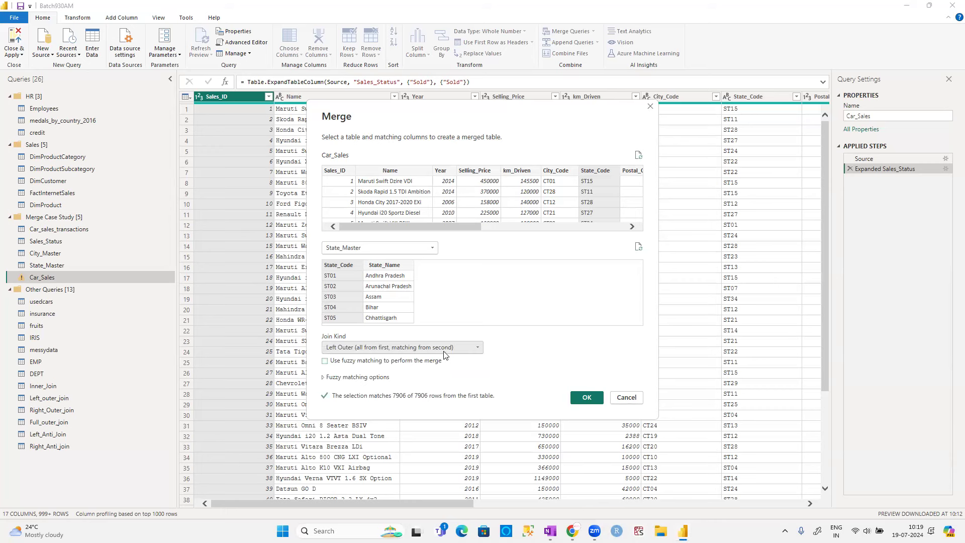
left_click(444, 348)
left_click(422, 390)
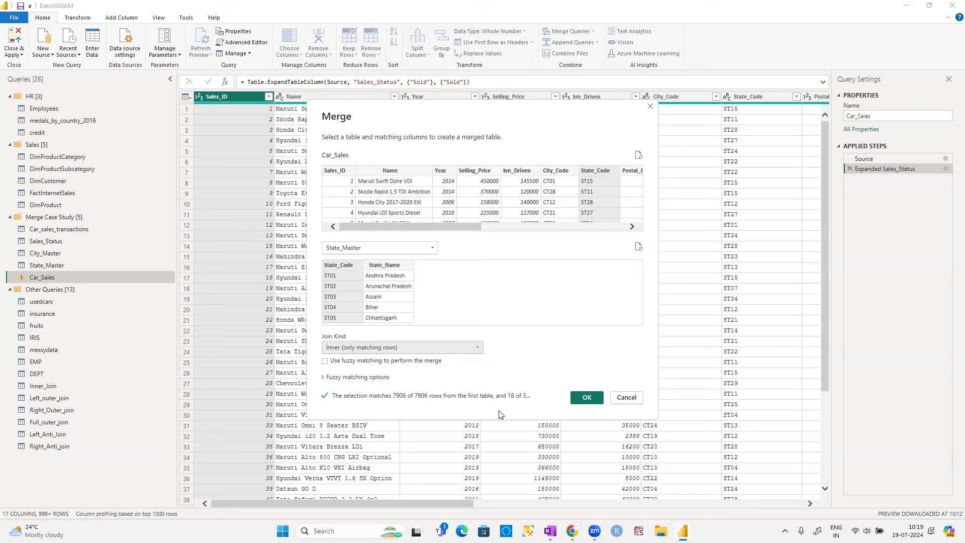
- Try fuzzy matching on the State_Master merge, turn it off again, and keep the Inner join kind
left_click(477, 350)
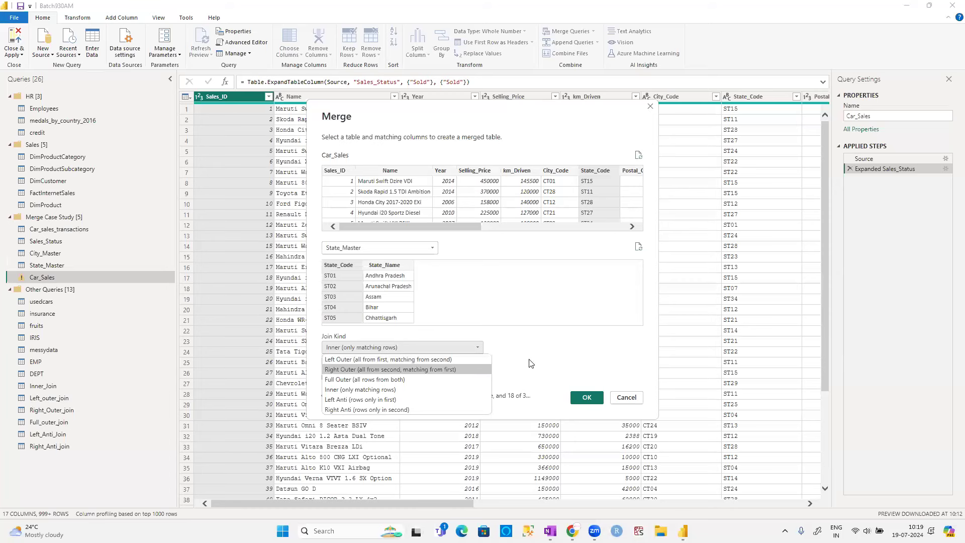
left_click(450, 367)
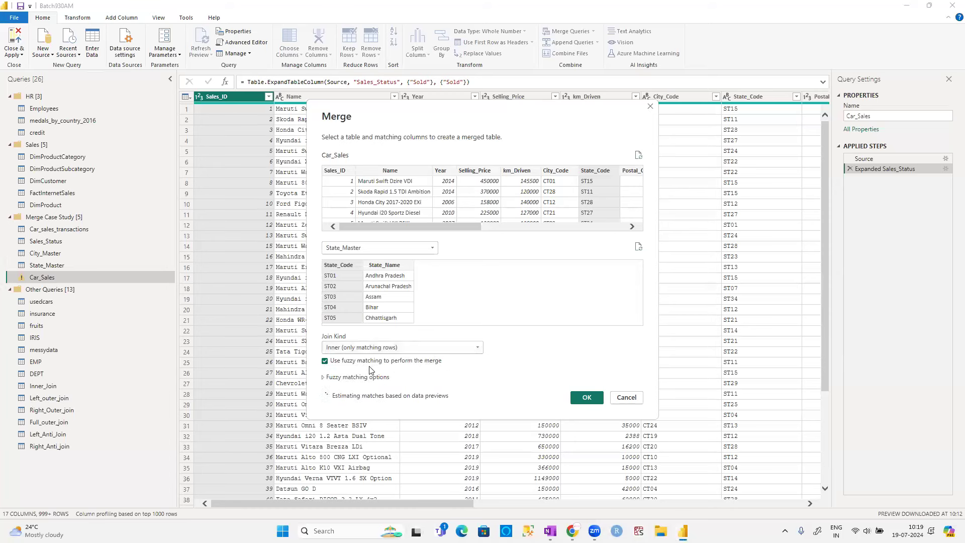
left_click(324, 361)
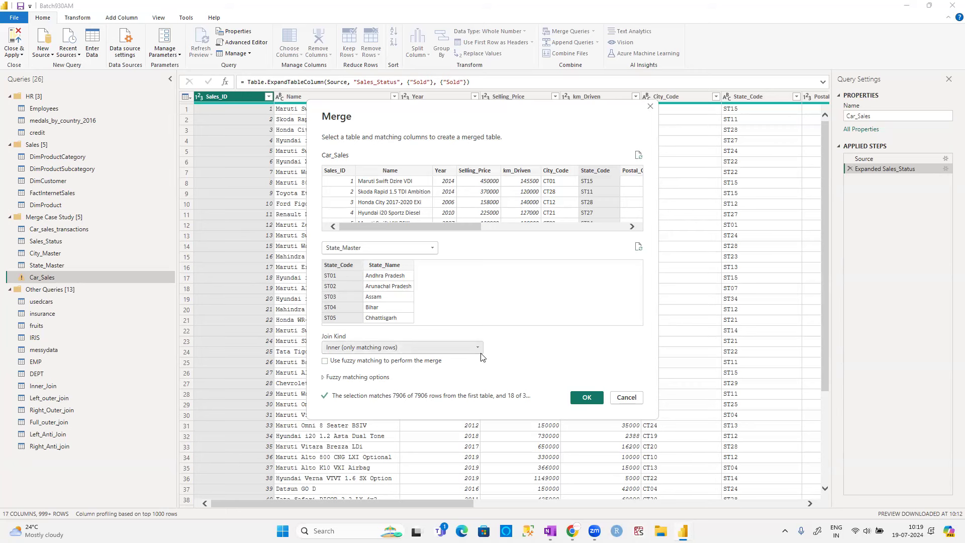
left_click(480, 350)
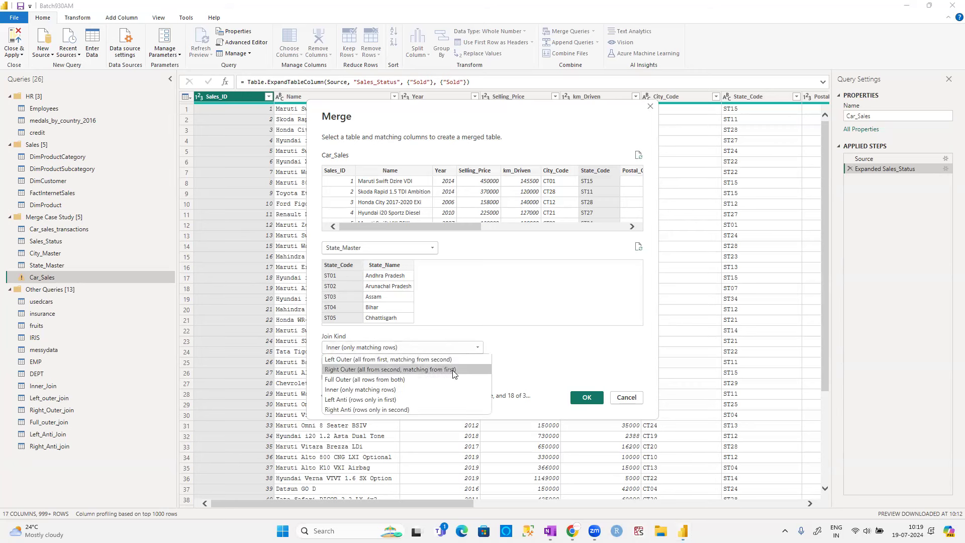
left_click(444, 389)
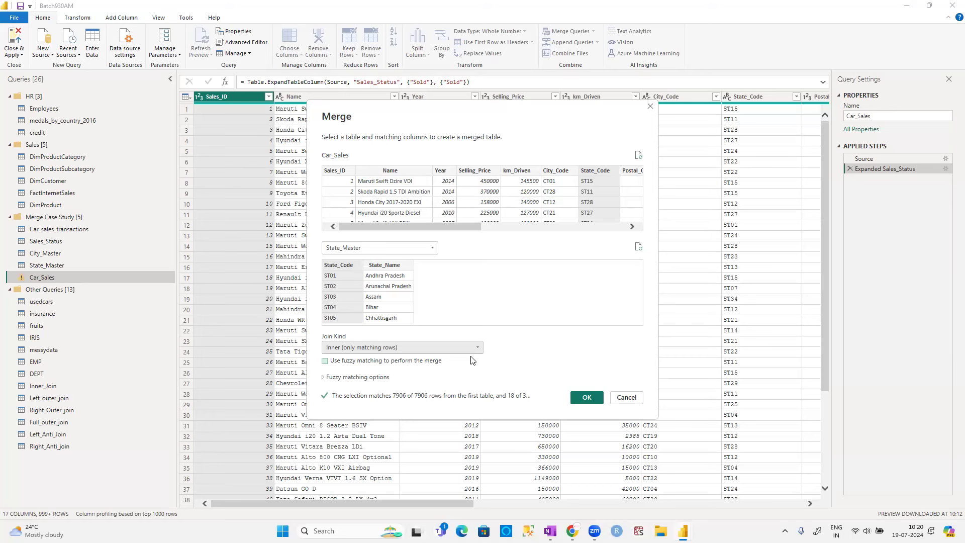
- Complete the State_Master merge with the Right Outer join kind and apply the query changes without closing the editor
left_click(349, 349)
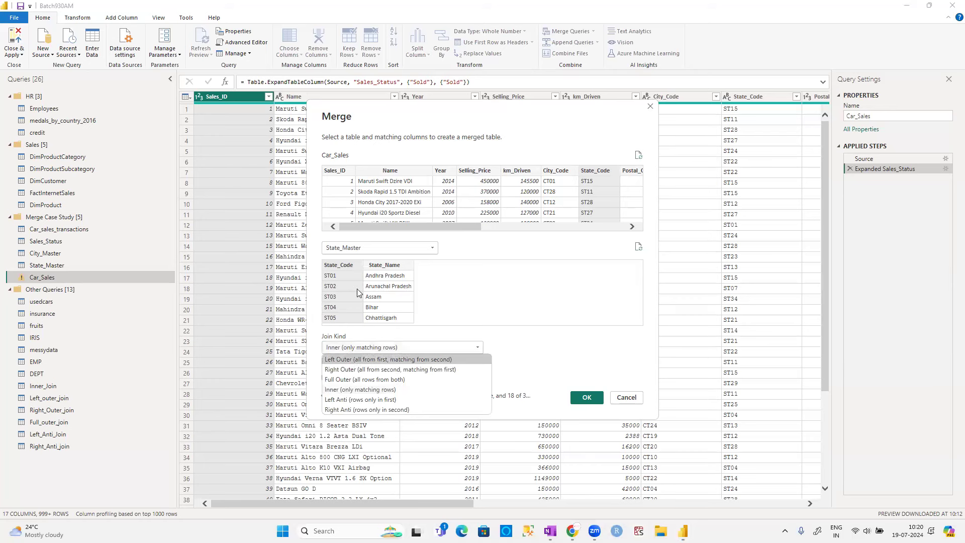
left_click(351, 369)
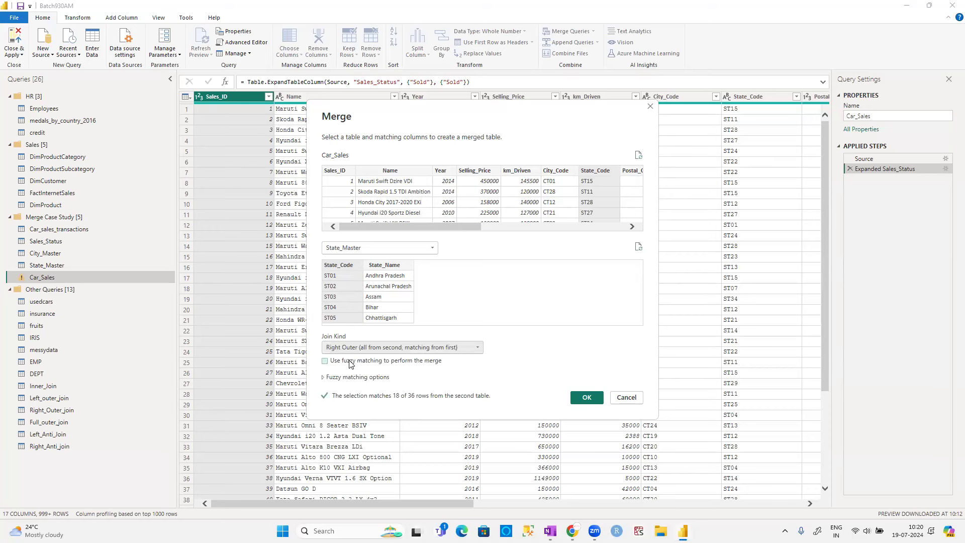
left_click(585, 398)
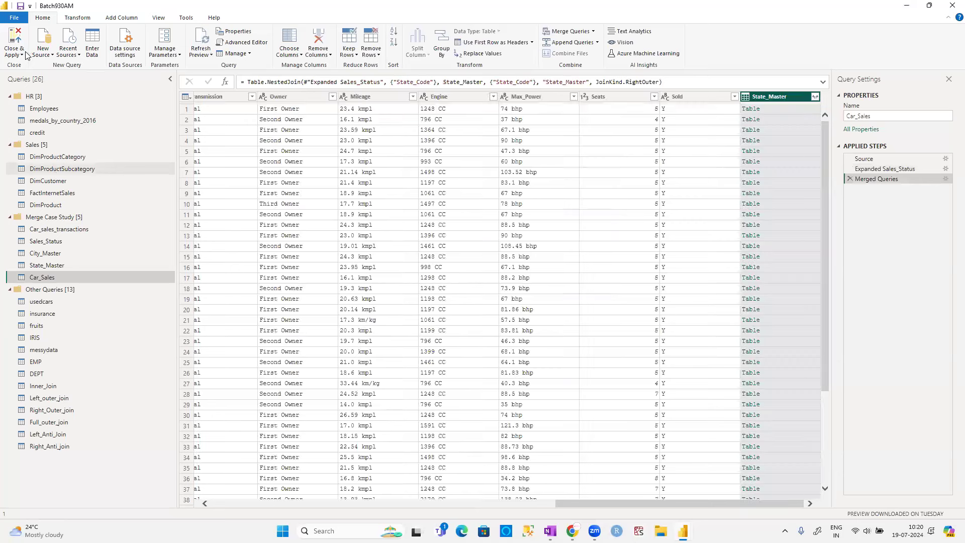
left_click(14, 55)
left_click(24, 78)
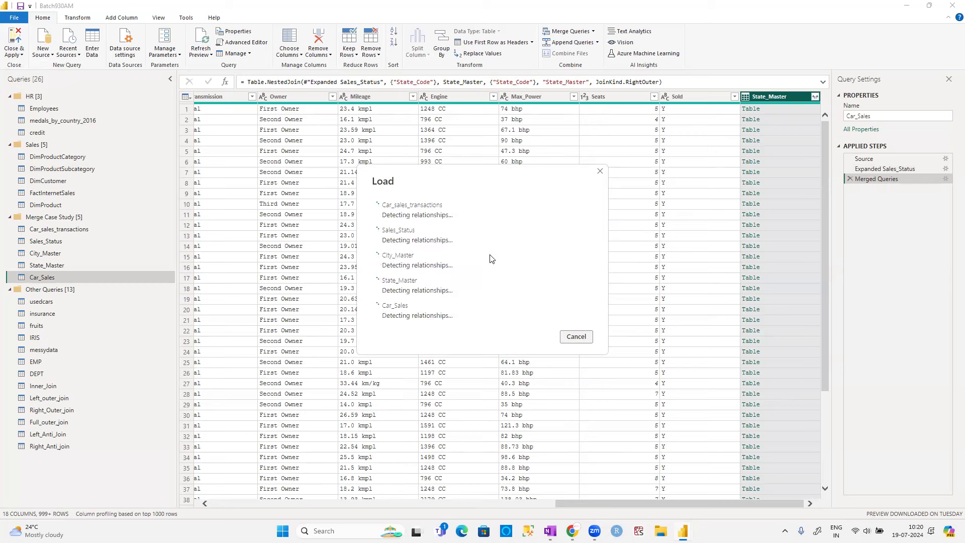
- Expand the State_Master column in Car_Sales to only State_Name, without the original column name as prefix
left_click(815, 98)
key("Escape")
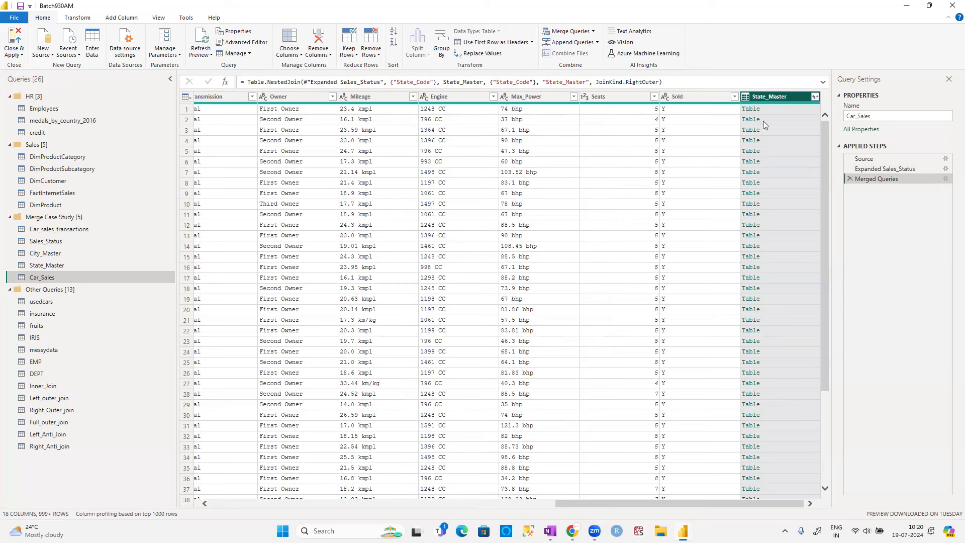
left_click(814, 99)
left_click(668, 138)
left_click(667, 147)
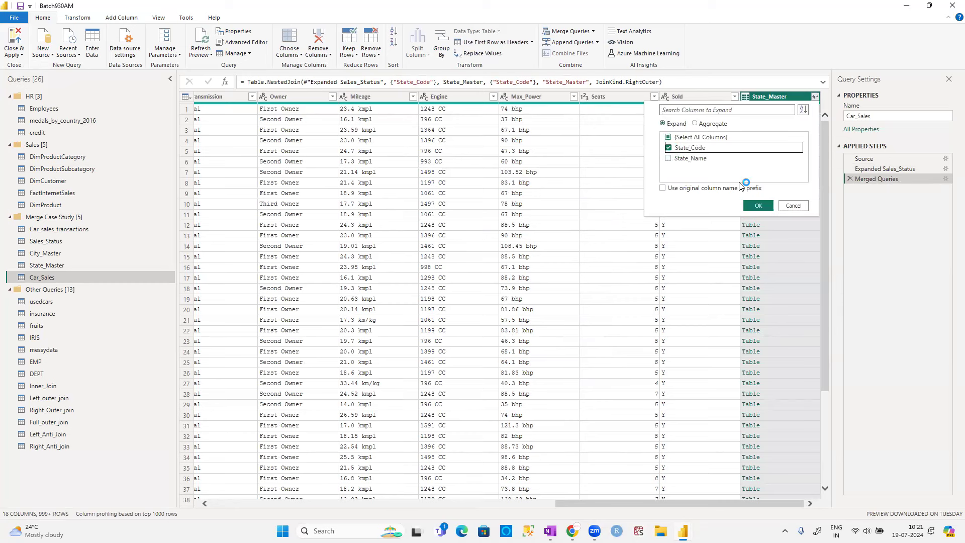
left_click(668, 158)
left_click(668, 148)
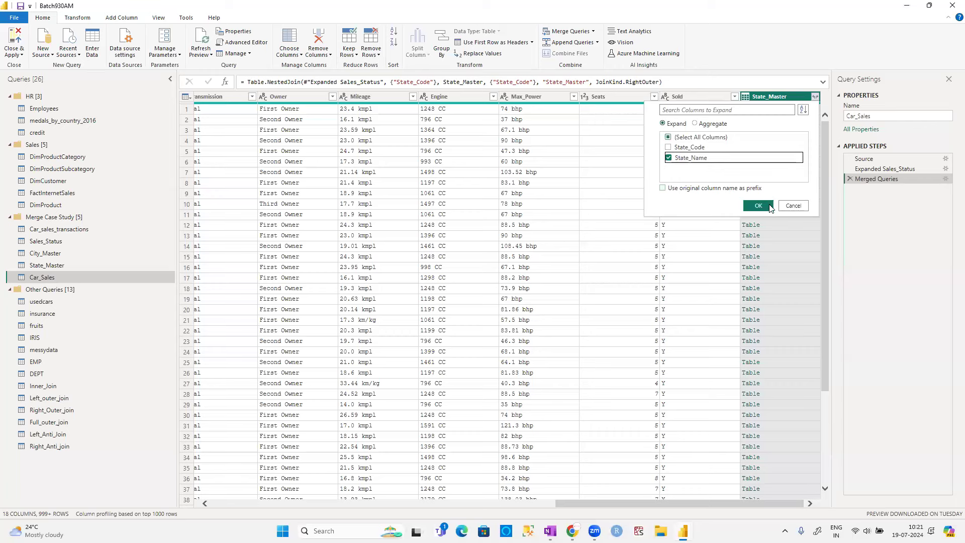
left_click(757, 205)
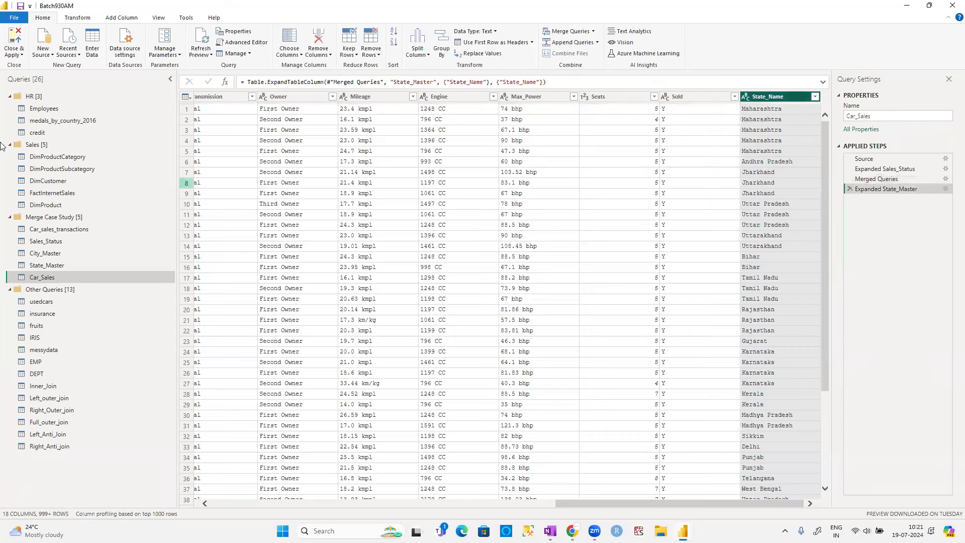
- Apply the query changes without closing the Power Query Editor and switch to the Power BI report window
left_click(21, 54)
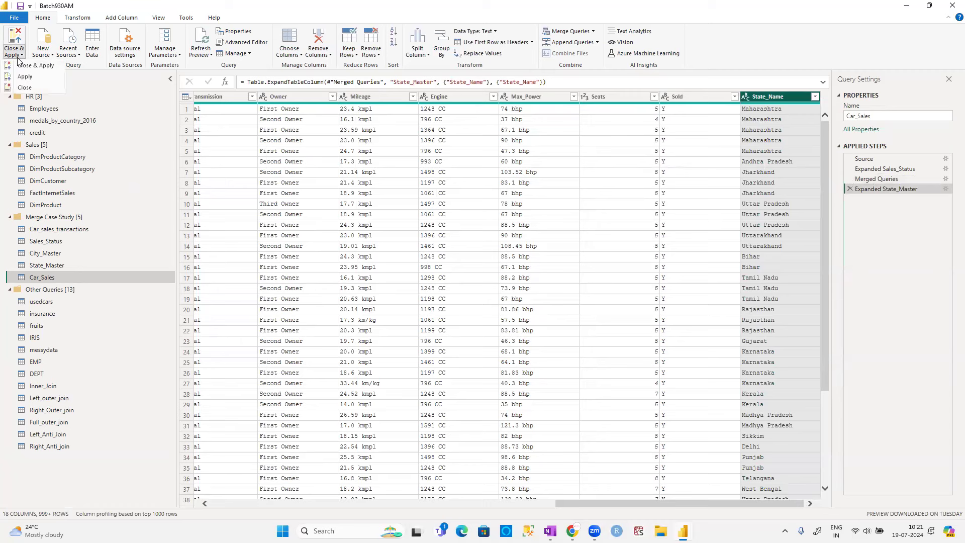
left_click(28, 73)
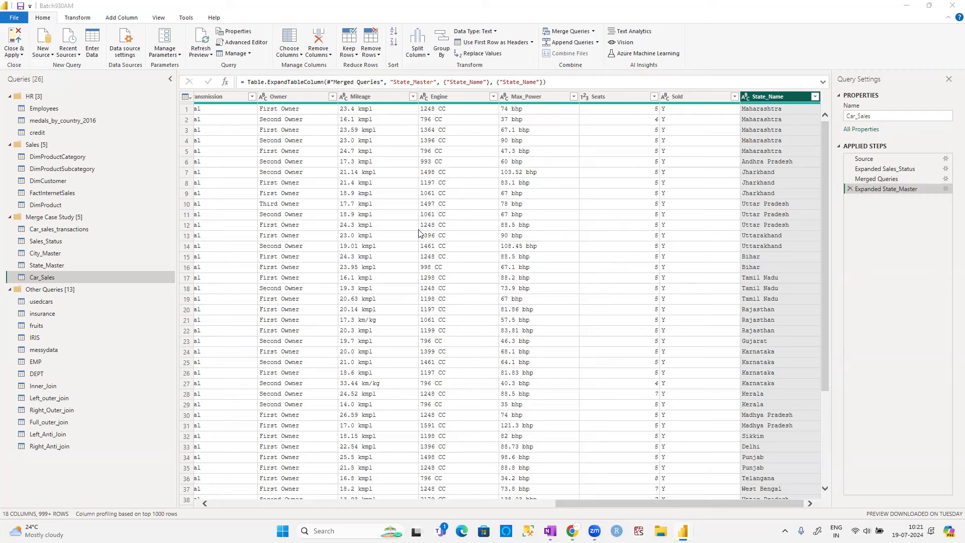
key("alt+Tab")
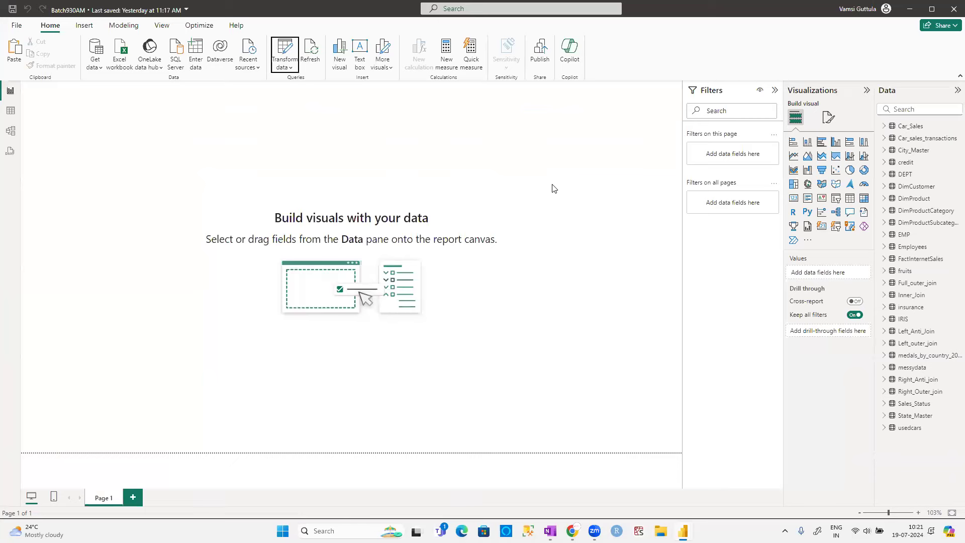
- Add a table visual to Page 1, move it toward the middle of the canvas and enlarge it
left_click(850, 198)
left_click_drag(129, 171, 236, 207)
left_click_drag(269, 253, 561, 412)
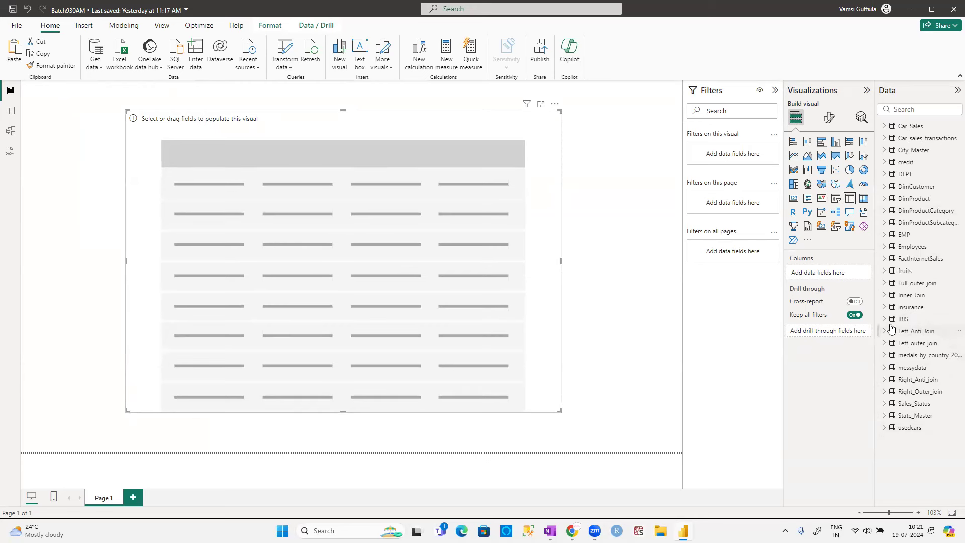
- Fill the table with State_Name and Sales_ID from Car_Sales, summarizing Sales_ID by Count
left_click(887, 127)
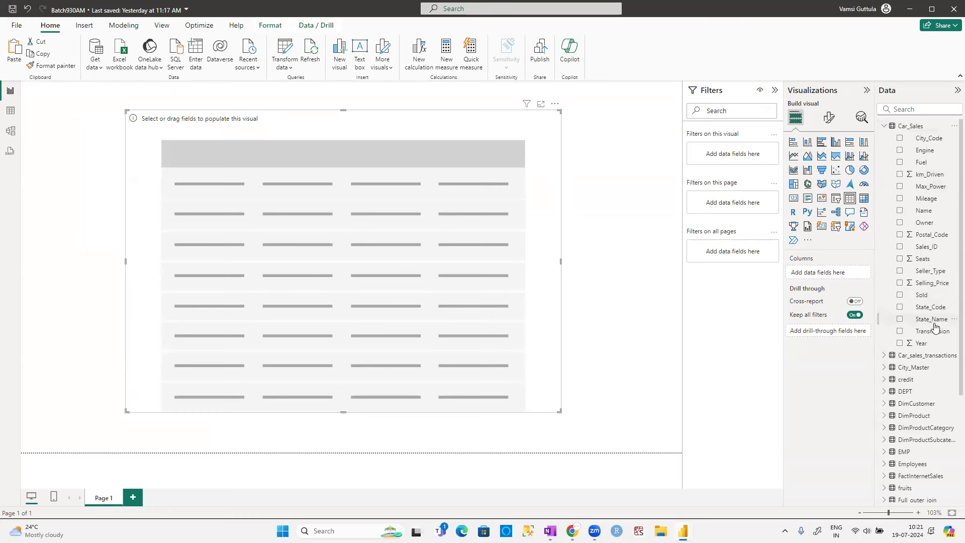
left_click_drag(934, 323, 843, 278)
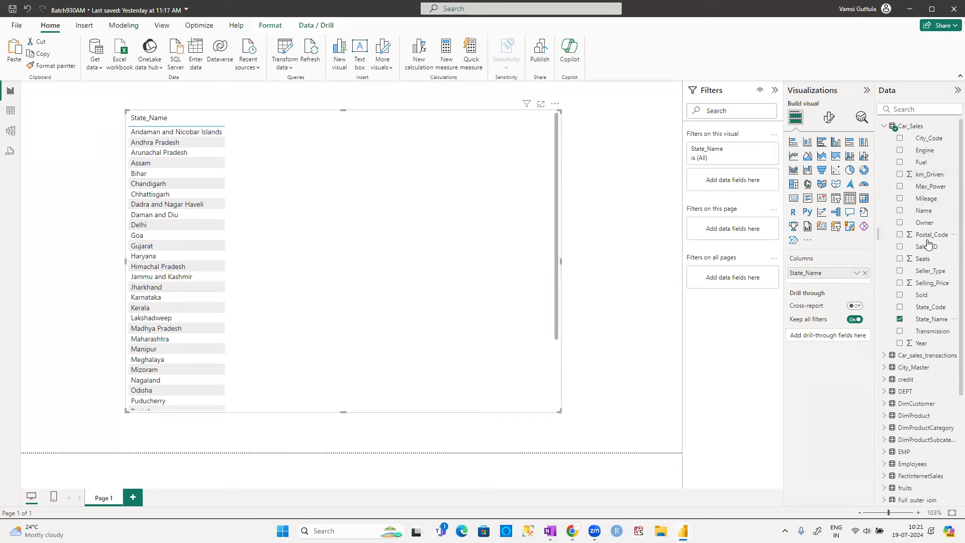
left_click_drag(927, 246, 855, 285)
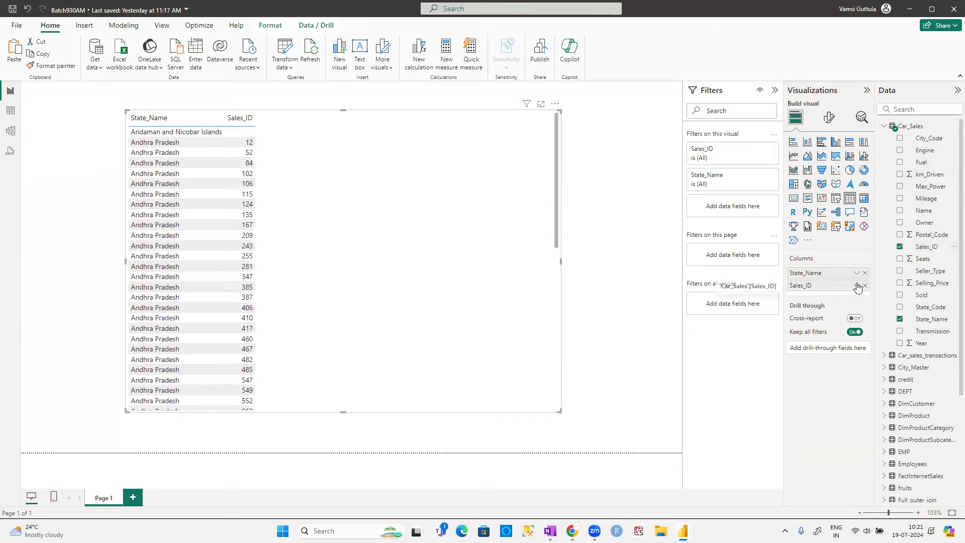
left_click(857, 286)
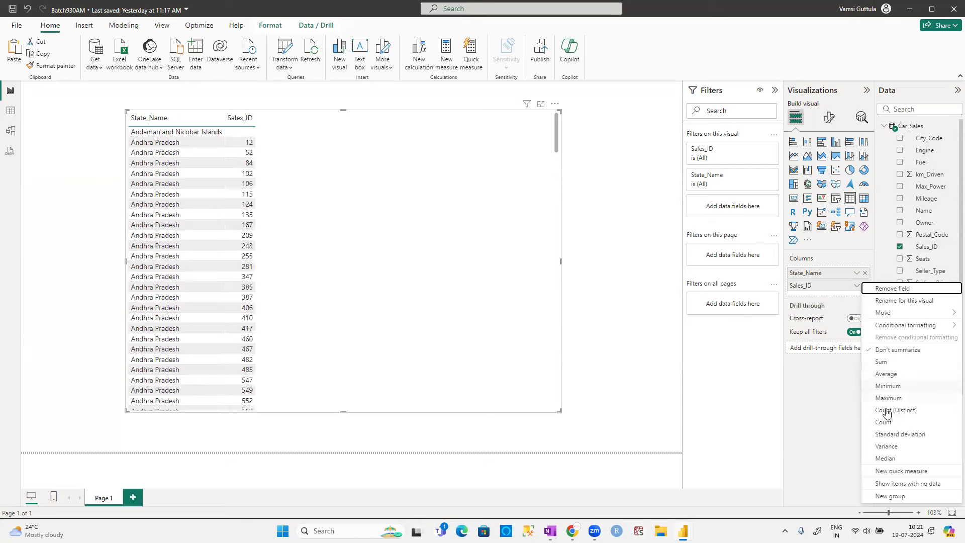
left_click(886, 425)
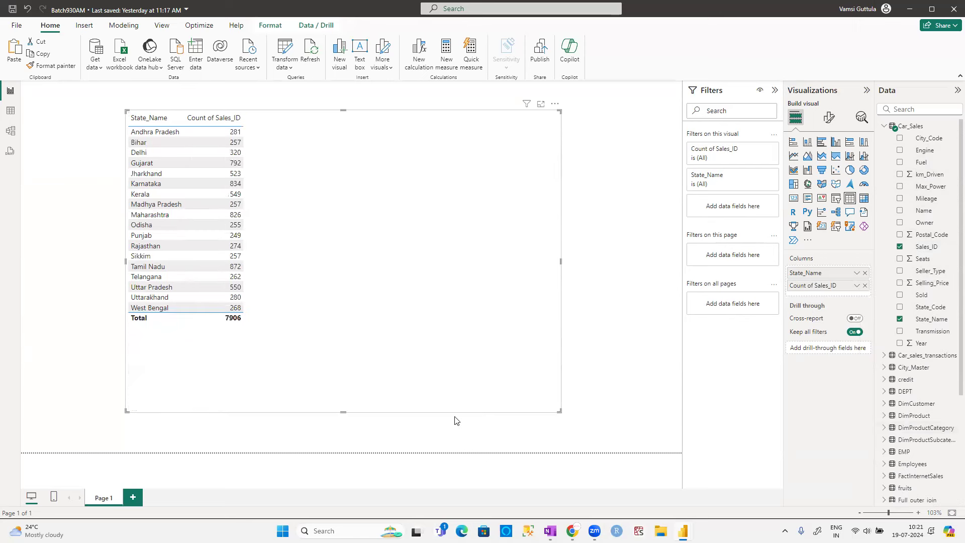
- Shrink the state table visual to fit its contents and deselect it
left_click_drag(558, 412, 312, 381)
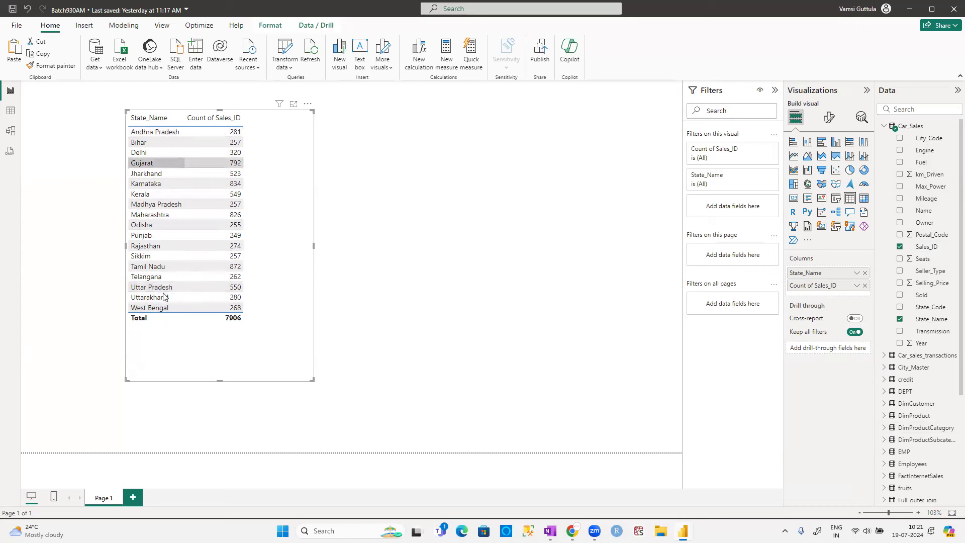
left_click_drag(301, 378, 259, 336)
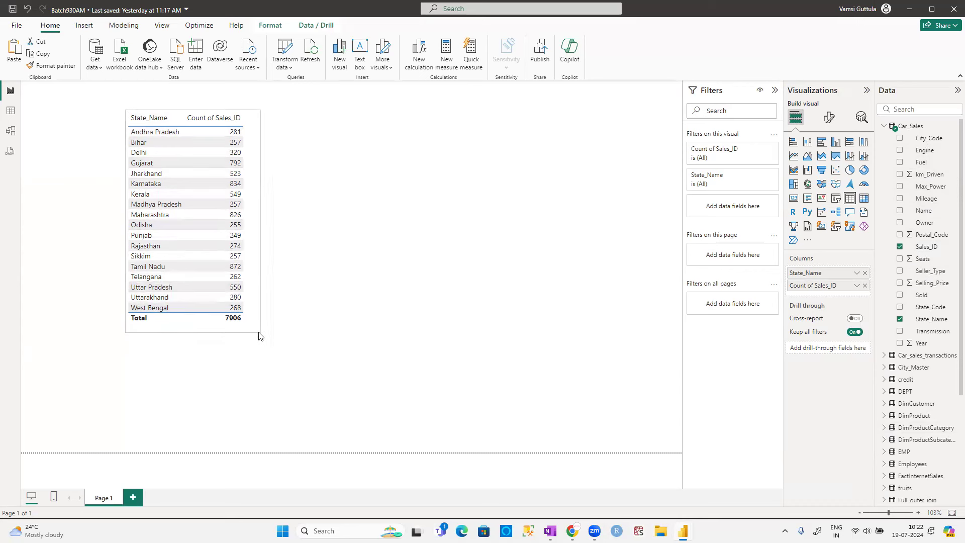
left_click(332, 297)
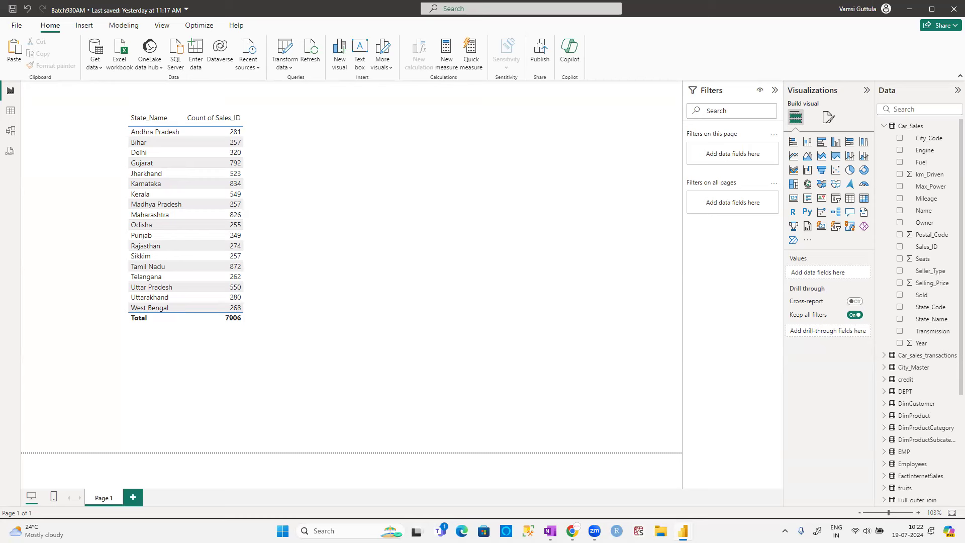
- Switch back to the Power Query Editor, review the join kinds of the State_Master merge and keep Right Outer
key("alt+Tab")
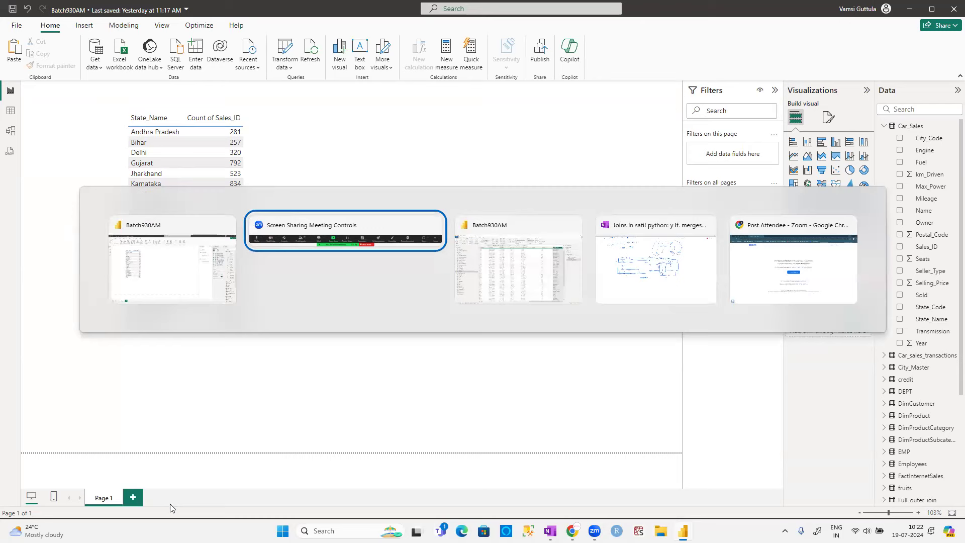
key("alt+Tab")
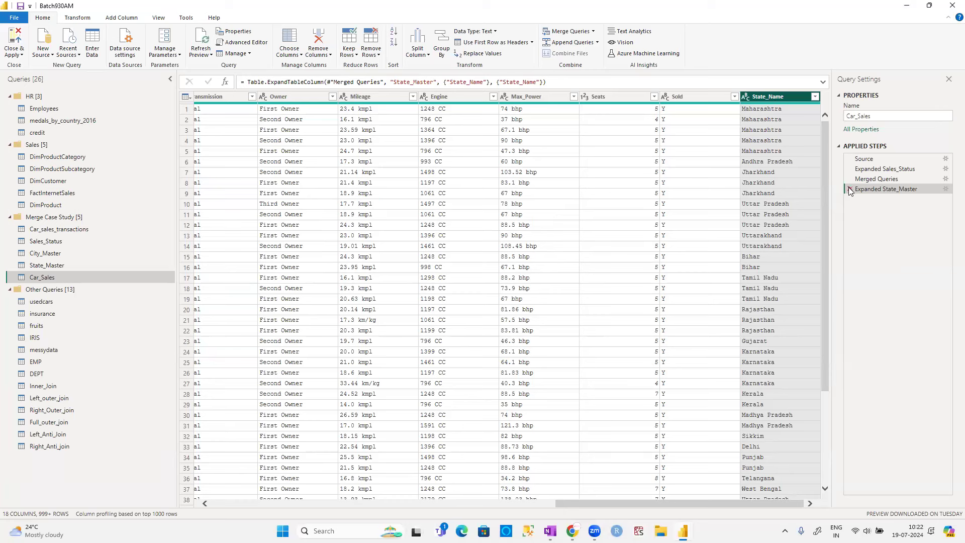
left_click(934, 179)
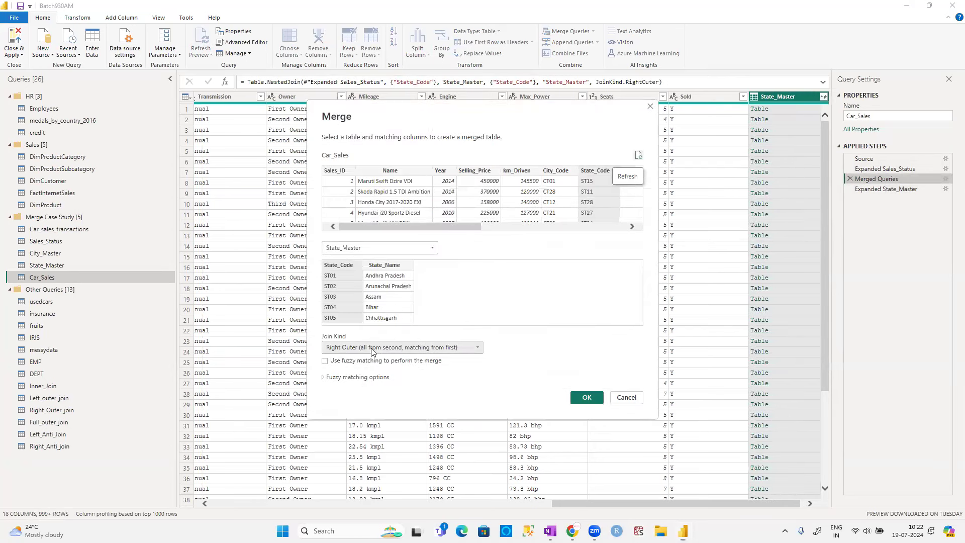
left_click(373, 348)
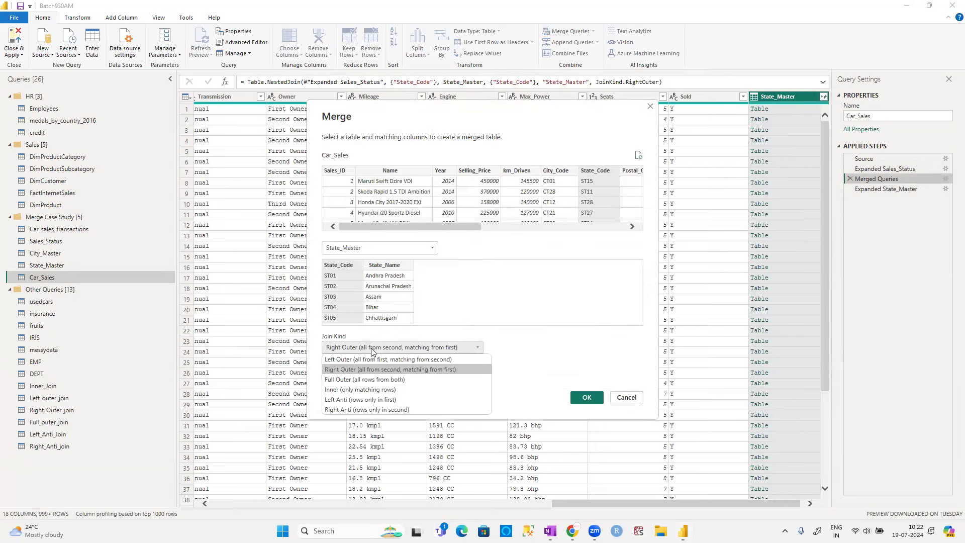
left_click(516, 351)
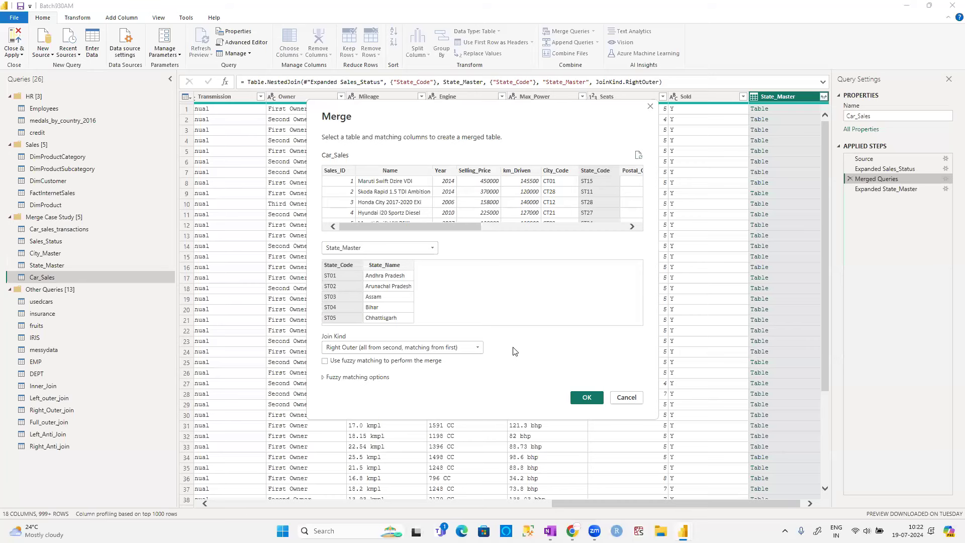
left_click(416, 353)
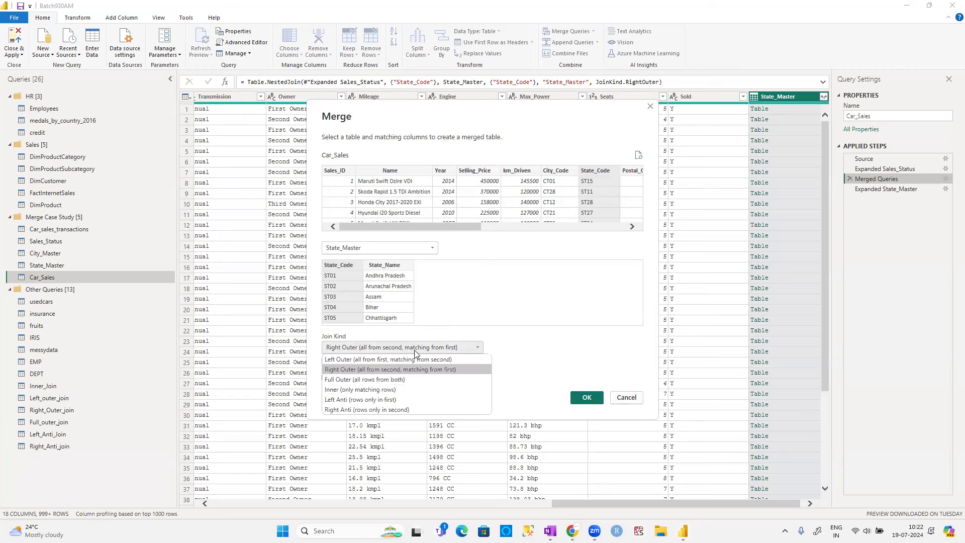
left_click(417, 369)
left_click(584, 396)
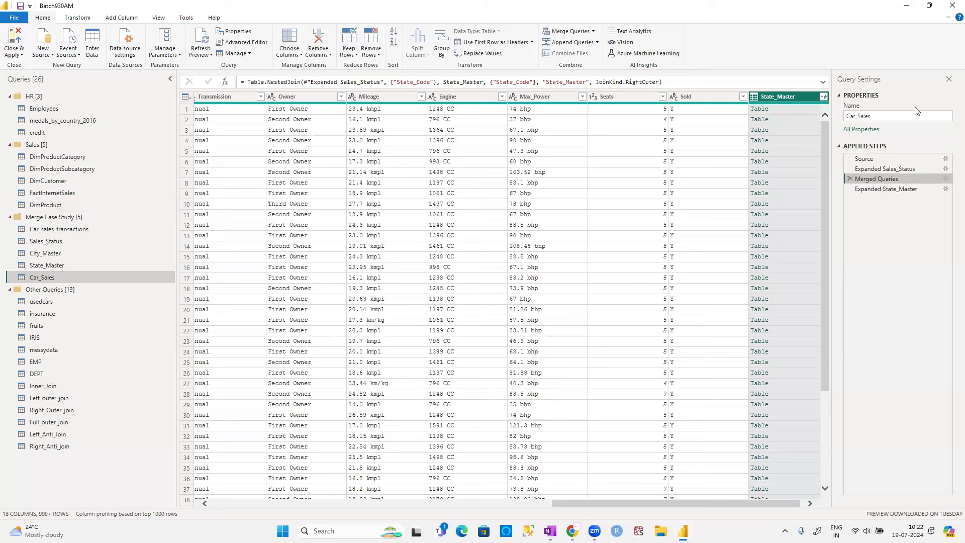
- Show the column profile of Sales_ID at the Expanded State_Master step, based on the entire data set
left_click(874, 189)
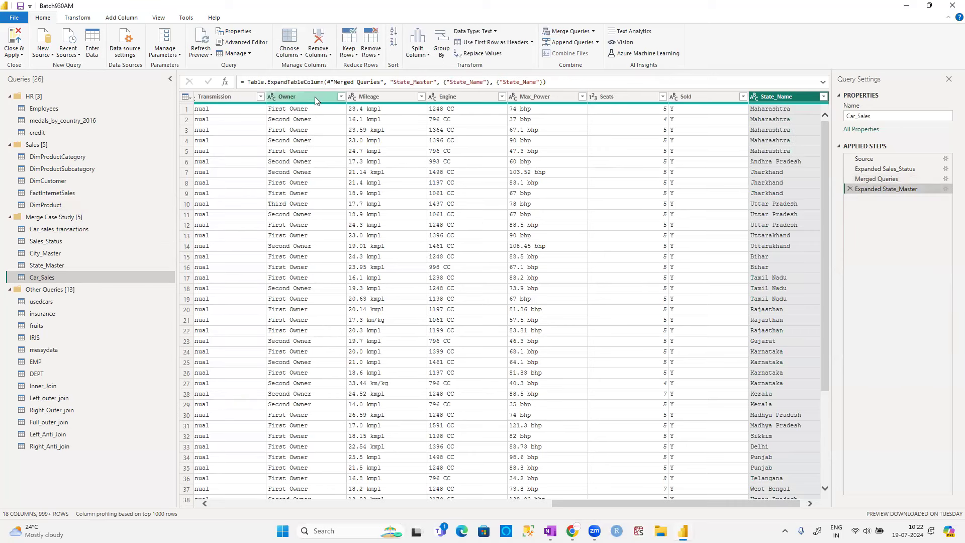
left_click_drag(676, 499, 214, 501)
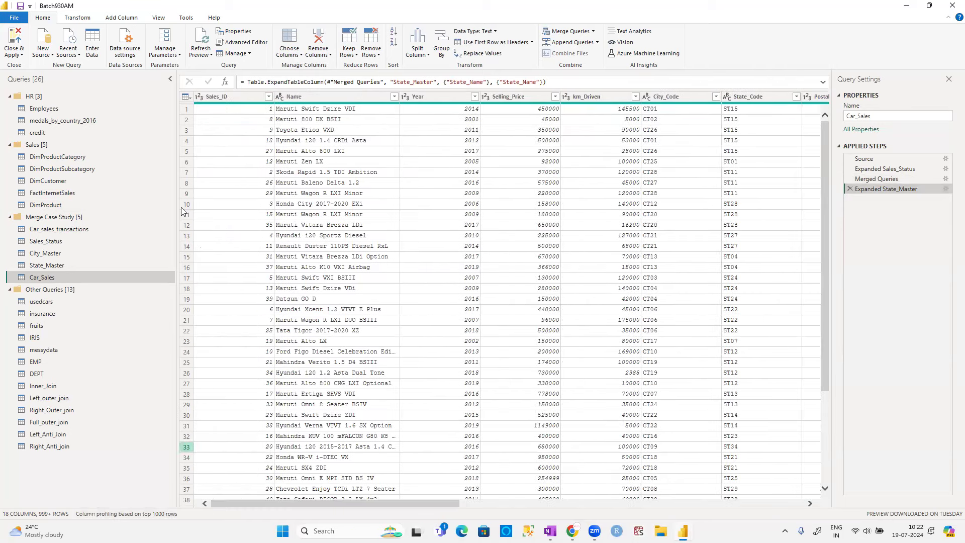
left_click(230, 97)
left_click(159, 17)
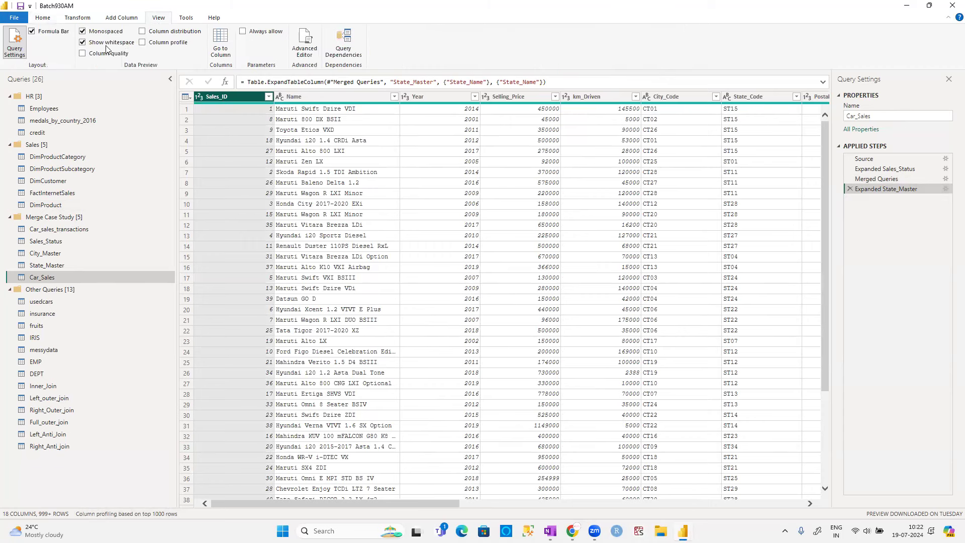
left_click(146, 44)
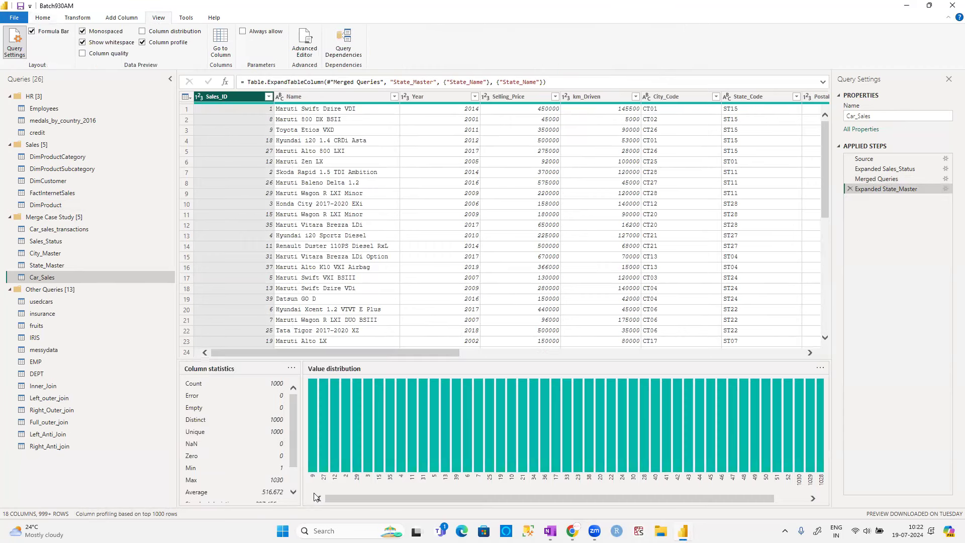
left_click(166, 510)
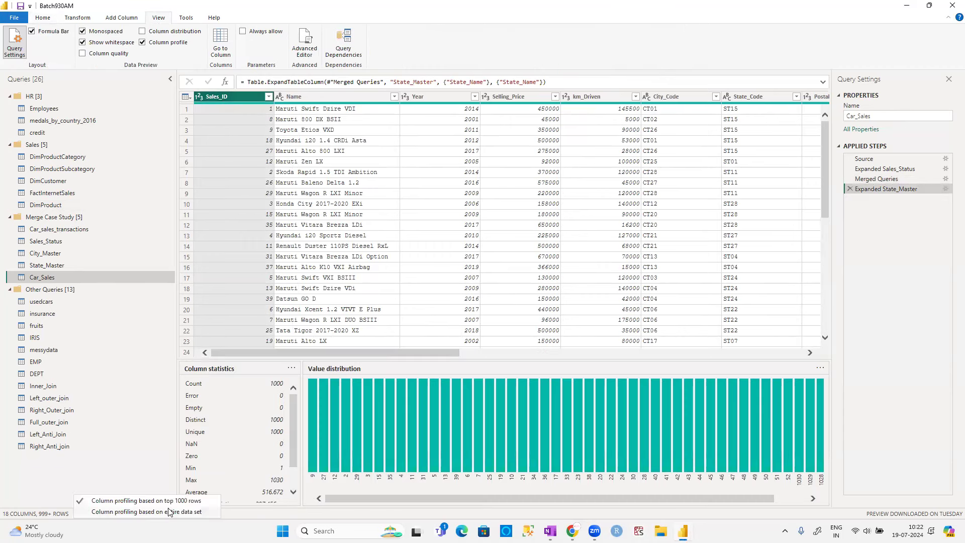
left_click(168, 508)
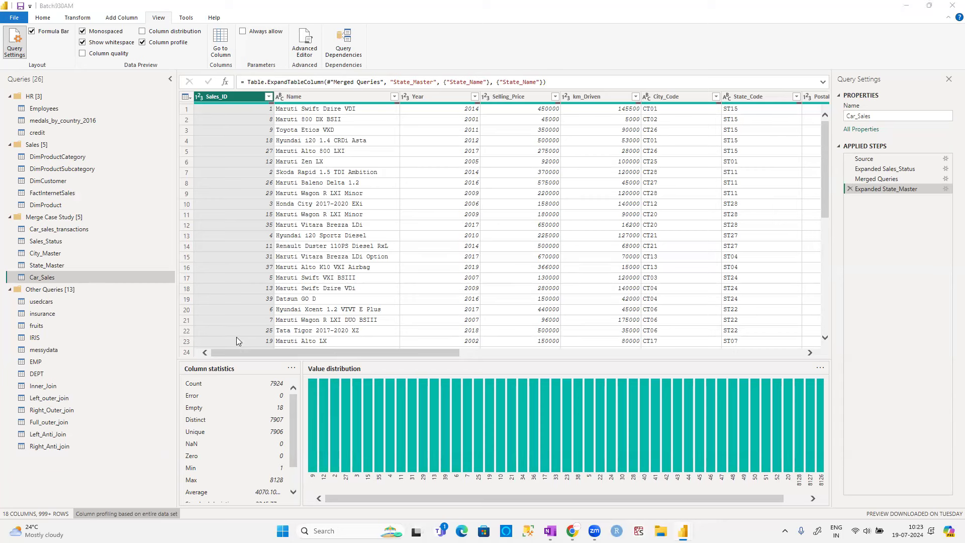
- Return to the report window and add a second, enlarged table visual beside the first one
key("alt+Tab")
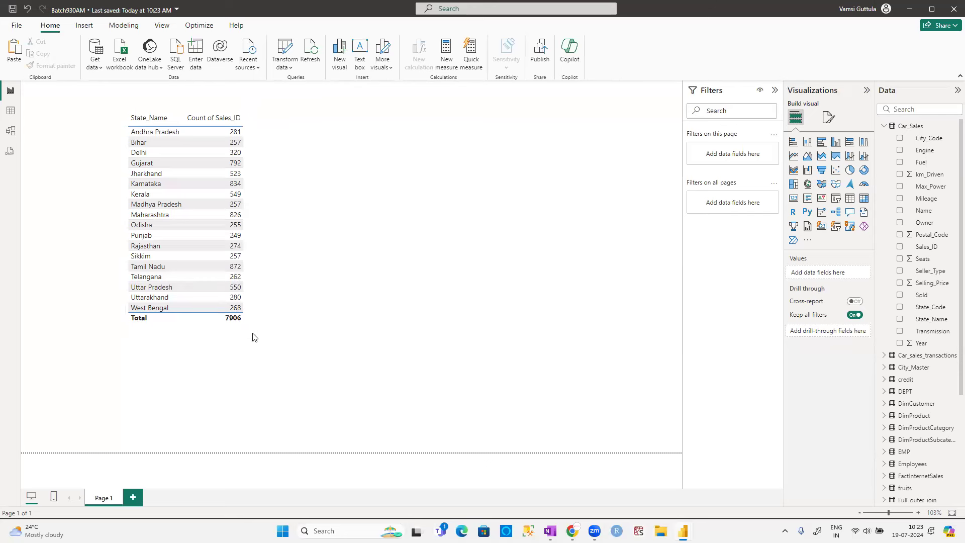
left_click(275, 333)
left_click(422, 282)
left_click(850, 198)
left_click_drag(154, 406, 359, 188)
left_click_drag(457, 235, 532, 345)
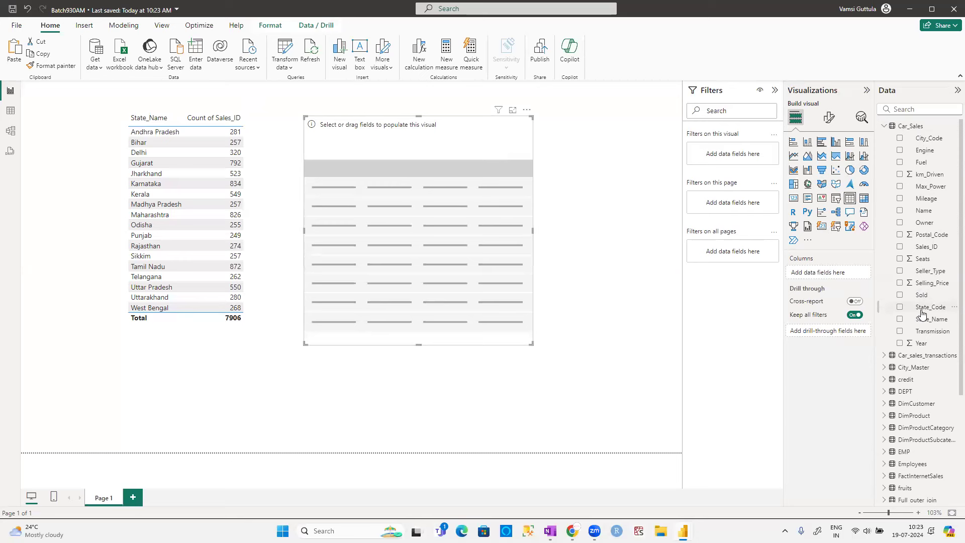
- Fill the second table with State_Name and Sales_ID from Car_Sales, summarizing Sales_ID by Count (Distinct)
left_click_drag(920, 320, 824, 273)
left_click(900, 318)
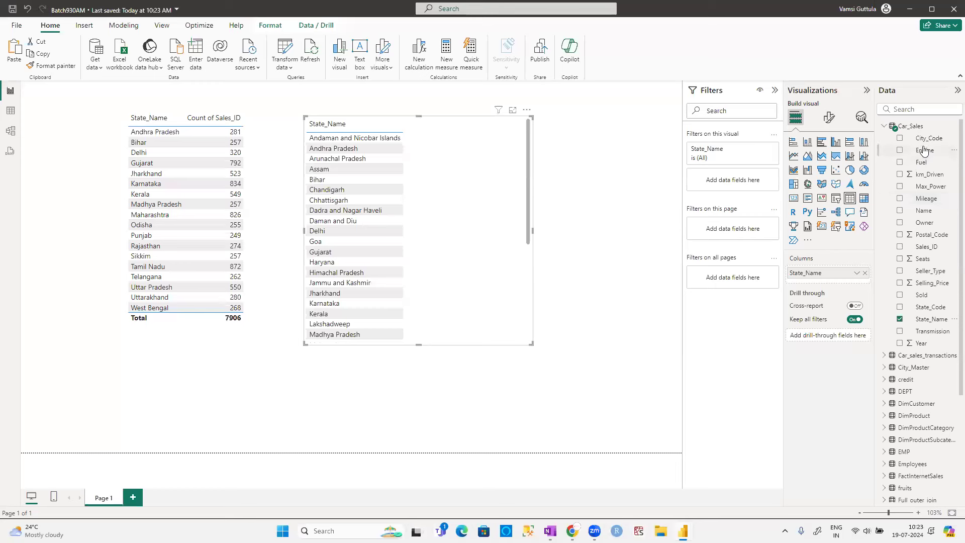
left_click_drag(927, 247, 793, 293)
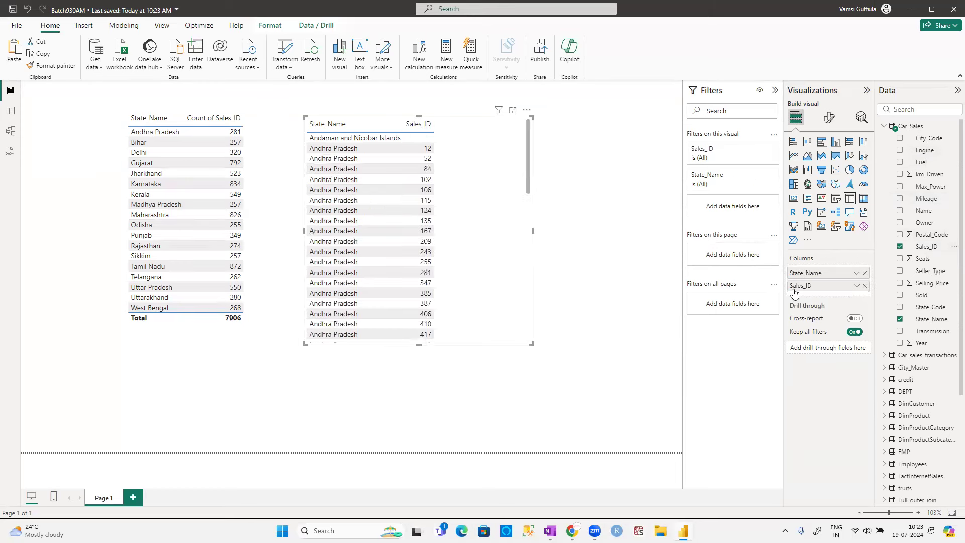
left_click(856, 285)
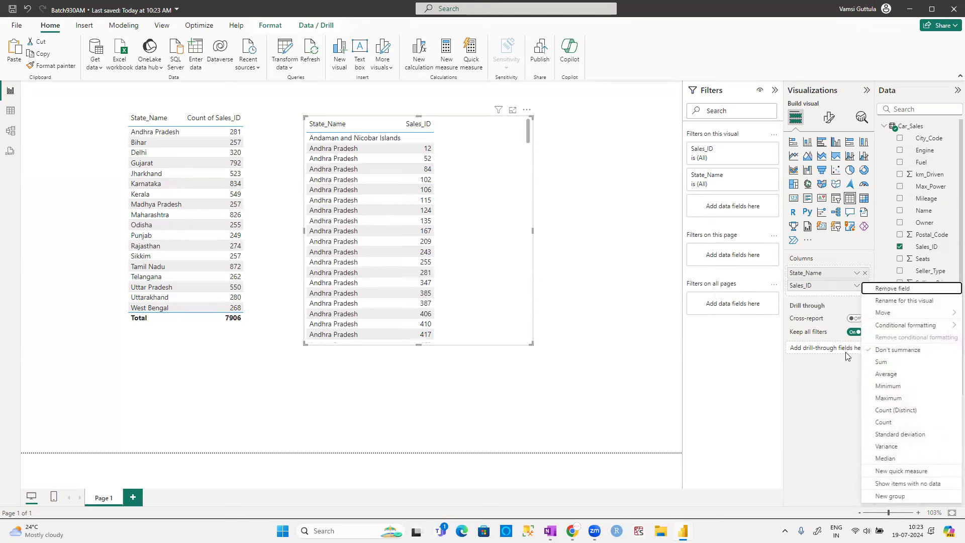
left_click(884, 422)
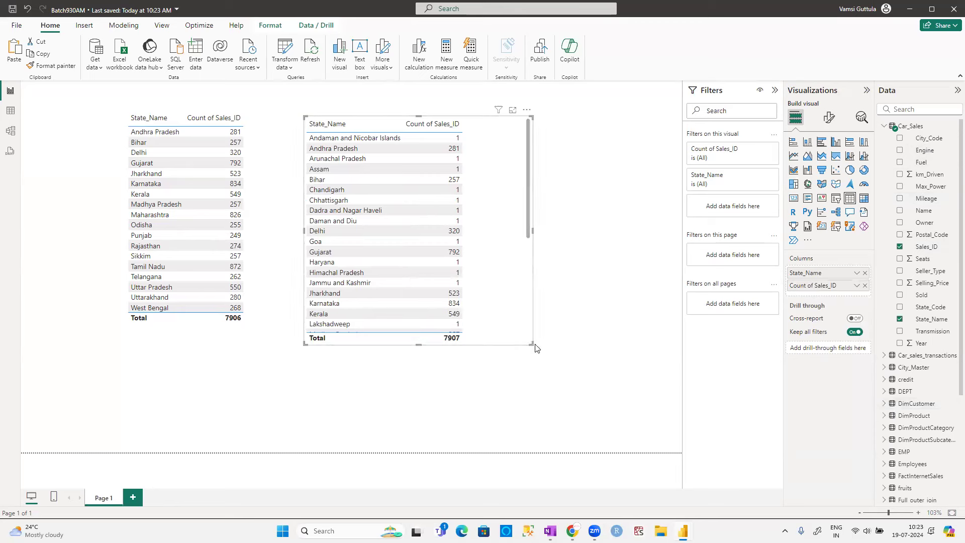
- Lengthen the second table down to the page's lower edge and look through its state rows
left_click_drag(531, 342, 529, 460)
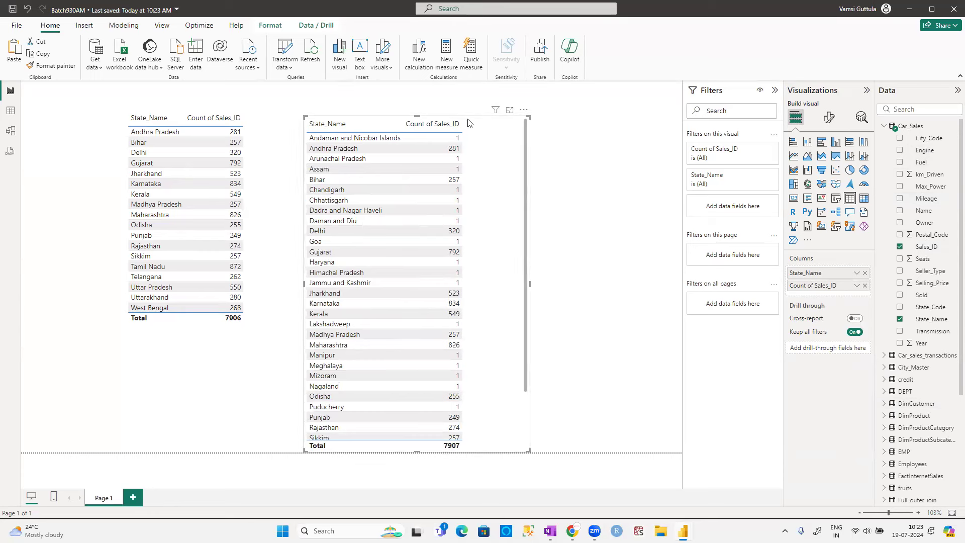
left_click_drag(524, 305, 526, 426)
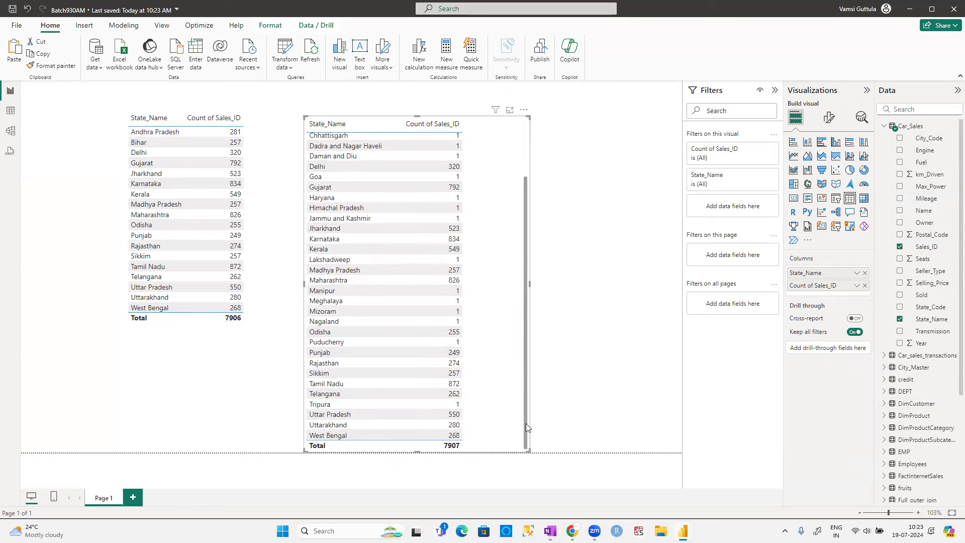
scroll(512, 252, "up", 3)
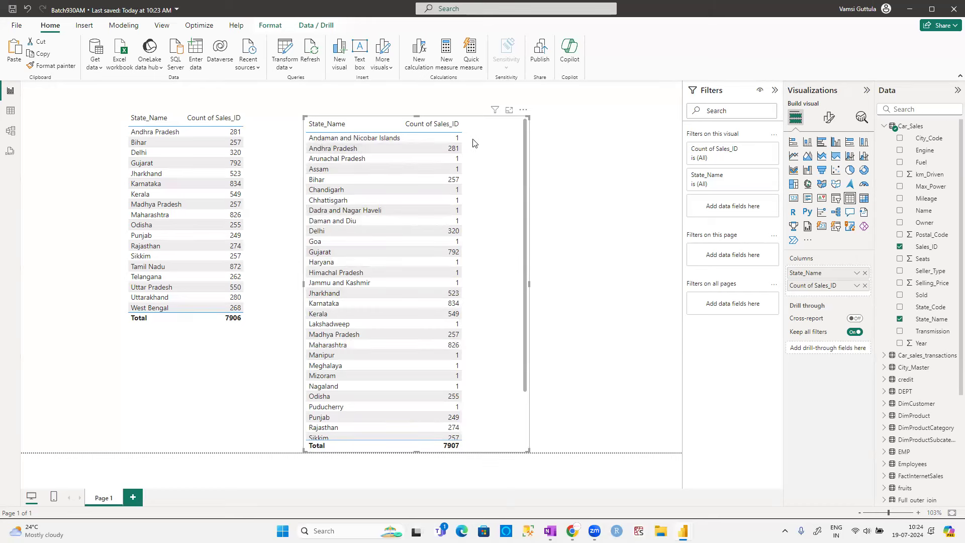
- Switch the second table's Sales_ID summarization to Count for comparison, and set it back to Count (Distinct)
left_click(856, 285)
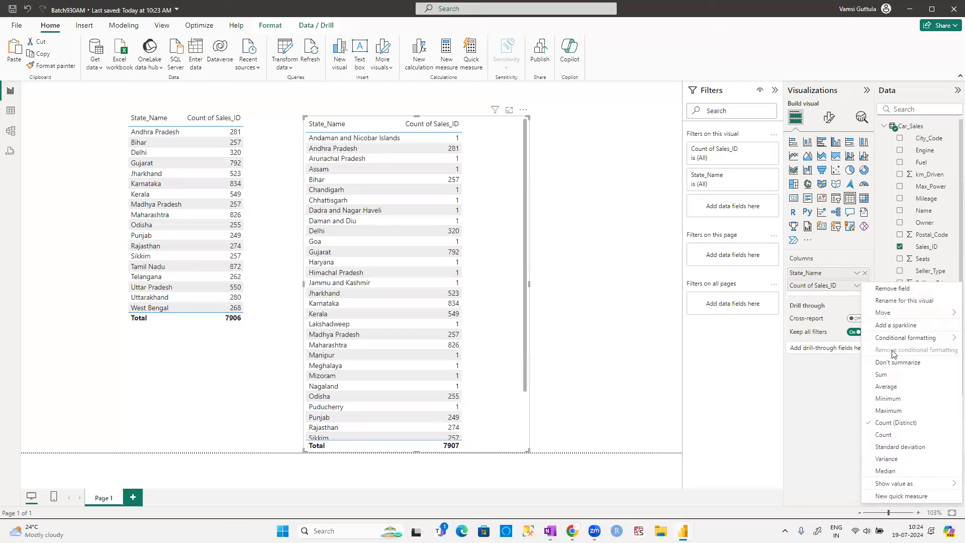
left_click(899, 436)
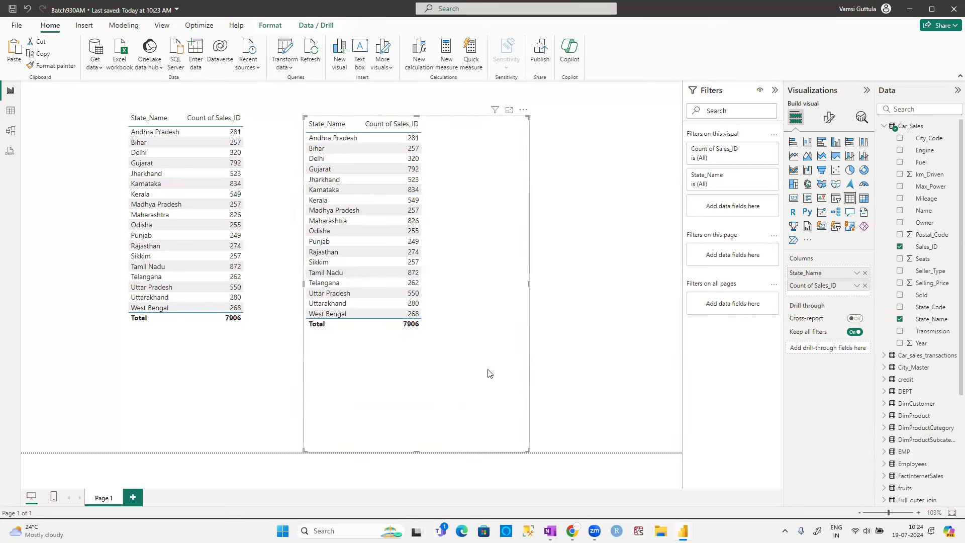
left_click(828, 117)
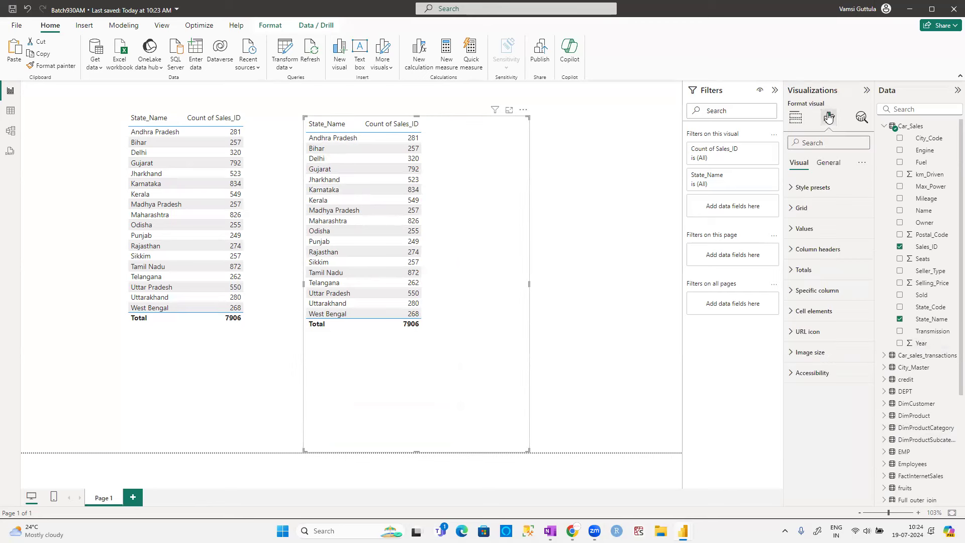
left_click(796, 117)
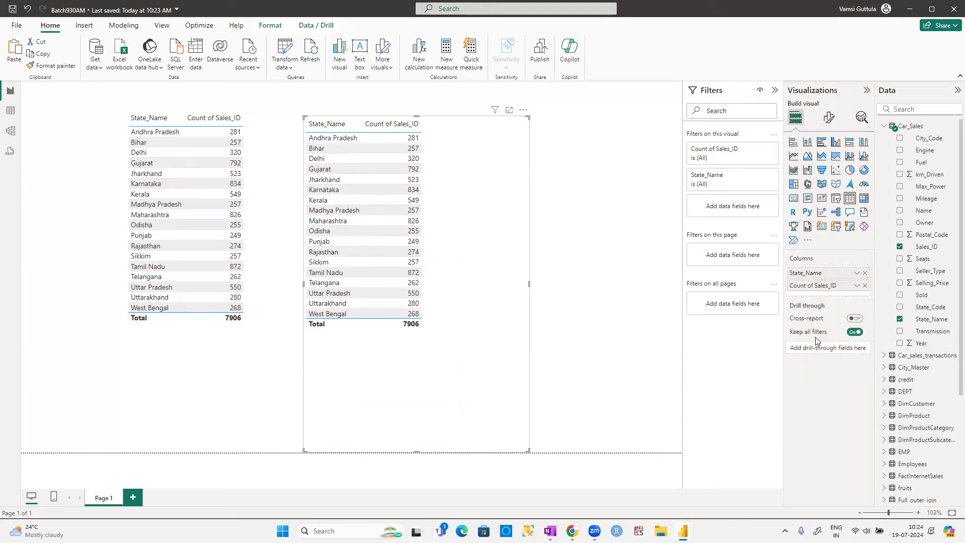
left_click(856, 285)
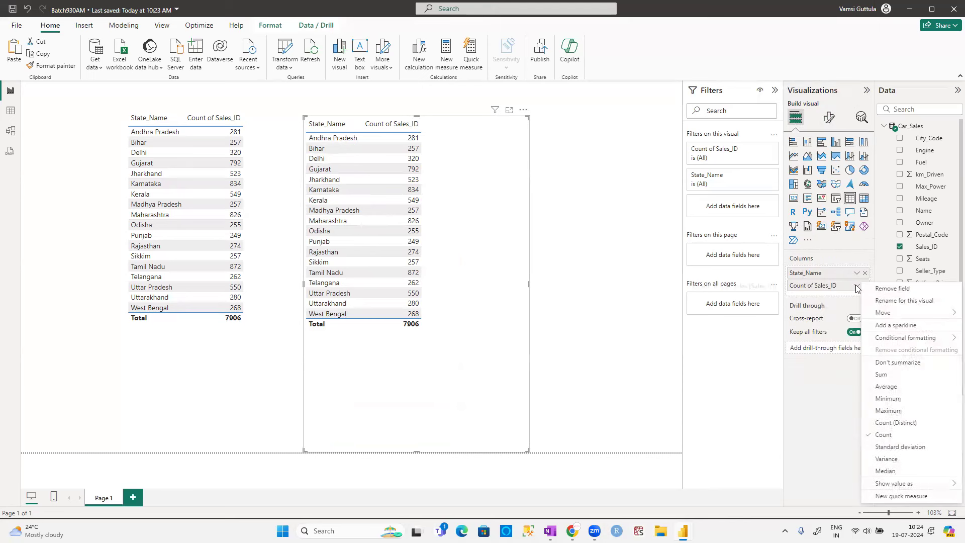
left_click(897, 424)
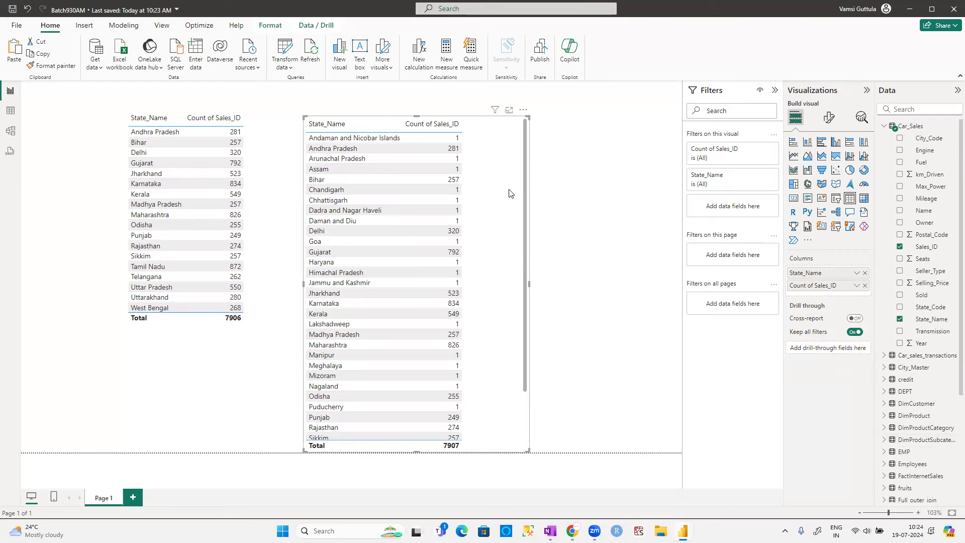
- Filter the second table to show only states whose Count of Sales_ID is 1, and shrink the visual around its rows
left_click_drag(527, 449, 494, 451)
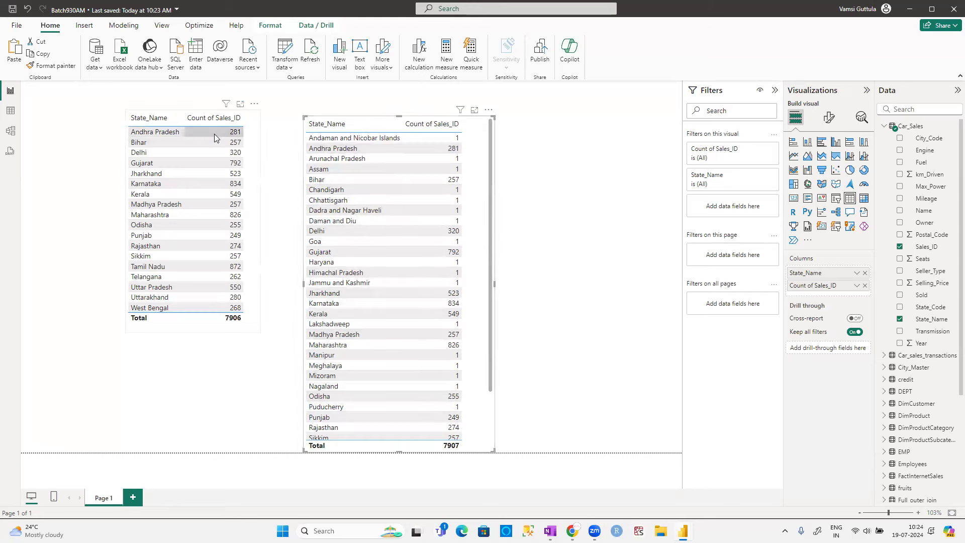
left_click(761, 150)
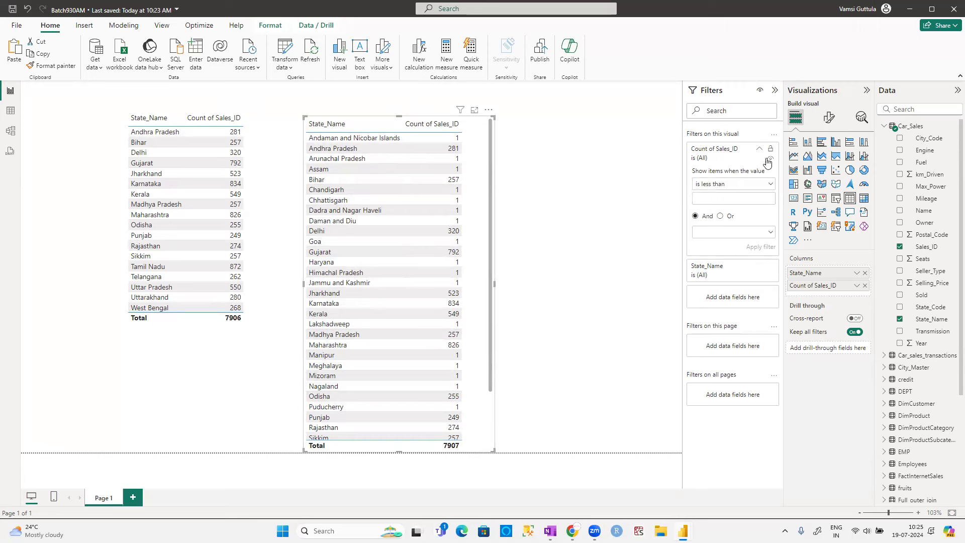
left_click(768, 185)
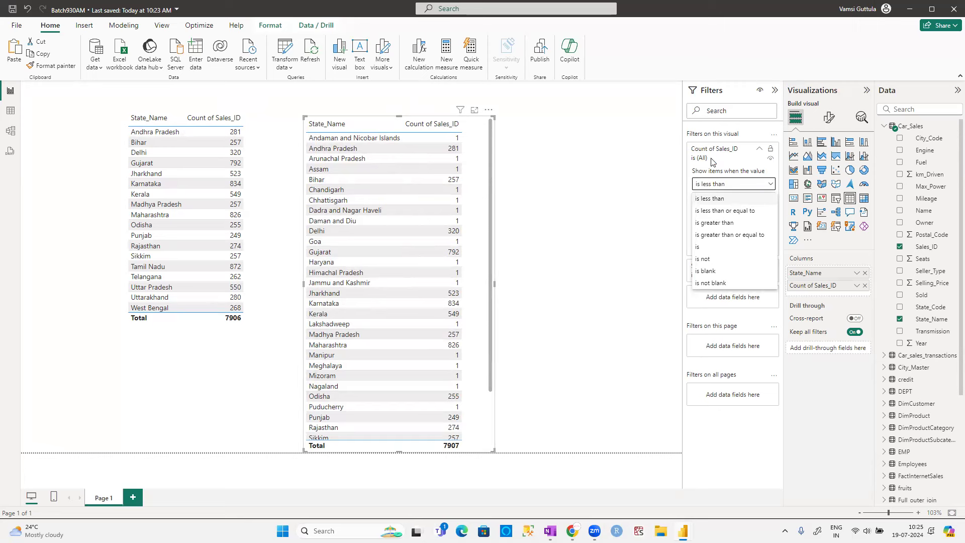
left_click(699, 247)
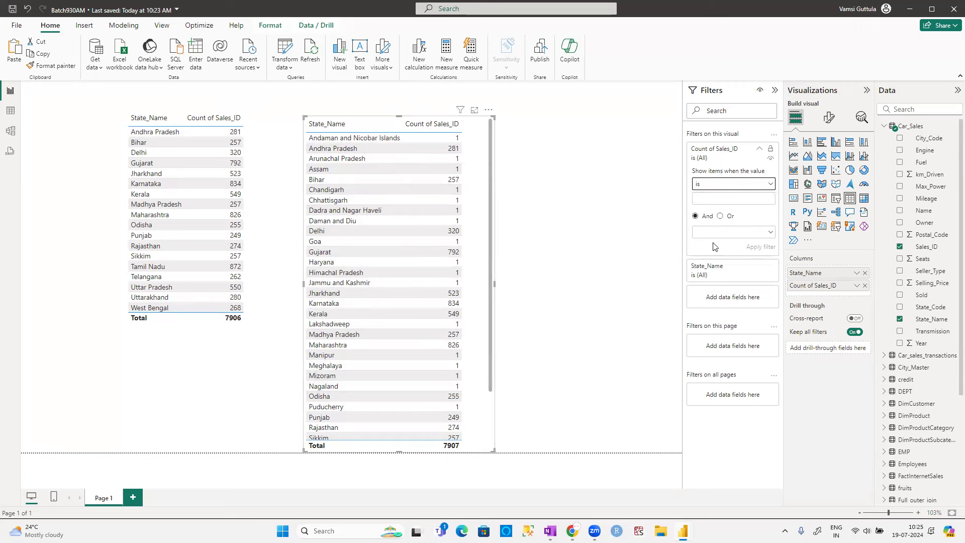
left_click(729, 199)
type("1")
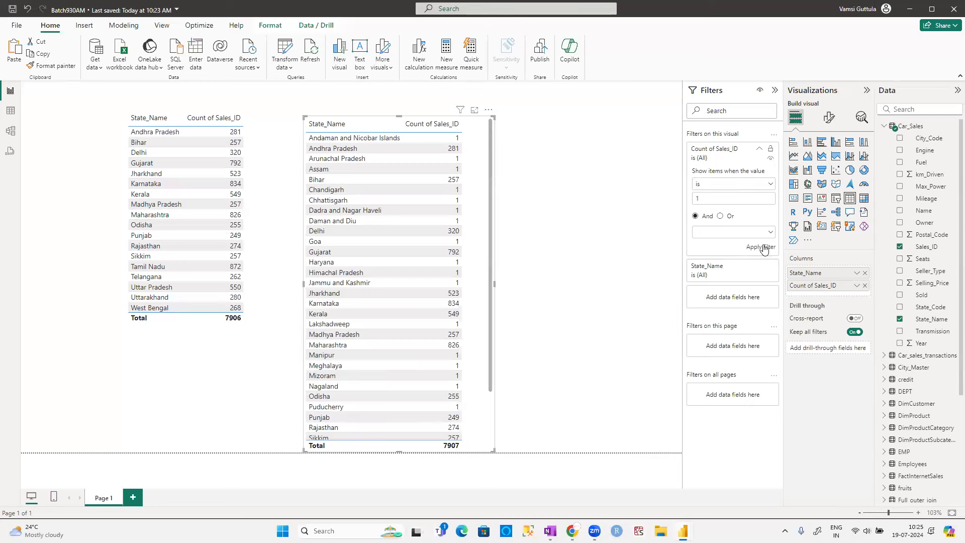
left_click(763, 248)
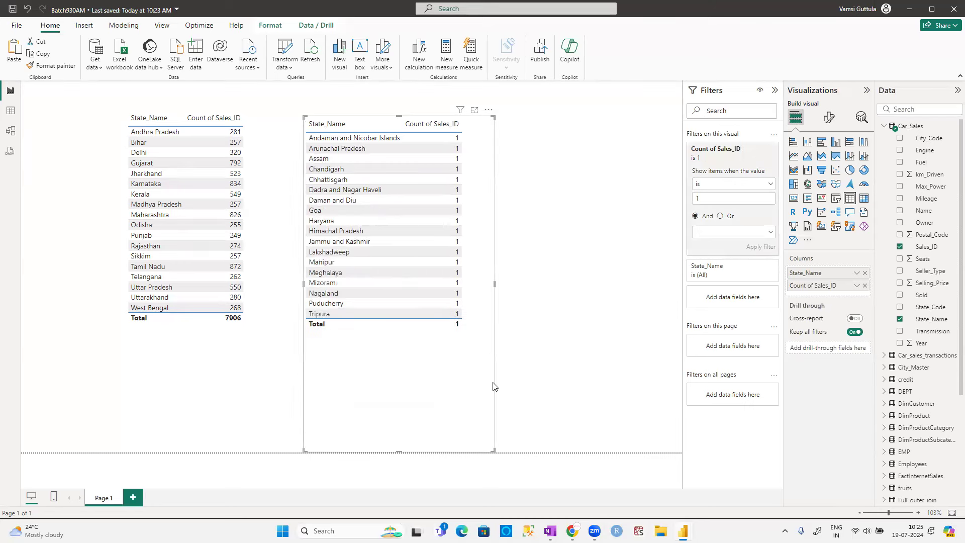
left_click_drag(494, 451, 481, 349)
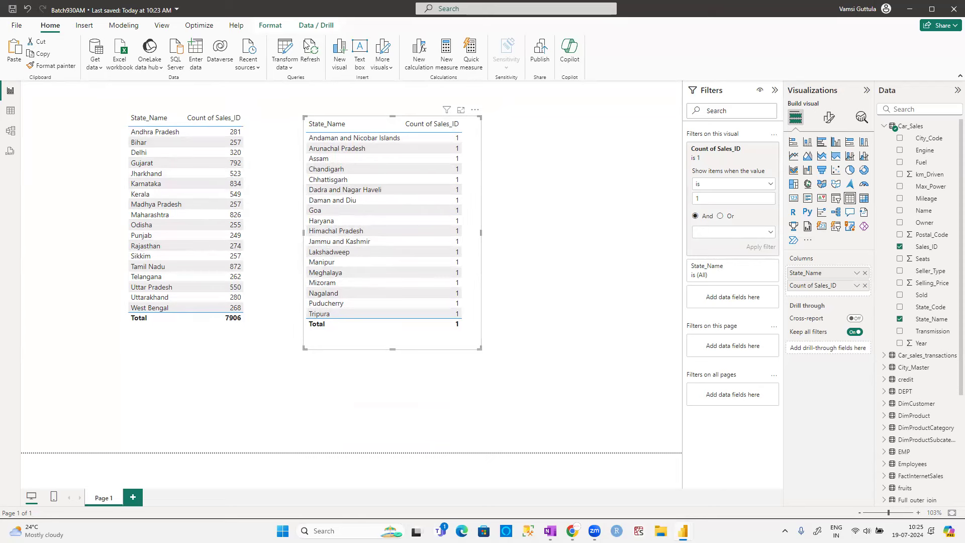
- Return to the Car_Sales query and change the State_Master merge's join kind to Inner (only matching rows)
left_click(291, 49)
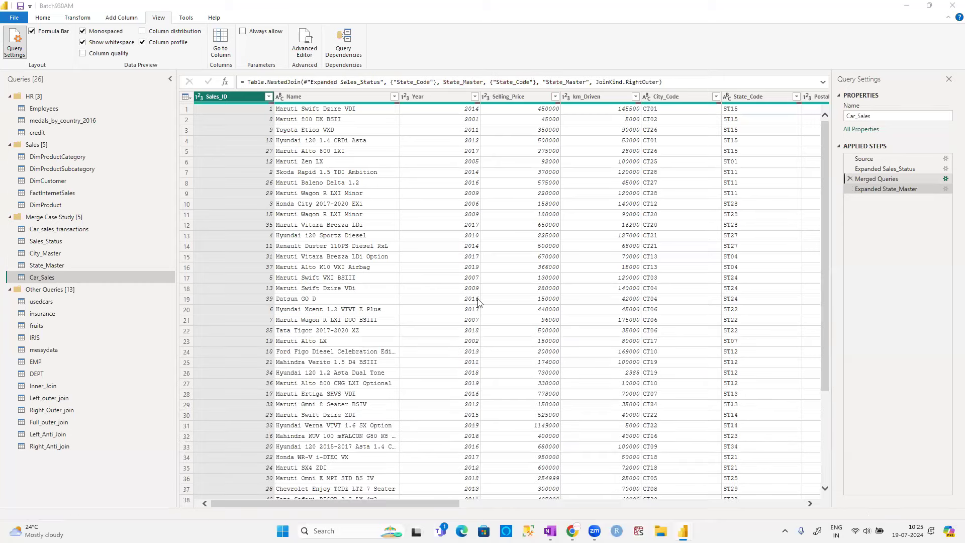
left_click(410, 349)
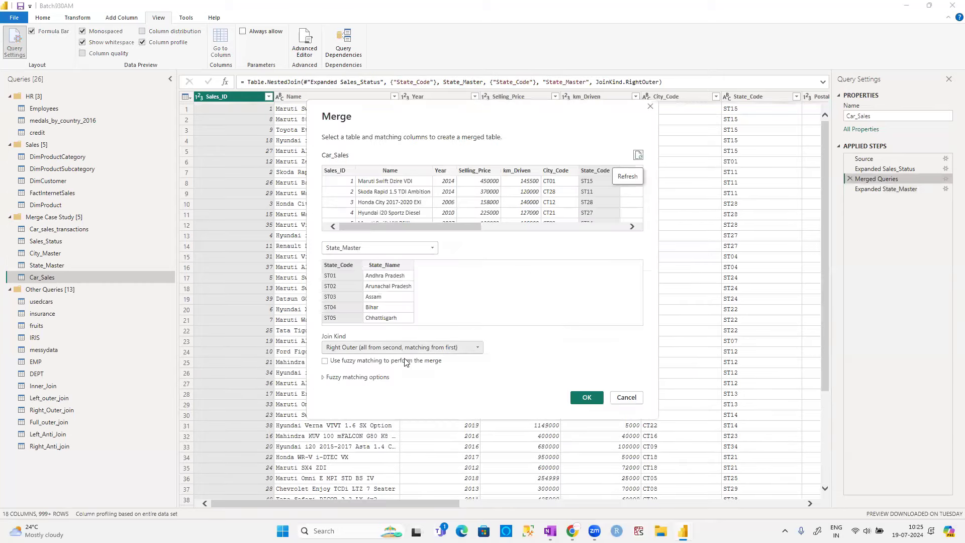
left_click(435, 389)
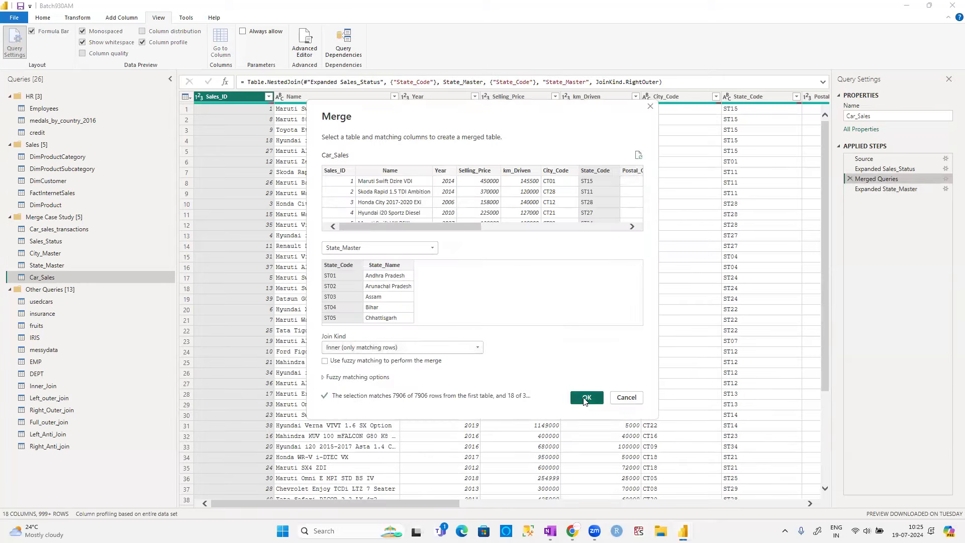
left_click(583, 397)
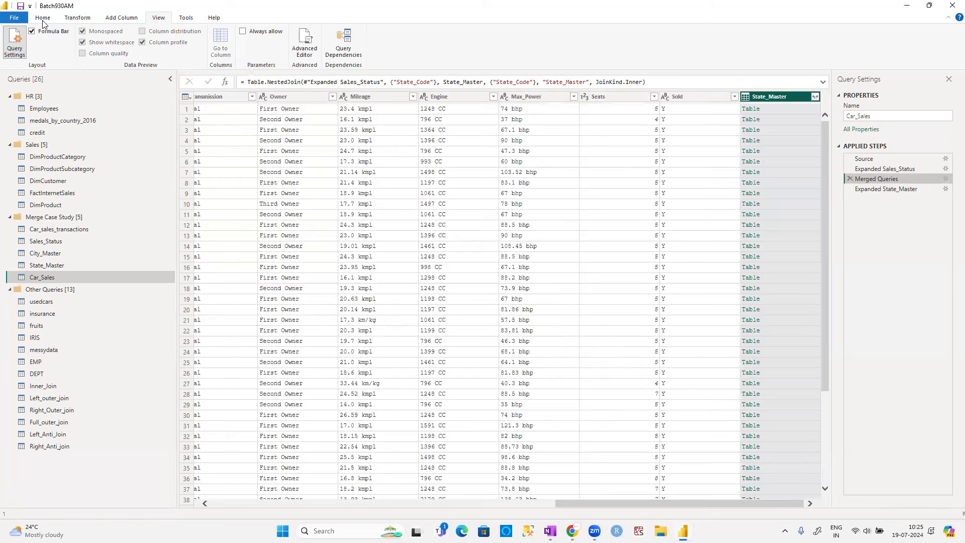
- Apply the query changes to load Car_Sales into the model, and return to the report page
left_click(43, 17)
left_click(14, 51)
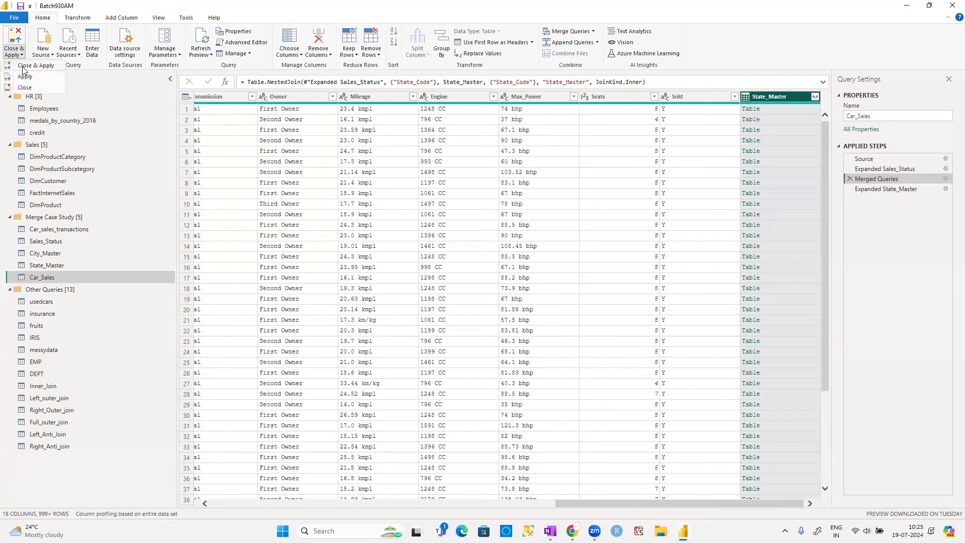
left_click(22, 66)
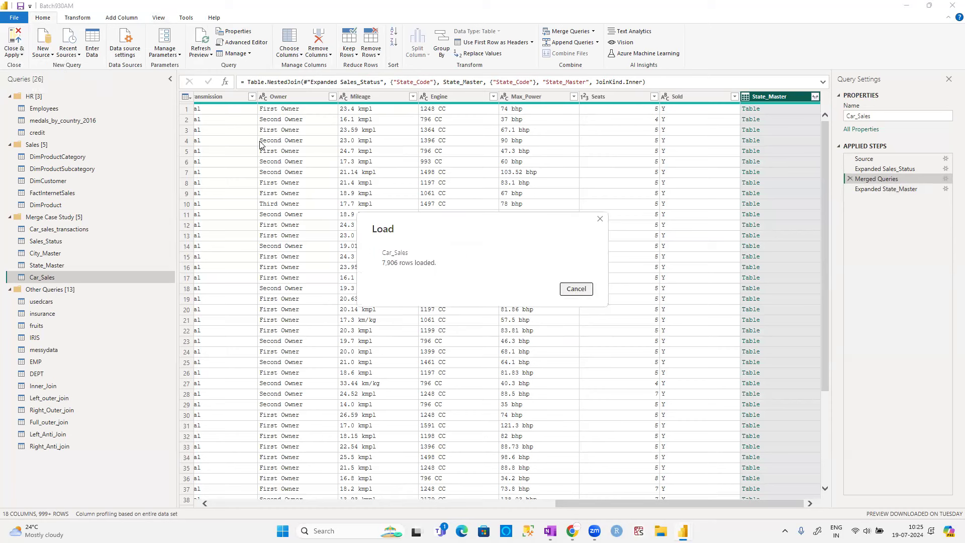
left_click(908, 7)
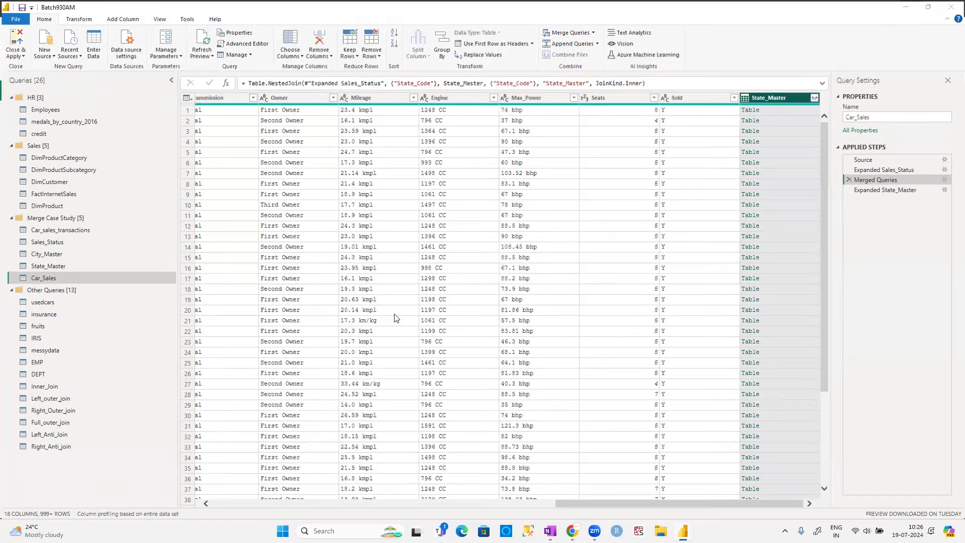
- Shrink the second table visual and delete it from the report page
left_click_drag(480, 347, 444, 318)
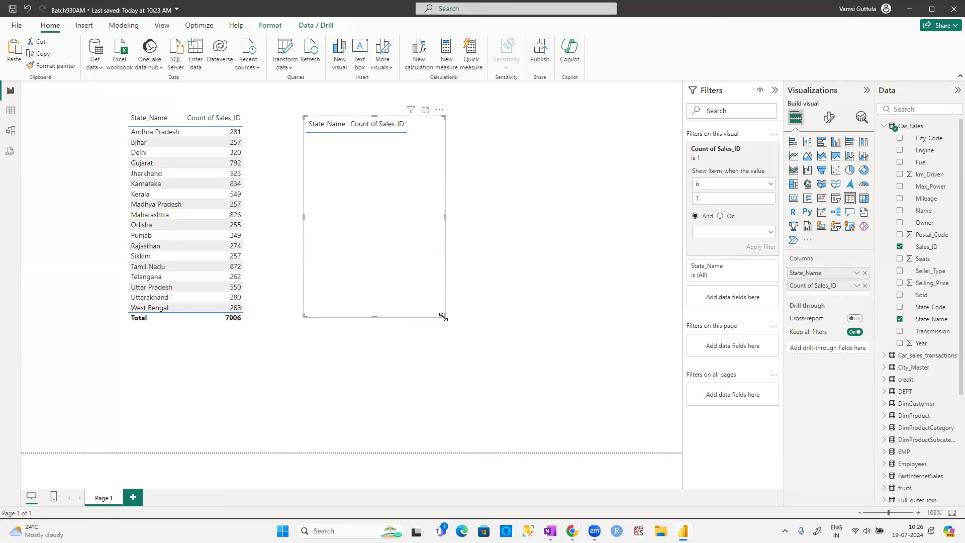
left_click_drag(442, 316, 454, 256)
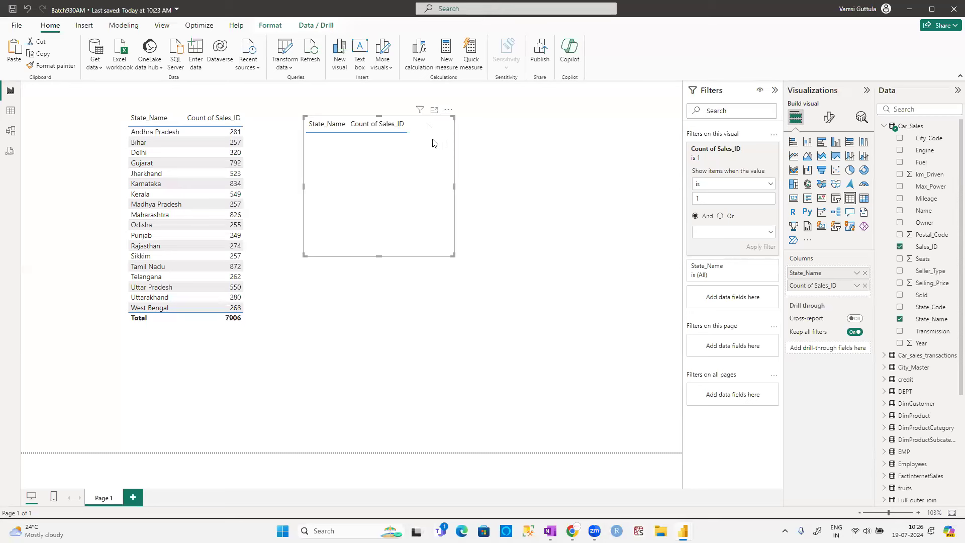
key("Delete")
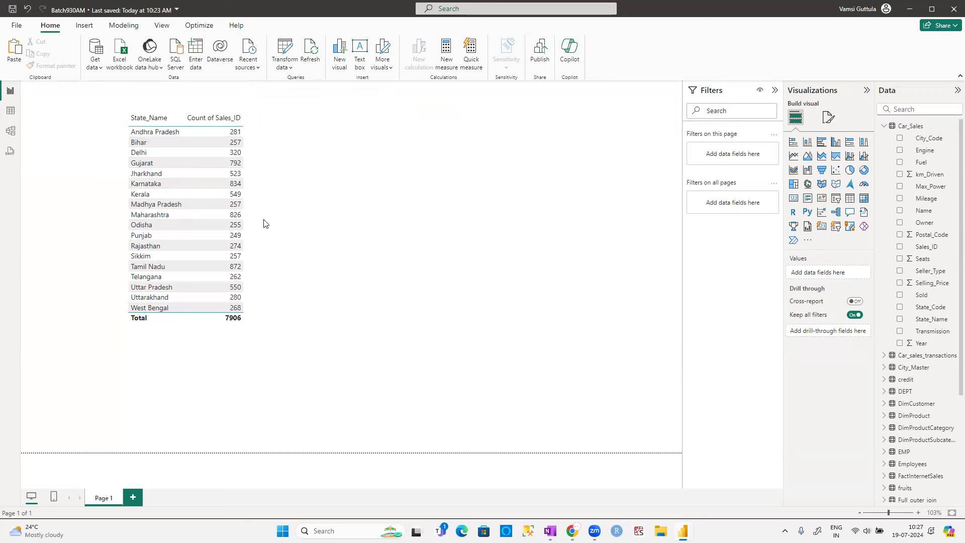
- Set Sales_ID in the remaining table to Don't summarize and shrink the visual
left_click(253, 327)
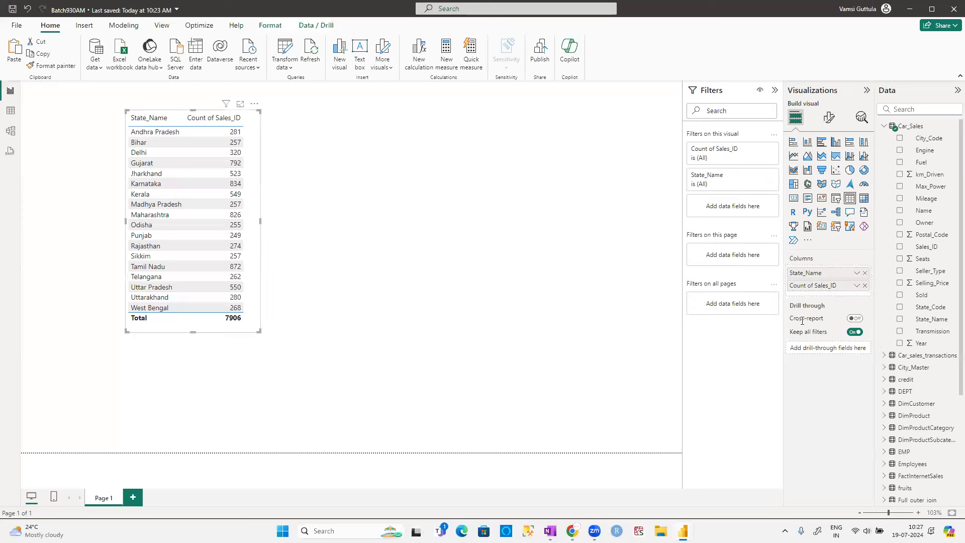
left_click(856, 285)
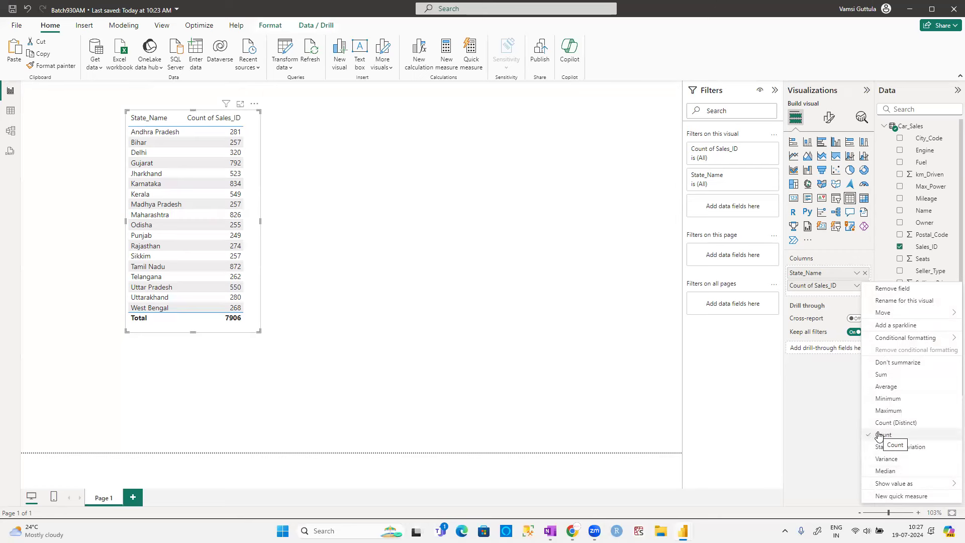
left_click(876, 363)
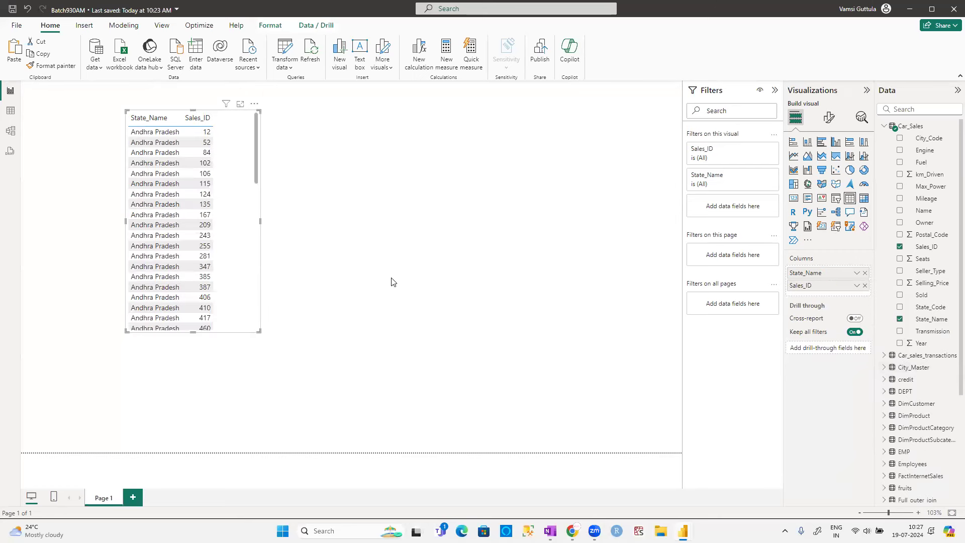
left_click_drag(257, 330, 245, 275)
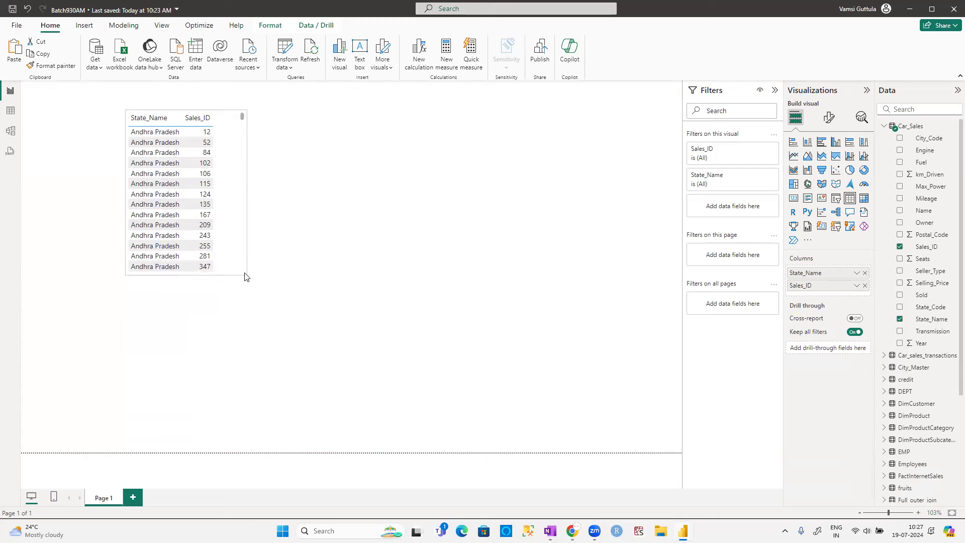
- Summarize the table's Sales_ID by Count and enlarge the visual until every state row and the total fit
left_click(856, 285)
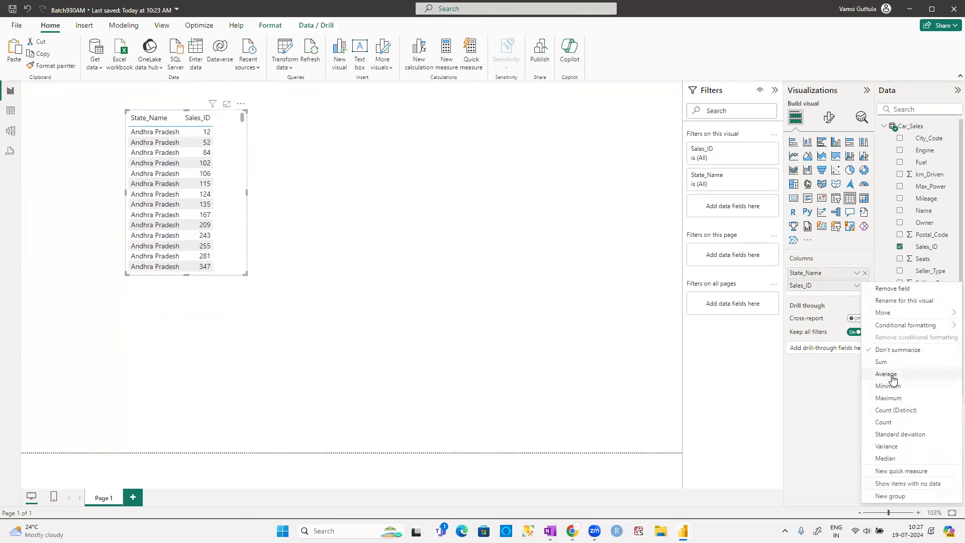
left_click(885, 422)
left_click_drag(246, 274, 277, 347)
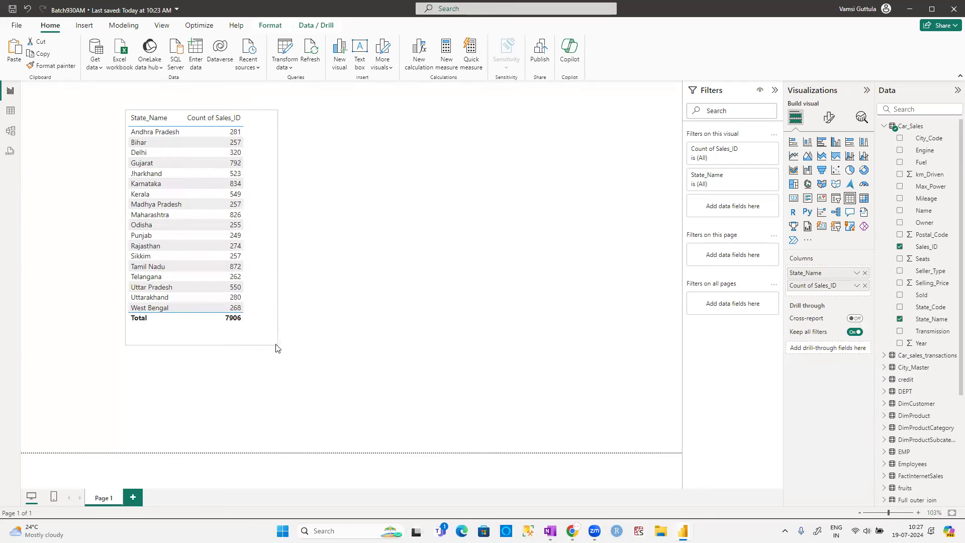
left_click(368, 307)
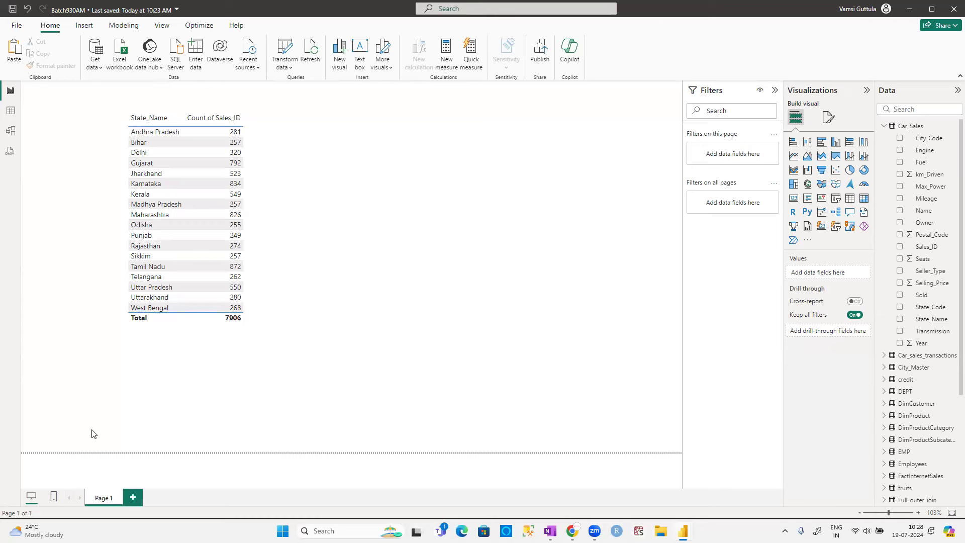
- Switch to the handwritten notes and sketch a table outline with a narrow last column in the blank area below the Car_Sales diagram
key("alt+Tab")
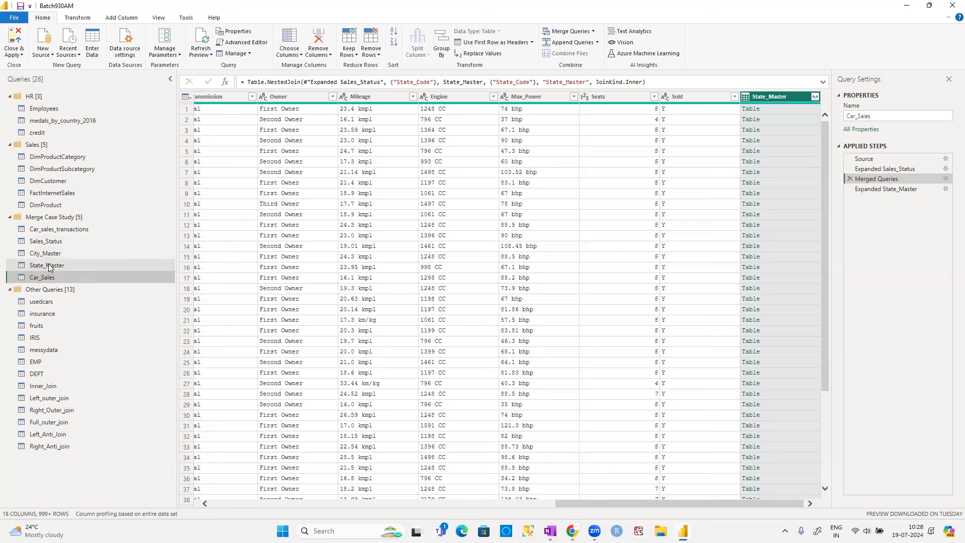
key("alt+Tab")
key("alt+Tab")
key("alt+Tab")
key("alt+Tab")
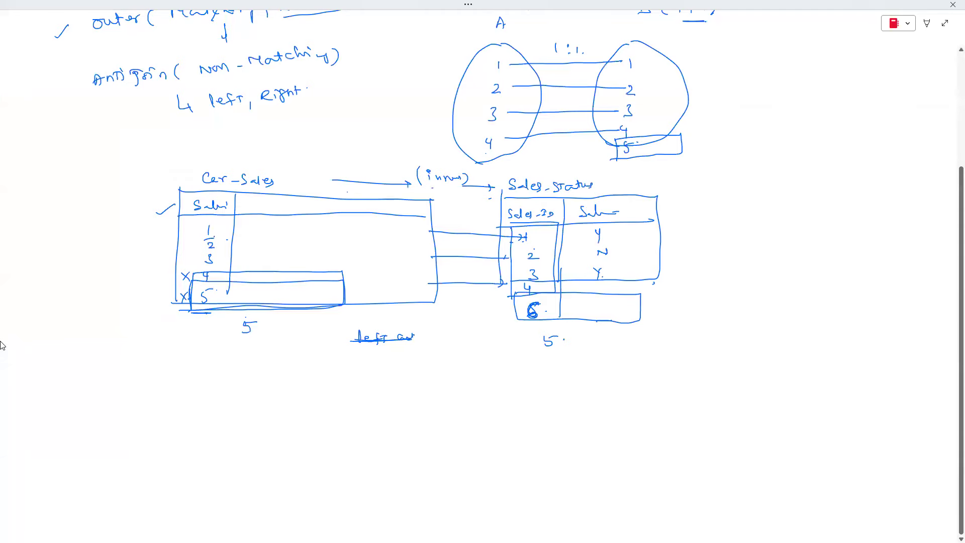
scroll(2, 342, "down", 3)
scroll(561, 102, "down", 1)
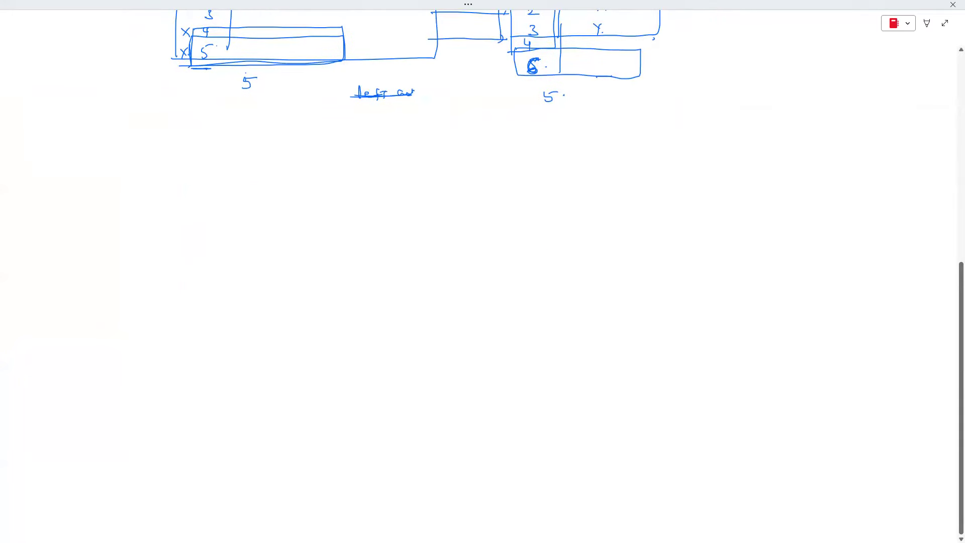
mouse_move(196, 161)
left_mouse_down()
mouse_move(185, 274)
mouse_move(298, 161)
mouse_move(424, 184)
mouse_move(318, 268)
mouse_move(171, 275)
left_mouse_up()
left_click_drag(347, 160, 340, 266)
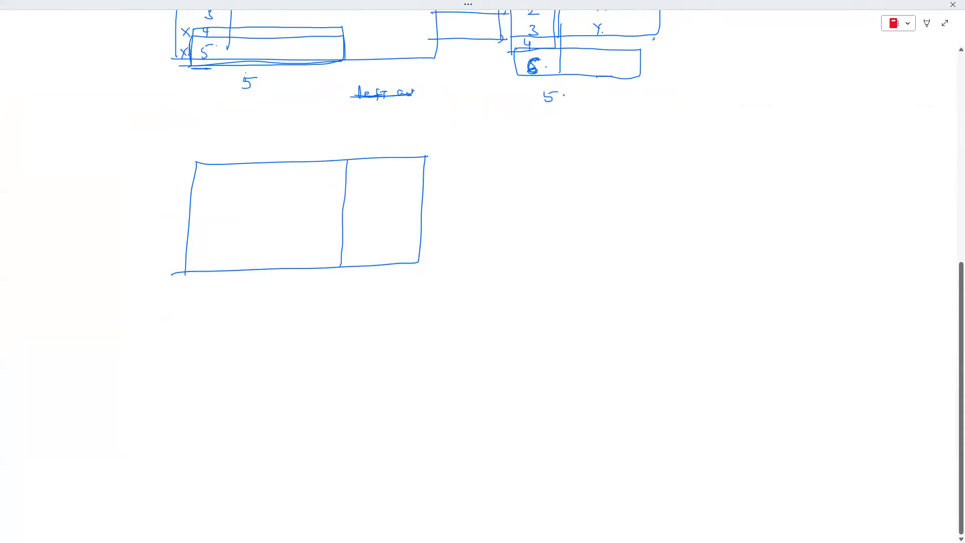
- Write DEPTNO as the heading of the sketched table's last column and rule a line beneath the header row
mouse_move(359, 165)
left_mouse_down()
mouse_move(361, 175)
mouse_move(397, 174)
left_mouse_up()
left_click_drag(396, 174, 407, 165)
left_click_drag(193, 191, 417, 179)
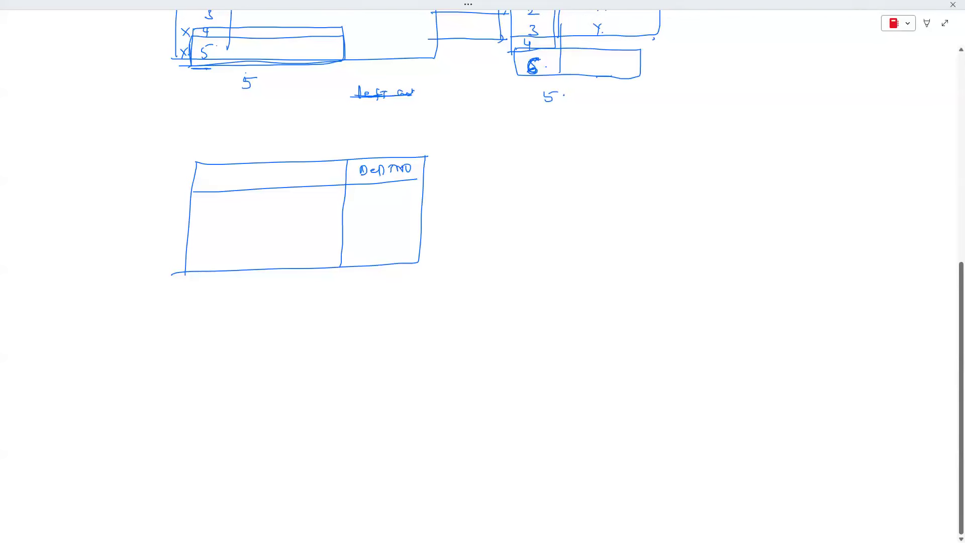
- Mark dashes in the first sketched table's wide column and write 10, 20, 30 and 50 under DEPTNO
left_click_drag(295, 205, 301, 204)
left_click(316, 204)
left_click_drag(372, 194, 383, 219)
mouse_move(386, 210)
left_mouse_down()
mouse_move(371, 260)
mouse_move(386, 249)
left_mouse_up()
- Sketch a second two-column table beside the first, with DEPTNO and DNa as headings and a line beneath the header row
left_click_drag(490, 157, 493, 249)
mouse_move(491, 158)
left_mouse_down()
mouse_move(648, 154)
mouse_move(656, 239)
mouse_move(484, 248)
left_mouse_up()
left_click_drag(506, 167, 507, 178)
mouse_move(507, 168)
left_mouse_down()
mouse_move(509, 177)
mouse_move(525, 174)
left_mouse_up()
mouse_move(526, 171)
left_mouse_down()
mouse_move(528, 179)
mouse_move(549, 168)
left_mouse_up()
left_click_drag(548, 167, 553, 171)
mouse_move(562, 162)
left_mouse_down()
mouse_move(564, 230)
mouse_move(579, 169)
mouse_move(613, 173)
left_mouse_up()
left_click_drag(488, 186, 640, 176)
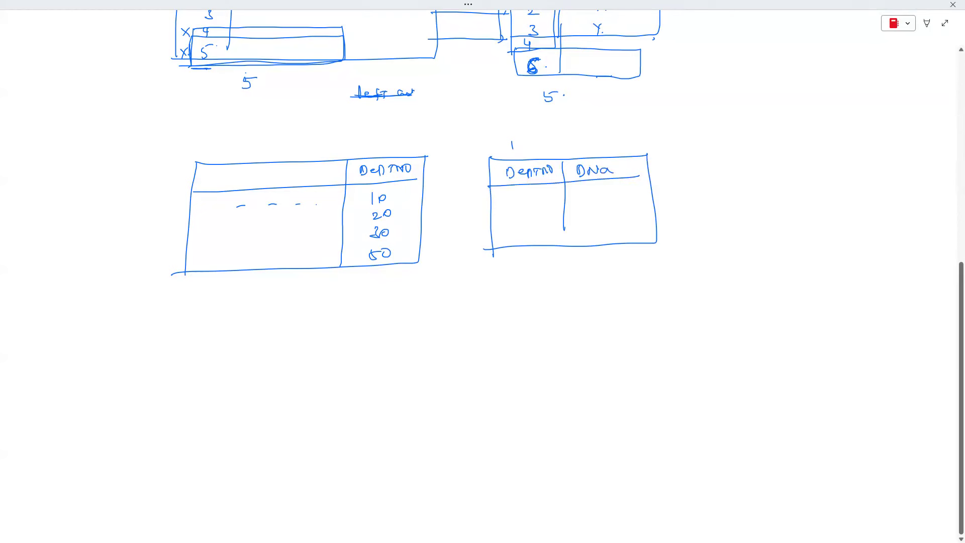
- Write 10, 20, 30 and 40 in the second table's DEPTNO column
left_click_drag(533, 190, 529, 213)
mouse_move(533, 207)
left_mouse_down()
mouse_move(524, 231)
mouse_move(538, 229)
left_mouse_up()
left_click_drag(521, 241, 538, 243)
- Write Left | Right below the two tables and add tick marks under Left and above both DEPTNO columns
left_click_drag(368, 302, 369, 312)
left_click_drag(376, 306, 392, 311)
mouse_move(401, 302)
left_mouse_down()
mouse_move(415, 315)
mouse_move(426, 300)
mouse_move(447, 308)
left_mouse_up()
left_click_drag(454, 300, 466, 304)
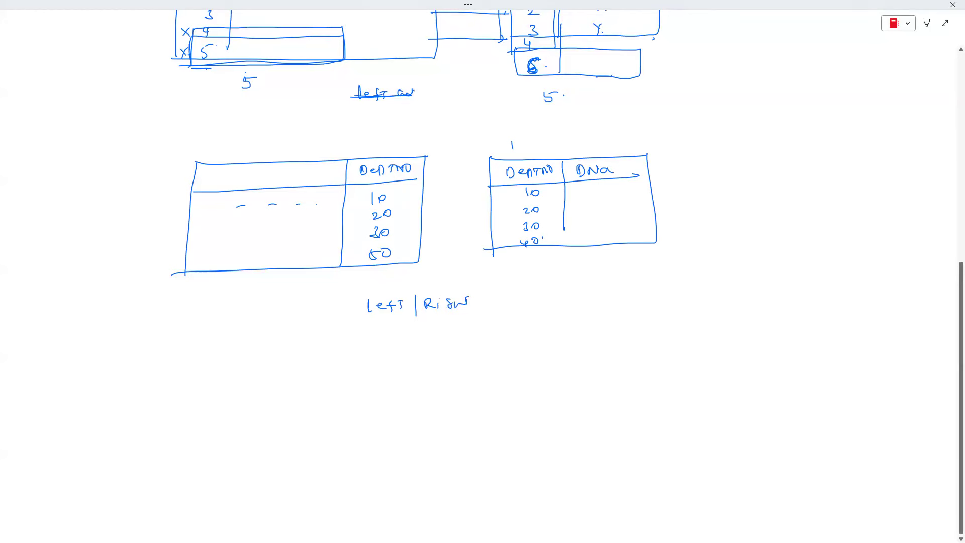
left_click_drag(380, 328, 394, 319)
left_click_drag(378, 147, 400, 138)
left_click_drag(510, 143, 527, 137)
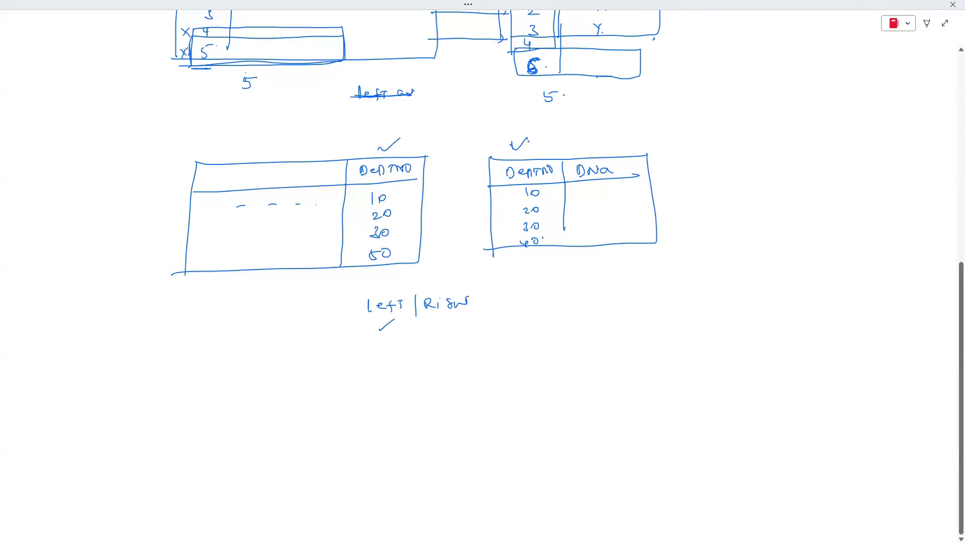
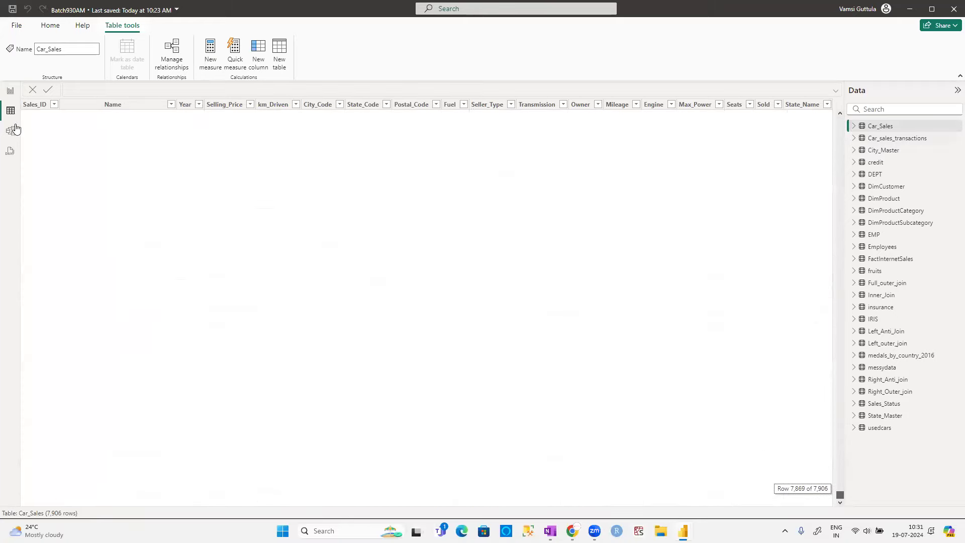
- Switch to Power Query Editor and change the join kind of Car_Sales's State_Master merge to Right Outer (all from second, matching from first)
key("alt+Tab")
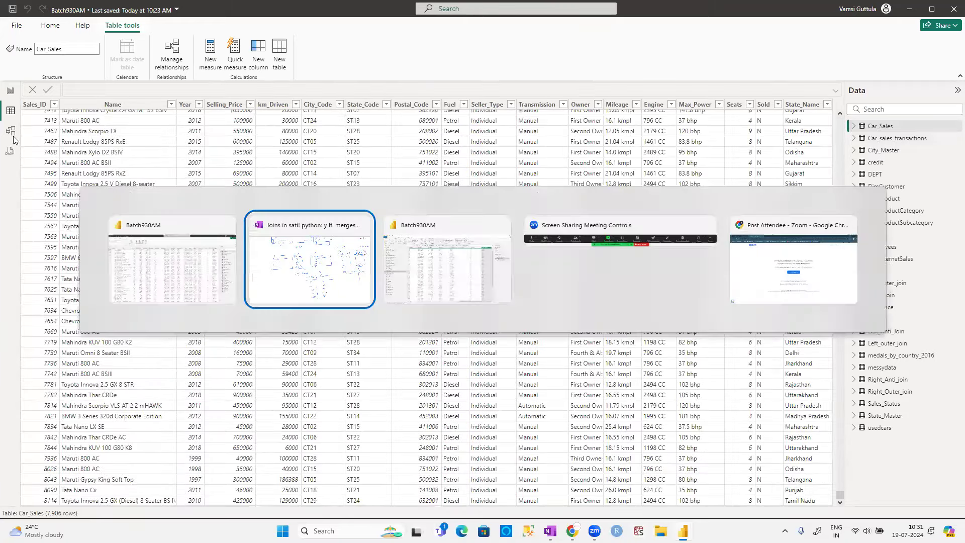
key("alt+Tab")
left_click(947, 179)
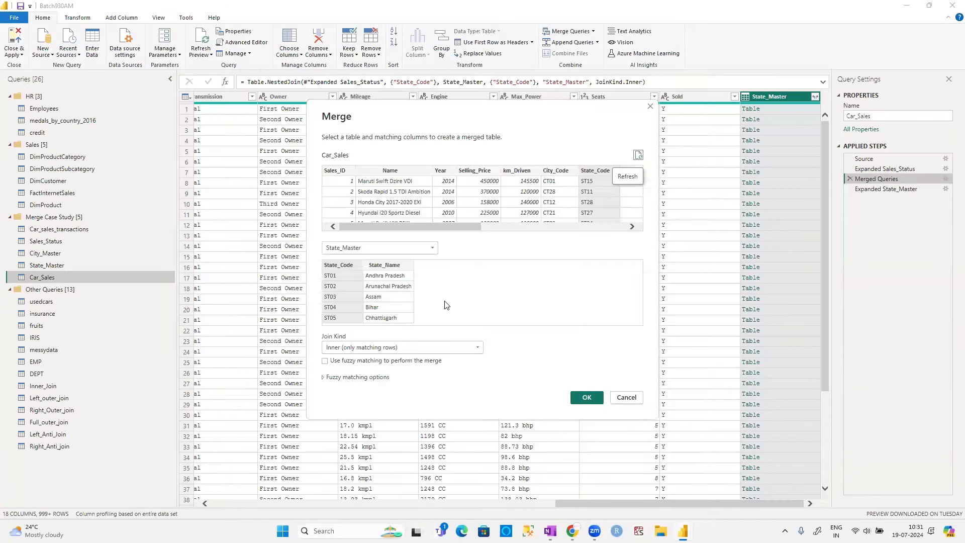
left_click(425, 347)
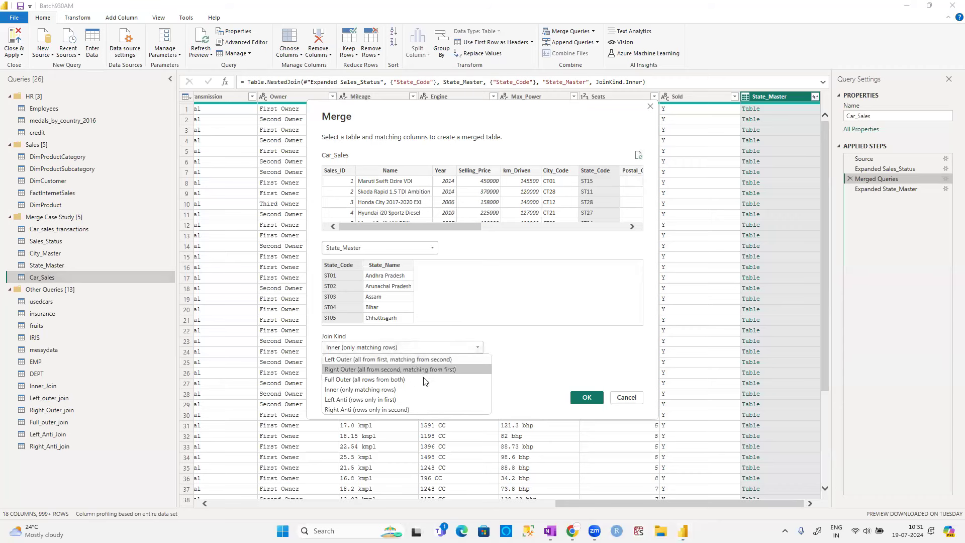
left_click(409, 369)
left_click(585, 397)
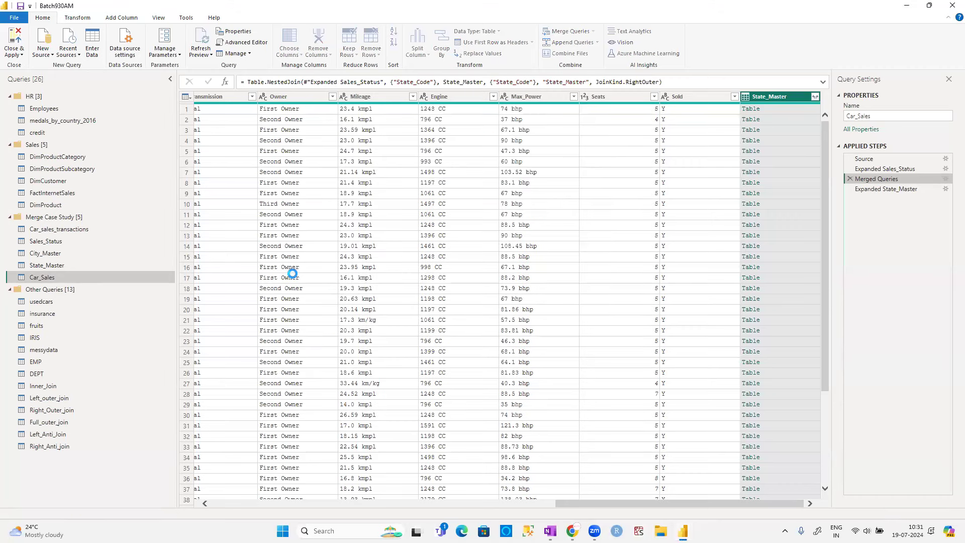
- Apply the query changes to the model and display the Expanded State_Master step
left_click(14, 54)
left_click(26, 79)
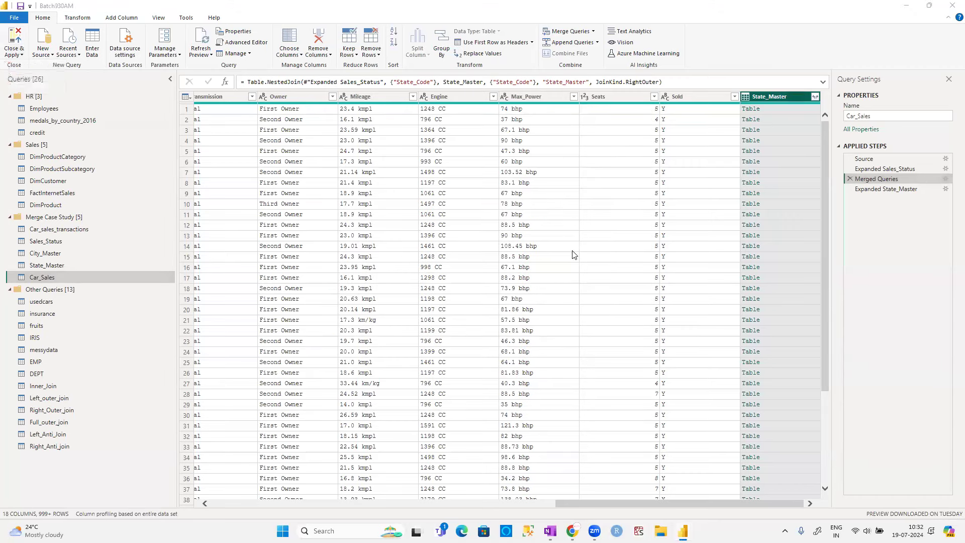
left_click(879, 191)
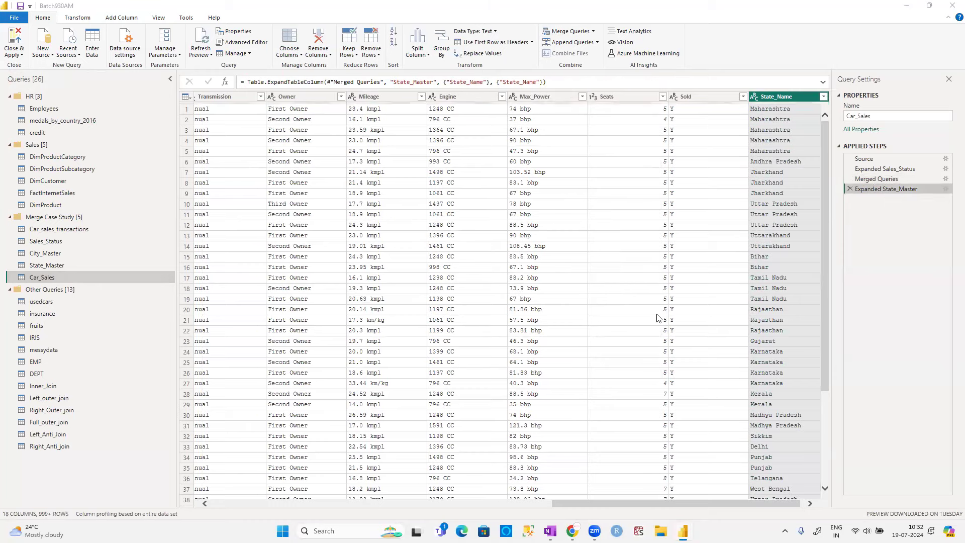
- Switch to the Power BI Desktop table view and examine the last rows of Car_Sales for the state data
key("alt+Tab")
left_click_drag(840, 120, 836, 490)
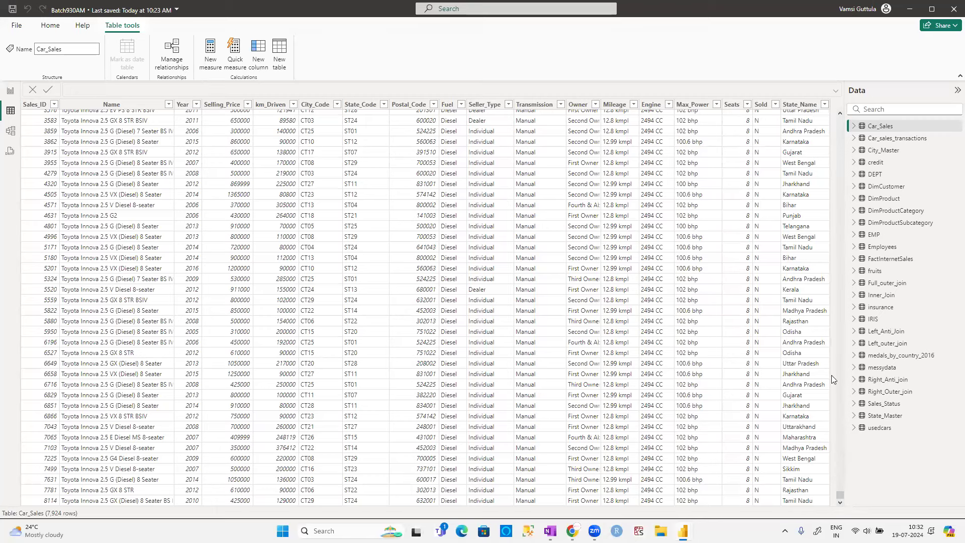
left_click_drag(841, 490, 839, 468)
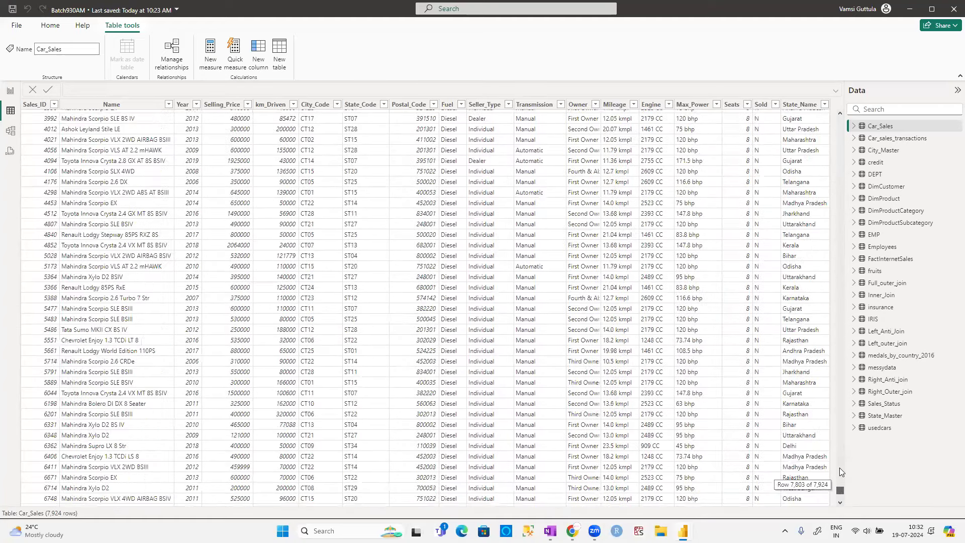
left_click_drag(848, 400, 801, 112)
- Try to order the State_Name column with Sort by column, using State_Name as the sorting column
left_click(800, 105)
left_click(373, 63)
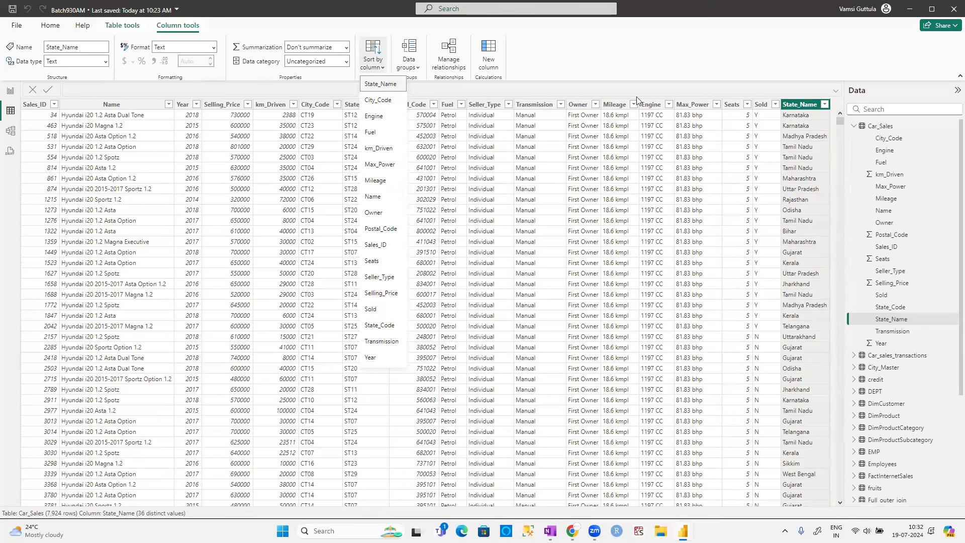
left_click(393, 85)
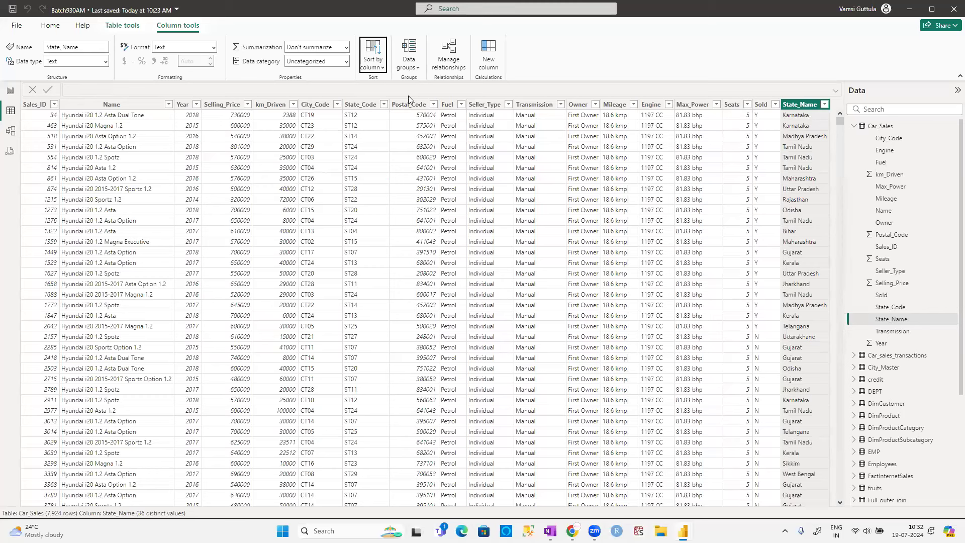
left_click(372, 58)
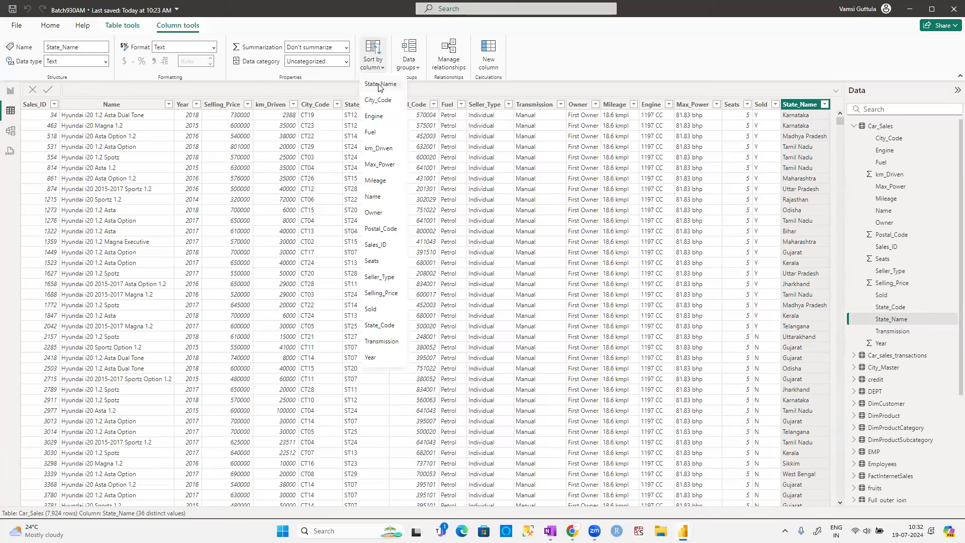
left_click(382, 69)
left_click(382, 69)
left_click(380, 86)
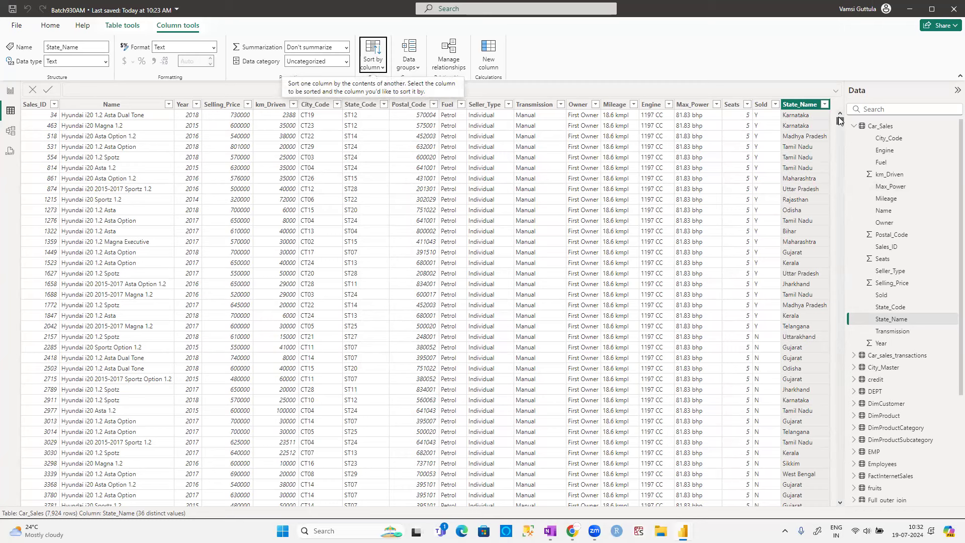
- Sort Car_Sales by State_Name in ascending order and inspect the rows between Andhra Pradesh and Bihar
right_click(800, 108)
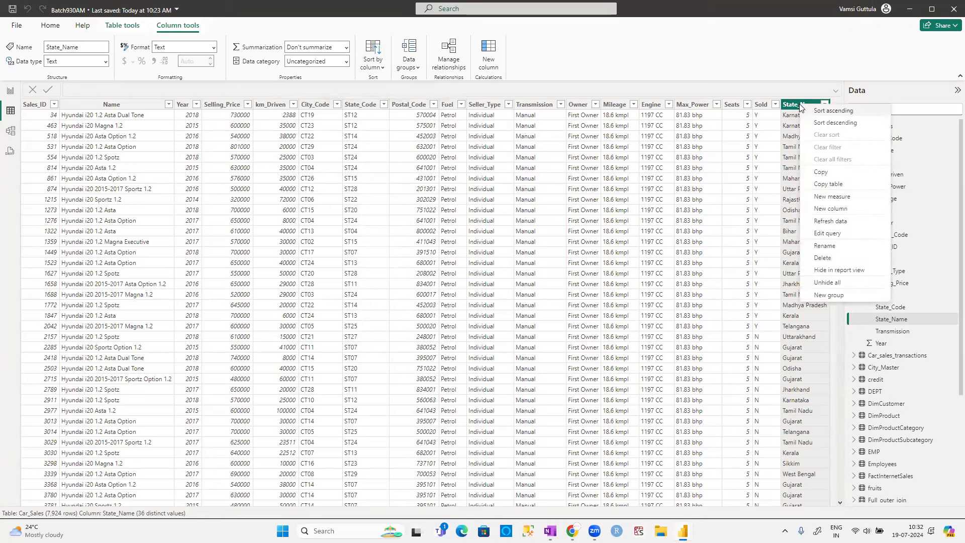
left_click(820, 111)
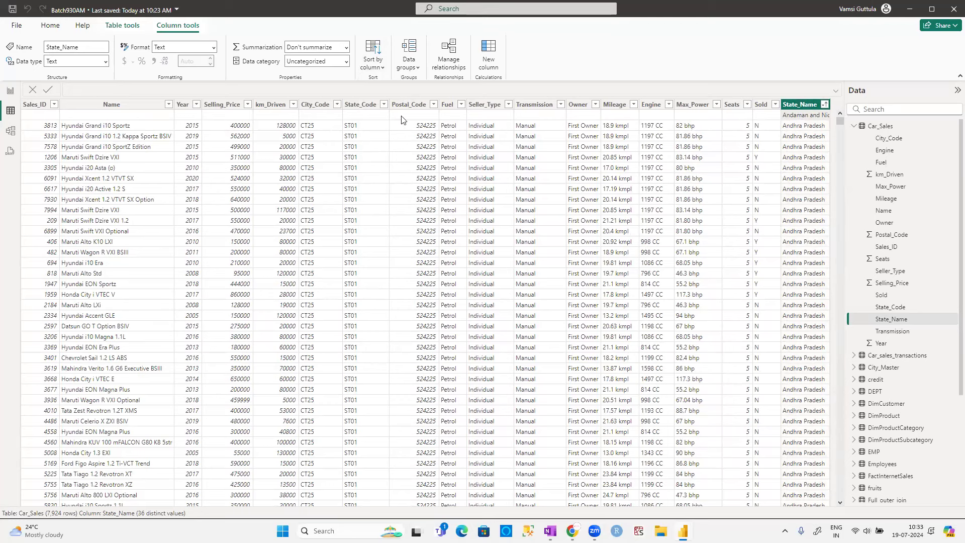
left_click_drag(843, 124, 823, 129)
left_click_drag(838, 123, 674, 291)
scroll(790, 300, "up", 3)
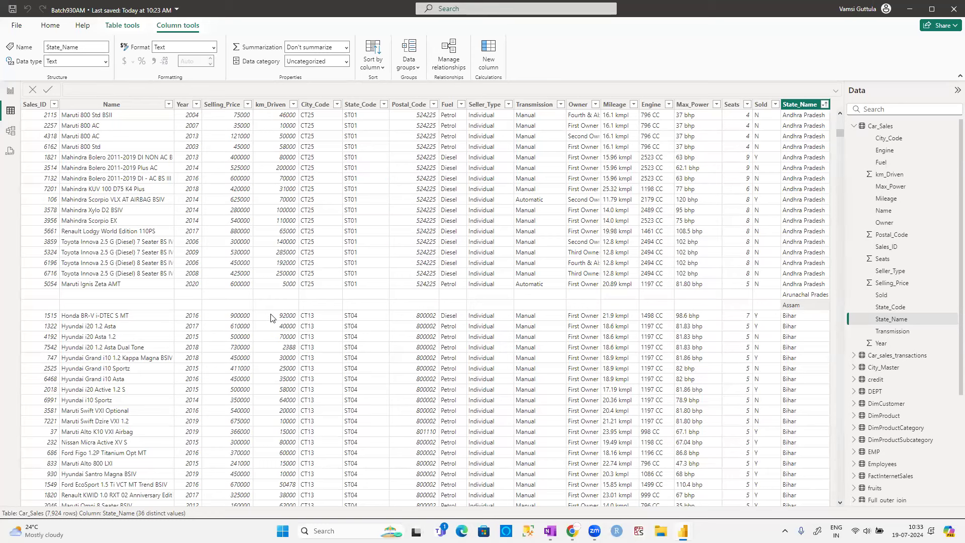
- Return to Power Query Editor and change the State_Master merge in Car_Sales to Right Anti (rows only in second)
key("alt+Tab")
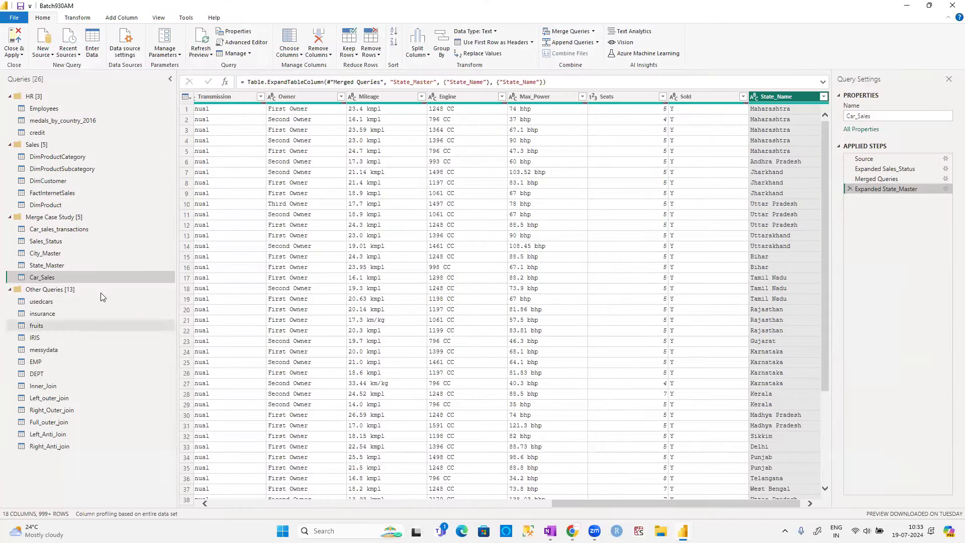
key("alt+Tab")
key("alt+Tab")
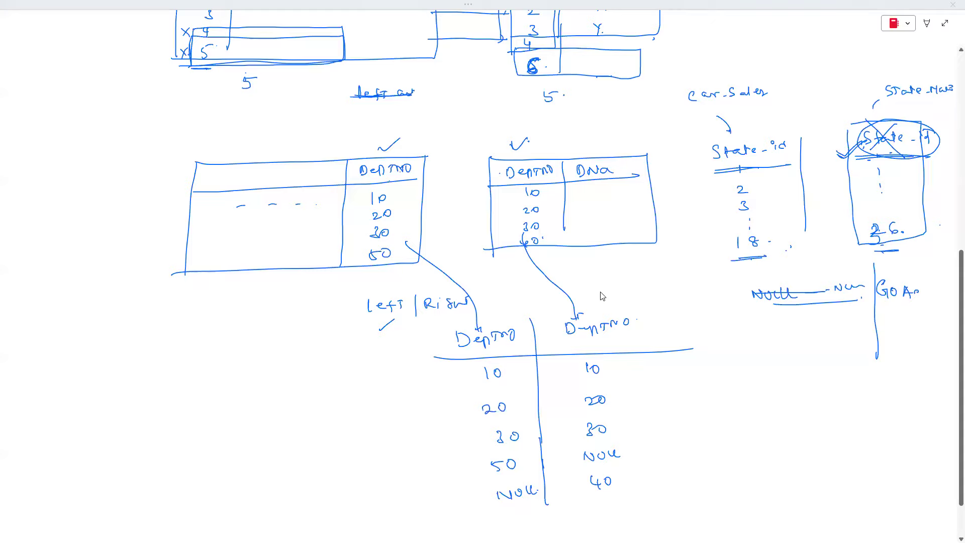
key("alt+Tab")
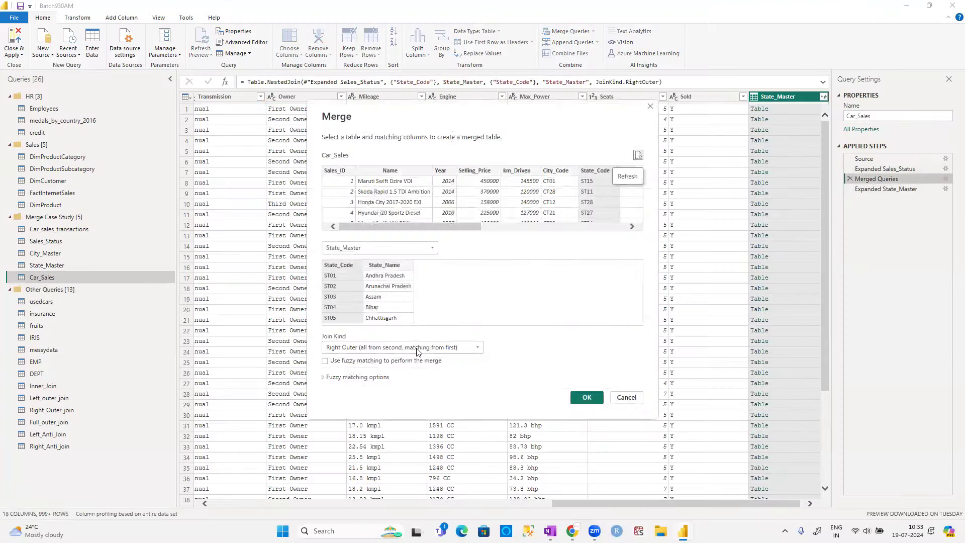
left_click(423, 348)
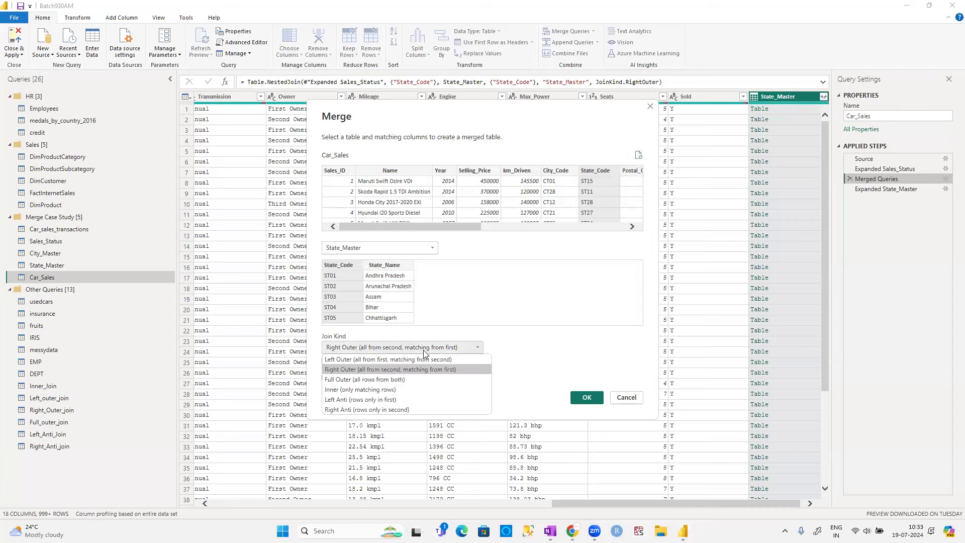
left_click(408, 410)
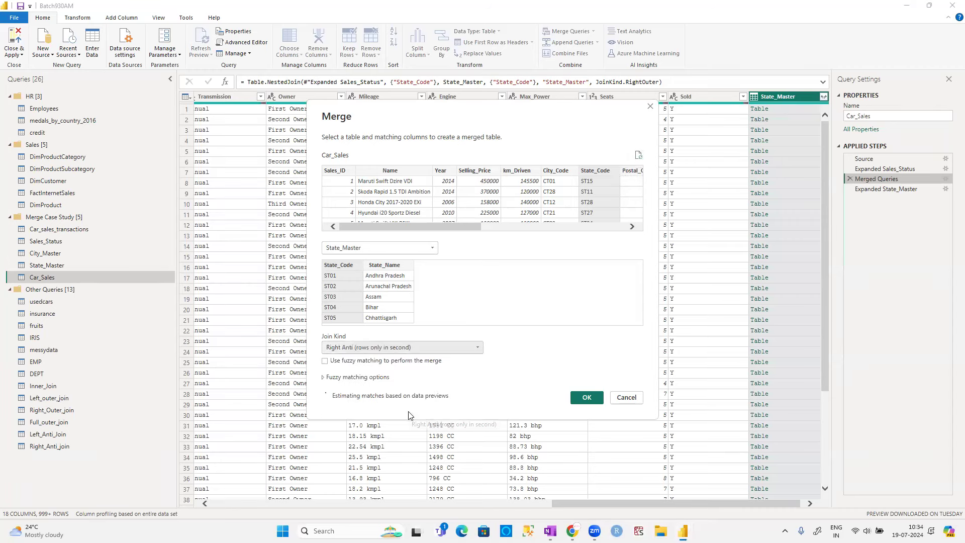
left_click(578, 397)
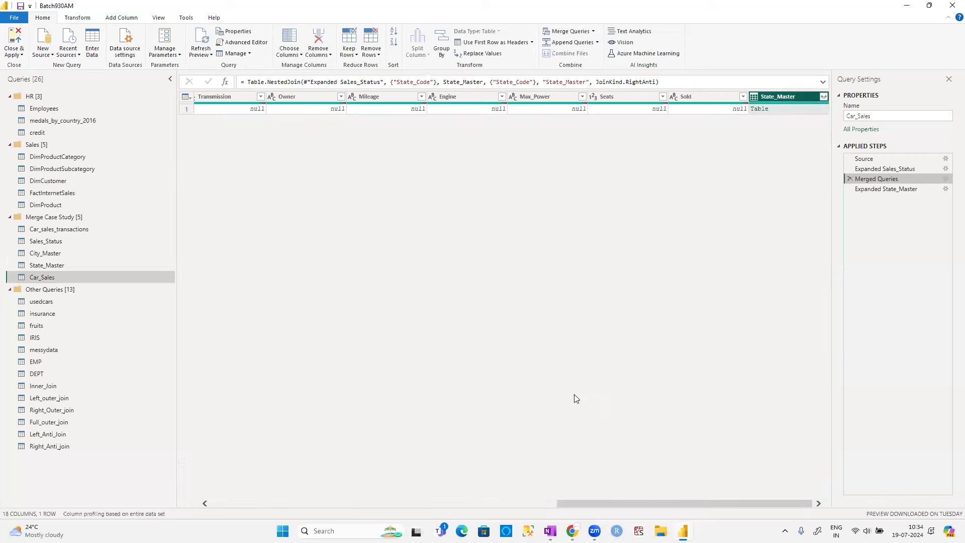
- Check the State_Master column's expand options without applying them, and view the rows at the Expanded State_Master step
left_click(823, 96)
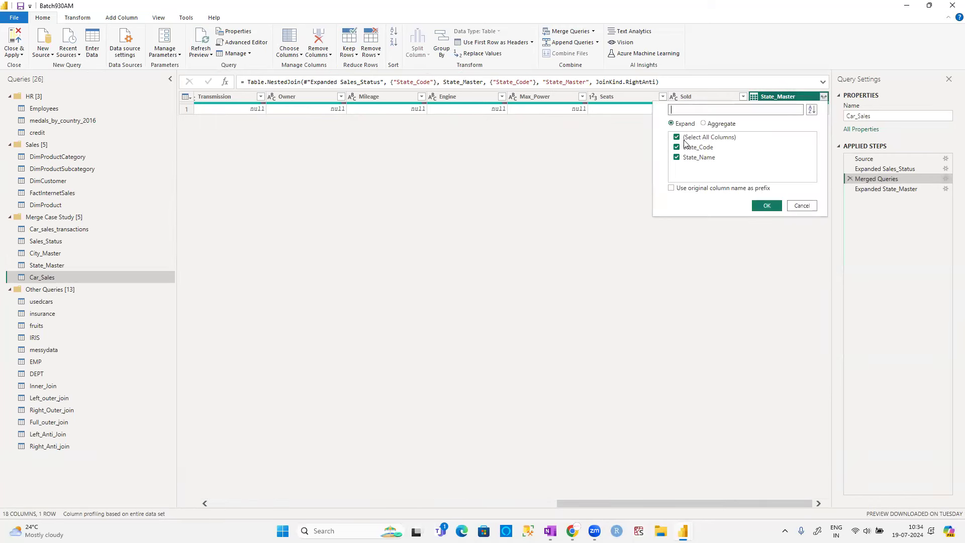
left_click(802, 205)
left_click(874, 190)
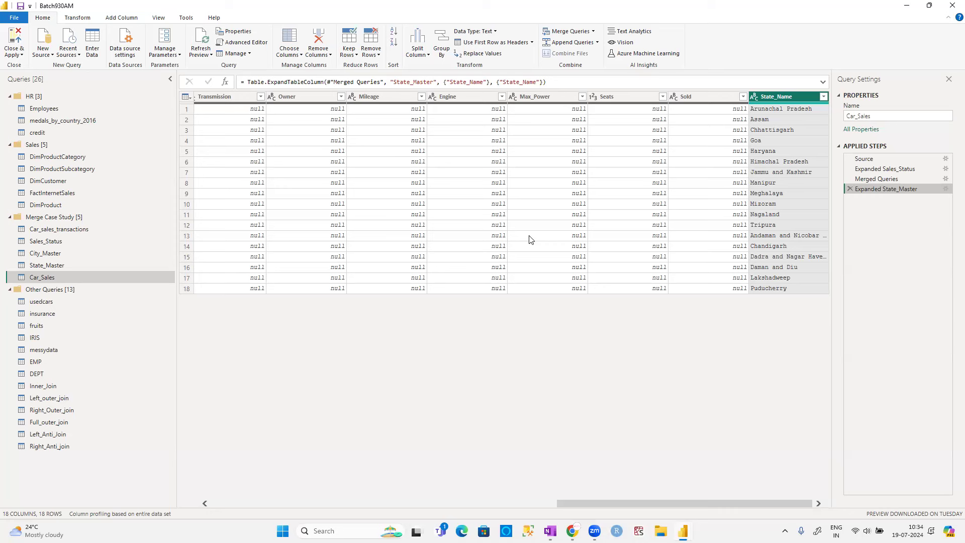
- Set the State_Master merge's join kind to Inner (only matching rows) and display the Expanded State_Master step
left_click(924, 181)
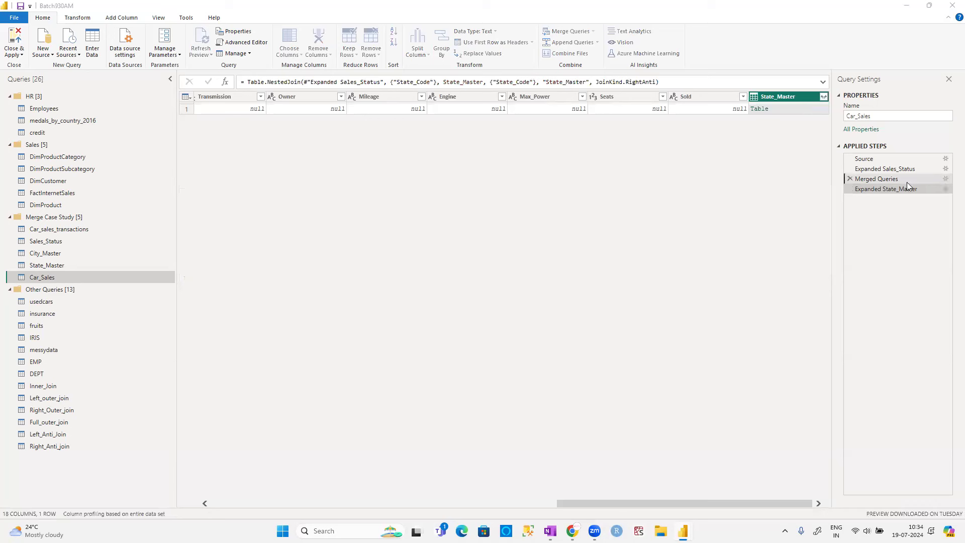
left_click(945, 178)
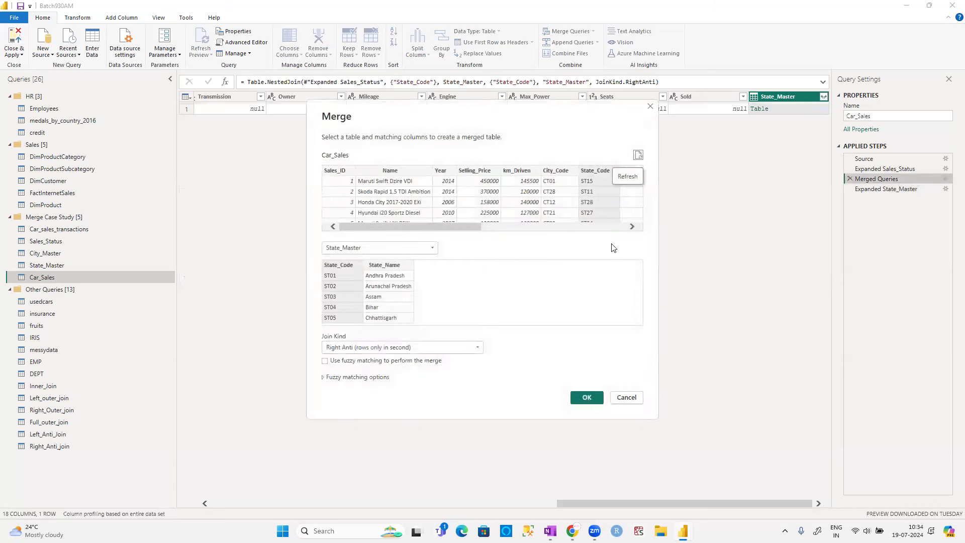
left_click(397, 351)
left_click(373, 390)
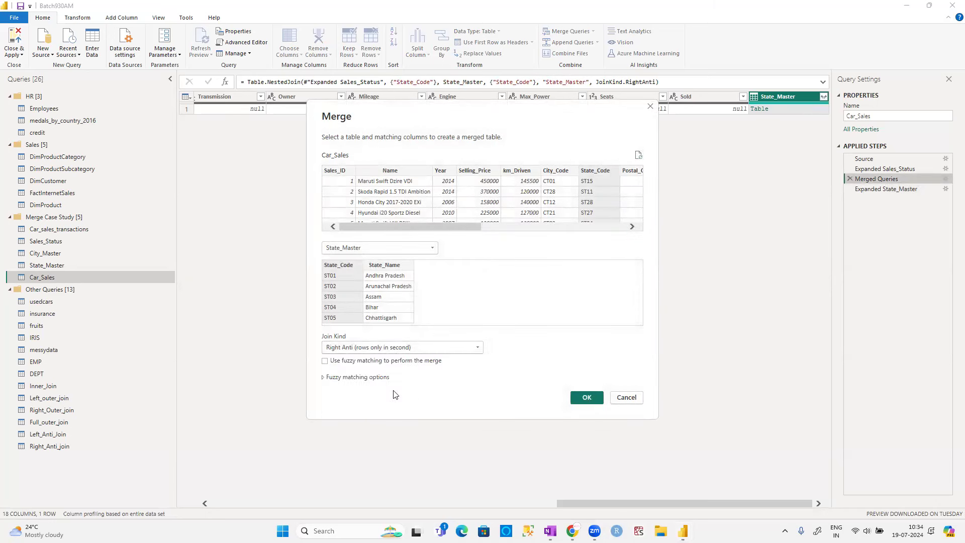
left_click(586, 397)
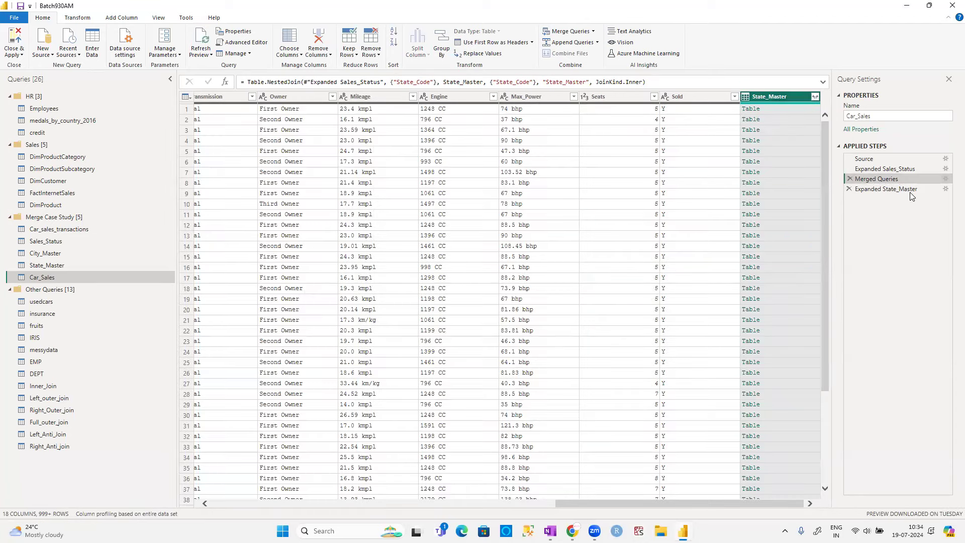
left_click(909, 191)
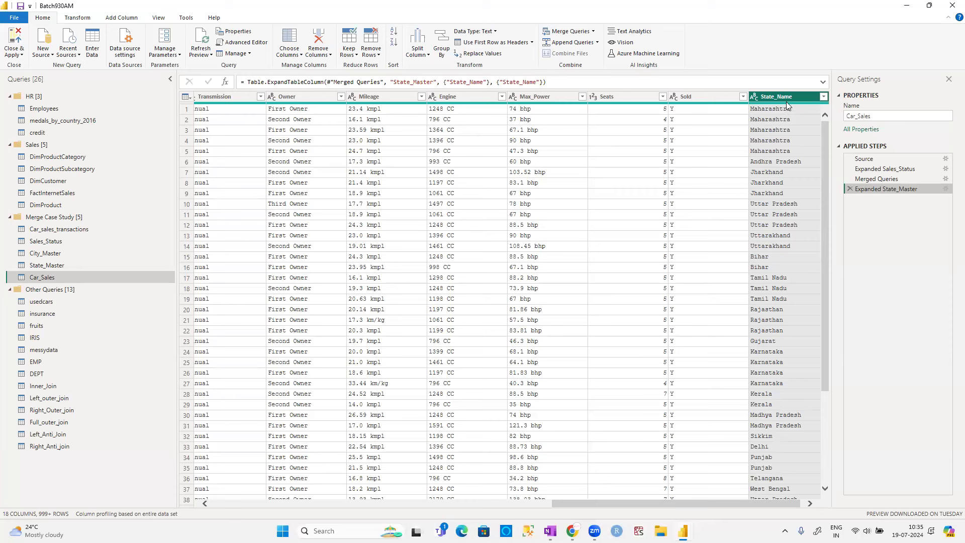
- Switch to Power BI Desktop and open the report page with the state-wise Sales_ID count table
key("alt+Tab")
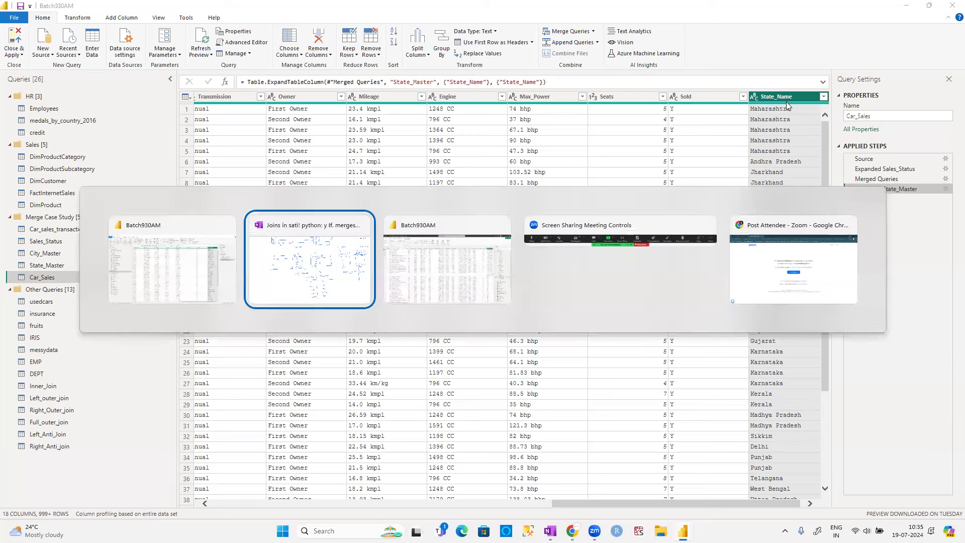
key("alt+Tab")
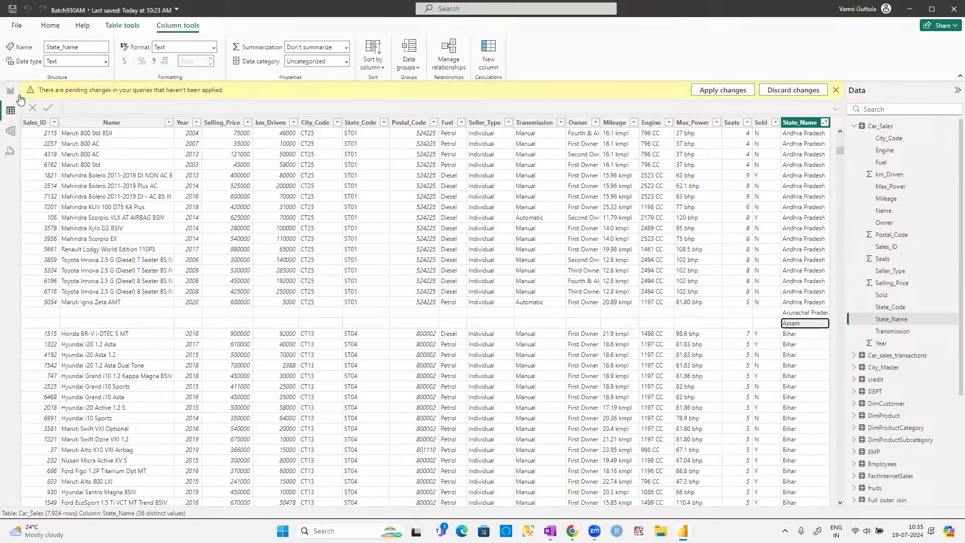
left_click(10, 92)
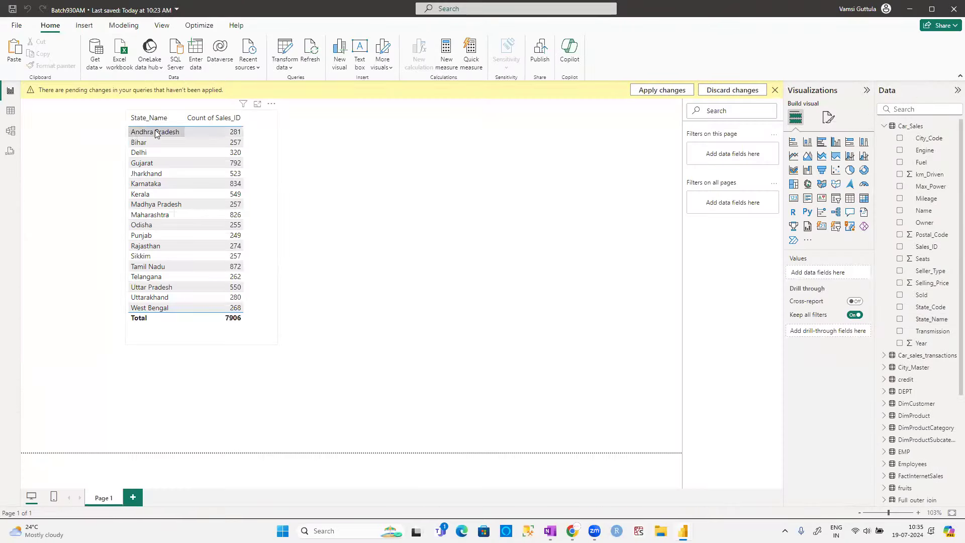
- Glance at the join sketches on the whiteboard, and return to the Car_Sales query in Power Query Editor
key("alt+Tab")
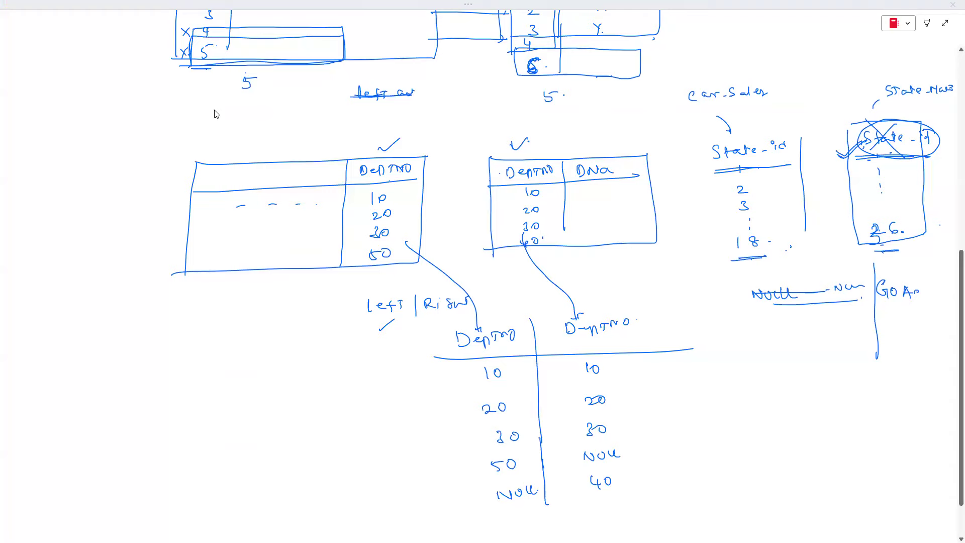
key("alt+Tab")
key("Tab")
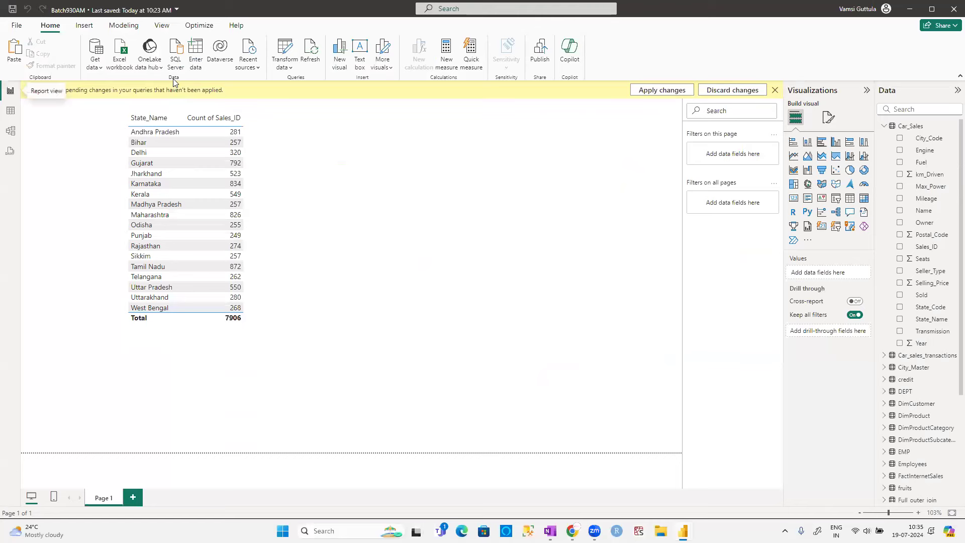
key("alt+Tab")
key("alt+Tab")
key("Tab")
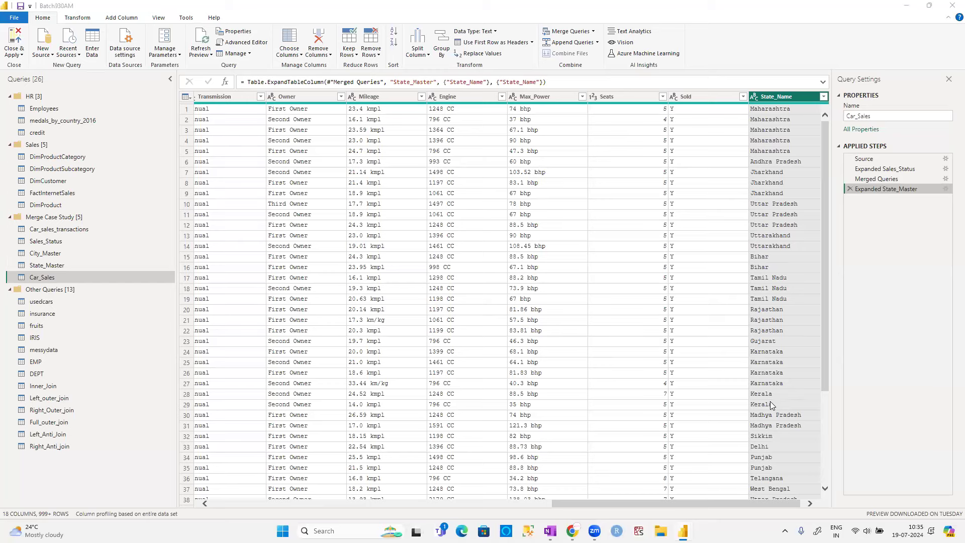
- Sort the Car_Sales query by State_Name in ascending order
left_click_drag(825, 202, 837, 161)
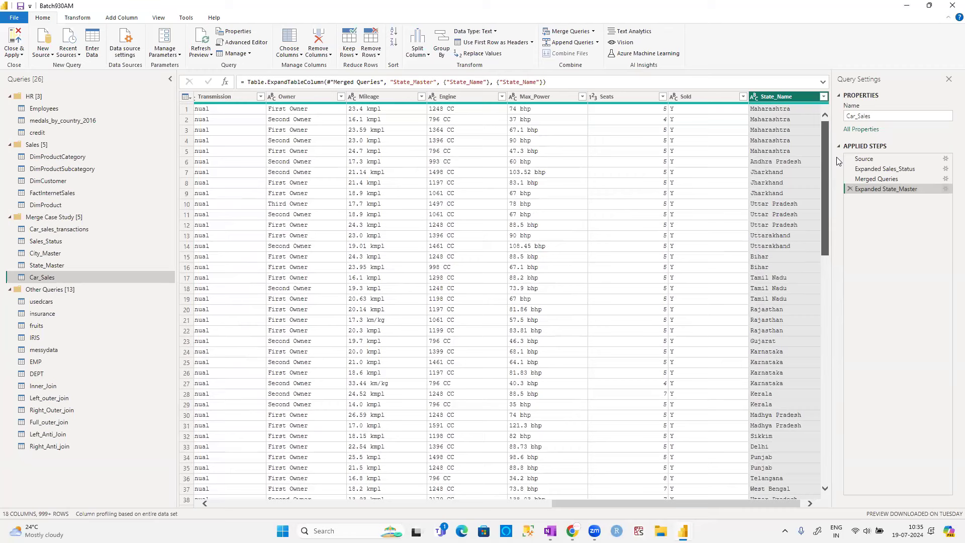
left_click(790, 97)
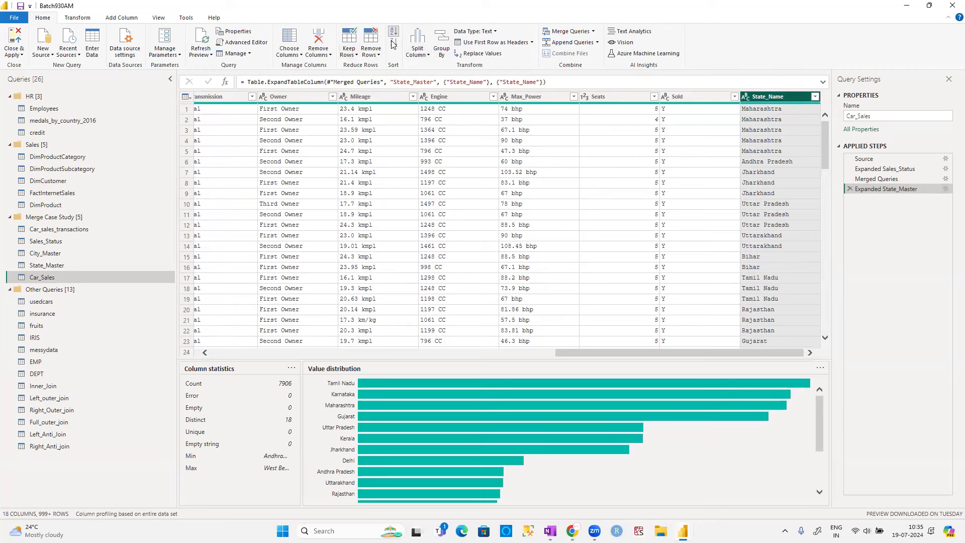
left_click(394, 42)
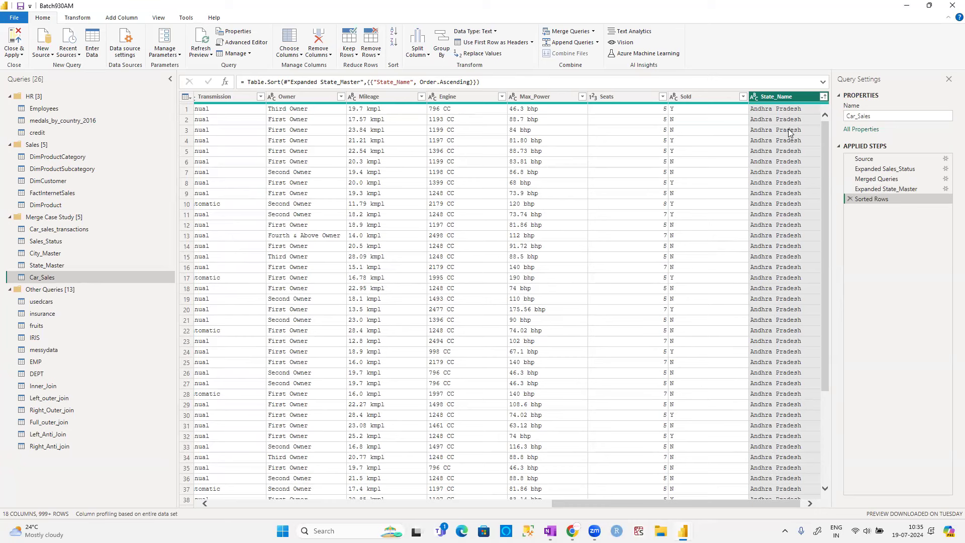
- Change the State_Master merge's join kind to Left Outer (all from first, matching from second) and display the Sorted Rows step
left_click(943, 180)
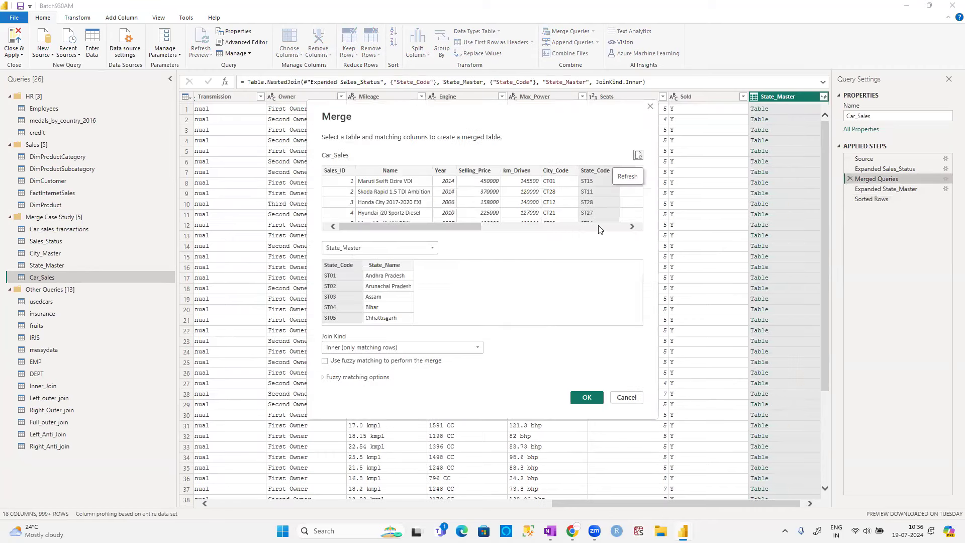
left_click(433, 347)
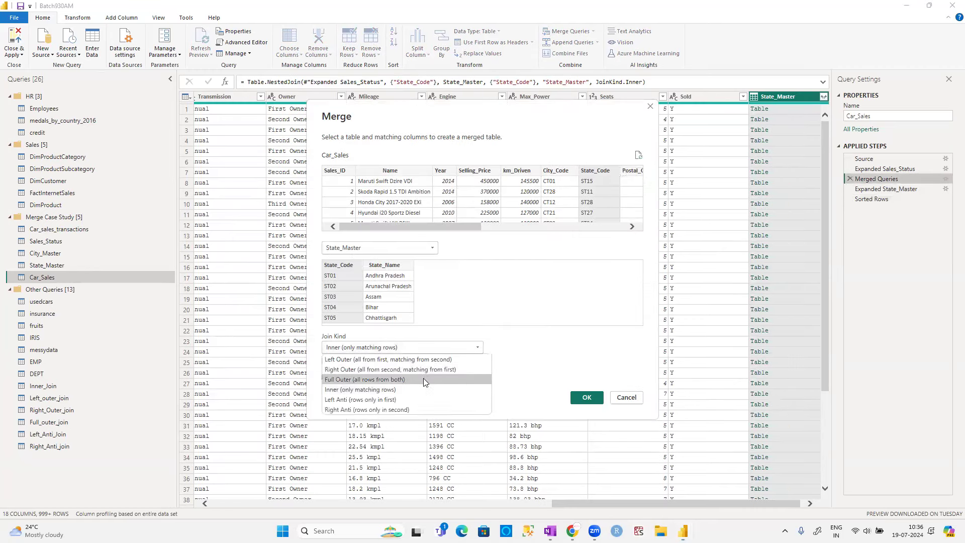
left_click(428, 360)
left_click(587, 397)
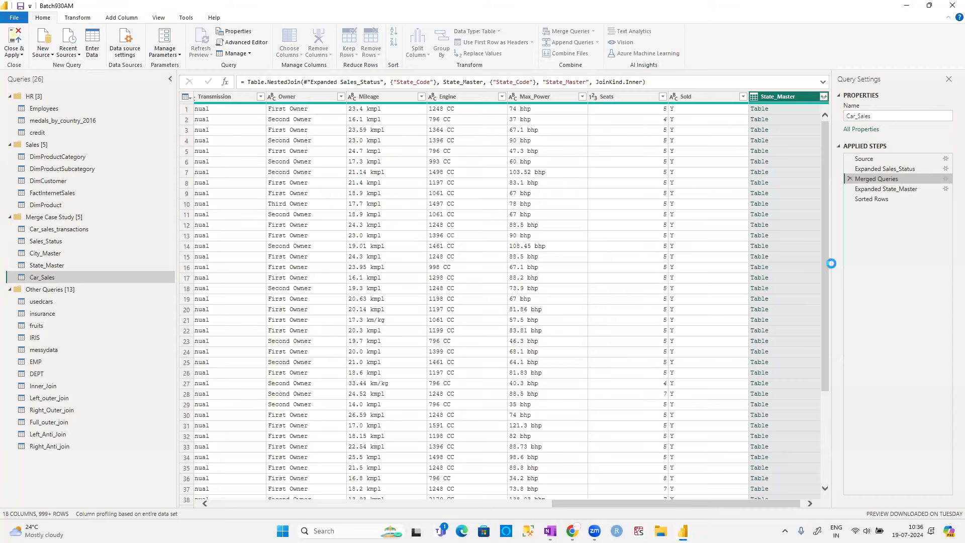
left_click(874, 200)
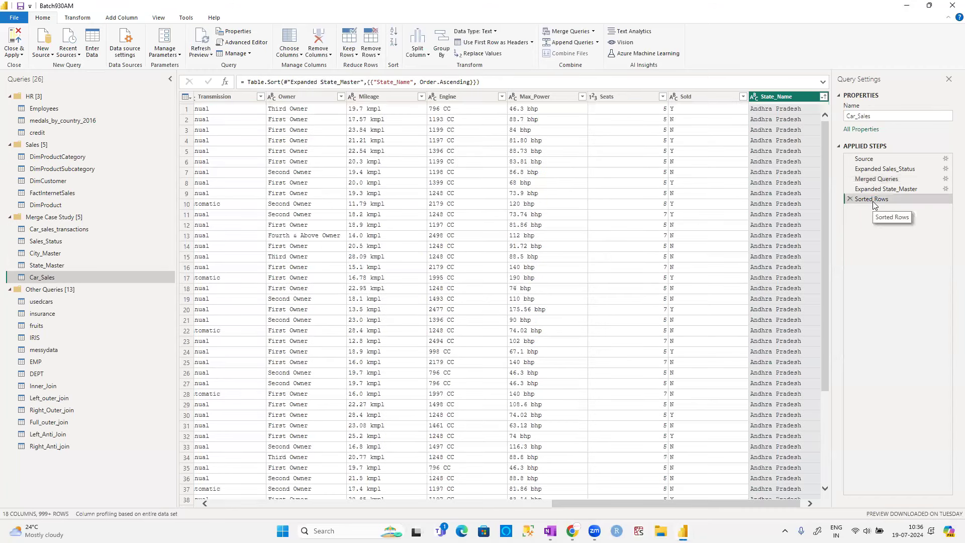
- Change the State_Master merge's join kind to Right Outer (all from second, matching from first) and inspect the Sorted Rows step
left_click(945, 178)
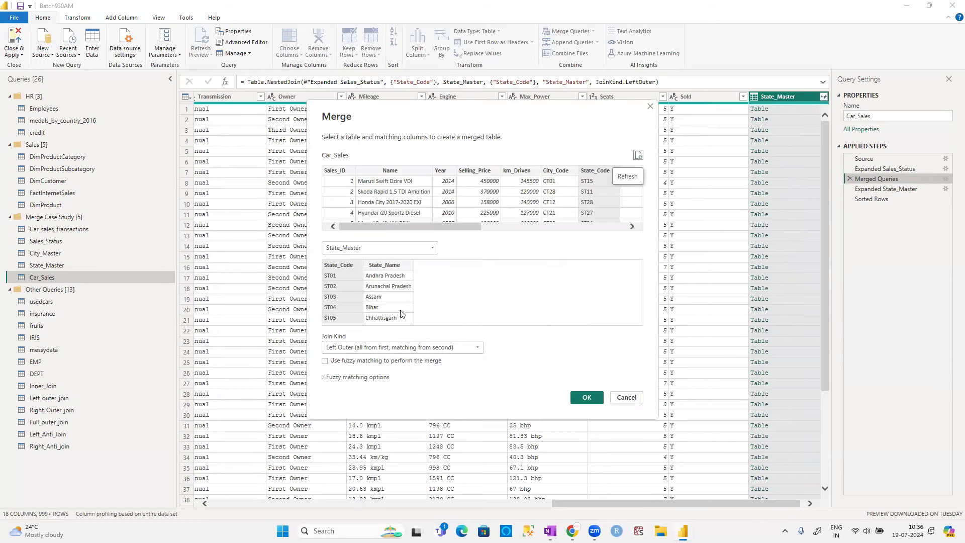
left_click(397, 351)
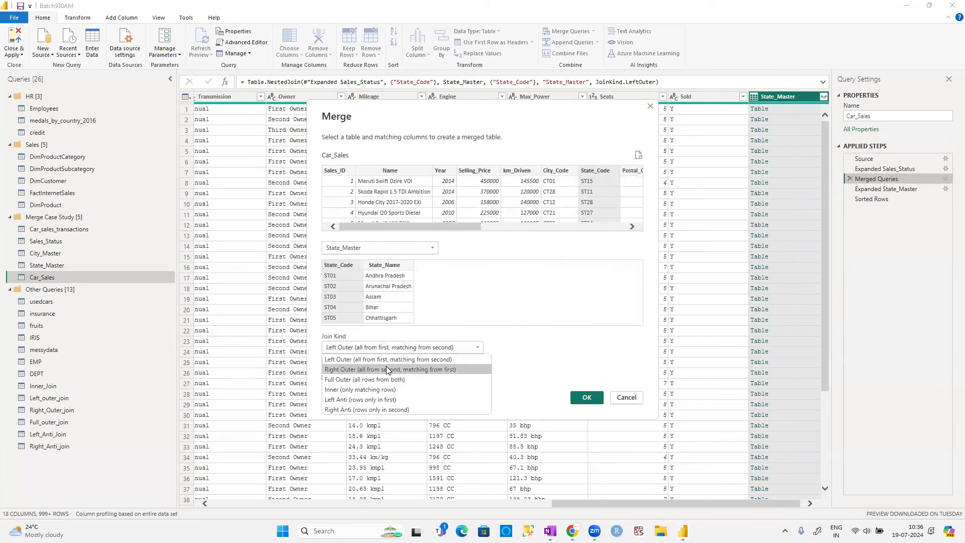
left_click(388, 369)
left_click(586, 399)
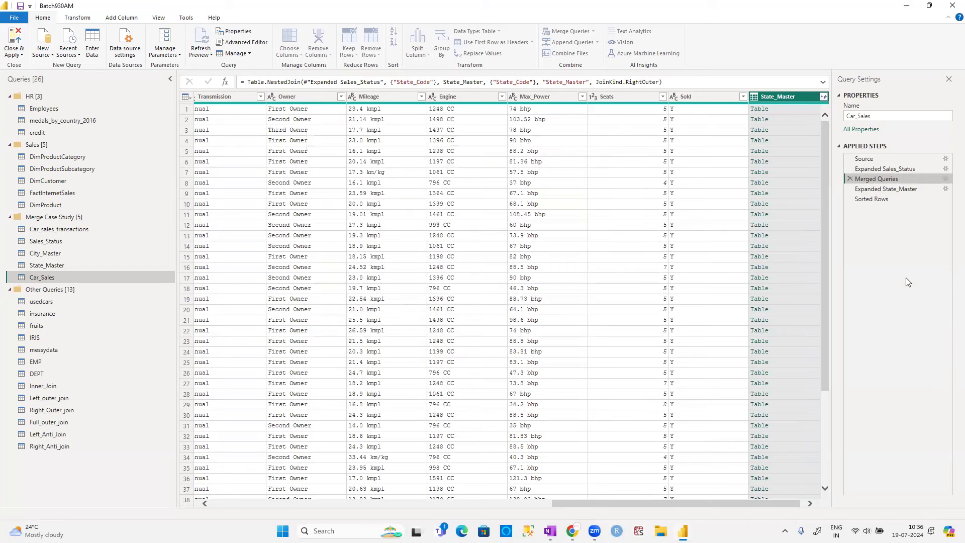
left_click(885, 199)
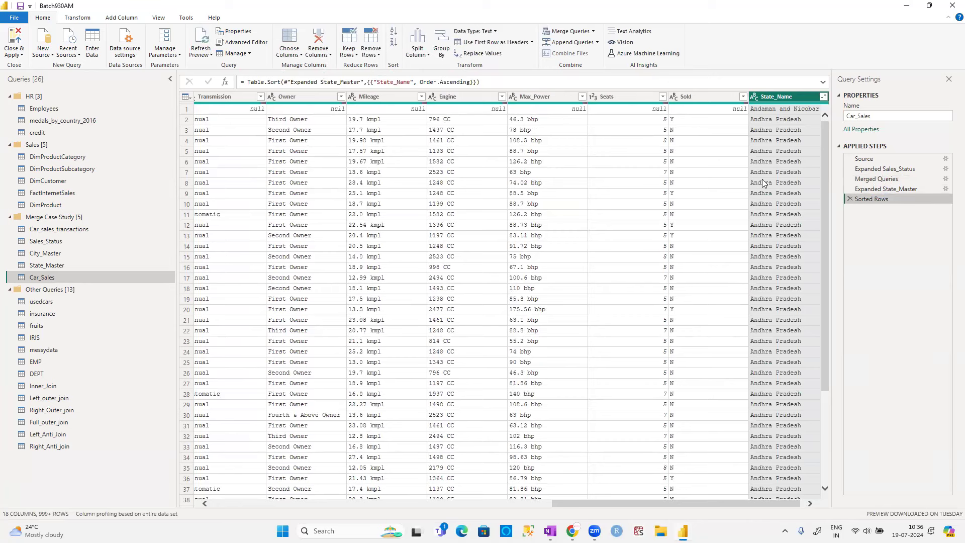
left_click_drag(817, 196, 849, 154)
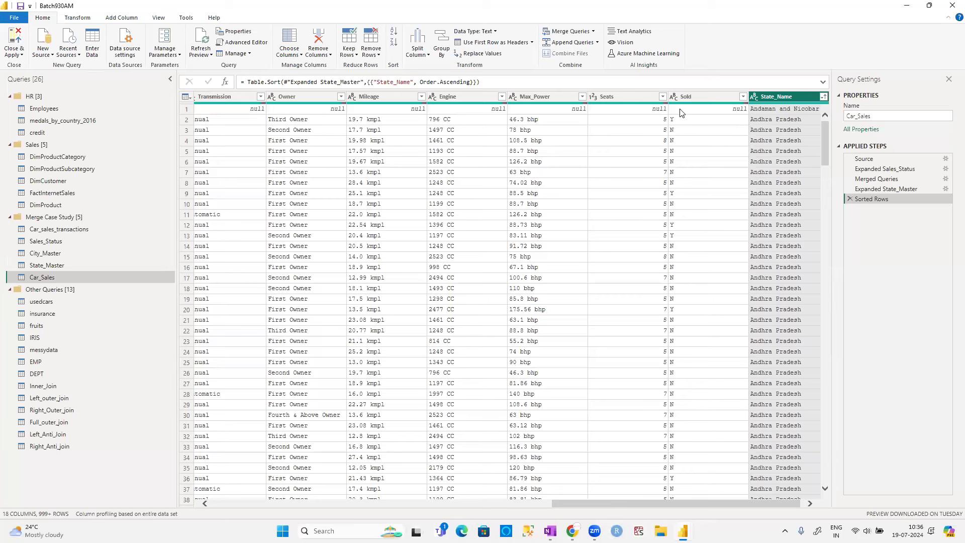
- Set the State_Master merge's join kind to Right Anti (rows only in second) and display the Sorted Rows step
left_click(893, 179)
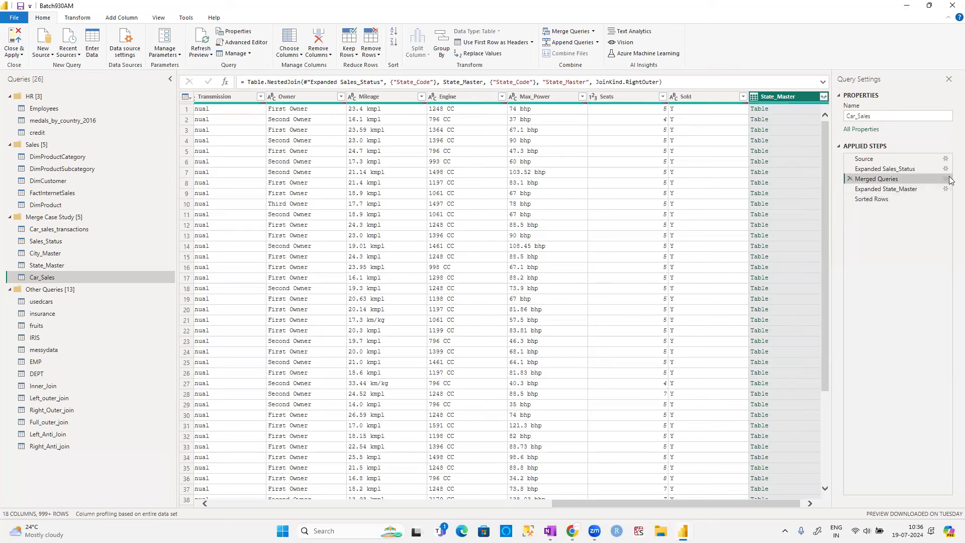
left_click(946, 179)
left_click(435, 347)
left_click(423, 417)
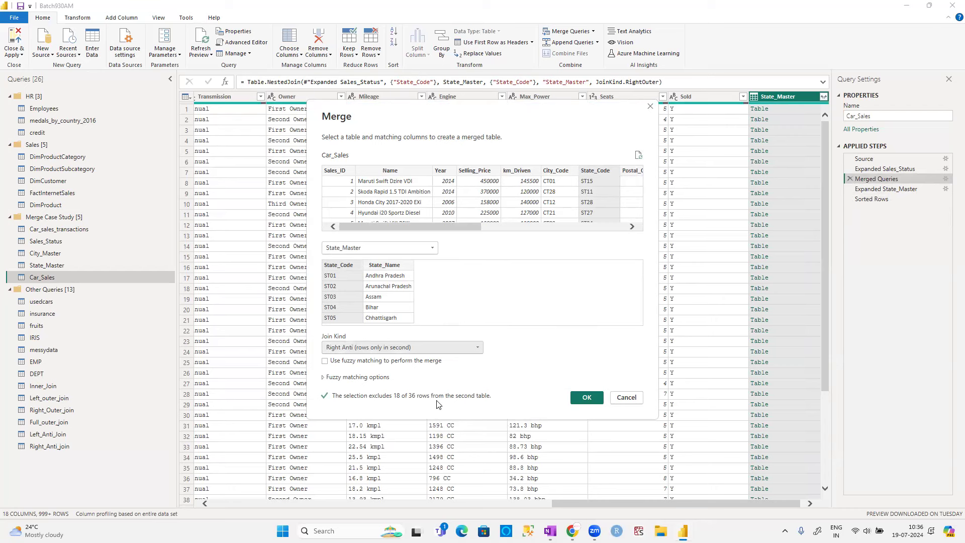
left_click(598, 399)
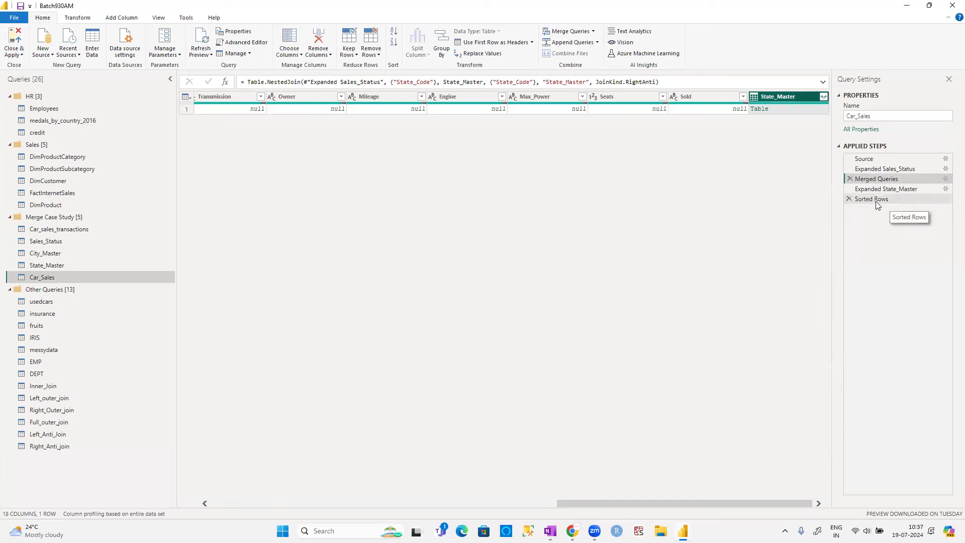
left_click(875, 200)
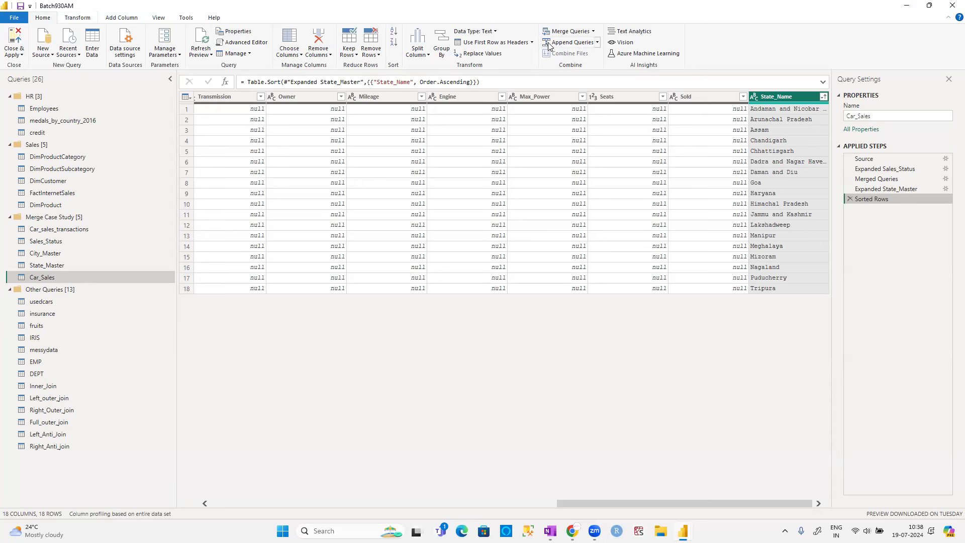
- Upload Car_sales_transactions.csv, City_Master.xlsx, Sales_Status.csv and State_Master.xlsx from the Data\cars folder through Zoom, and cancel saving a copy of Car_sales_transactions.csv
left_click(89, 22)
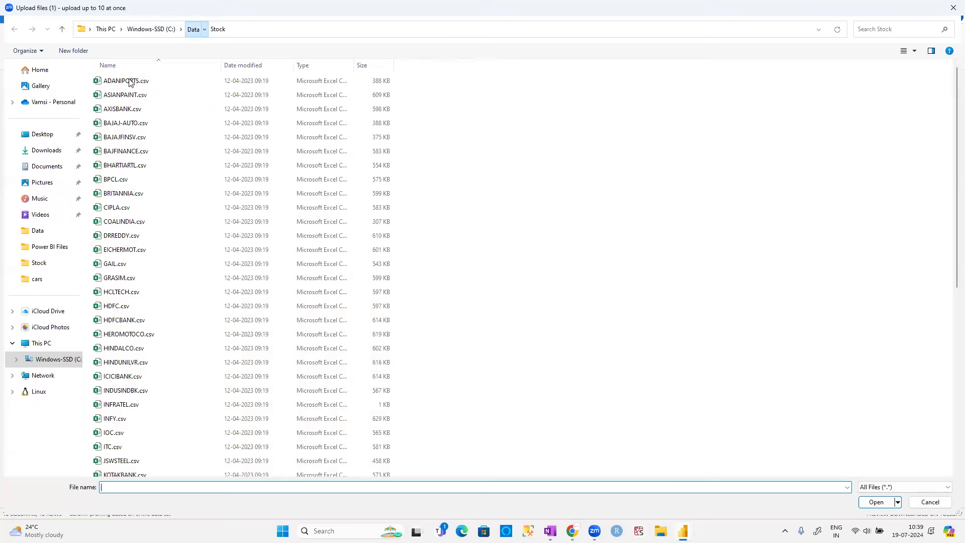
key("alt+Up")
double_click(118, 73)
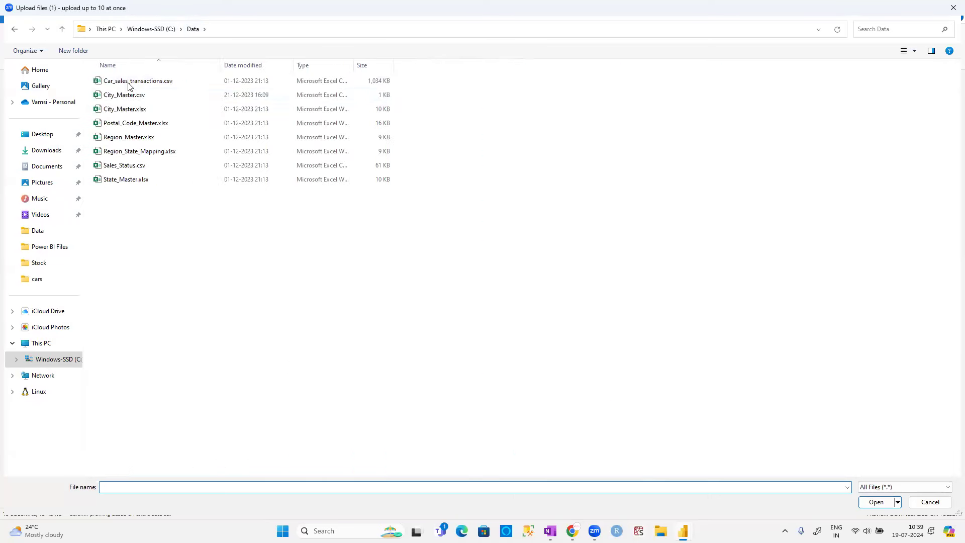
left_click(138, 82)
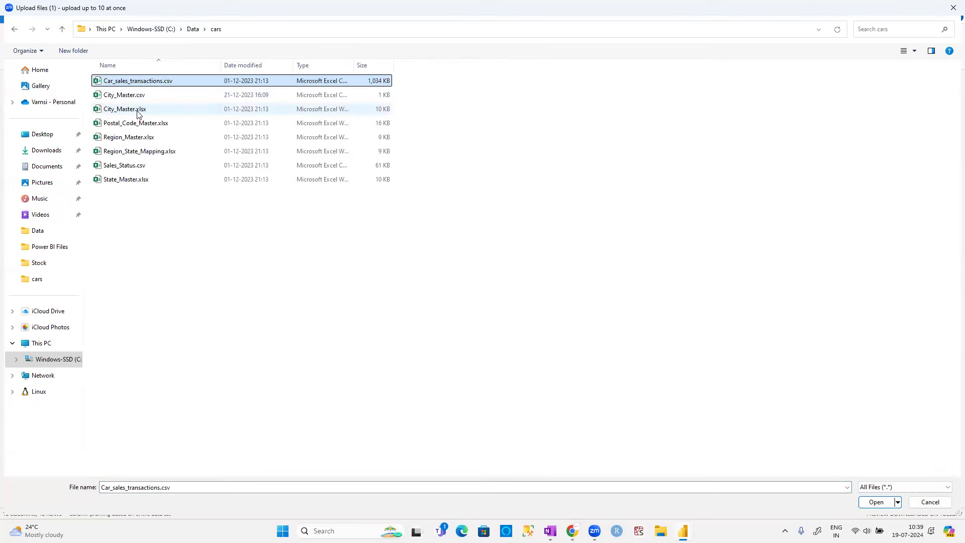
left_click(136, 109, "ctrl")
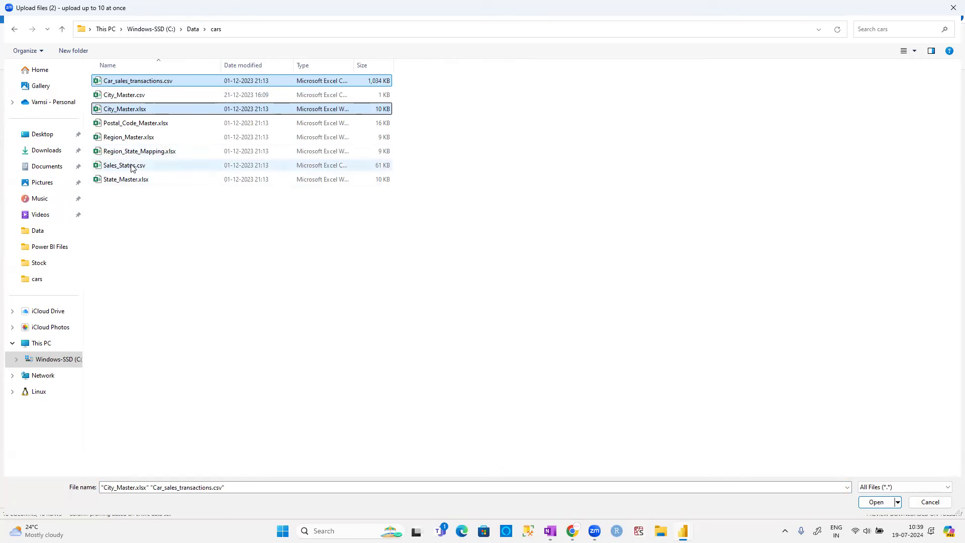
left_click(128, 166, "ctrl")
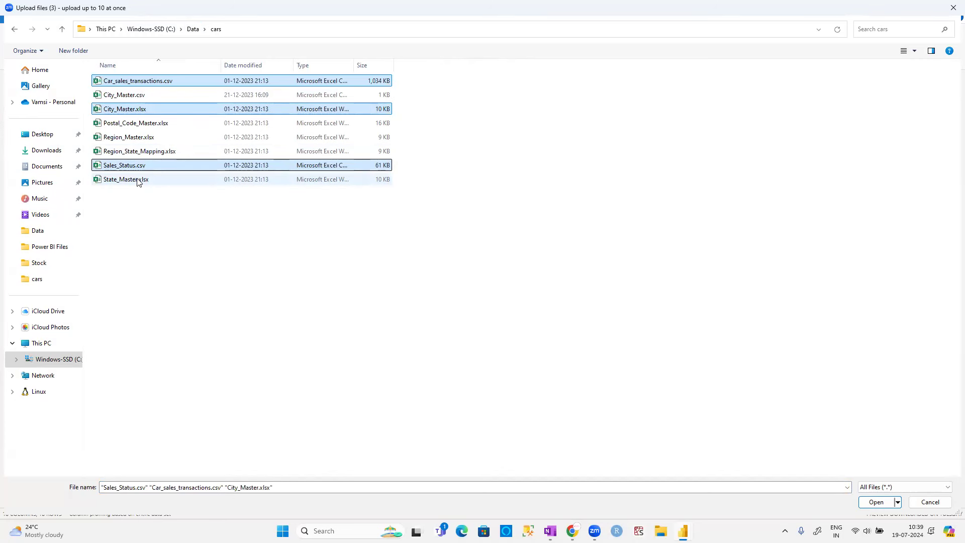
left_click(138, 181, "ctrl")
left_click(876, 502)
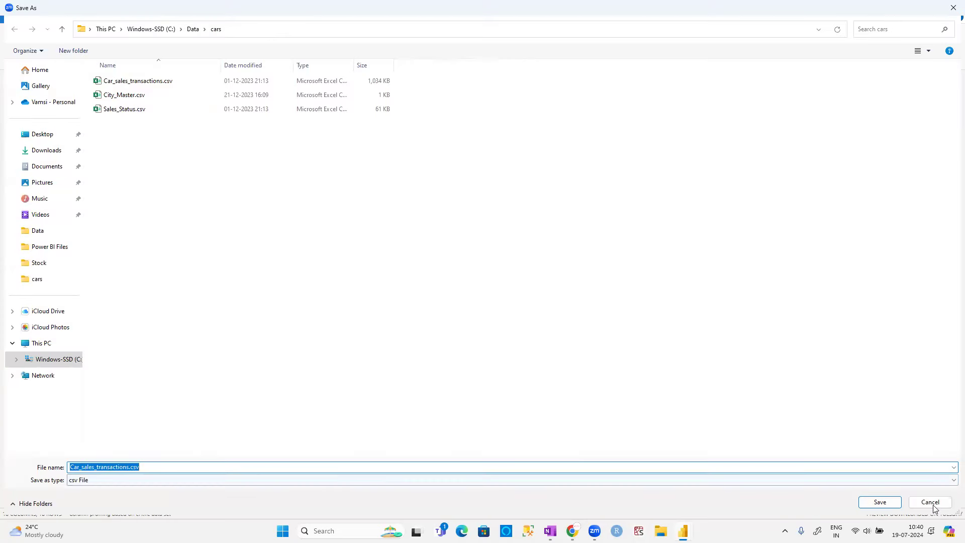
left_click(931, 503)
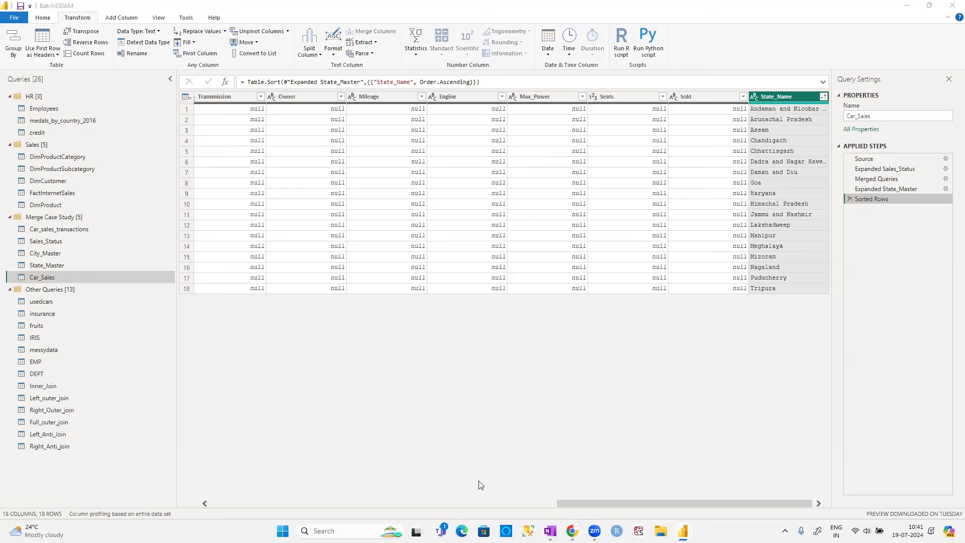